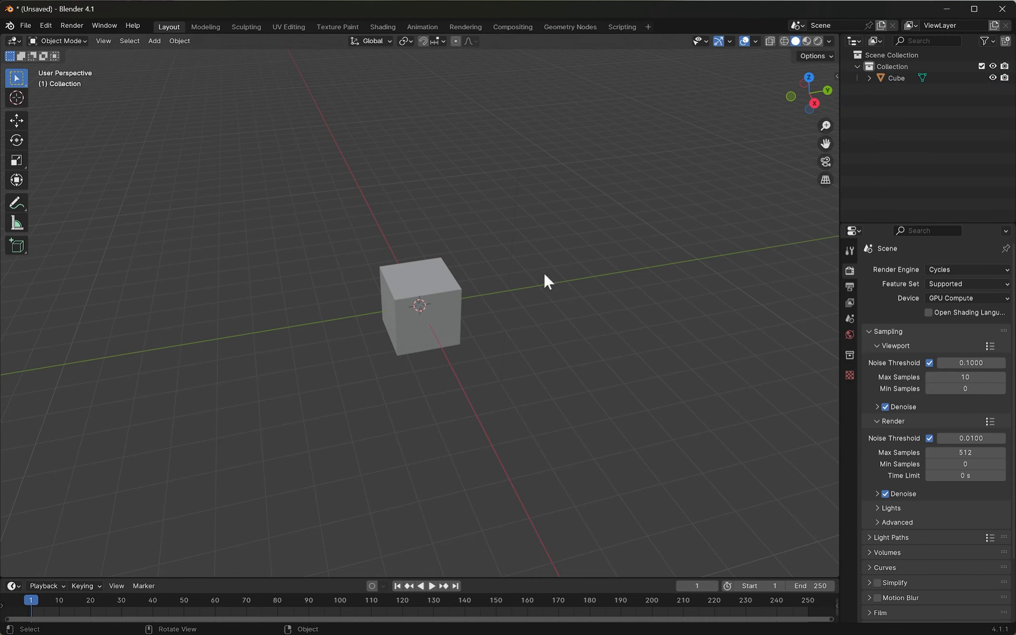
- Add a UV sphere mesh to the scene at the cube's centre
scroll(547, 300, up, 4)
middle_drag(558, 303, 450, 283)
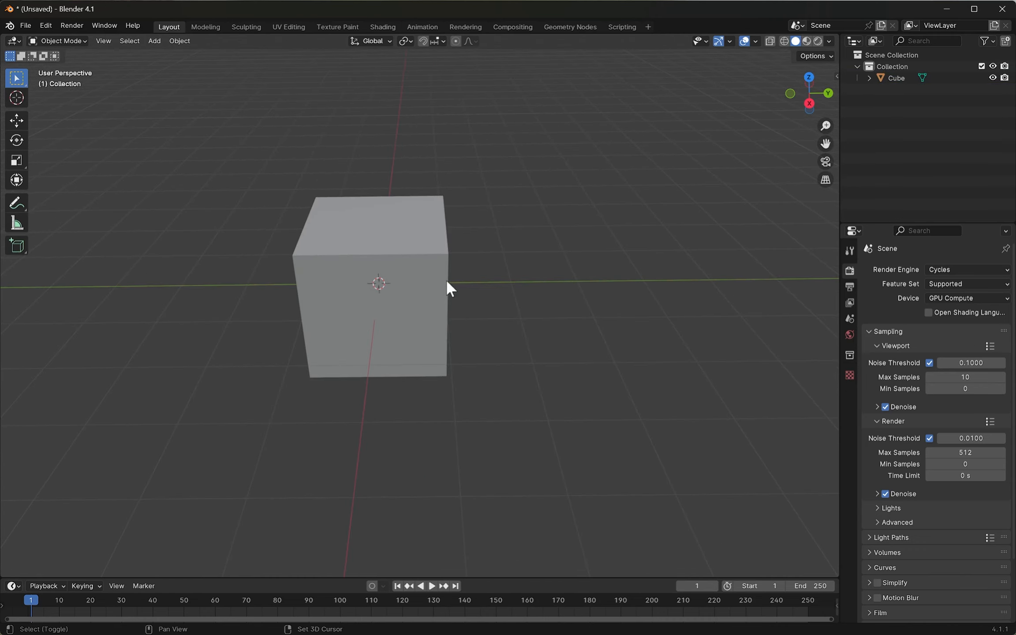
key(shift+a)
mouse_move(437, 296)
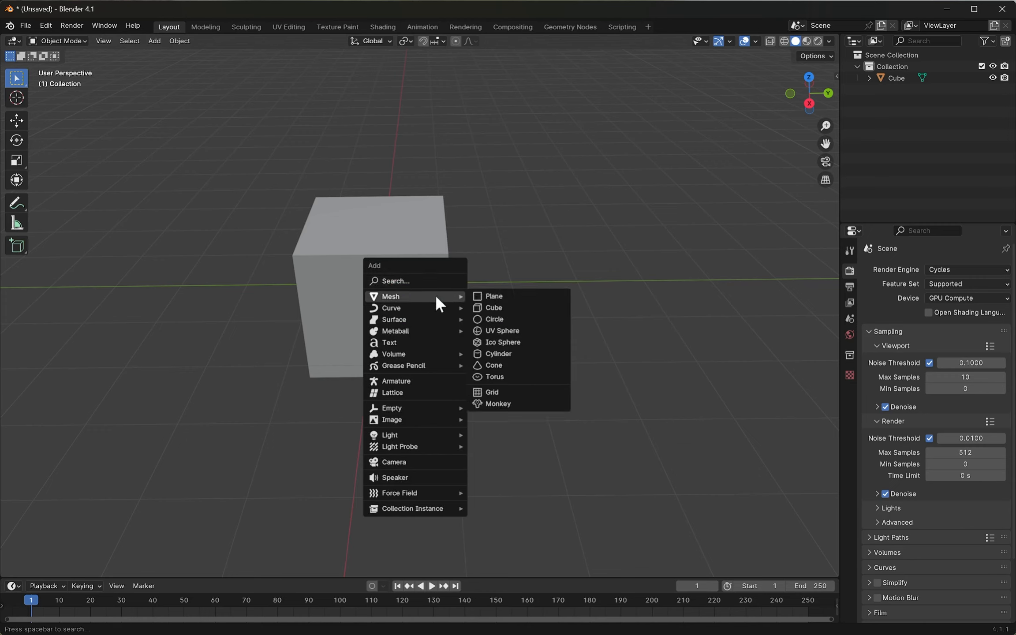
click(526, 331)
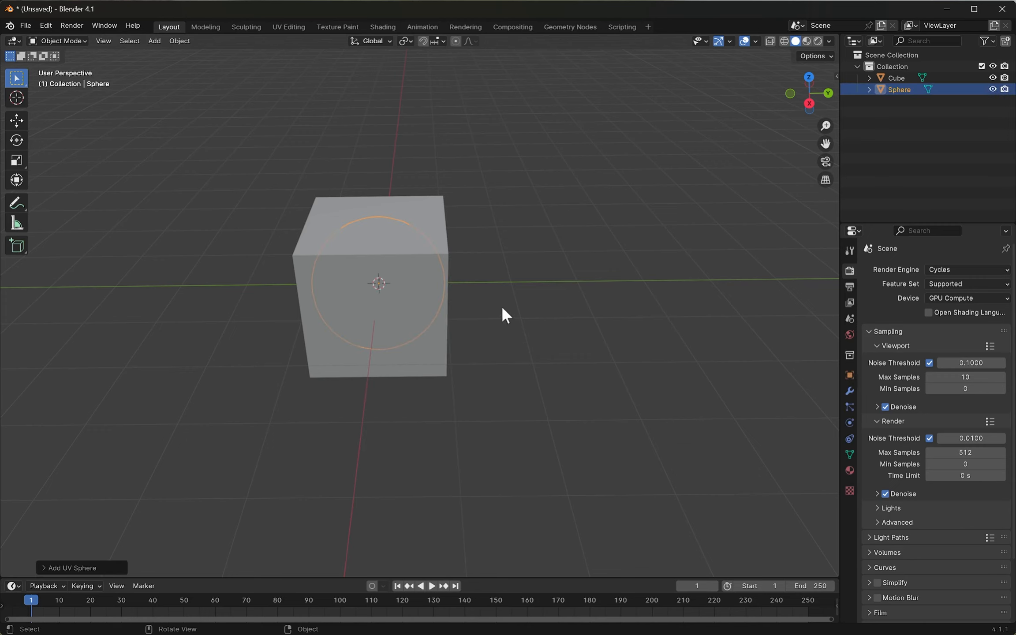
- Scale the sphere up slightly and move it along the positive Y axis, clear of the cube
key(s)
click(533, 304)
key(g)
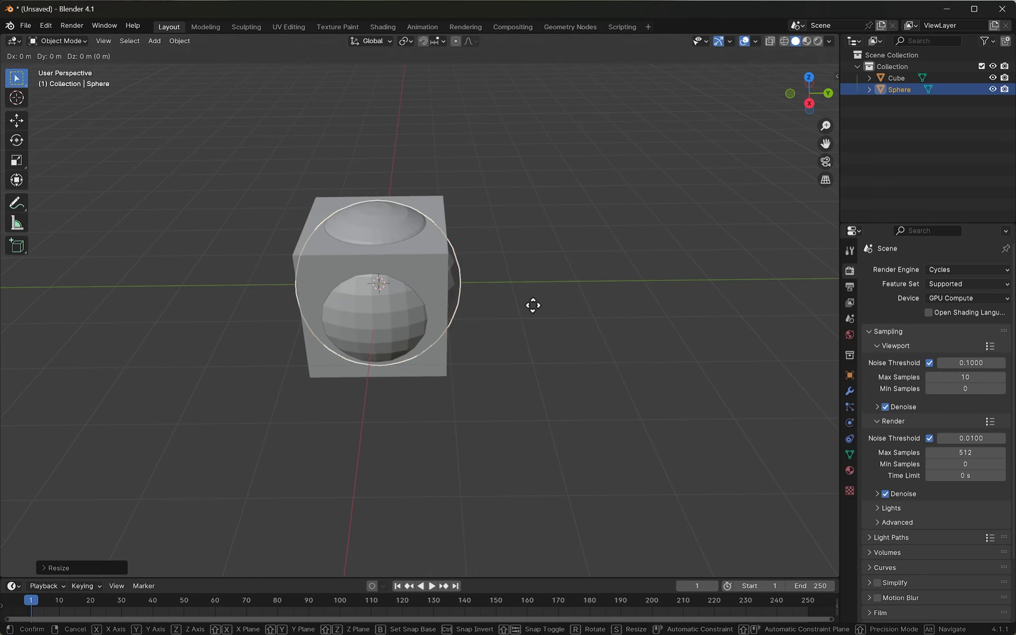
key(y)
click(16, 302)
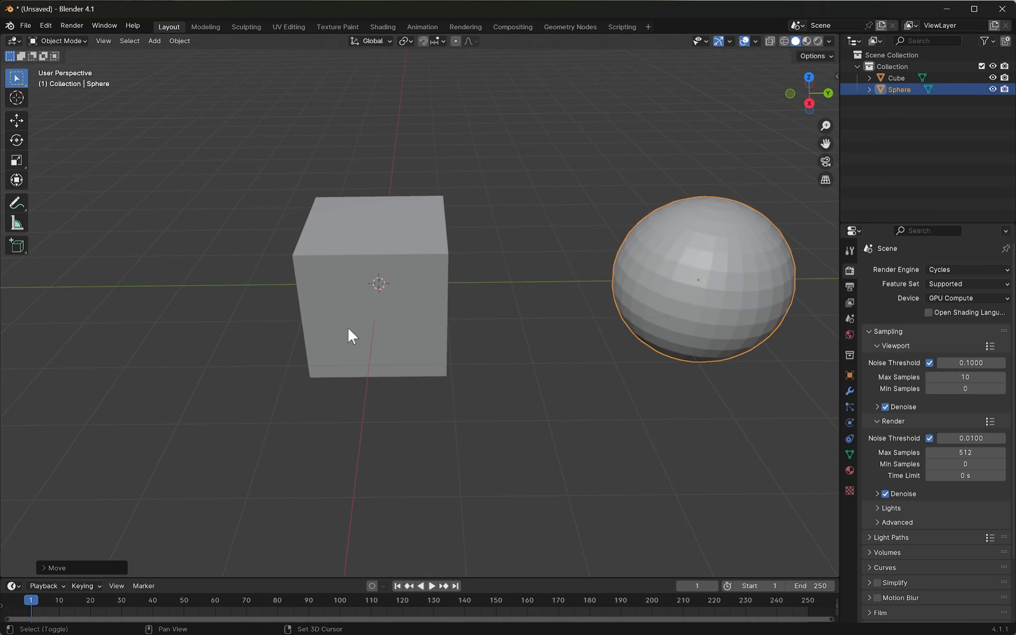
middle_drag(682, 312, 608, 284)
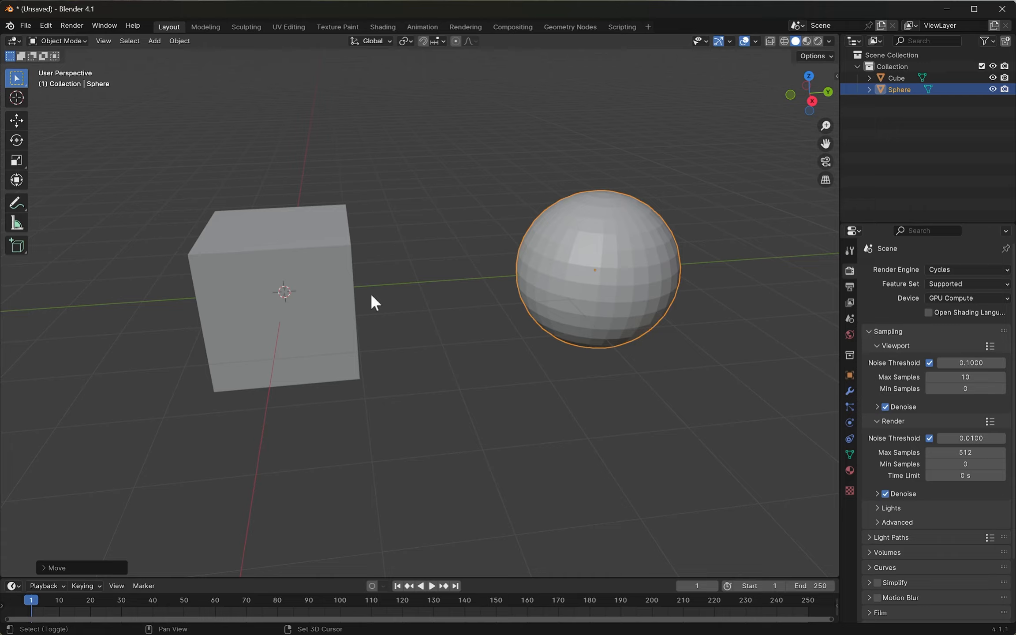
- Subdivide the cube's mesh in Edit Mode, repeat the subdivision twice, and return to Object Mode
middle_drag(374, 299, 458, 292)
click(464, 302)
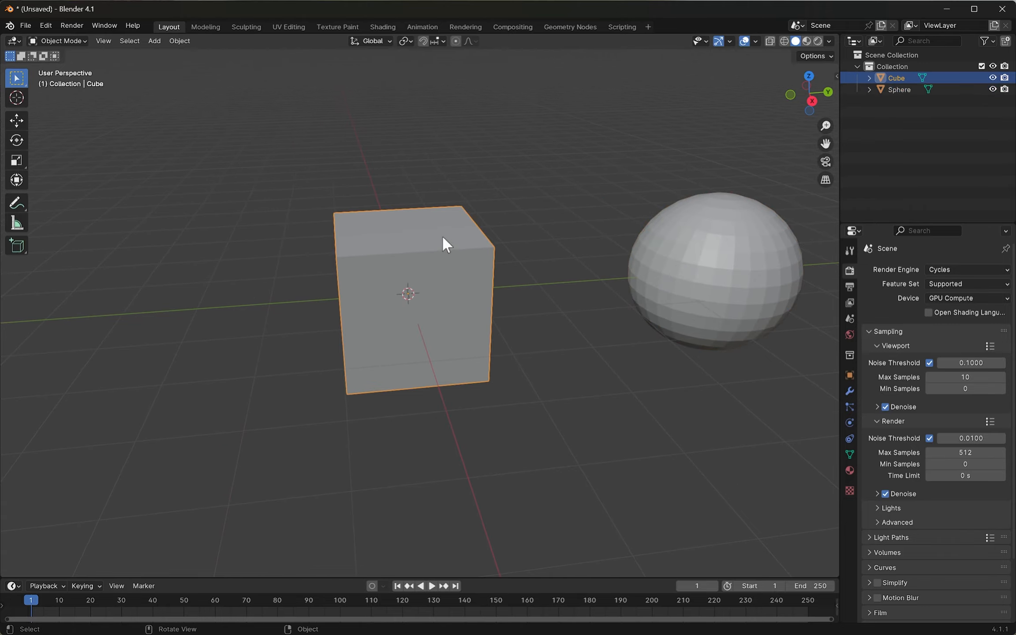
key(Tab)
right_click(406, 241)
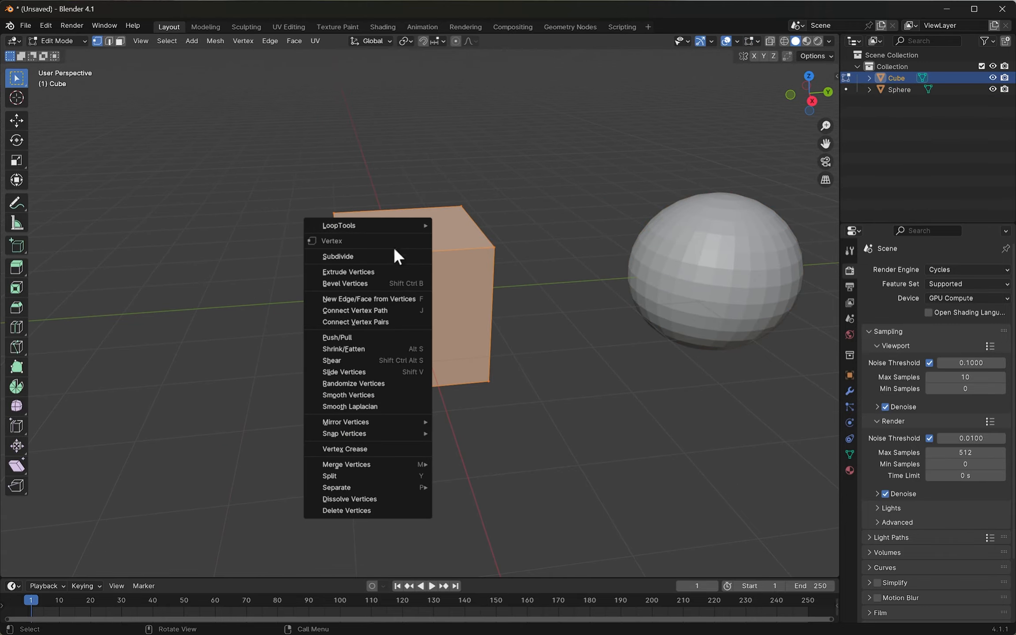
click(374, 256)
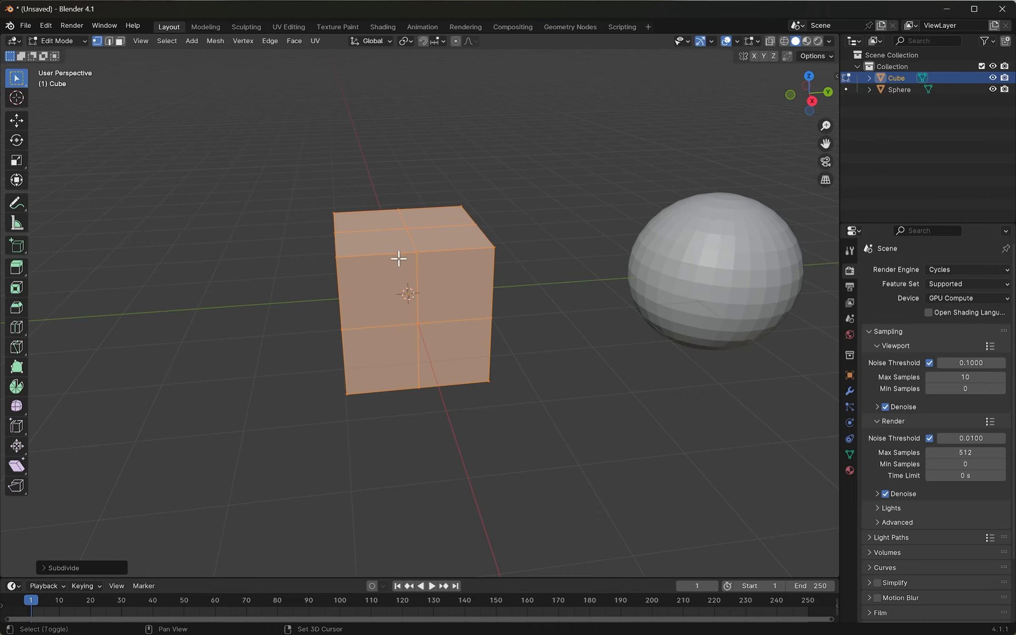
key(shift+r)
key(shift+r)
key(Tab)
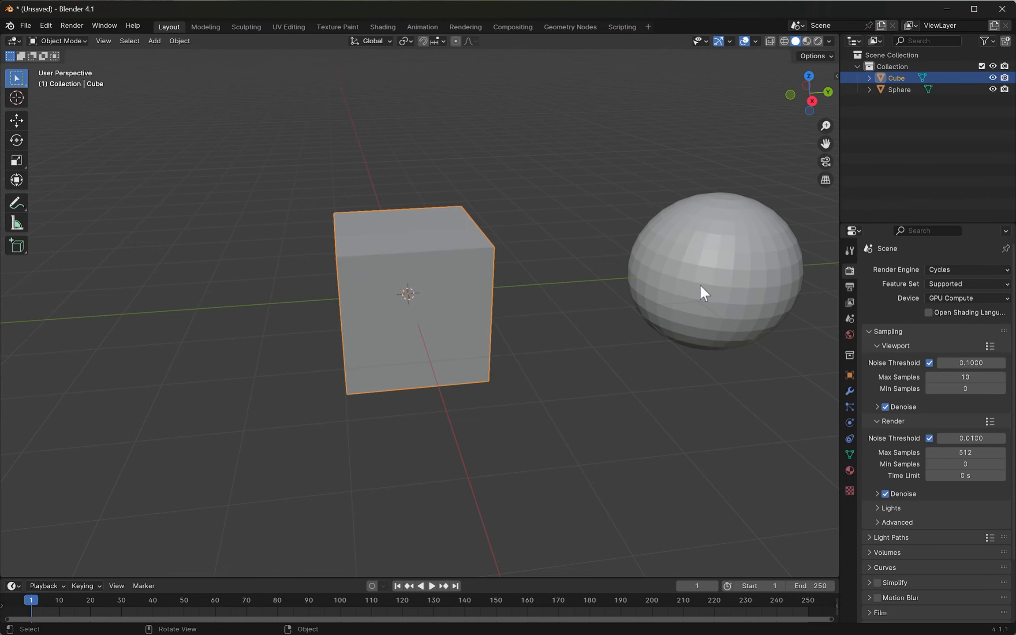
- Select the cube and the sphere with the sphere as the active object, and apply the Quick Explode effect
shift+click(758, 294)
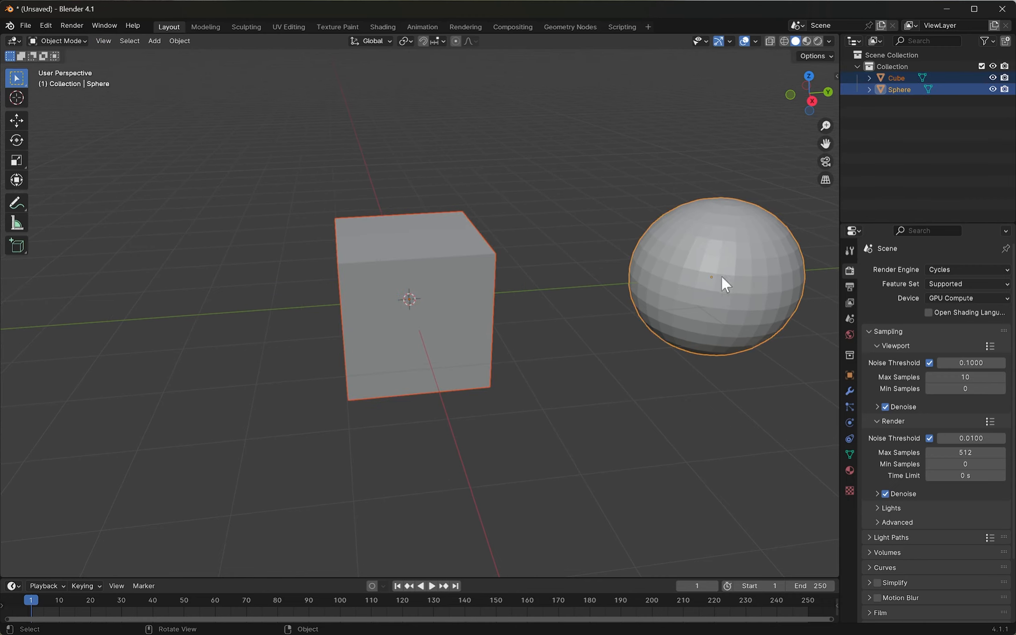
click(184, 43)
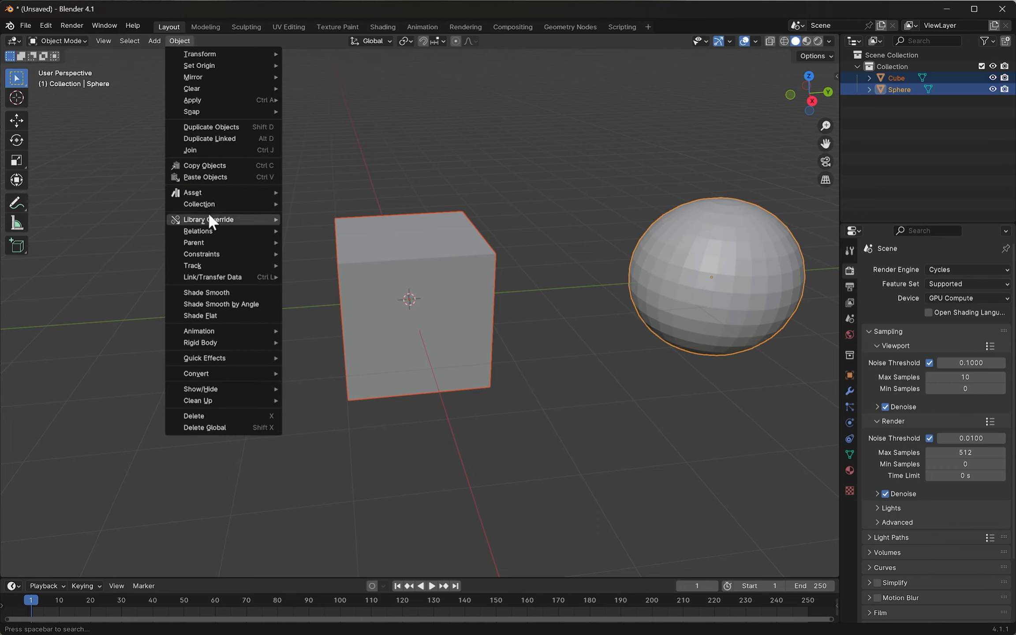
mouse_move(210, 217)
shift+click(401, 298)
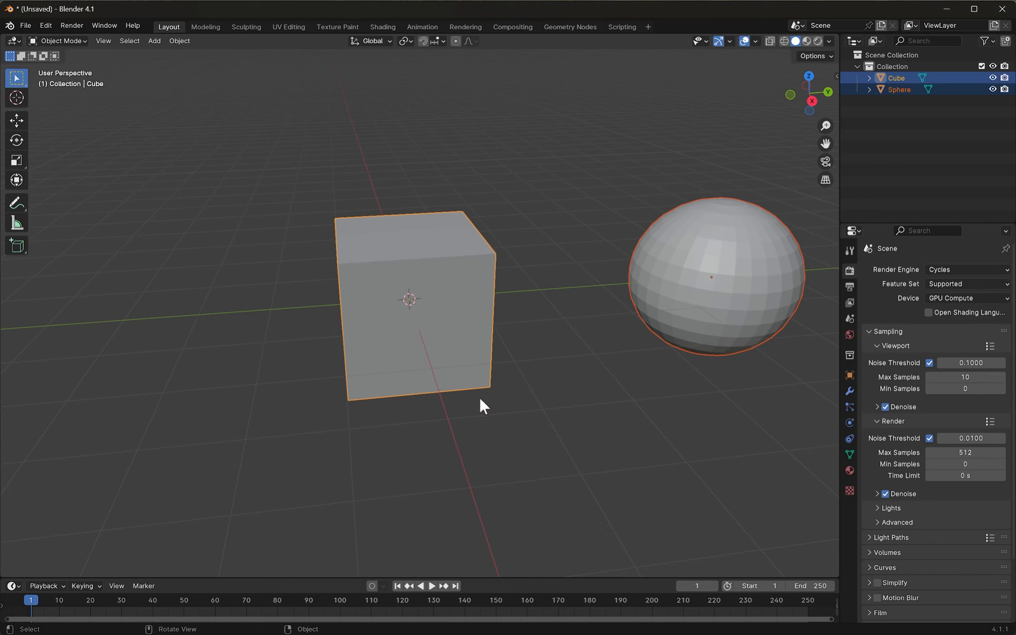
shift+click(704, 288)
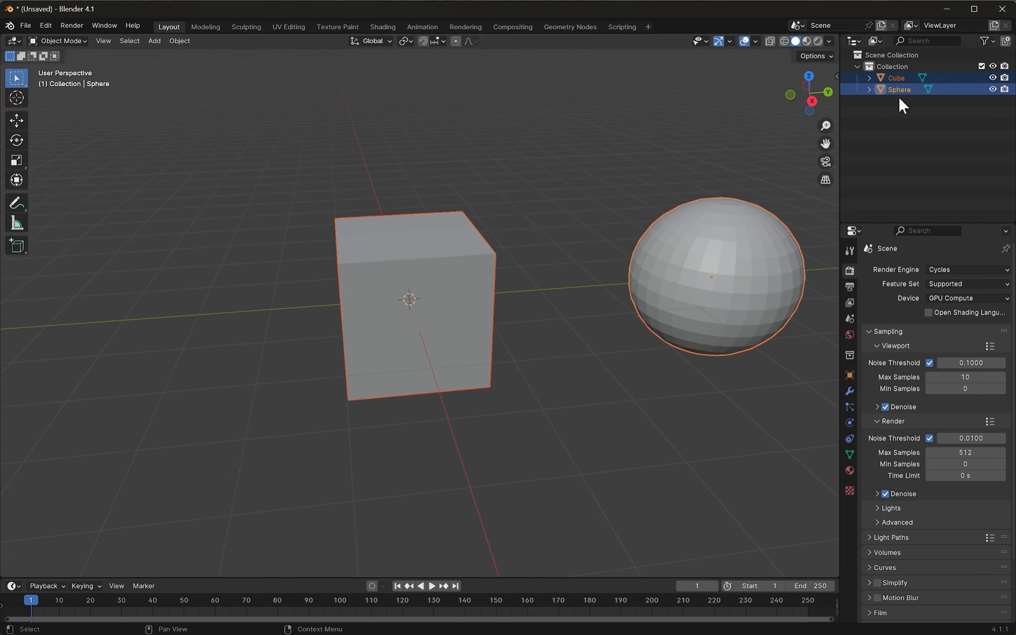
click(180, 41)
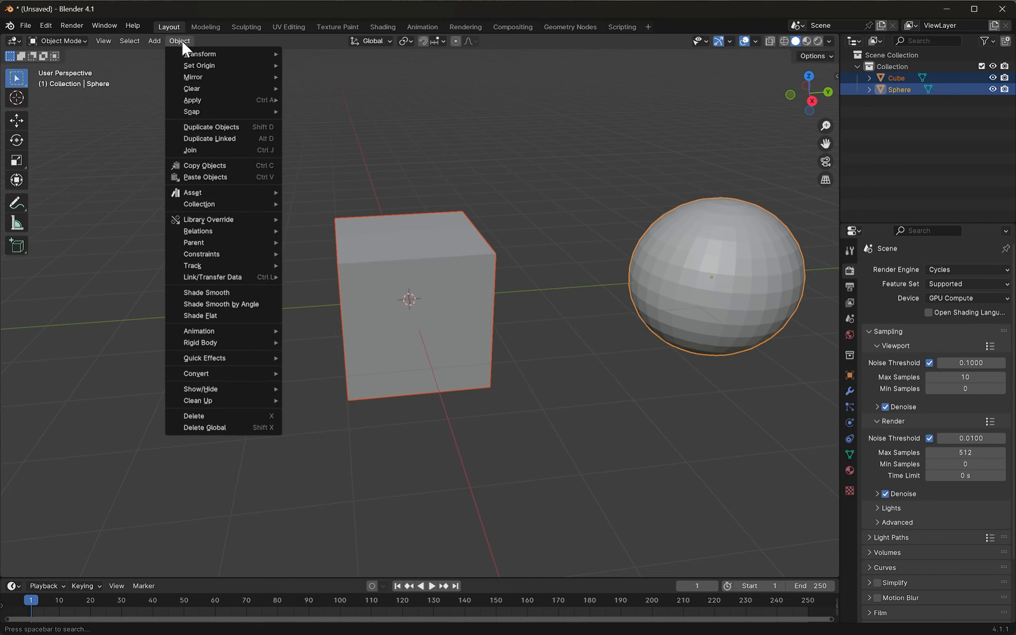
mouse_move(231, 362)
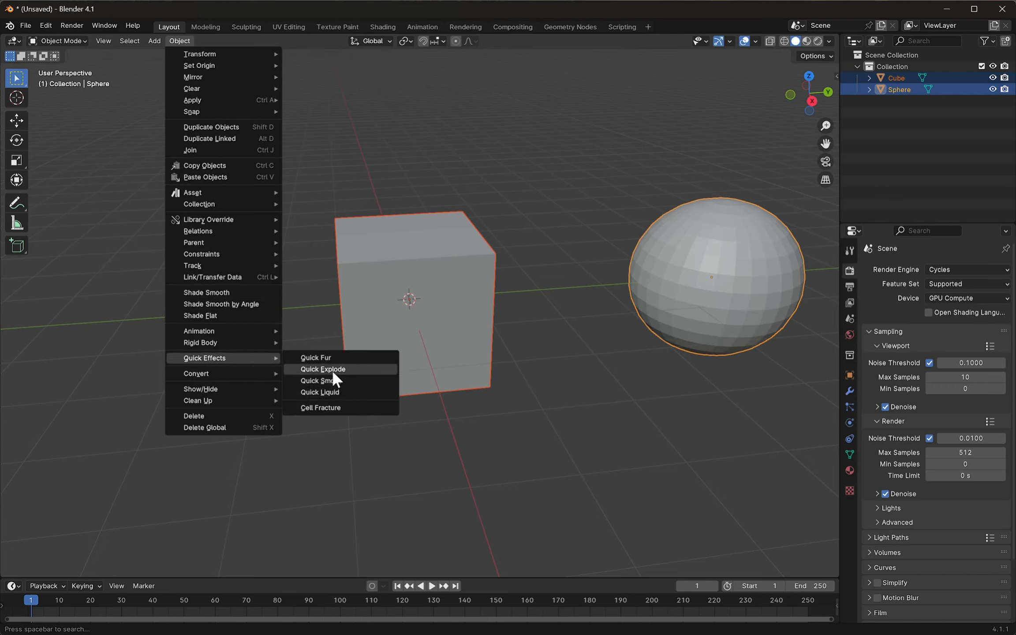
click(362, 369)
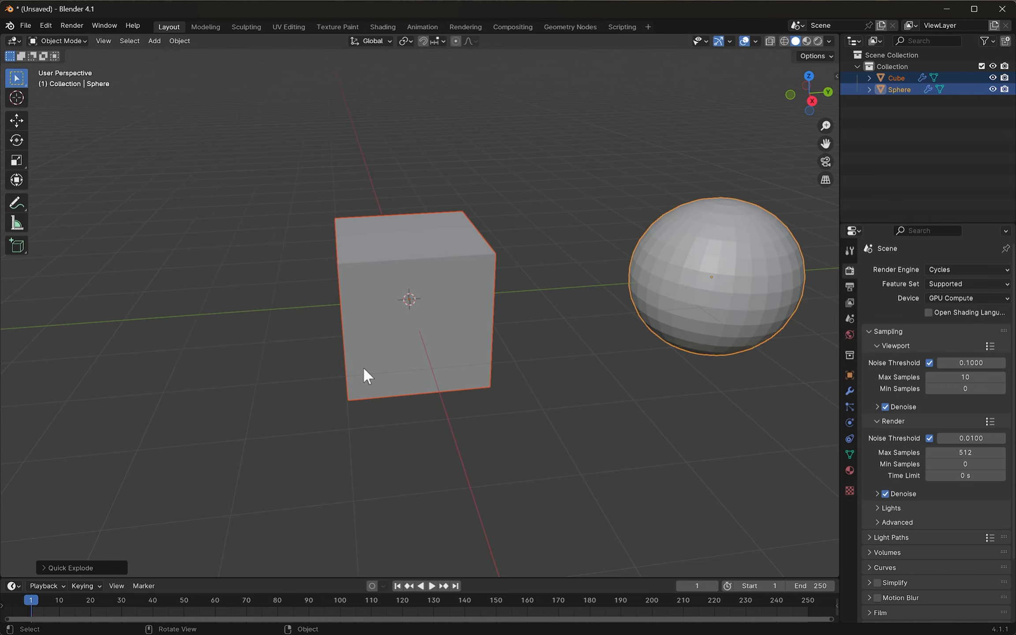
- Preview the explosion and change the Quick Explode settings to the Blend style with 500 pieces
click(47, 573)
key(space)
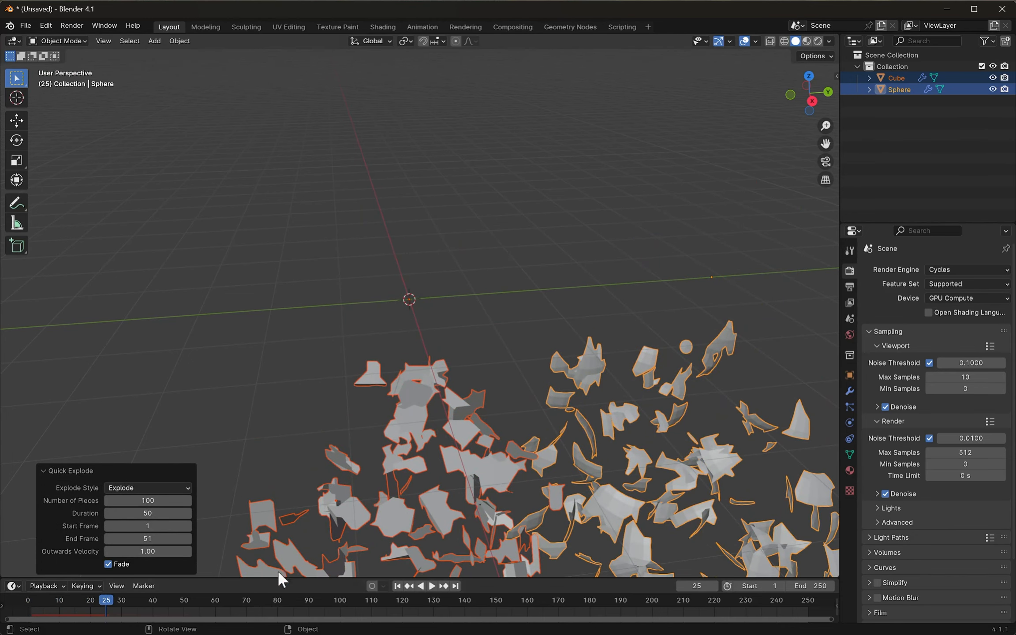
click(148, 487)
click(134, 510)
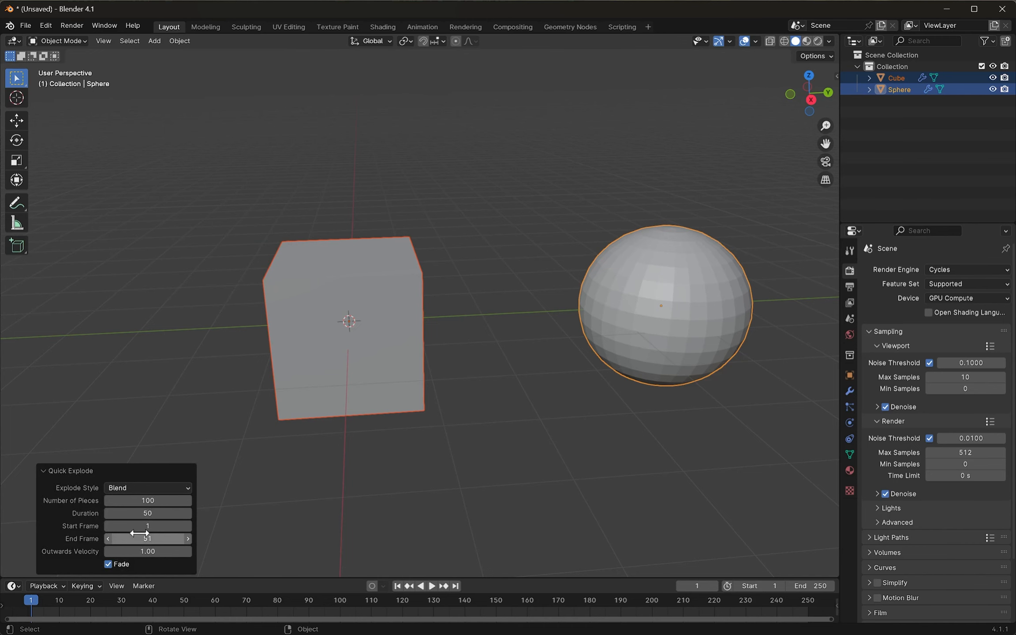
drag(157, 502, 201, 502)
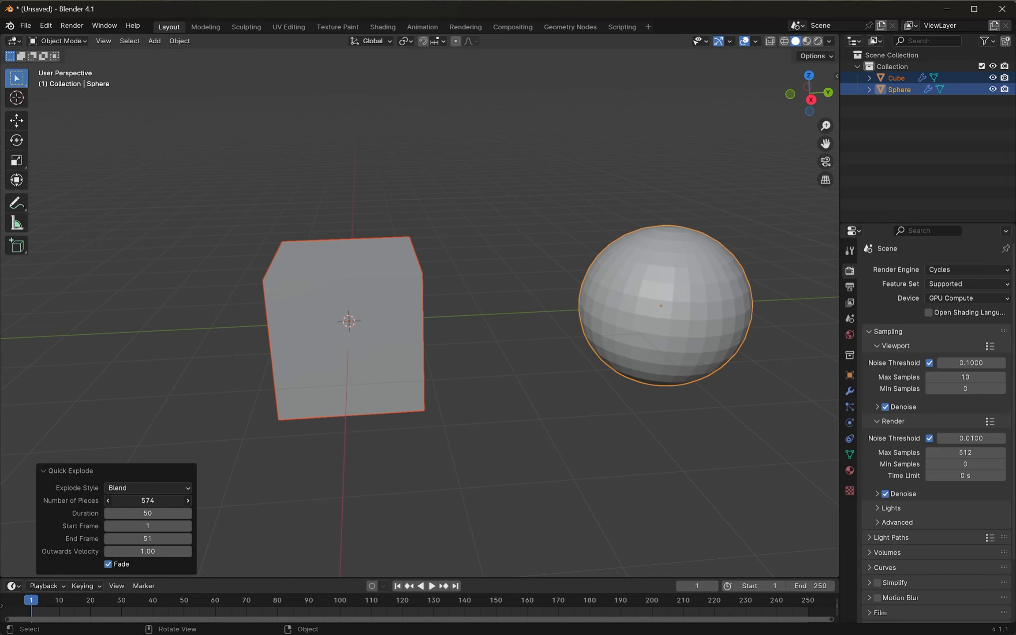
click(159, 503)
text(500)
key(Return)
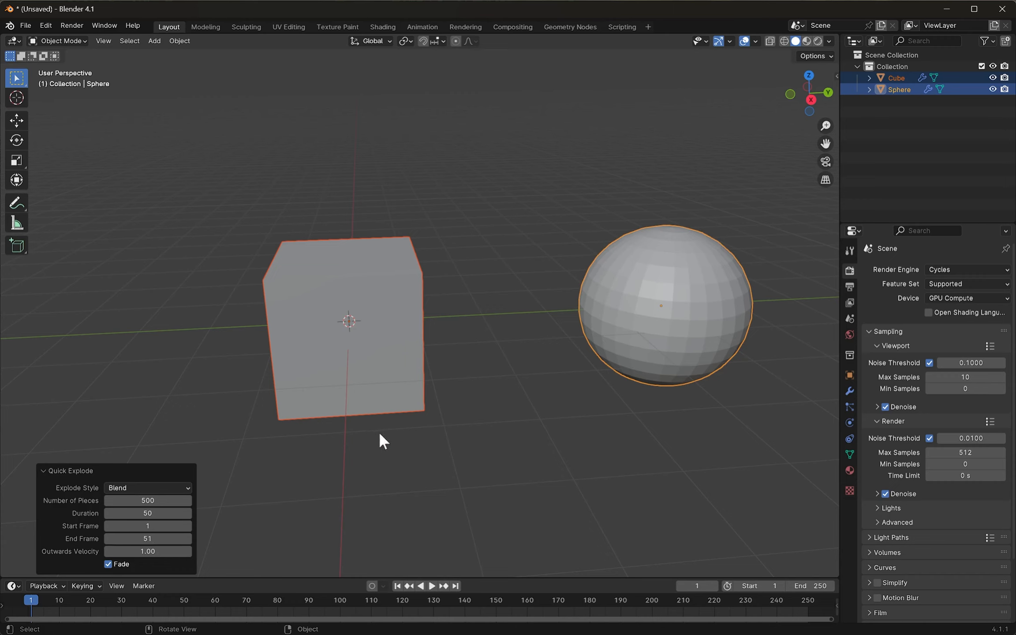
- Deselect both objects, play the blend animation, and return the playhead to frame 0
click(496, 312)
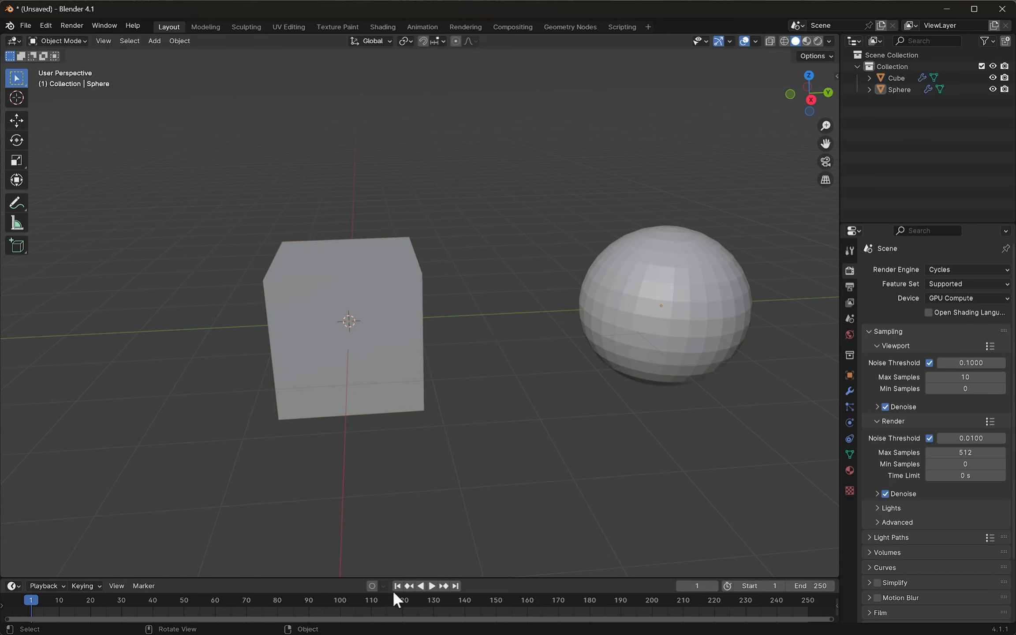
key(space)
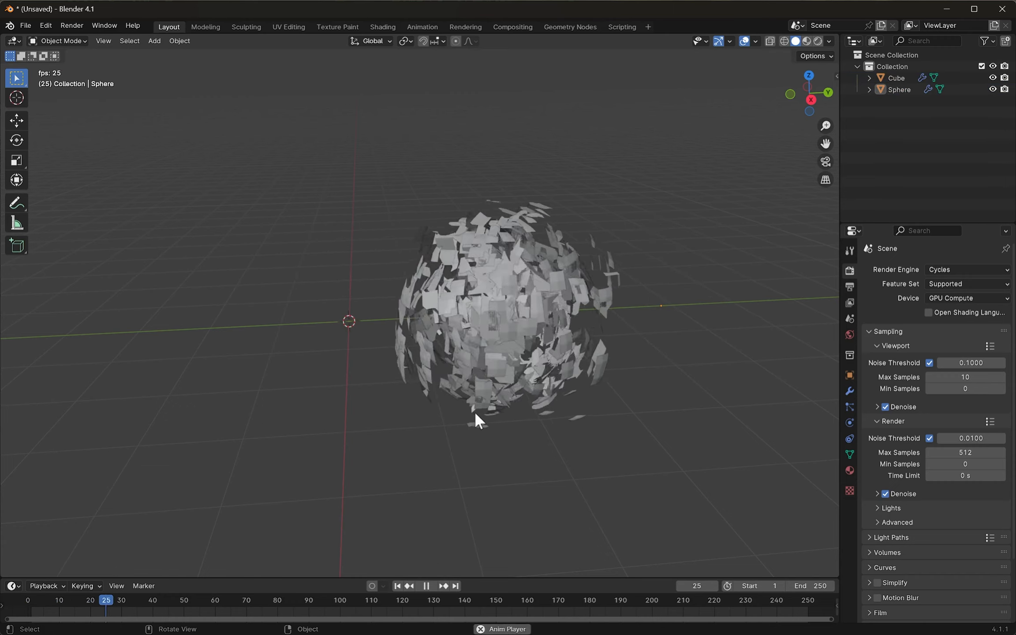
key(space)
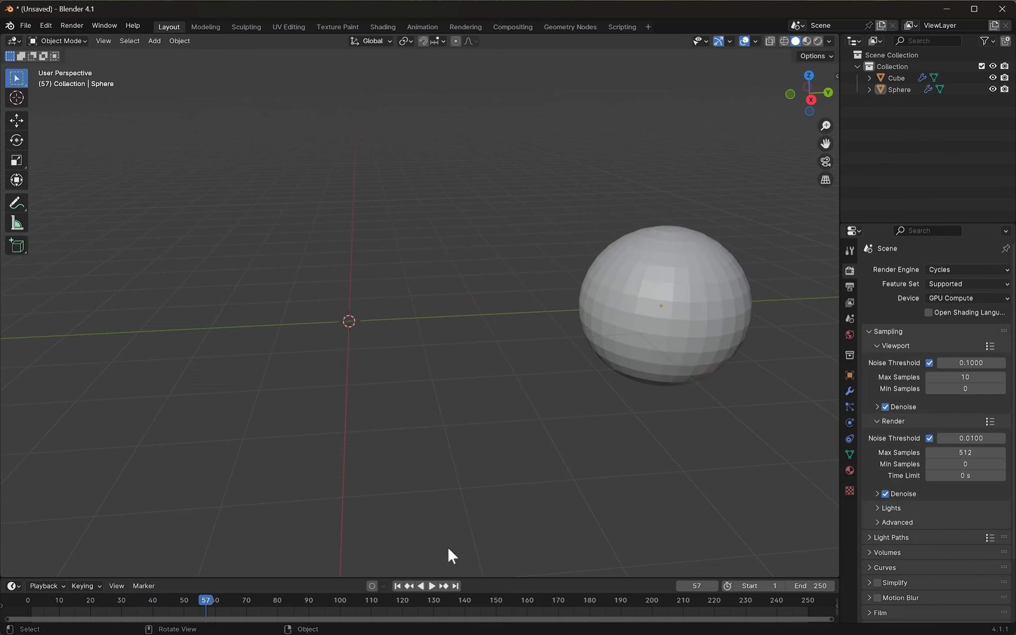
key(shift+Left)
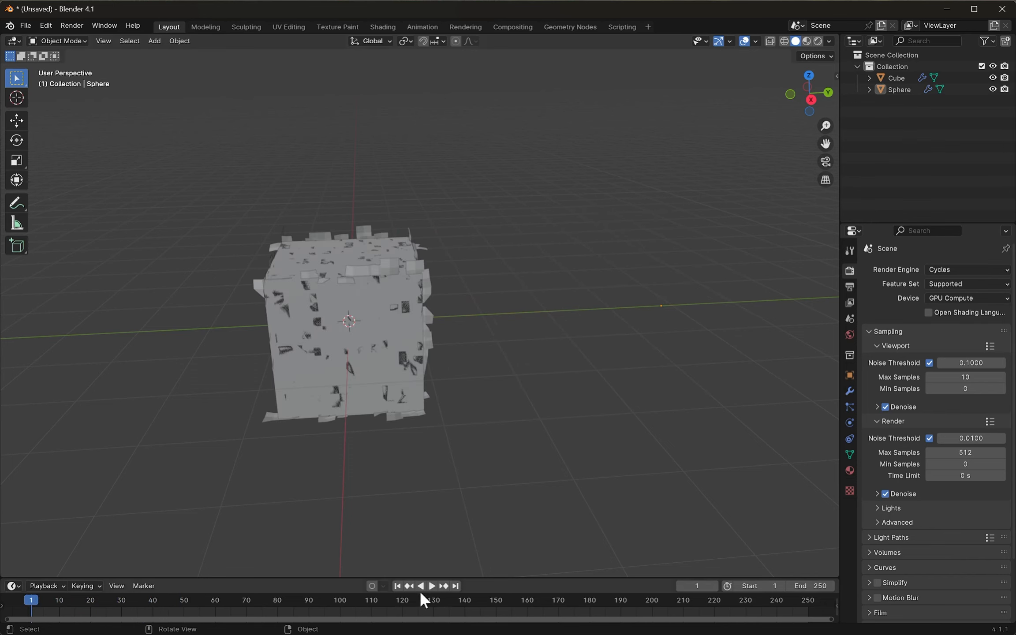
drag(2, 597, 28, 599)
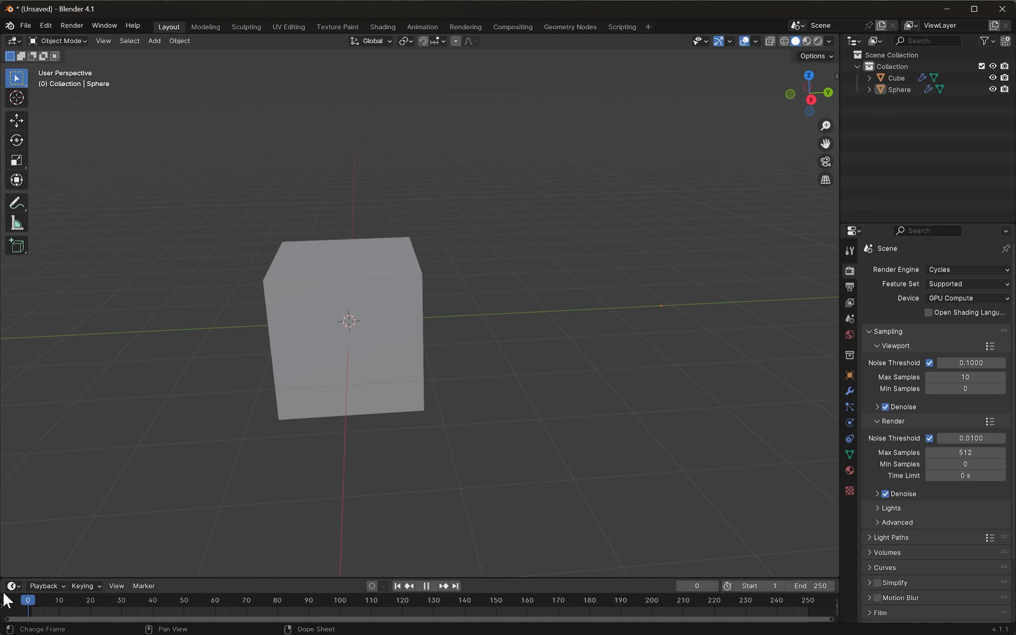
- Check the particle settings of the cube and the sphere, and set the cube's emission end frame to 10 with the playhead at frame 1
click(384, 321)
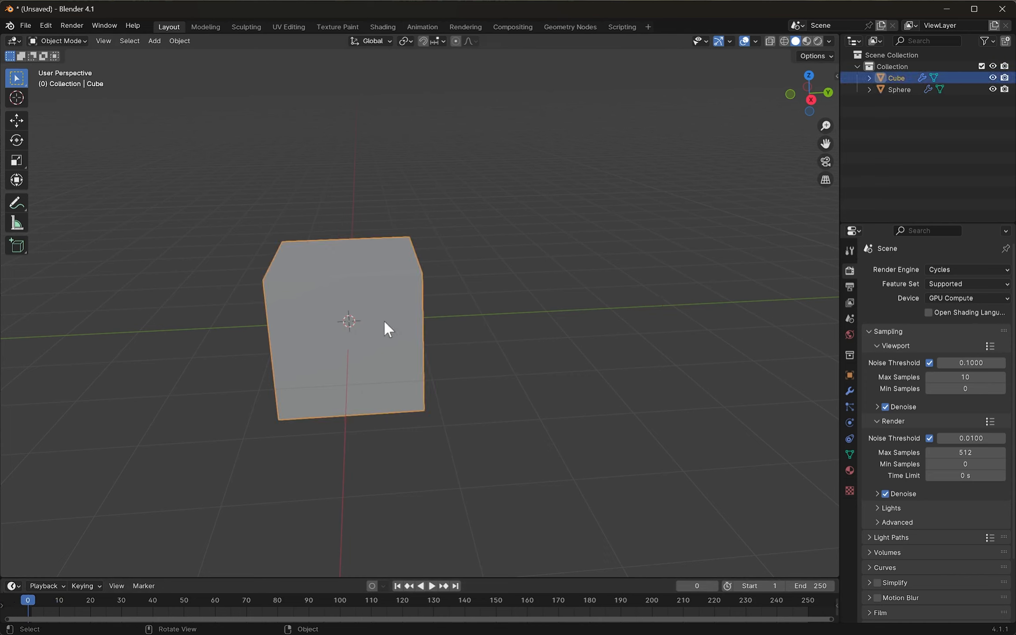
click(850, 407)
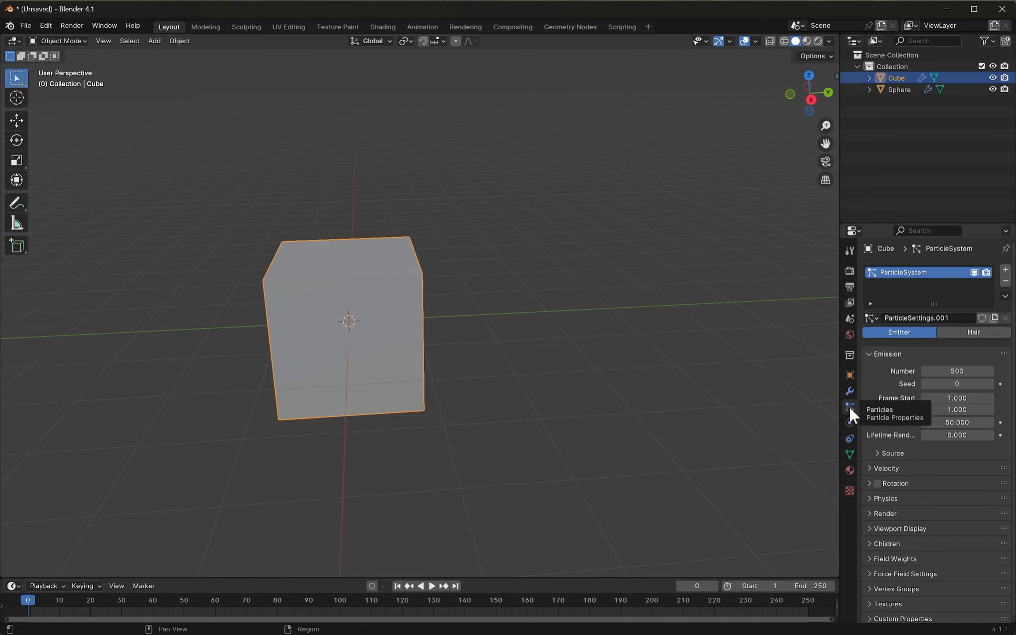
click(908, 90)
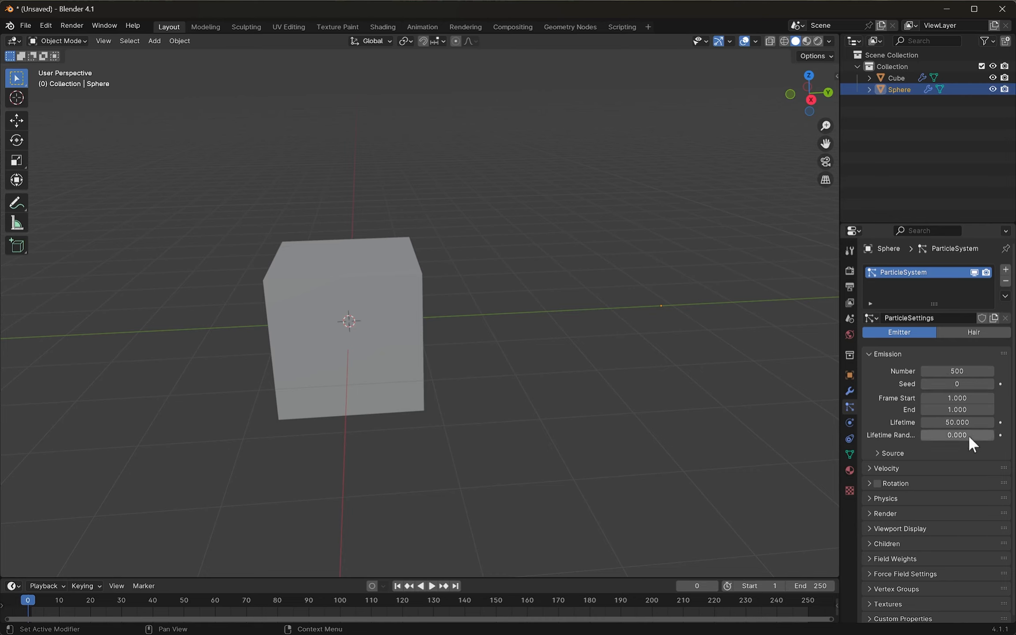
click(903, 76)
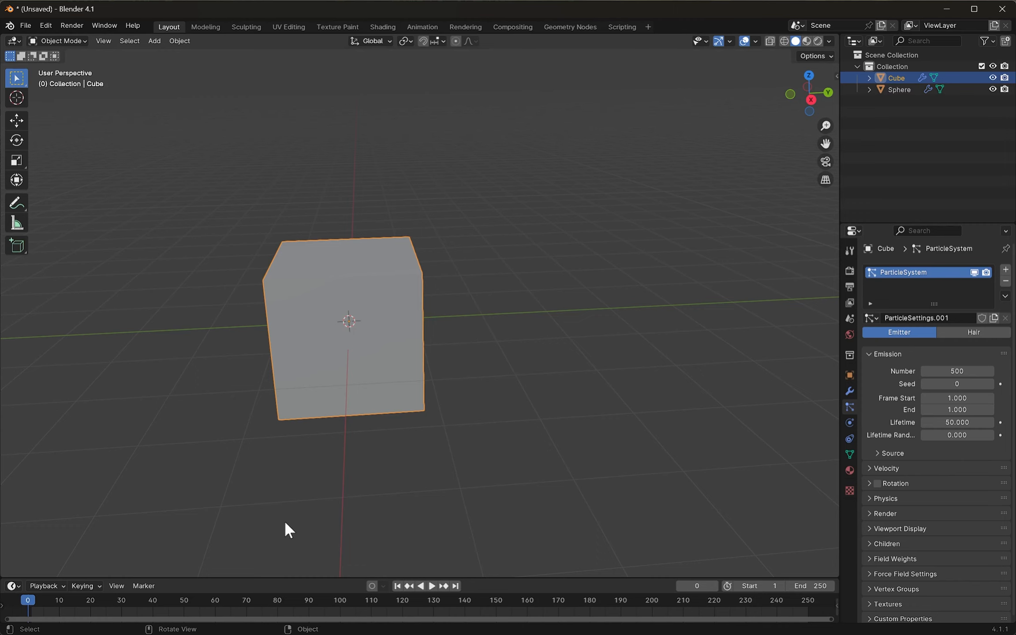
click(32, 600)
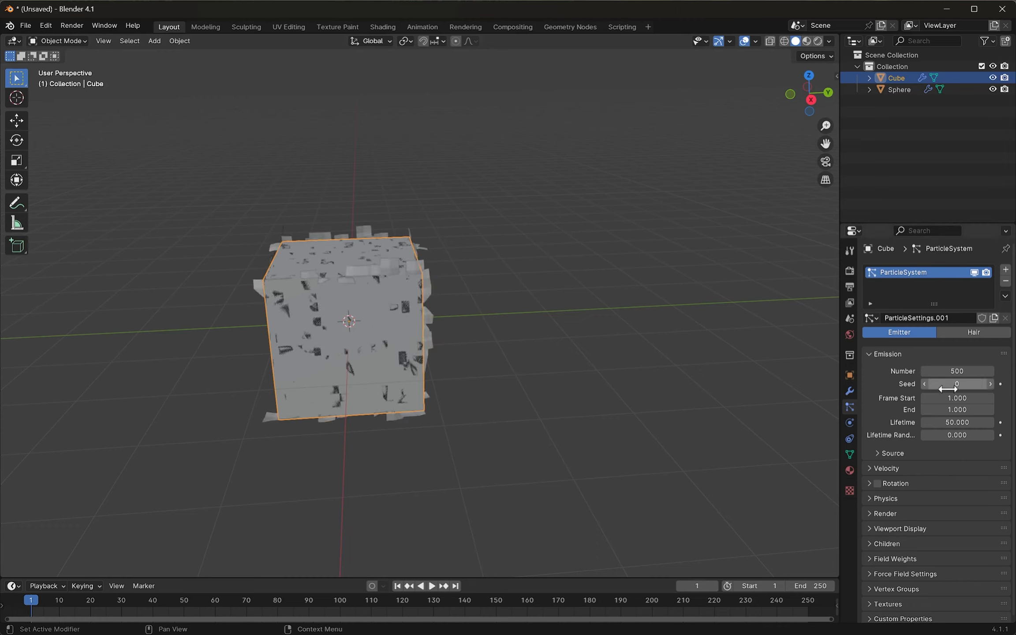
click(965, 410)
text(10)
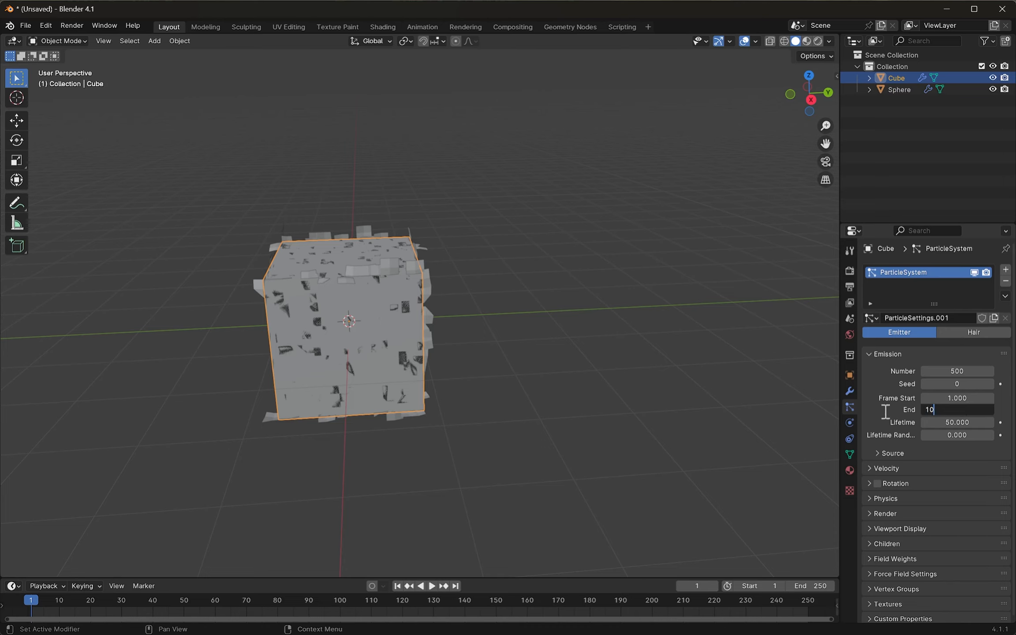
key(Return)
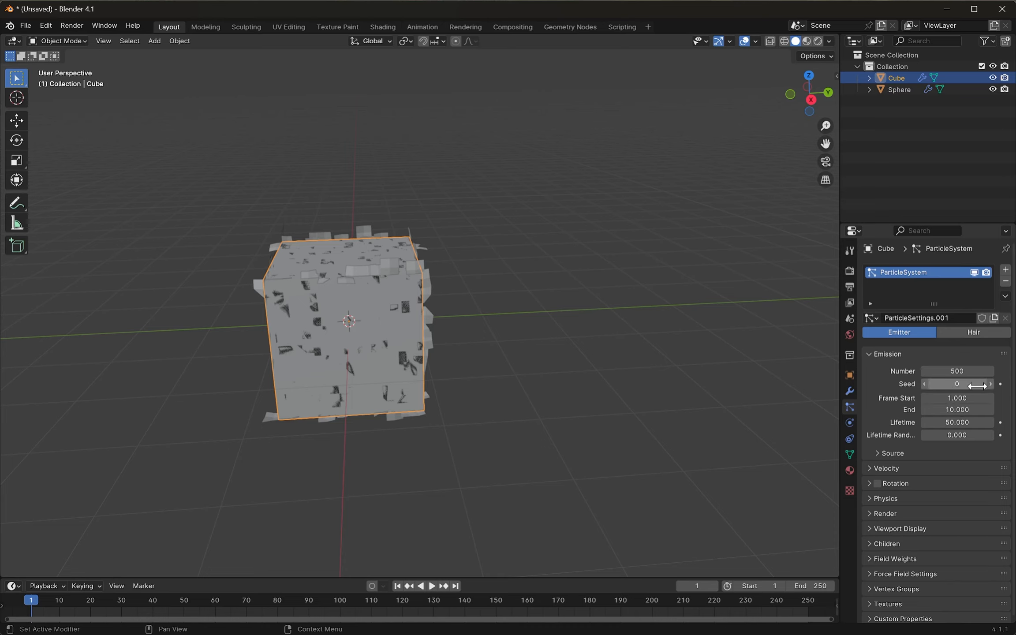
- Try a start frame of 3 for the cube's particle emission, and restore the start to 1 with an end of 12.1
drag(974, 398, 982, 397)
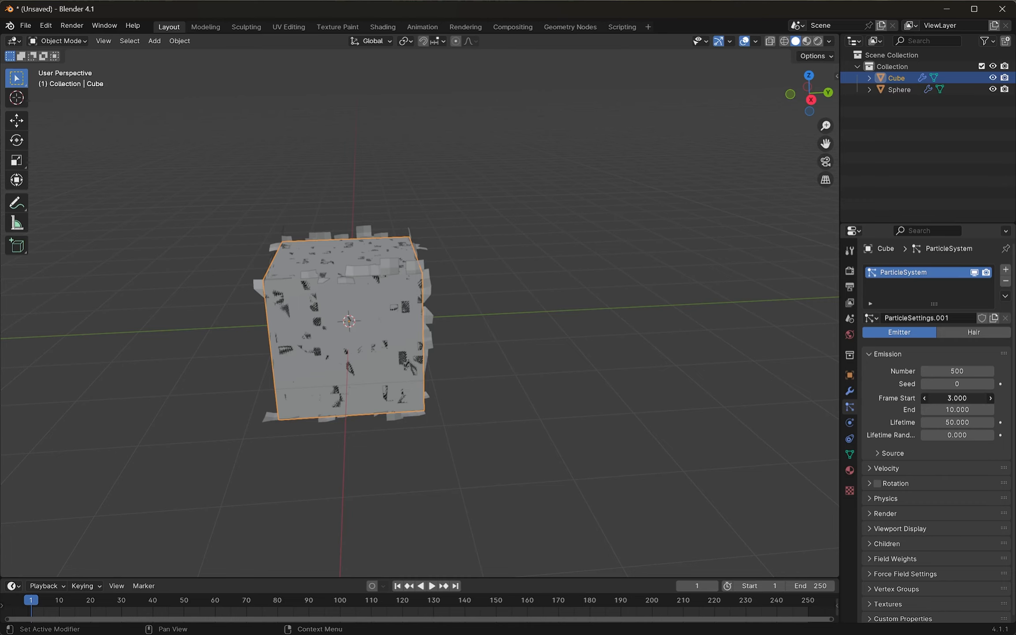
drag(1008, 398, 975, 397)
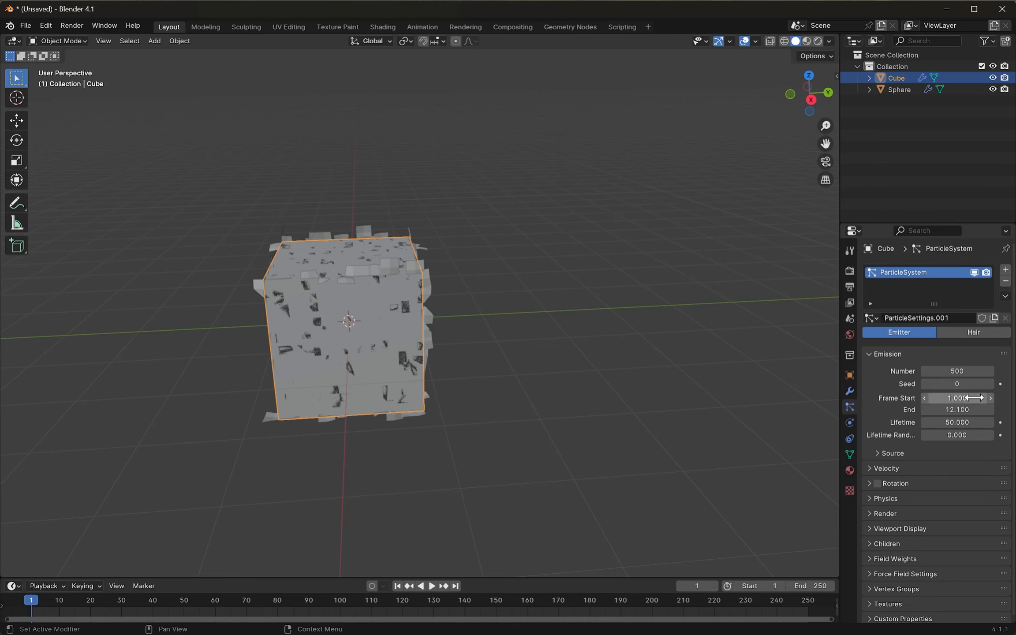
- Set the cube's particle emission to start at frame 5 and end at frame 12, preview the animation, and return the playhead to frame 1
click(963, 399)
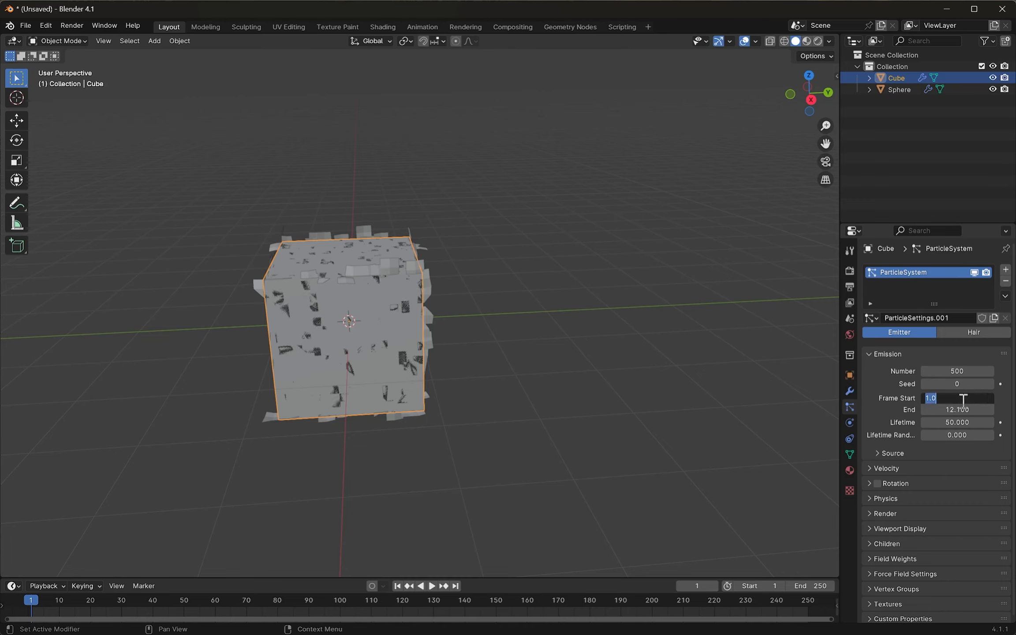
text(5)
key(Tab)
text(10)
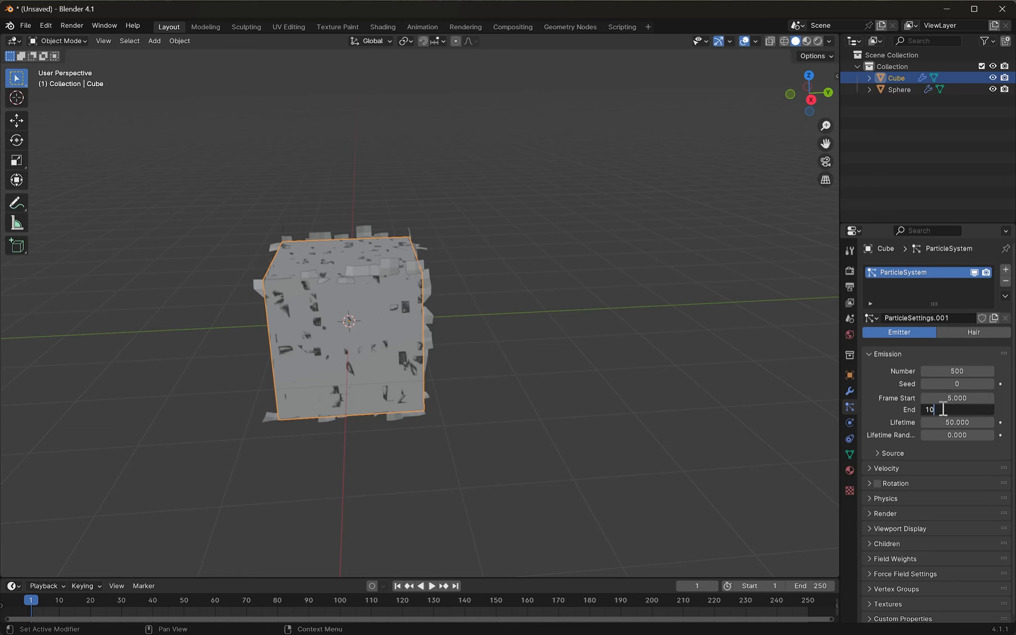
key(BackSpace)
text(2)
key(Return)
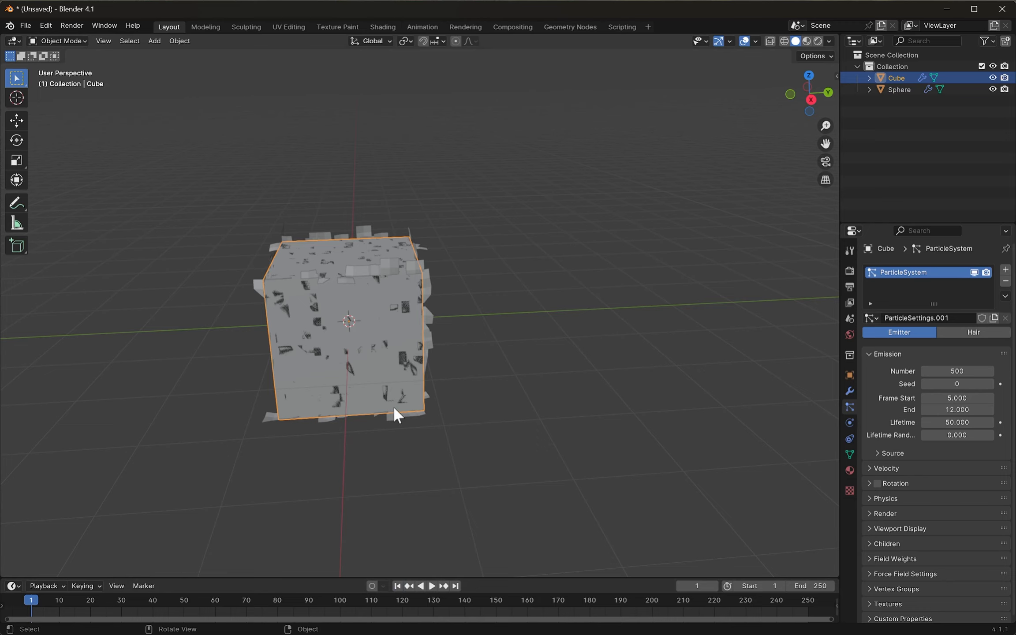
key(space)
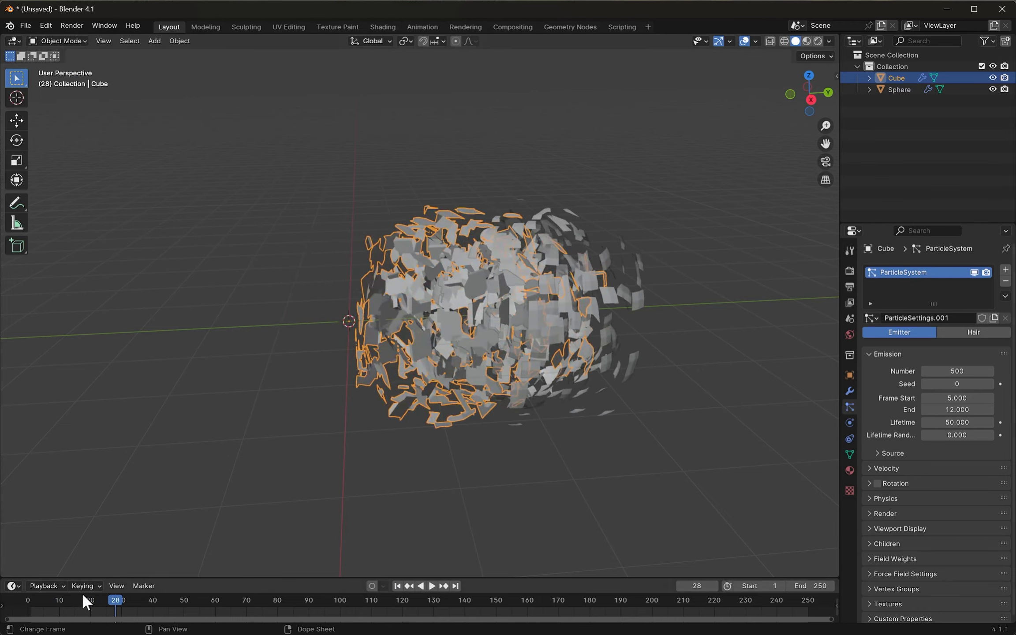
drag(83, 596, 31, 602)
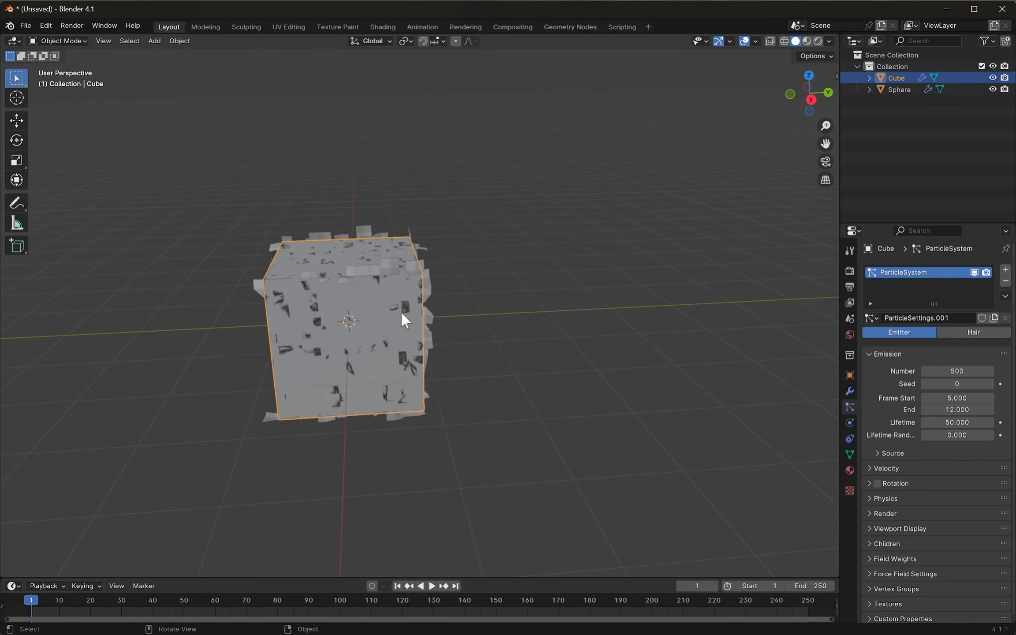
- Select the sphere's pieces and set their particle emission to start at frame 5 and end at frame 15, with the playhead at frame 22
click(430, 283)
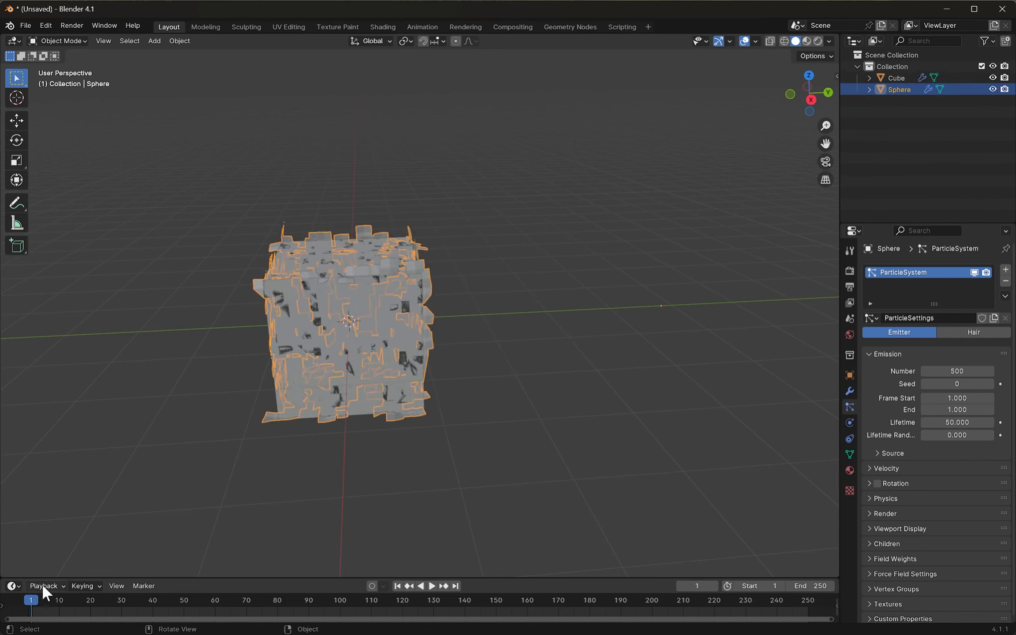
drag(49, 597, 97, 597)
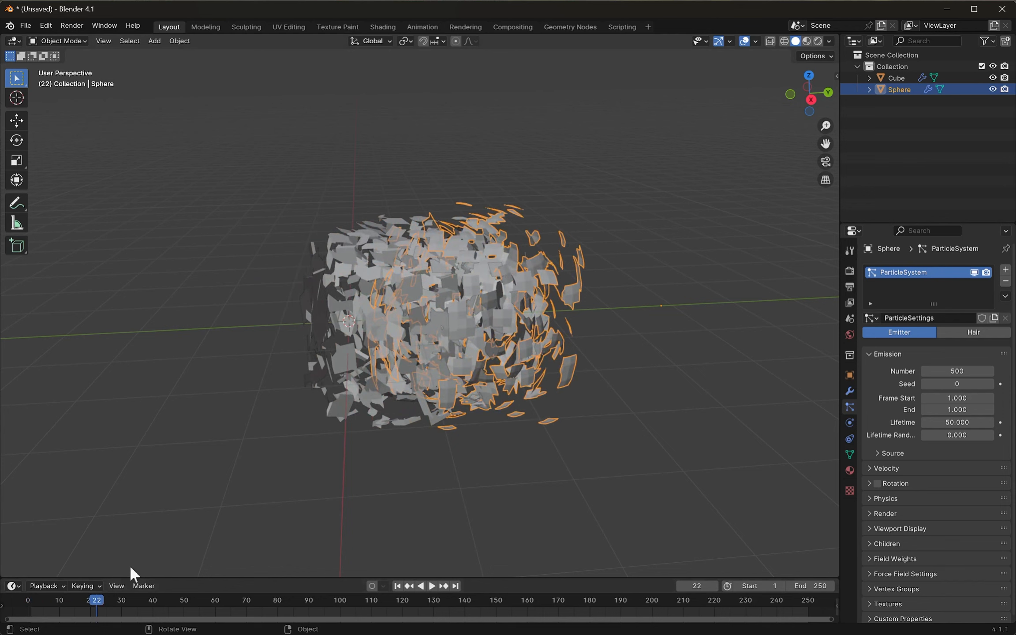
click(359, 351)
click(575, 363)
click(966, 398)
text(5)
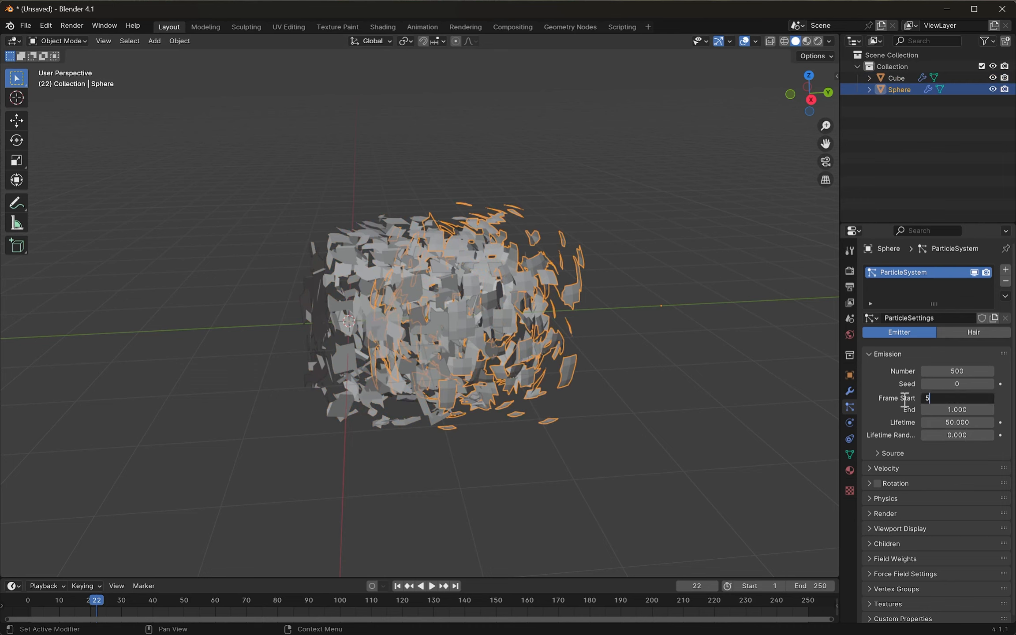
key(Tab)
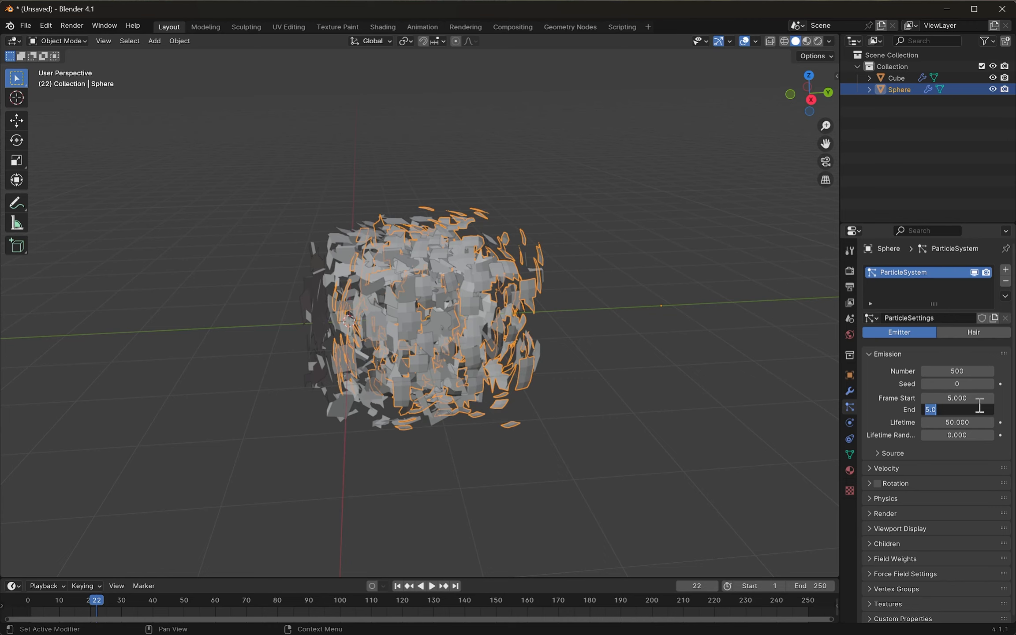
text(15)
key(Return)
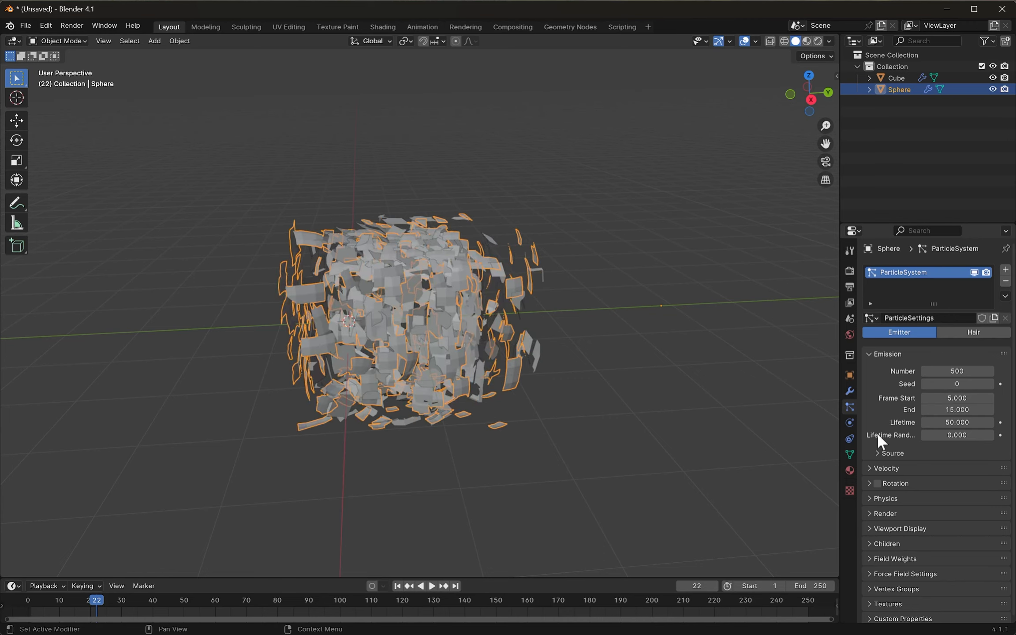
- Play the animation from the first frame and inspect the forming sphere from several sides at frame 64
click(398, 585)
key(space)
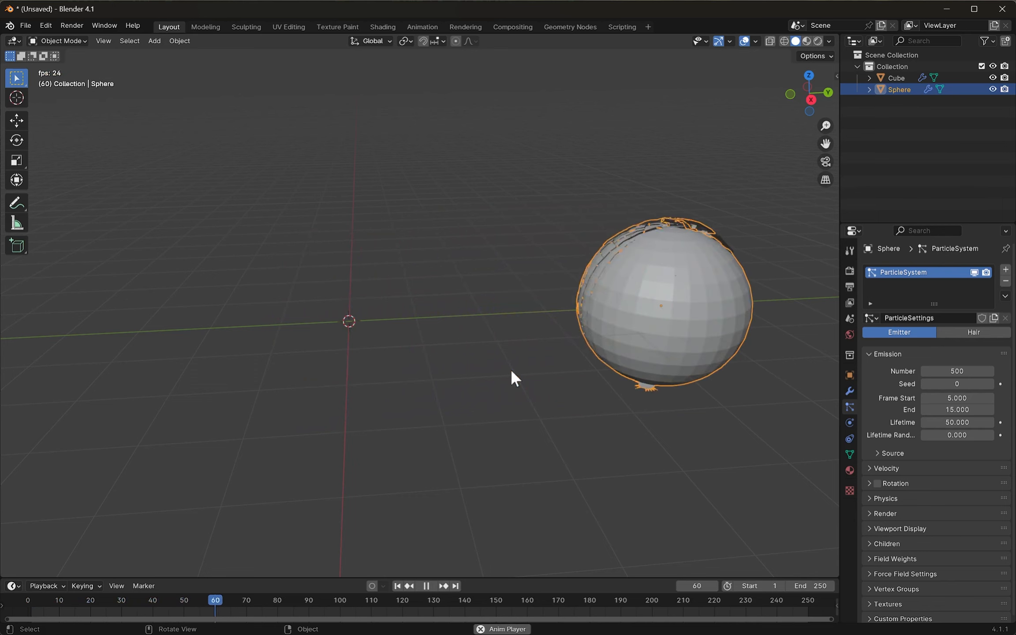
key(space)
middle_drag(511, 369, 535, 419)
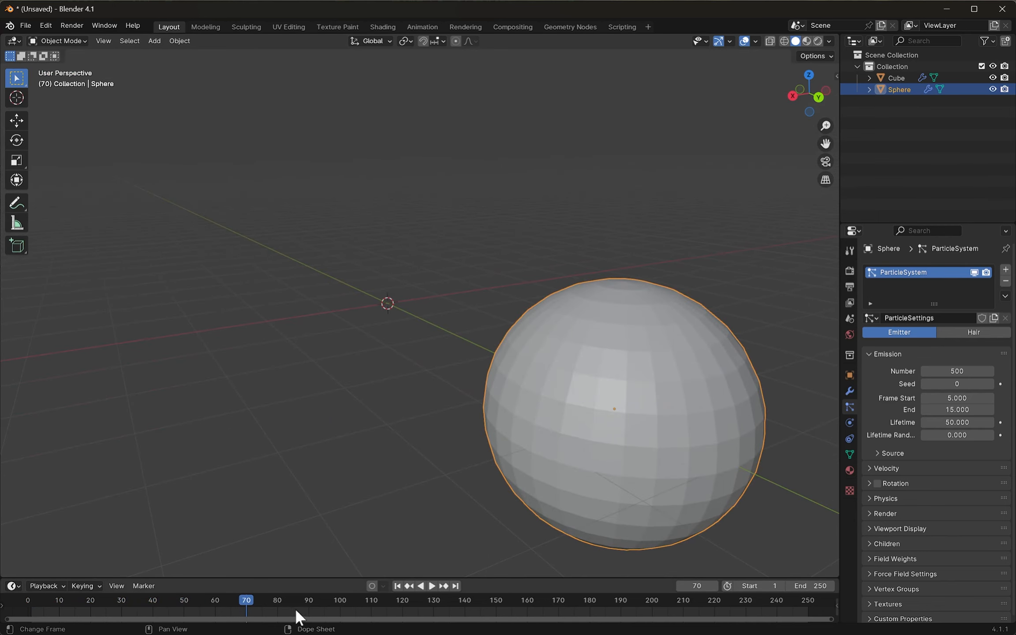
drag(246, 597, 225, 595)
middle_drag(425, 477, 574, 433)
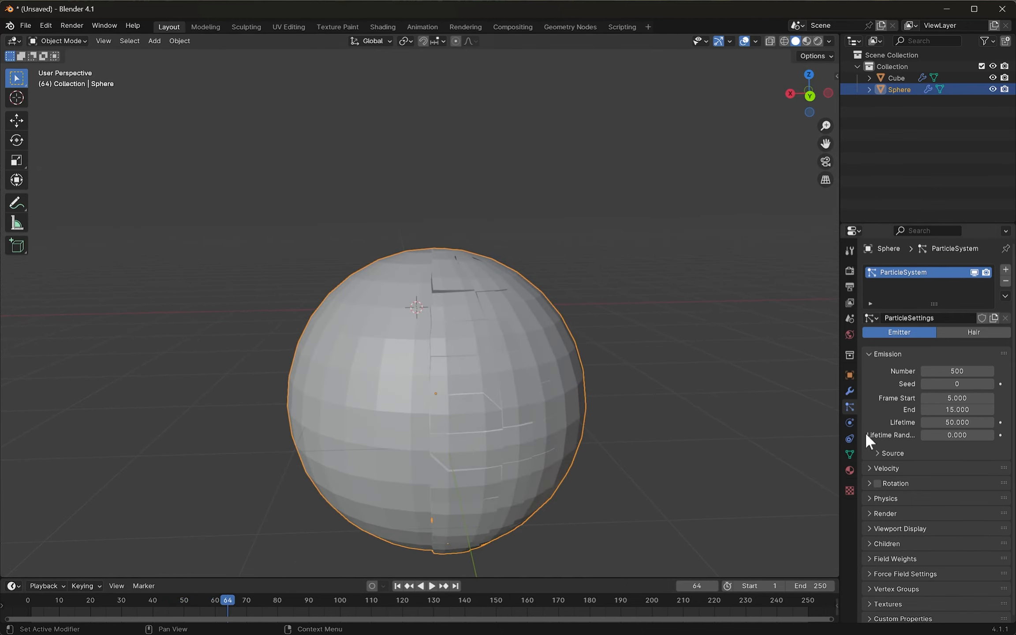
- Set the sphere's particle lifetime randomness to 0.326 and replay the animation up to frame 28
drag(945, 435, 988, 435)
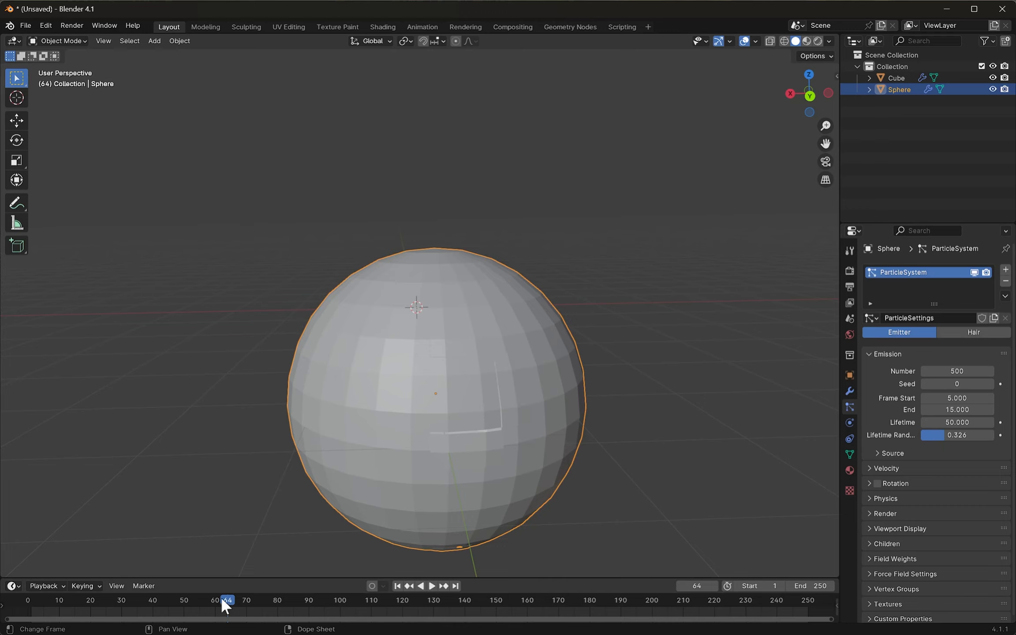
drag(216, 597, 80, 604)
key(space)
key(space)
middle_drag(393, 417, 540, 417)
- Set the cube's particle lifetime randomness to 0.214 and replay the animation, stopping at frame 64
click(908, 78)
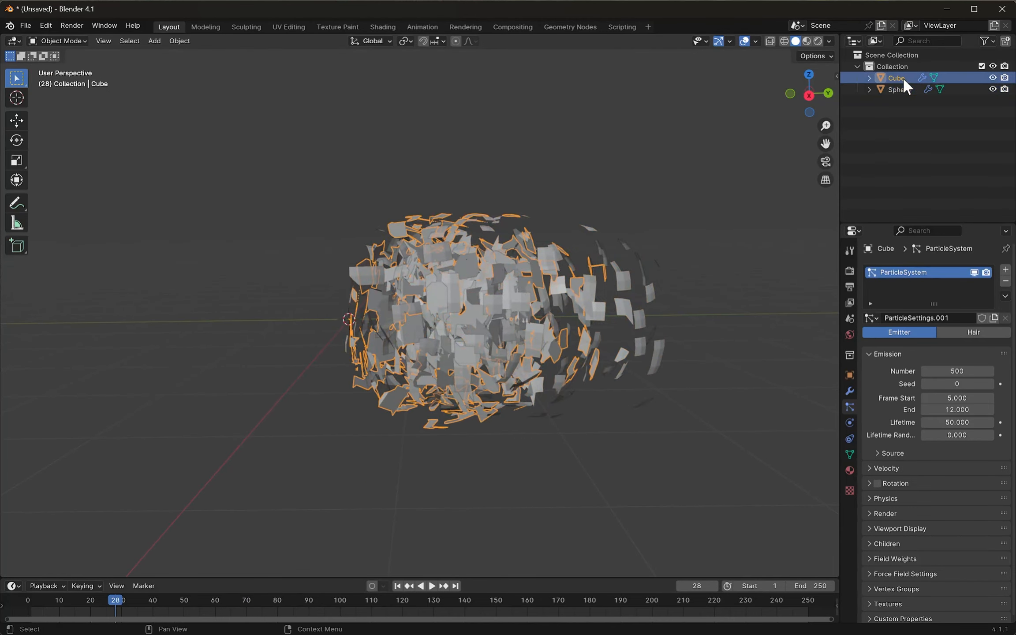
drag(970, 435, 896, 438)
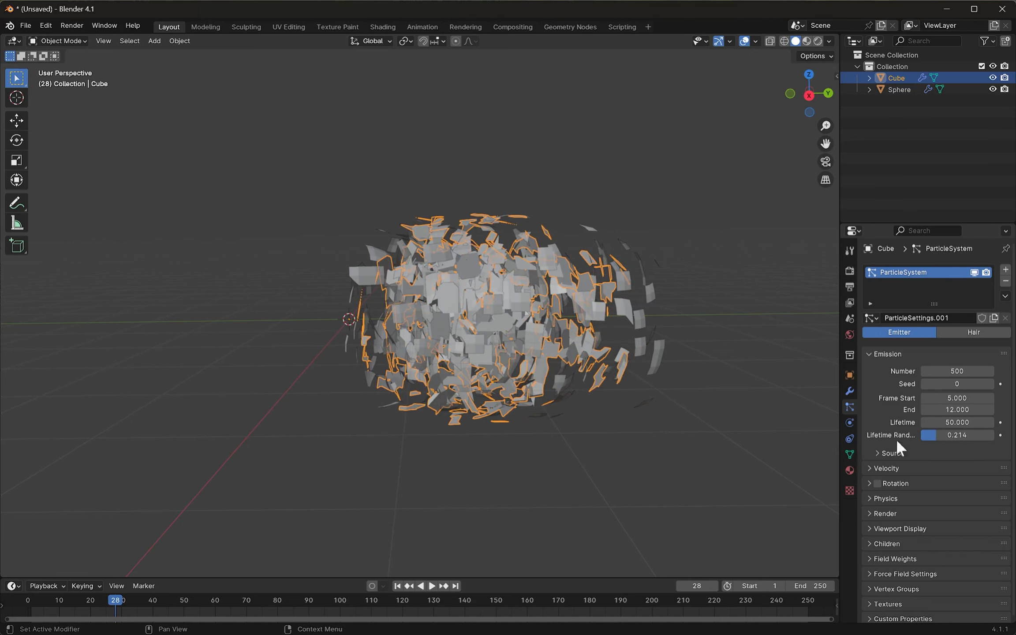
drag(110, 599, 50, 602)
key(space)
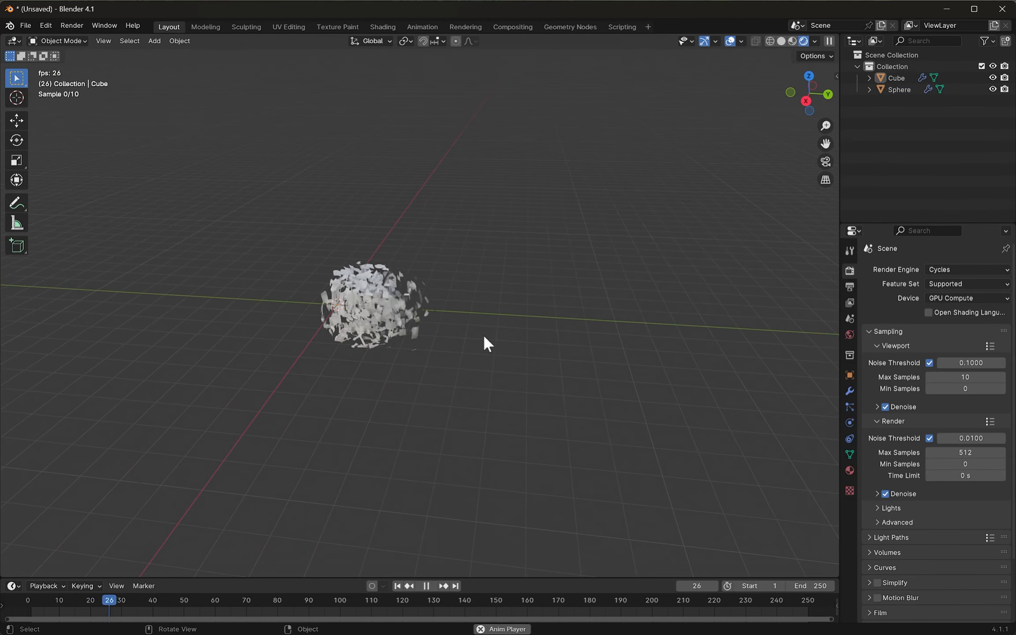
key(space)
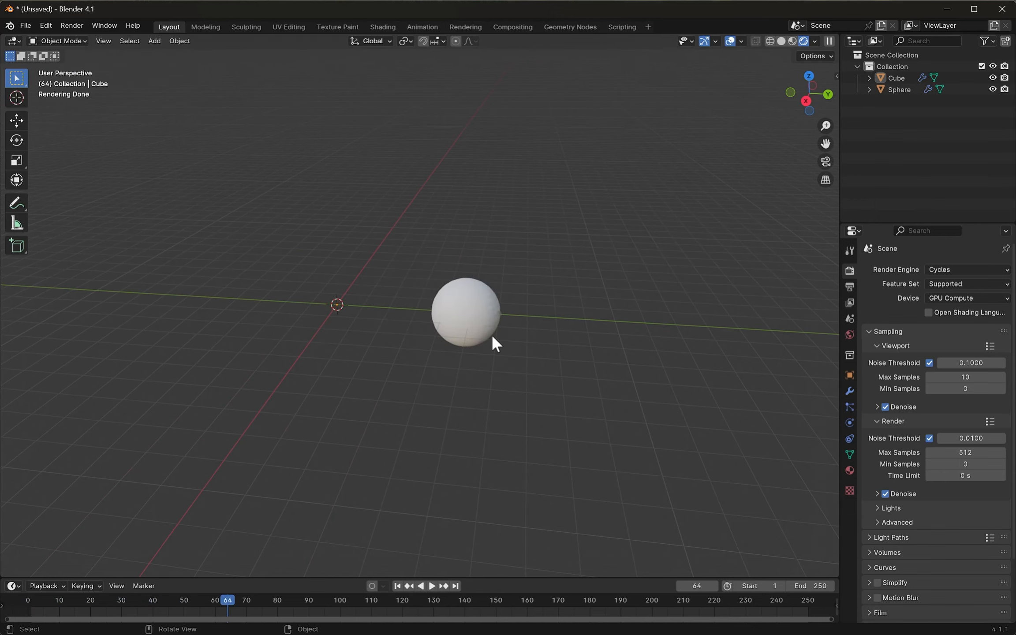
- Apply Shade Smooth to the finished sphere
scroll(492, 334, up, 5)
click(612, 331)
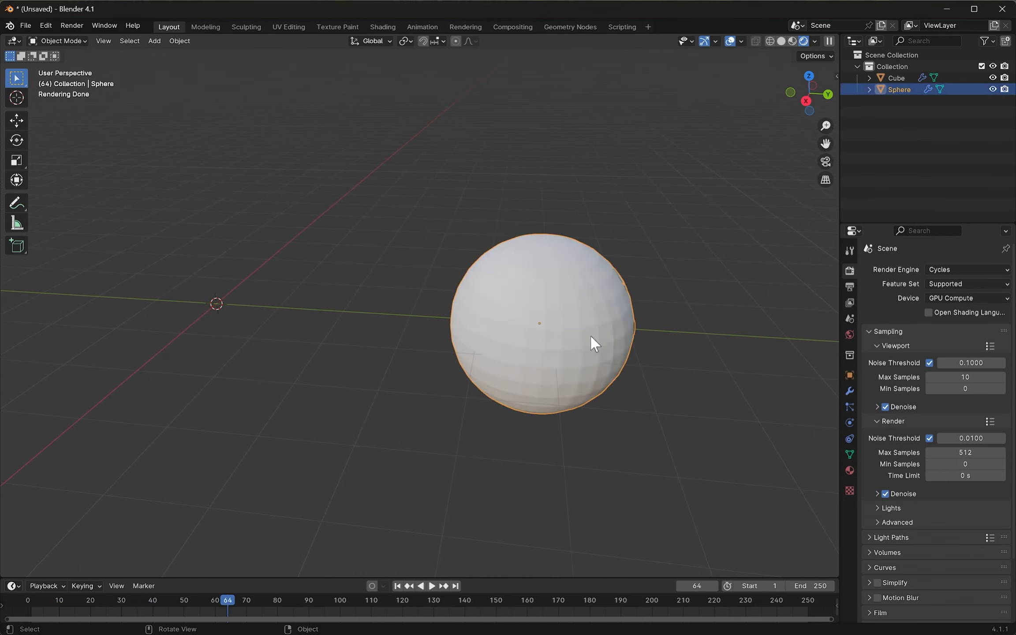
right_click(608, 332)
click(581, 313)
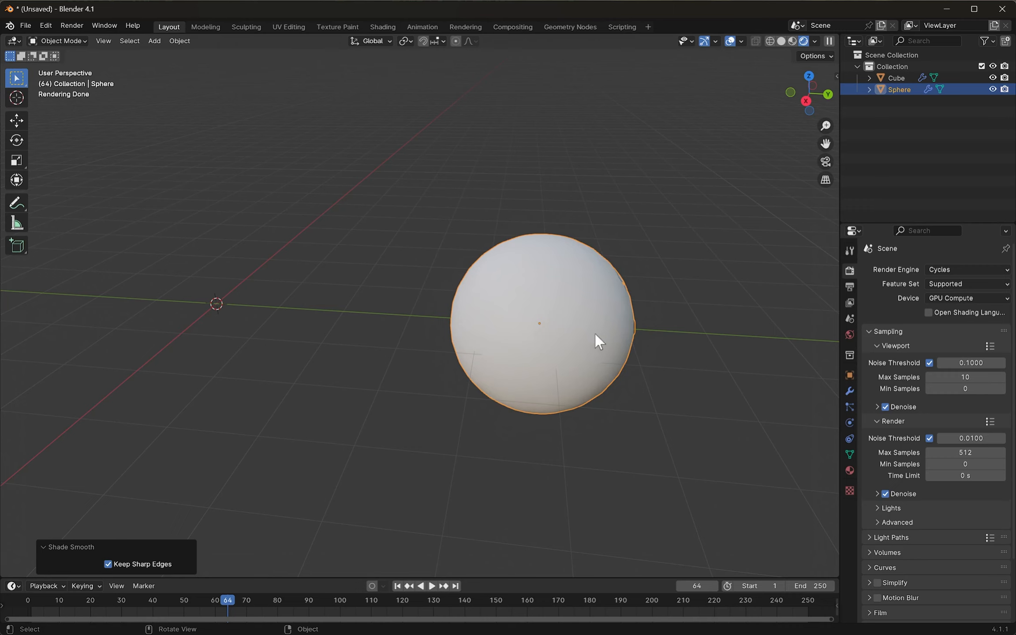
- Replay the animation from the first frame with the sphere deselected, and inspect the flying pieces at frame 26
click(397, 586)
key(space)
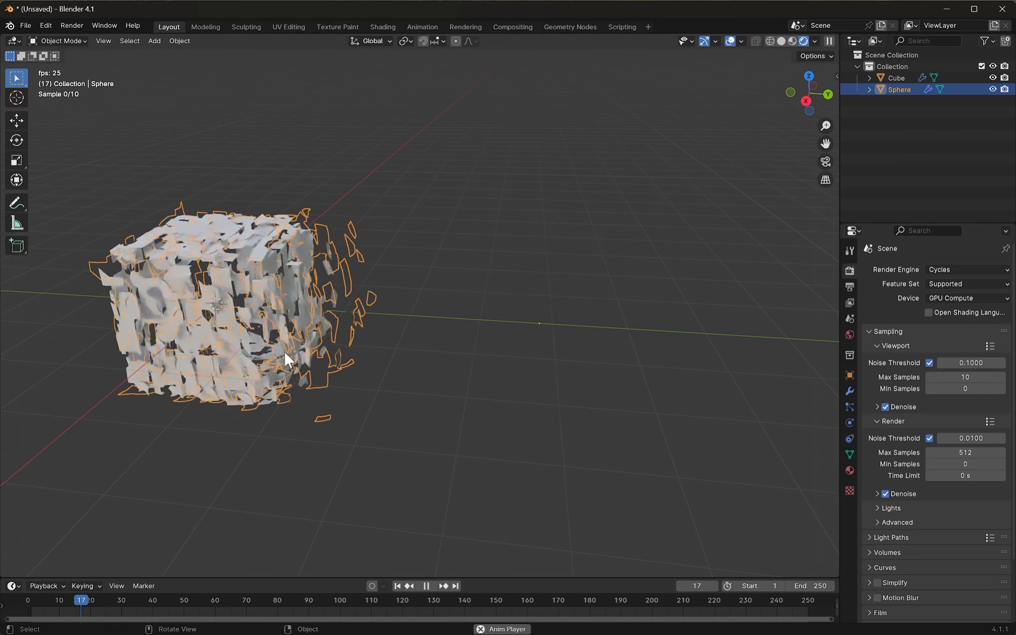
click(543, 338)
scroll(507, 419, up, 3)
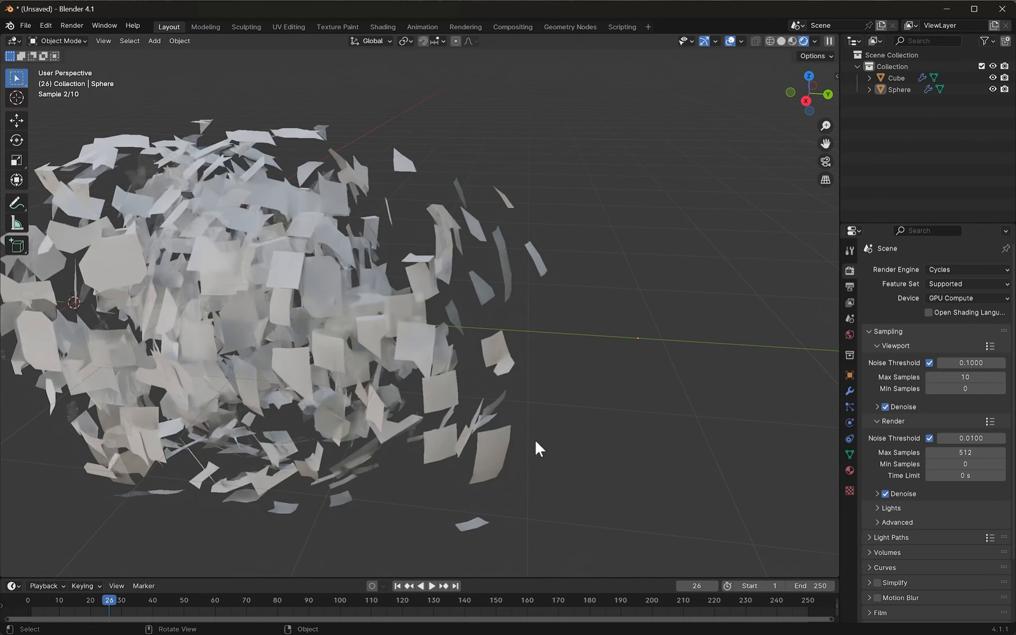
- Reapply Shade Smooth to the sphere's pieces at frame 26 and deselect them
click(496, 457)
right_click(496, 456)
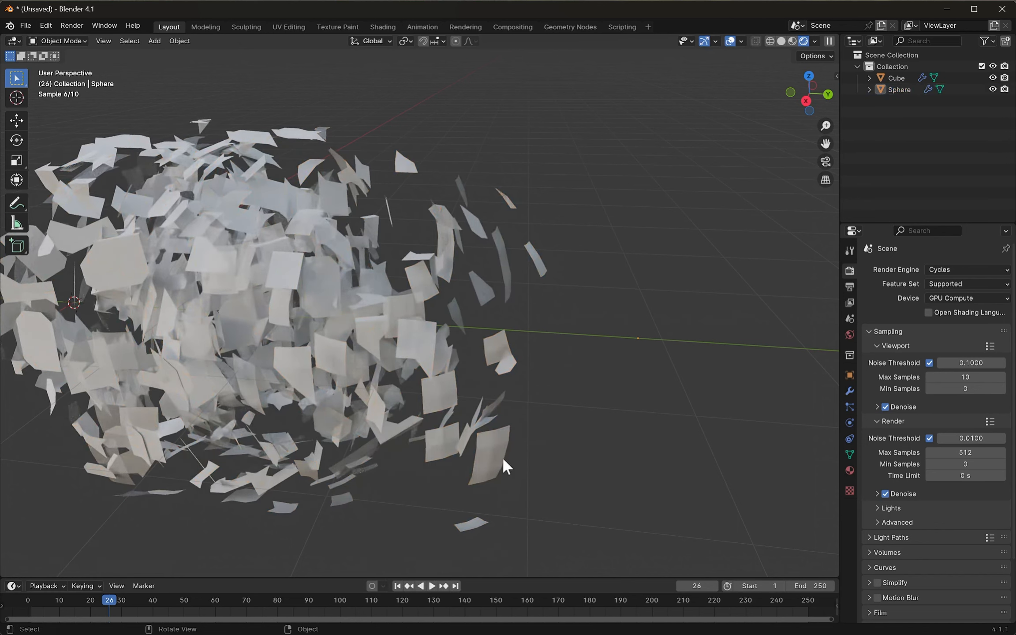
click(495, 455)
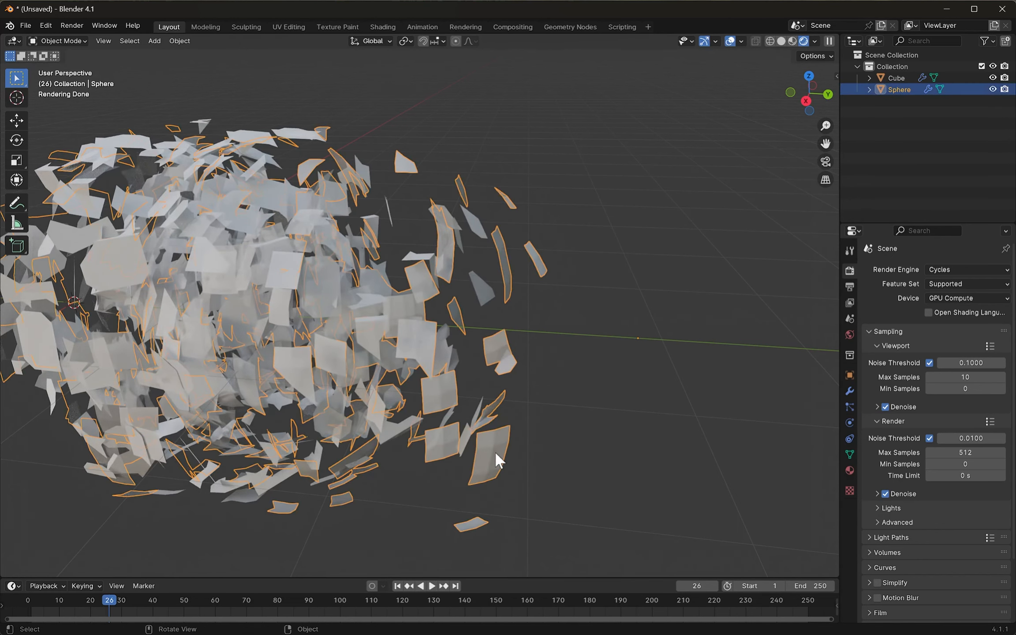
right_click(494, 450)
click(483, 409)
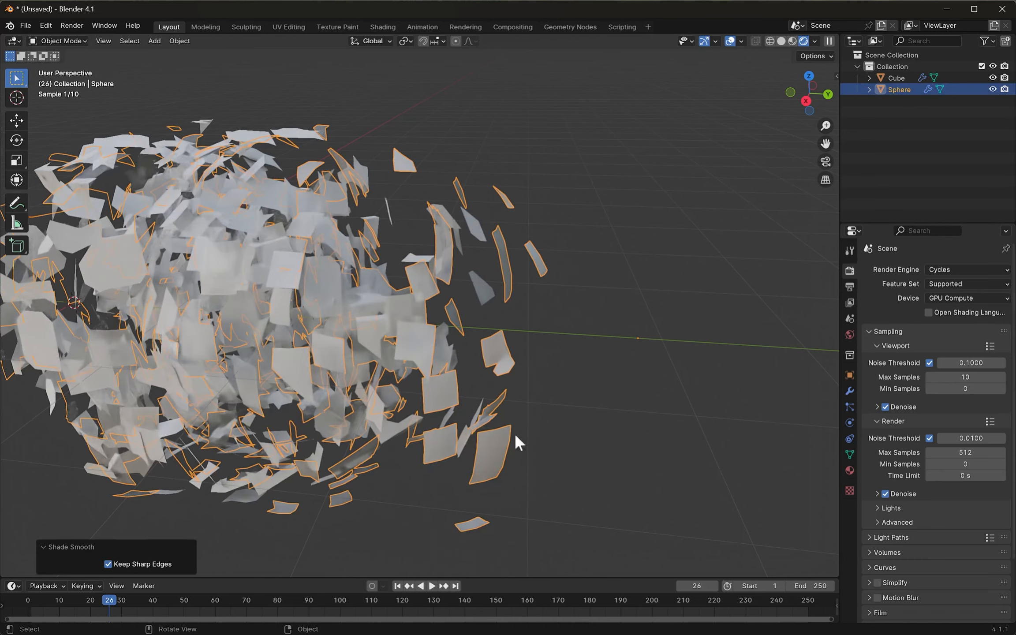
click(516, 443)
scroll(546, 363, down, 4)
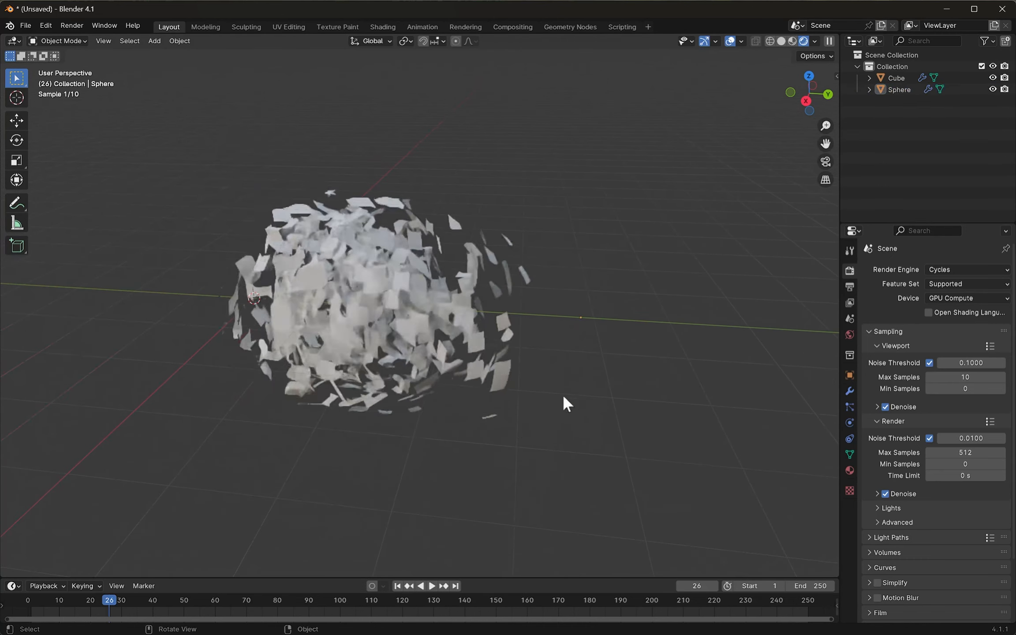
- Return the playhead to frame 1 and show the material settings of the sphere and of the cube
click(397, 587)
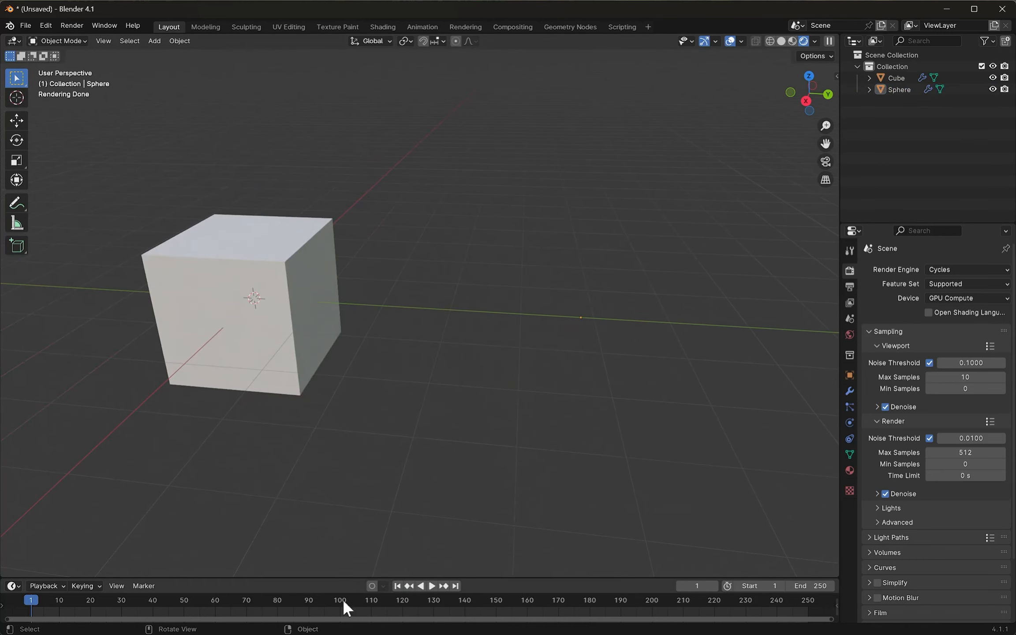
click(850, 470)
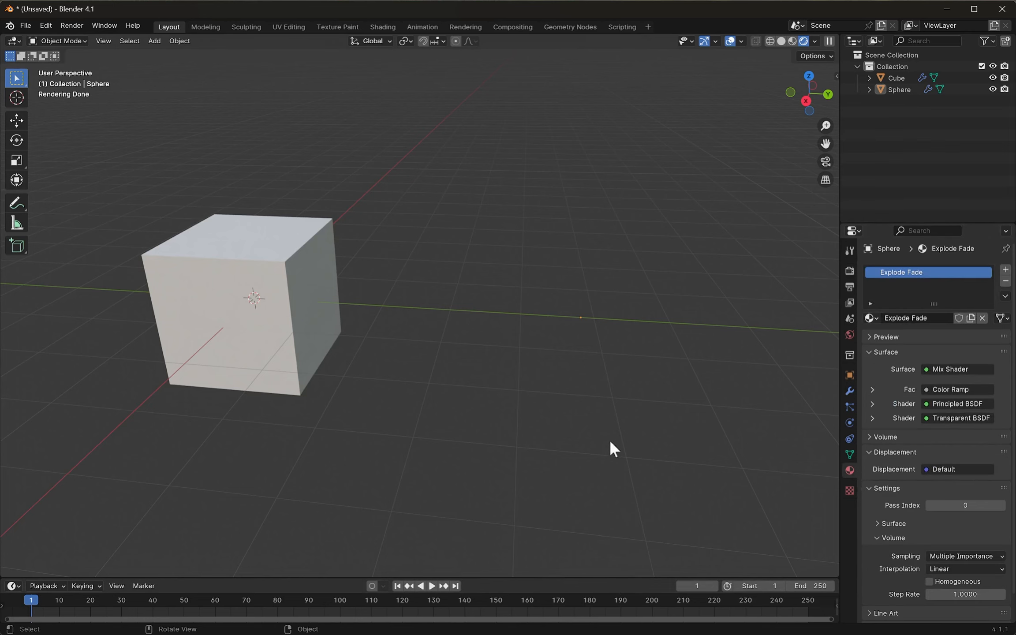
click(291, 324)
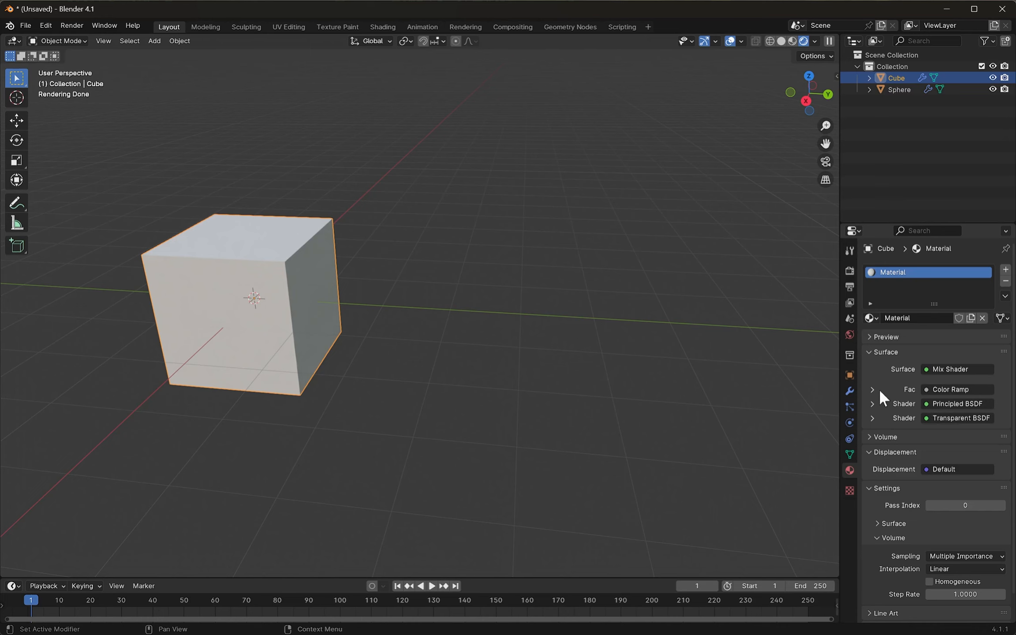
- Set the Principled BSDF base color of the cube's material to a saturated red
click(873, 404)
click(957, 417)
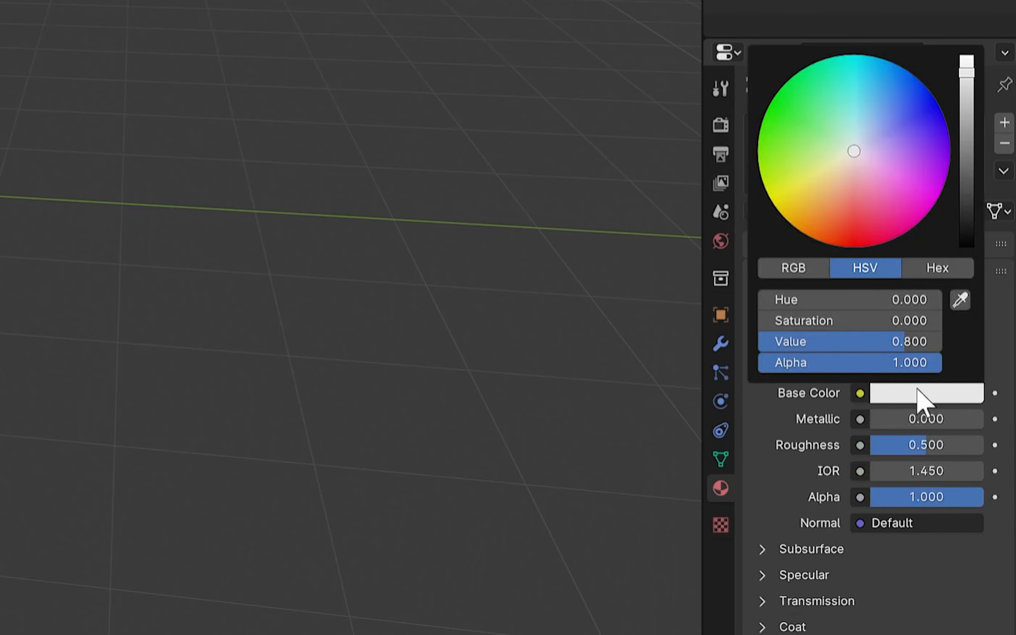
click(931, 336)
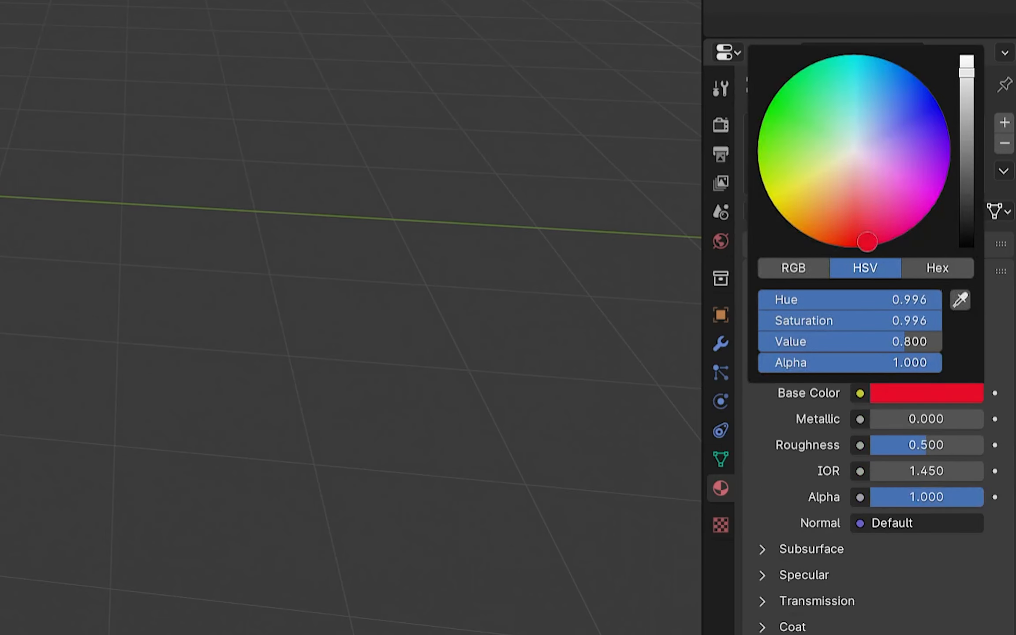
mouse_move(867, 242)
mouse_down()
mouse_move(848, 250)
mouse_move(855, 245)
mouse_up()
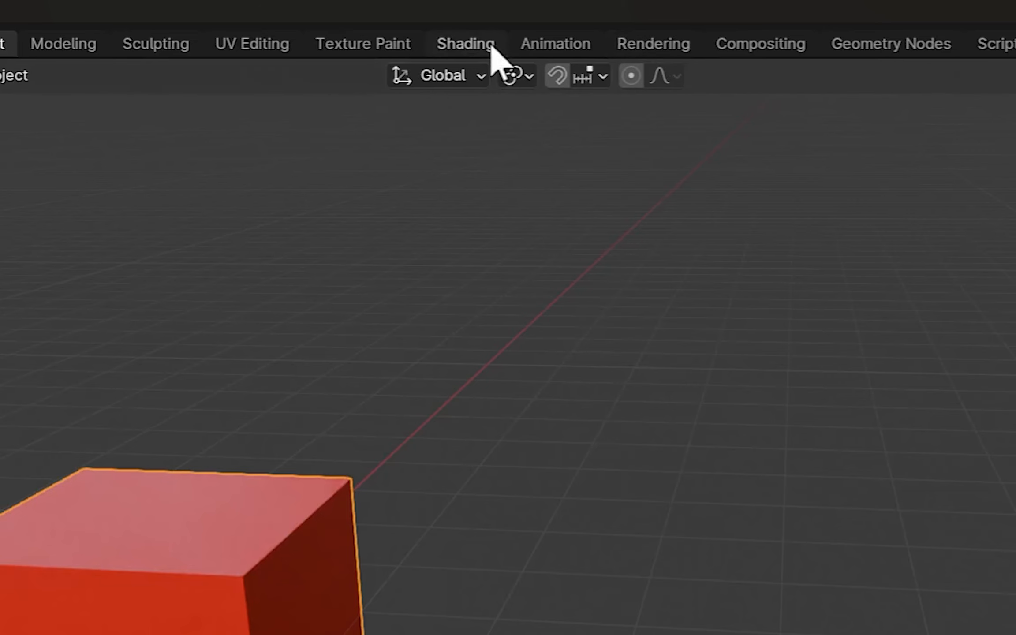
- Examine the node graph of the cube's material in the Shading workspace, nudging the Principled BSDF node, and return to the Layout workspace
click(383, 27)
scroll(399, 498, down, 3)
middle_drag(399, 505, 411, 516)
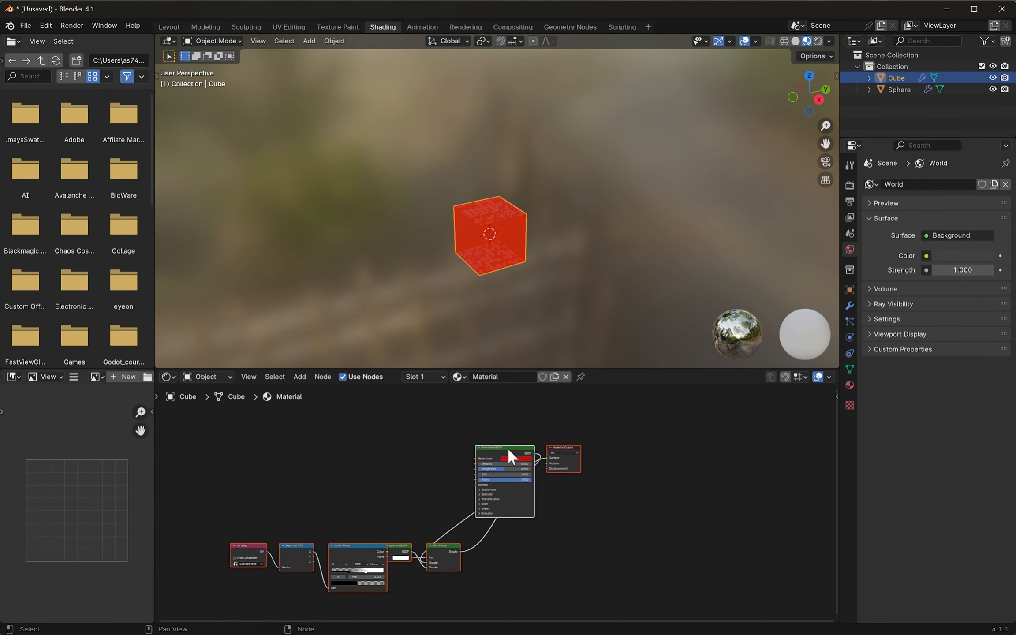
mouse_move(507, 448)
mouse_down()
mouse_move(408, 436)
mouse_move(550, 462)
mouse_move(415, 456)
mouse_move(435, 443)
mouse_move(482, 446)
mouse_move(517, 467)
mouse_up()
click(525, 464)
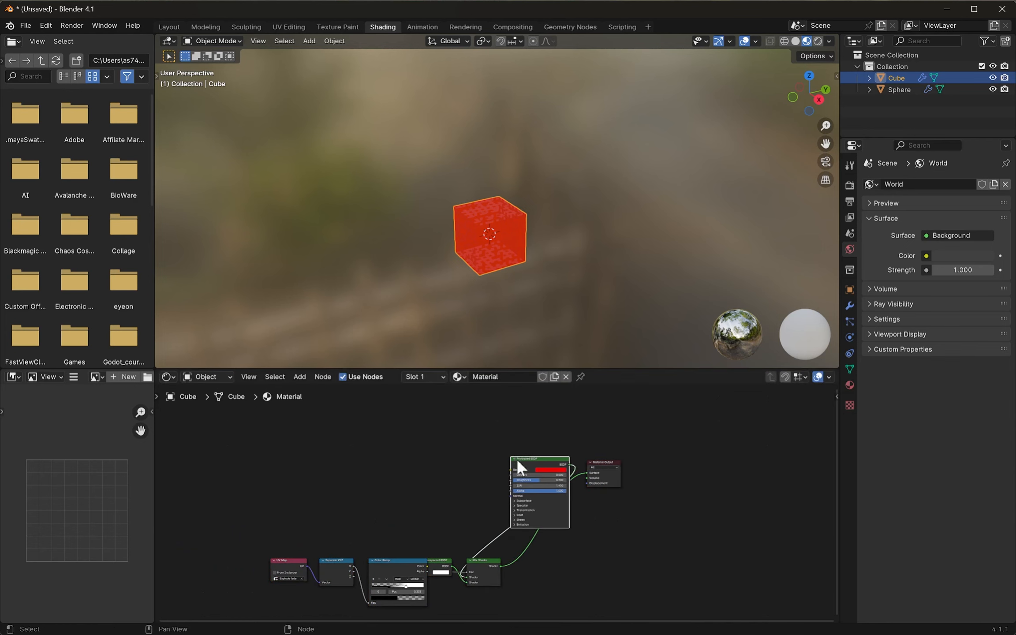
click(166, 26)
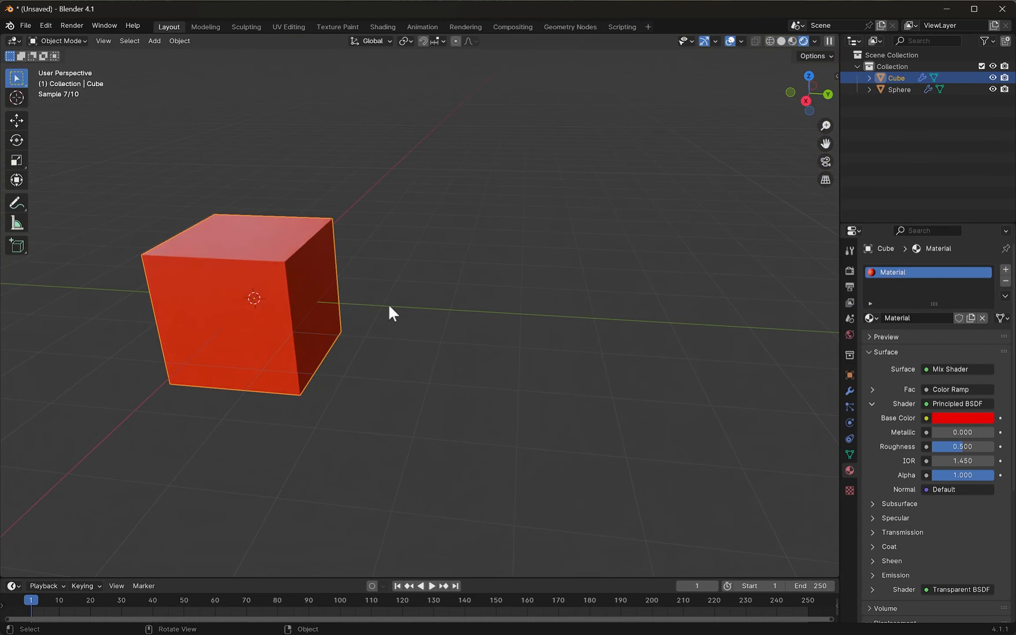
- Set the roughness of the cube's material to 0.076
middle_drag(417, 330, 528, 329)
shift+middle_drag(602, 348, 564, 340)
drag(978, 447, 949, 447)
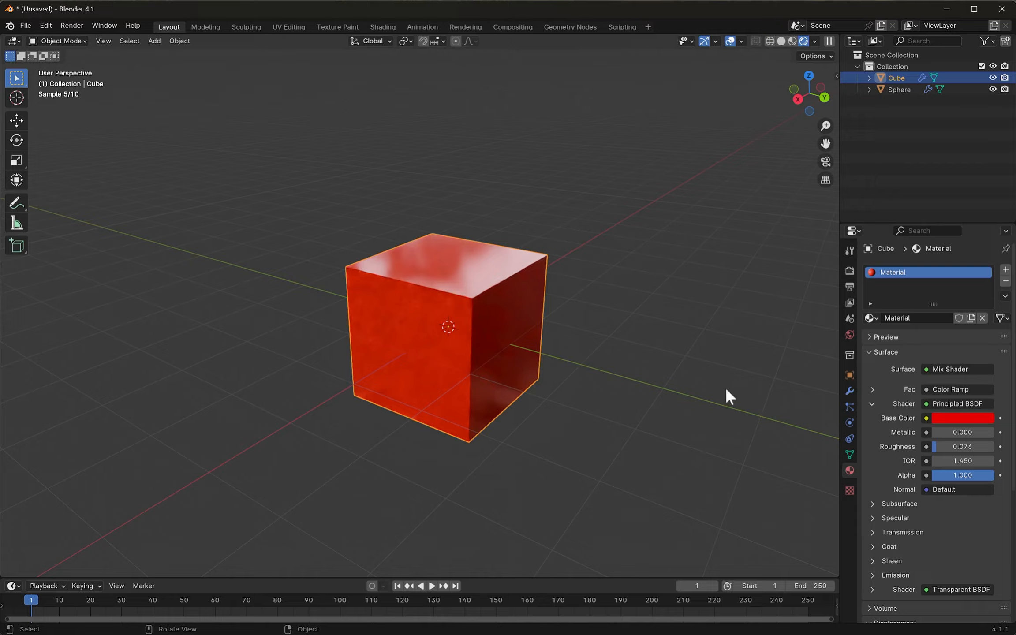
- Play the morph animation up to frame 64, selecting the sphere along the way
key(space)
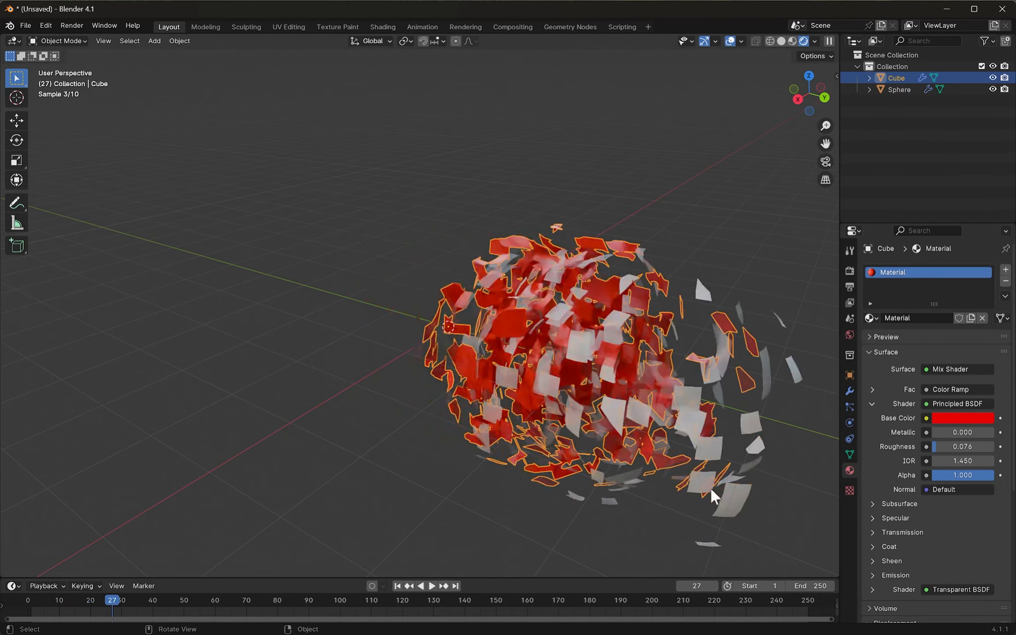
middle_drag(701, 435, 561, 384)
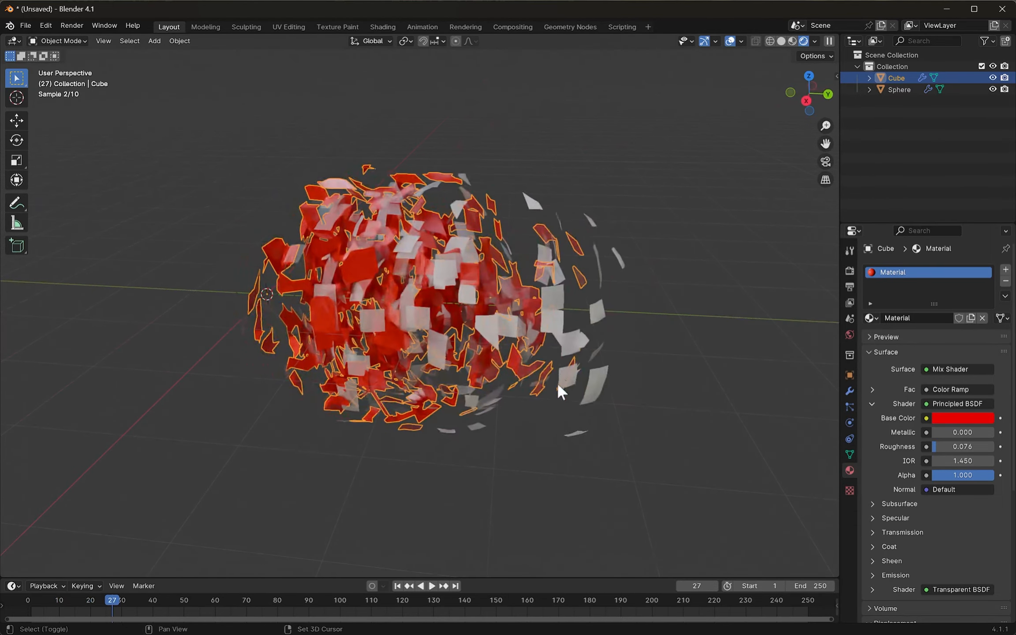
click(574, 363)
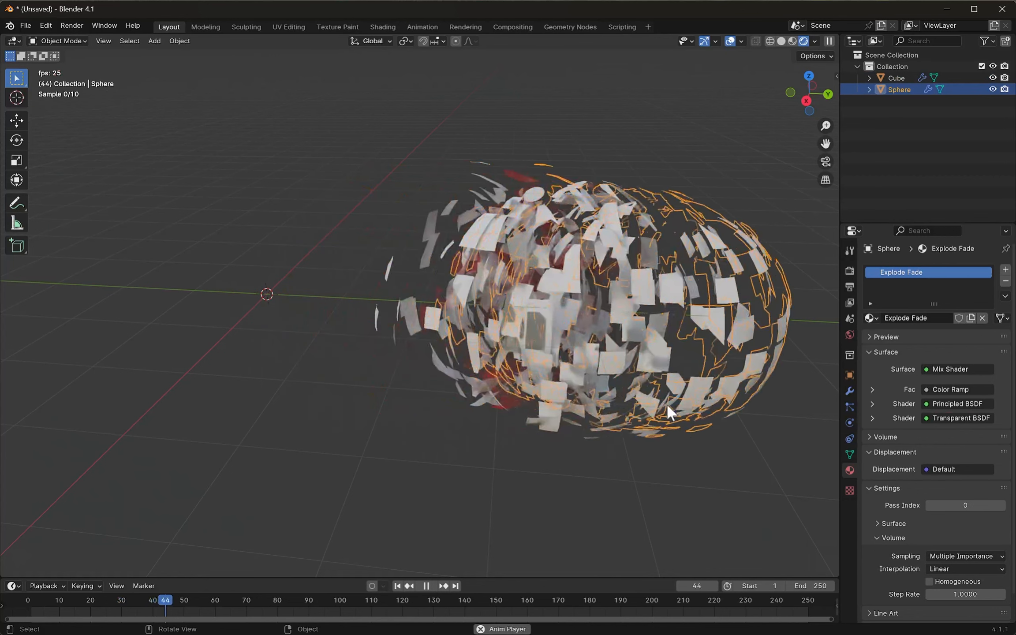
key(space)
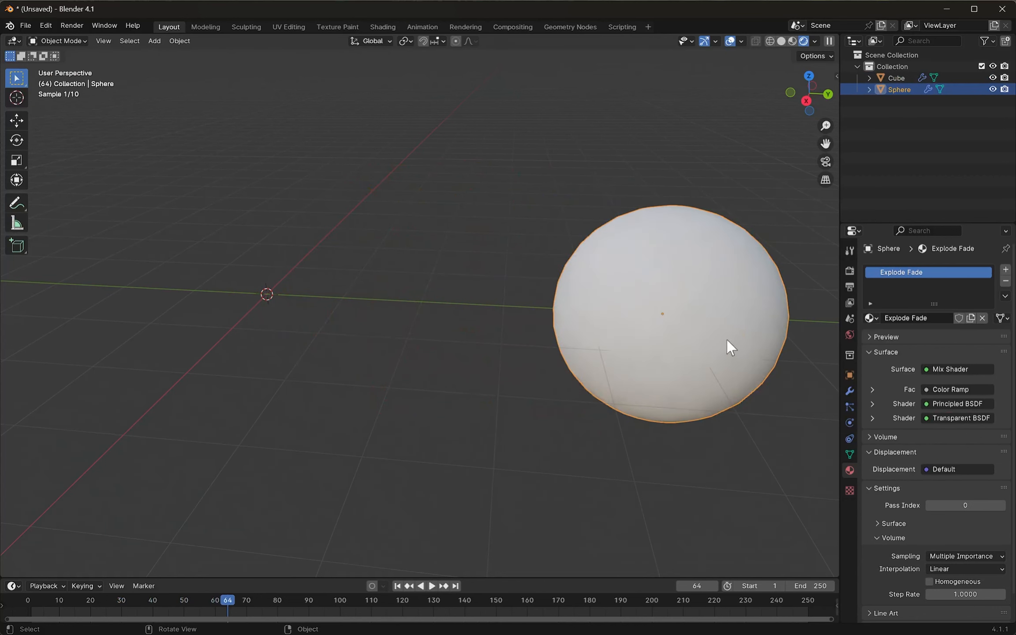
- Set the Principled BSDF roughness of the sphere's Explode Fade material to 0.101
click(872, 390)
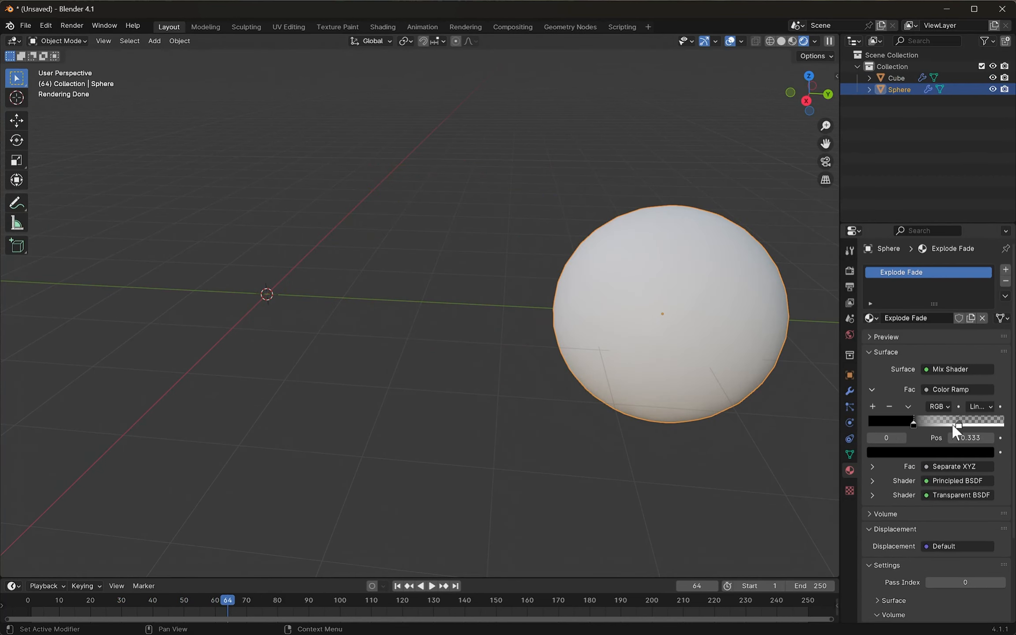
click(873, 389)
click(873, 404)
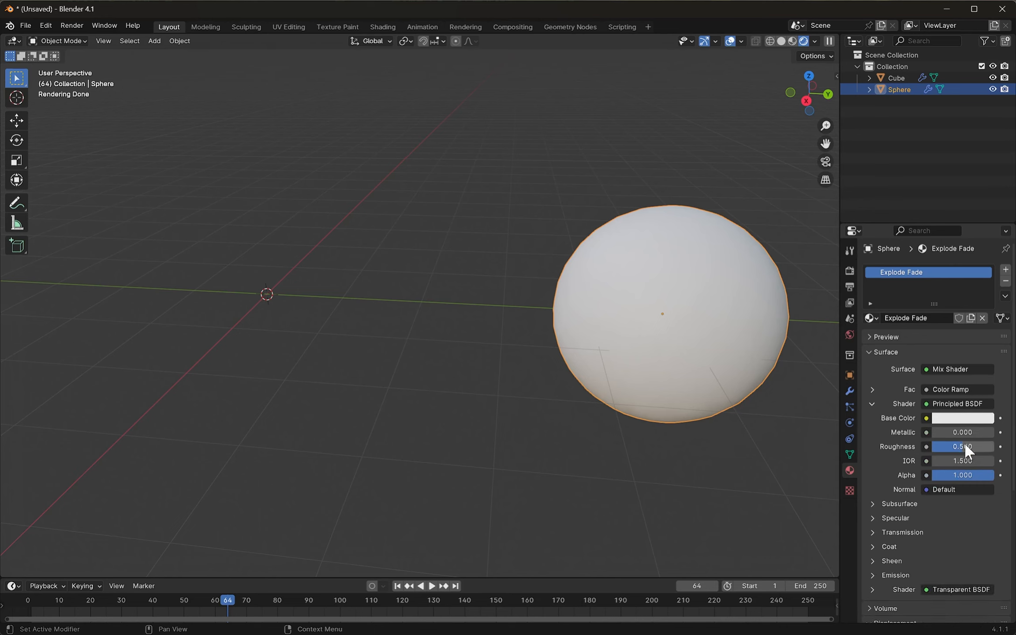
drag(966, 450, 938, 447)
- Darken the base color of the sphere's material to grey with a value of 0.176 and deselect the sphere
click(952, 420)
scroll(952, 346, down, 10)
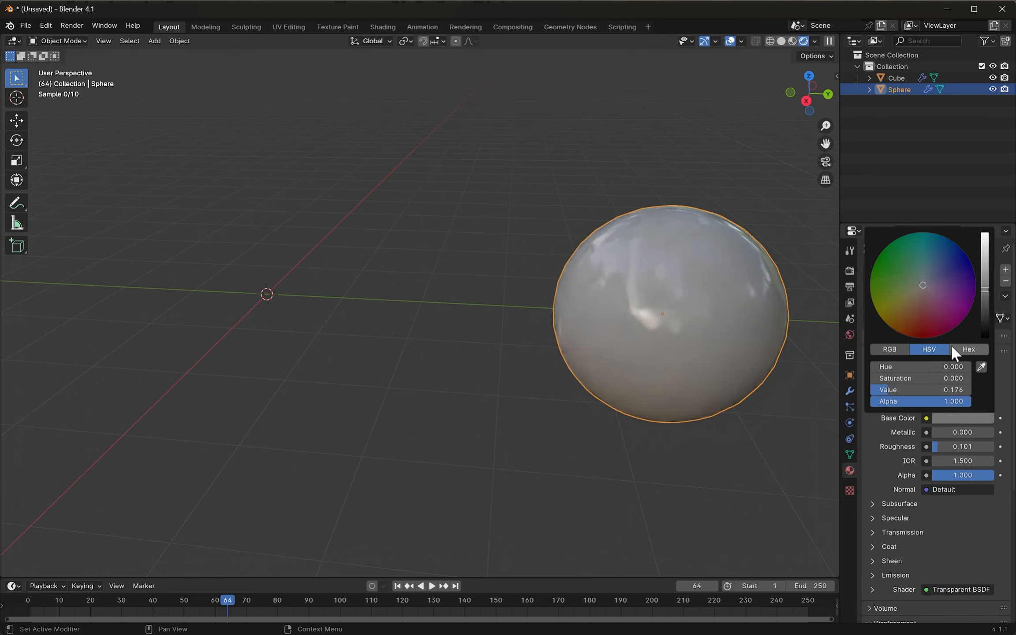
scroll(952, 346, up, 1)
click(728, 434)
middle_drag(727, 449, 682, 411)
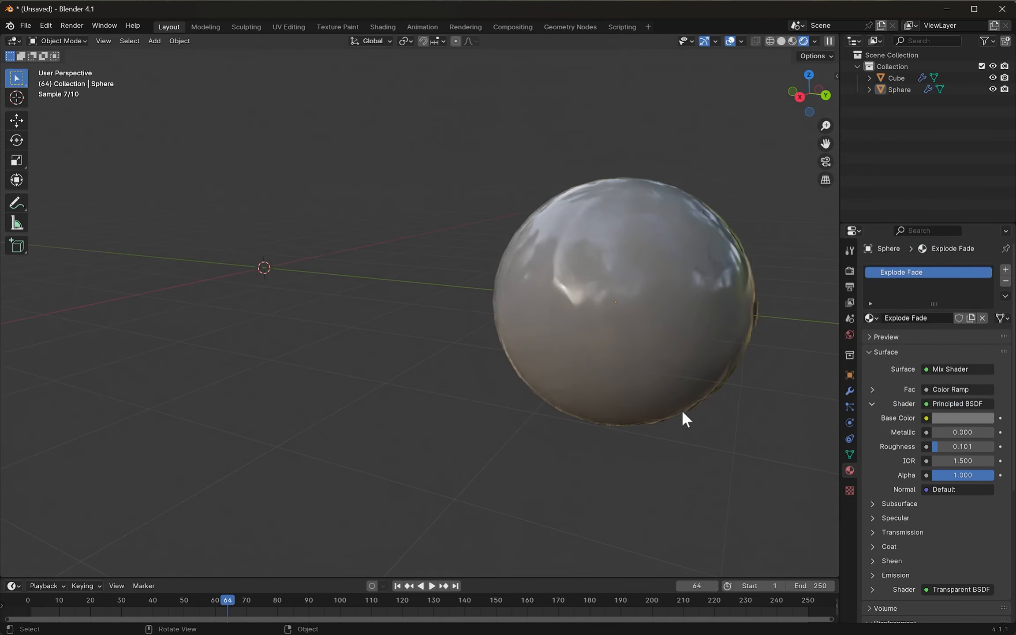
- Advance the playhead to frame 100 and set the end frame of the animation to 100
key(space)
key(space)
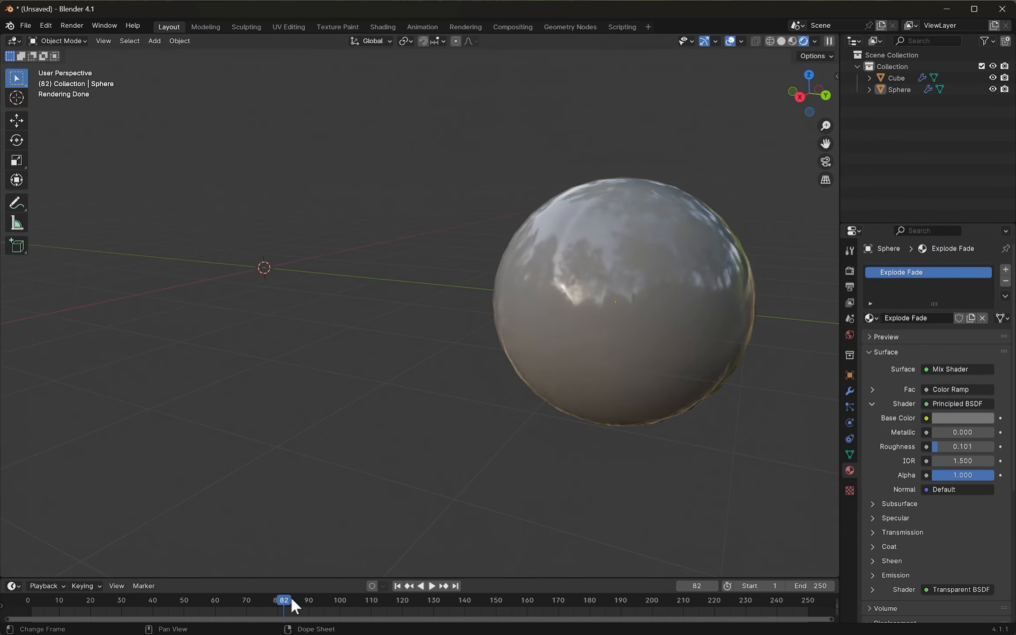
drag(284, 601, 339, 612)
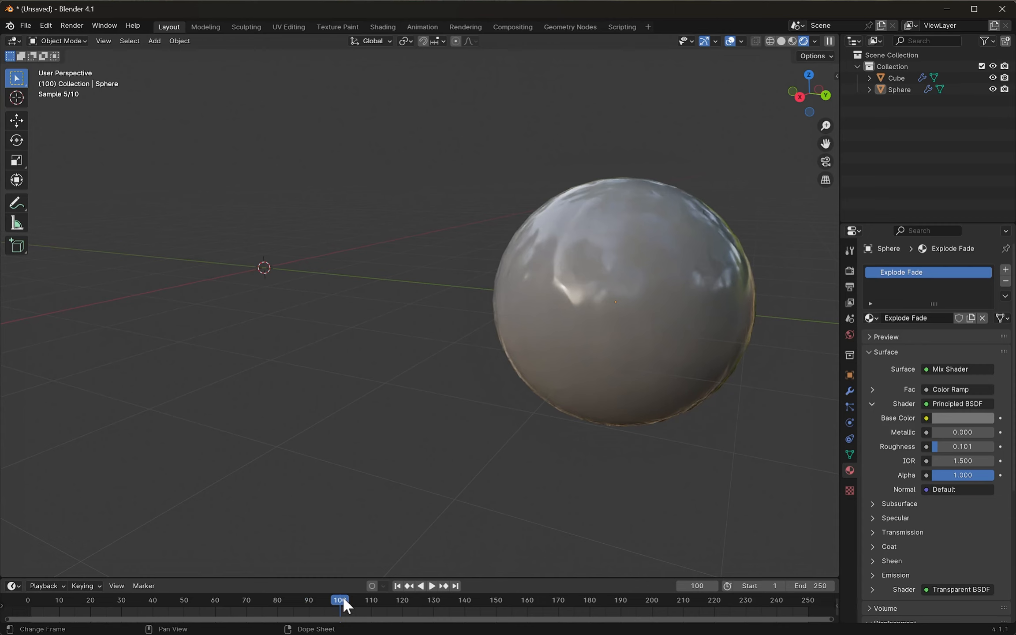
click(815, 586)
text(100)
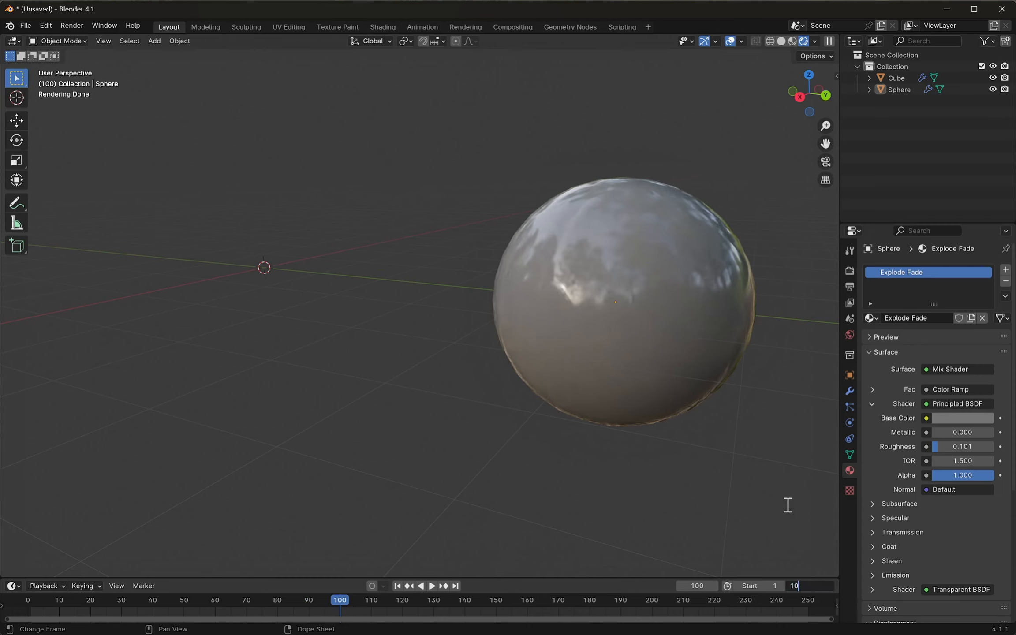
key(Return)
- Move the playhead back to frame 60, select the sphere and show its particle system settings
click(337, 611)
key(space)
drag(334, 604, 212, 625)
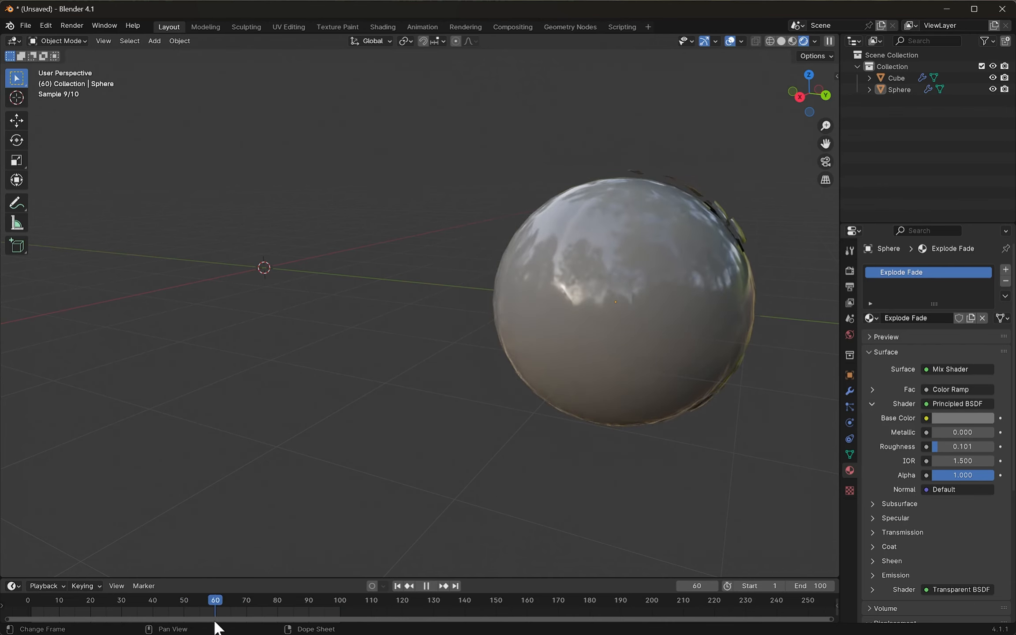
key(space)
middle_drag(673, 390, 607, 396)
click(355, 345)
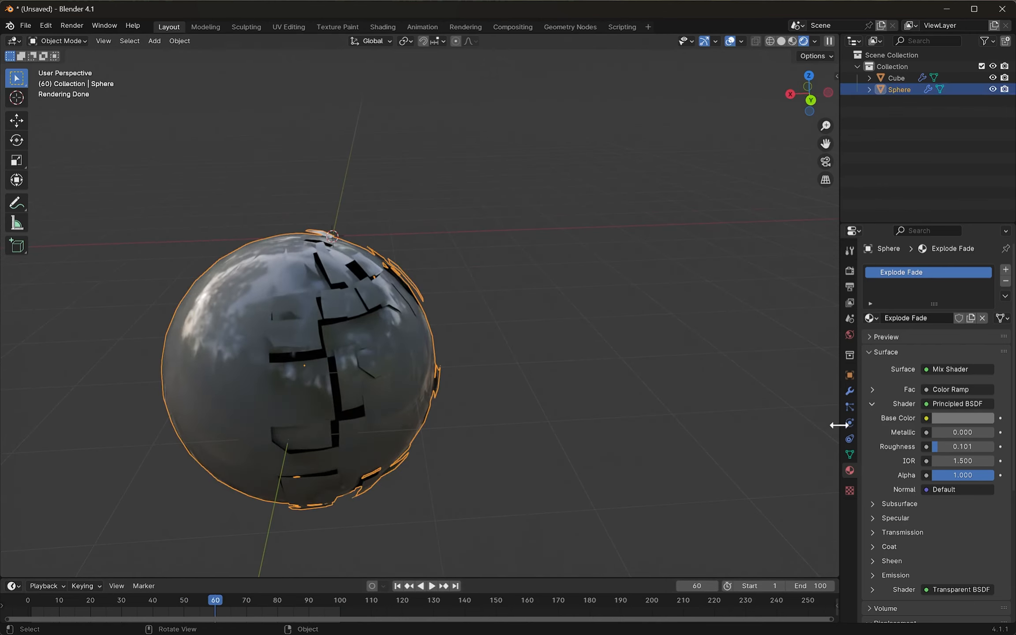
click(850, 407)
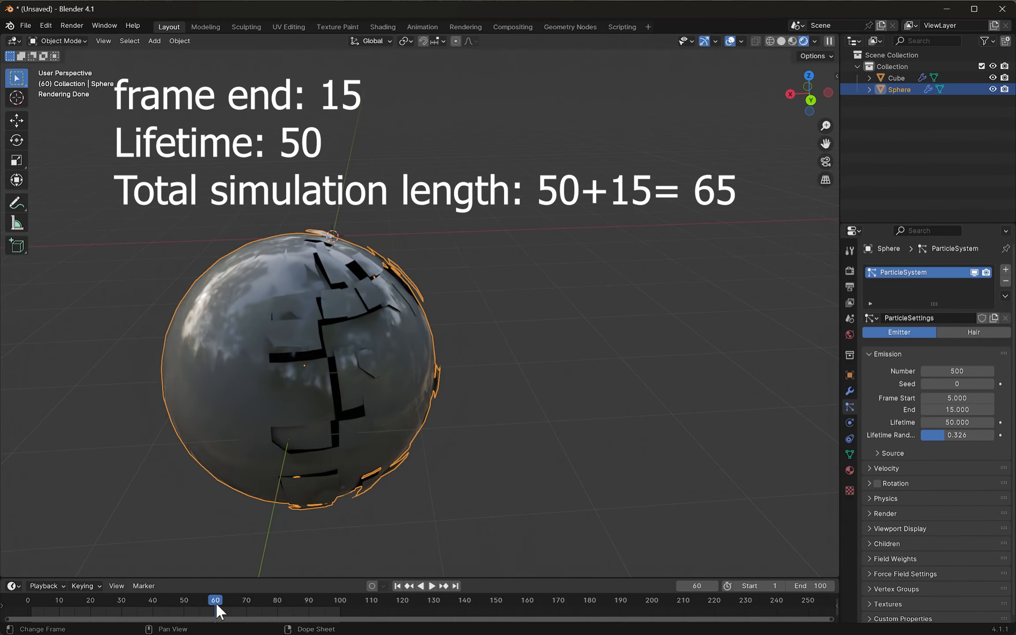
- Move the playhead to frame 65 and step through the neighbouring frames to examine how completely the sphere is assembled
drag(216, 605, 233, 610)
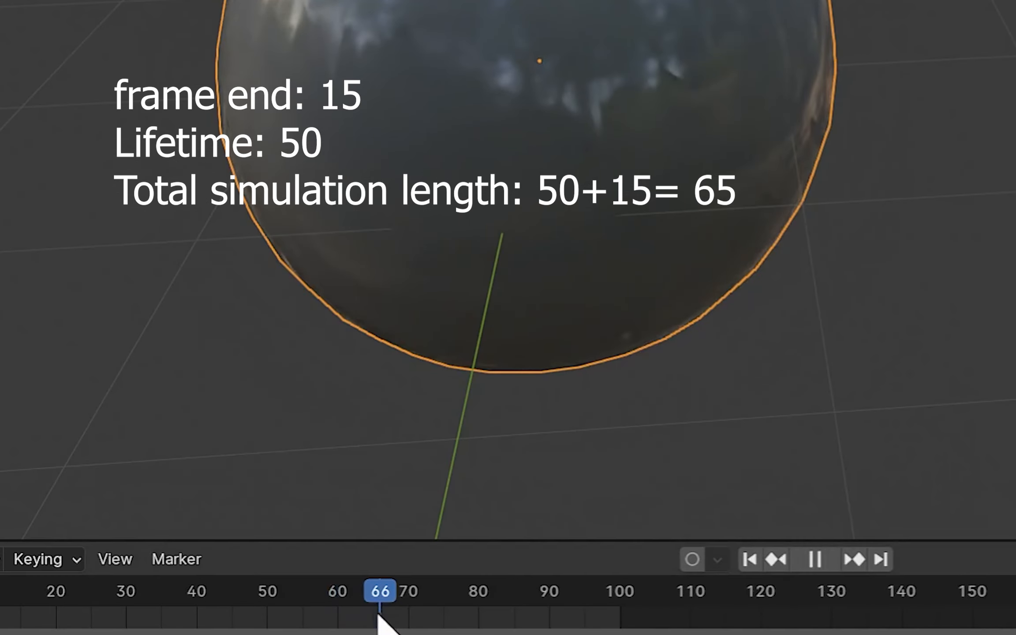
drag(379, 614, 374, 614)
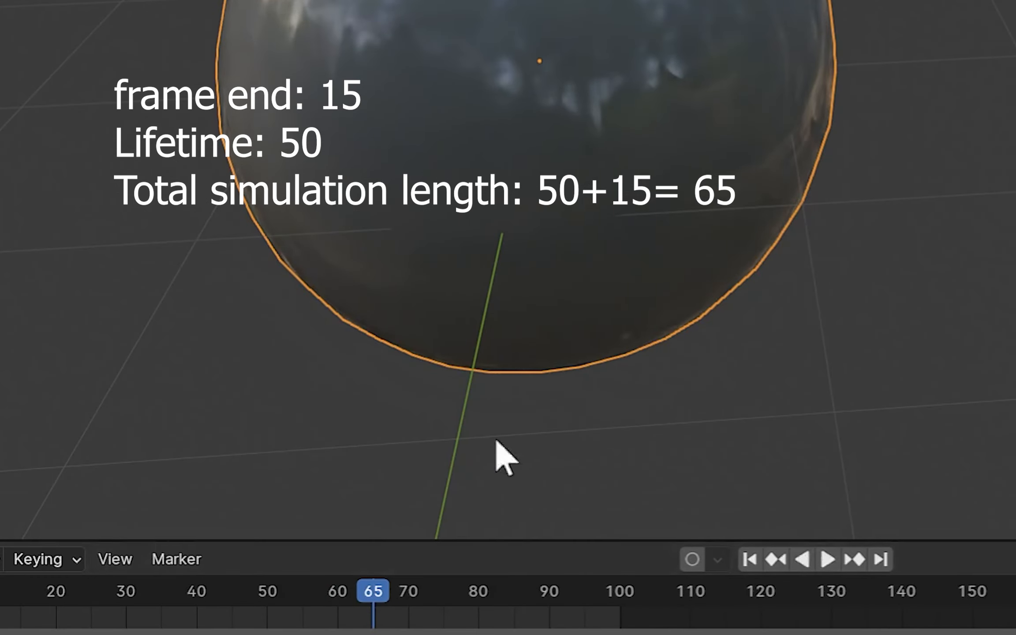
middle_drag(791, 87, 745, 94)
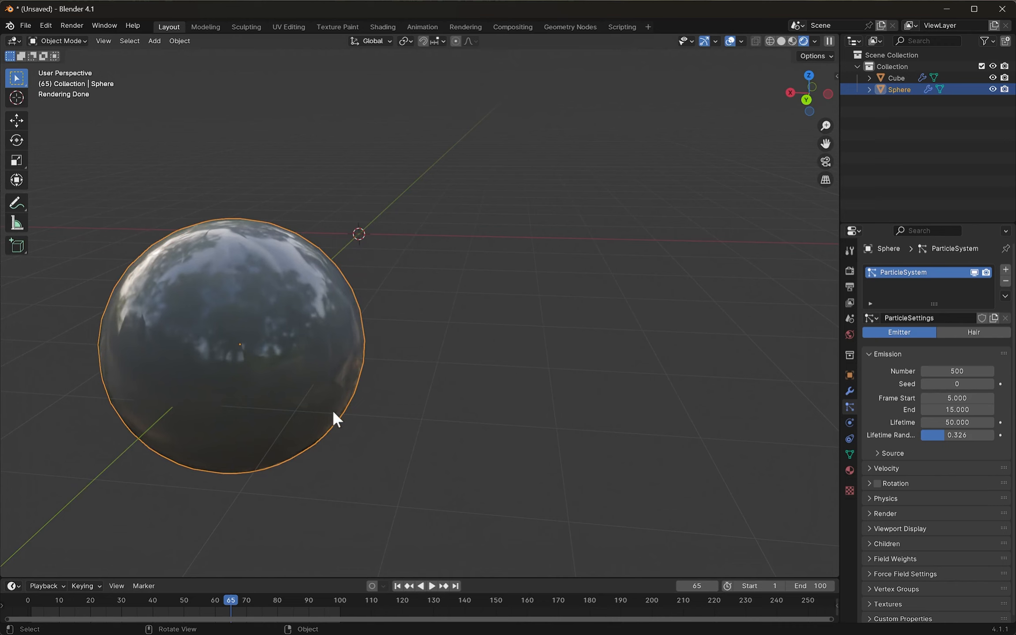
click(229, 602)
key(Right)
key(Right)
key(Left)
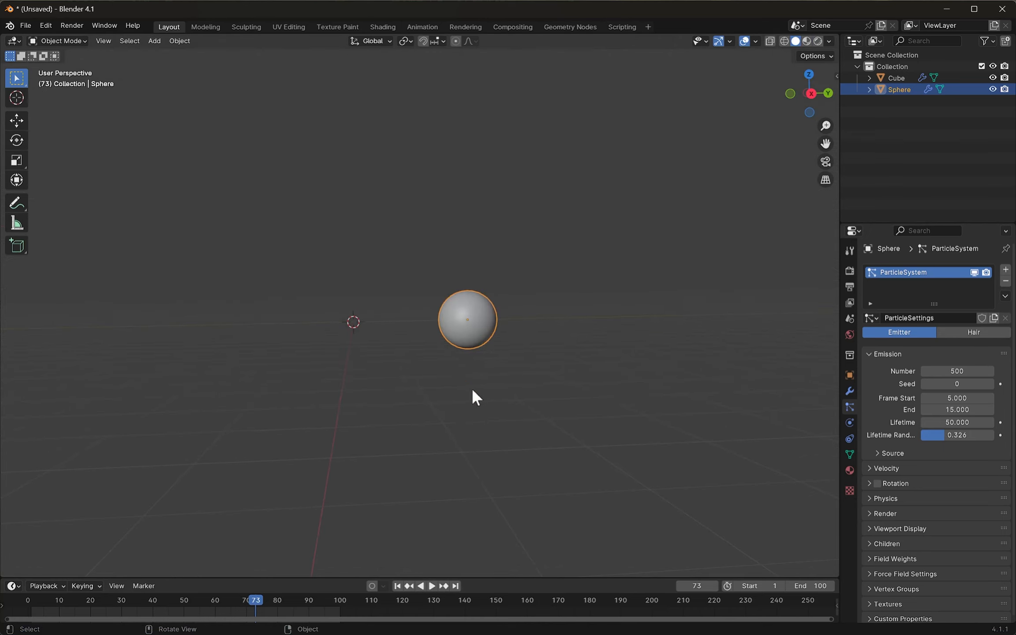
- Play the animation of the cube turning into the sphere and return the playhead to frame 0
key(space)
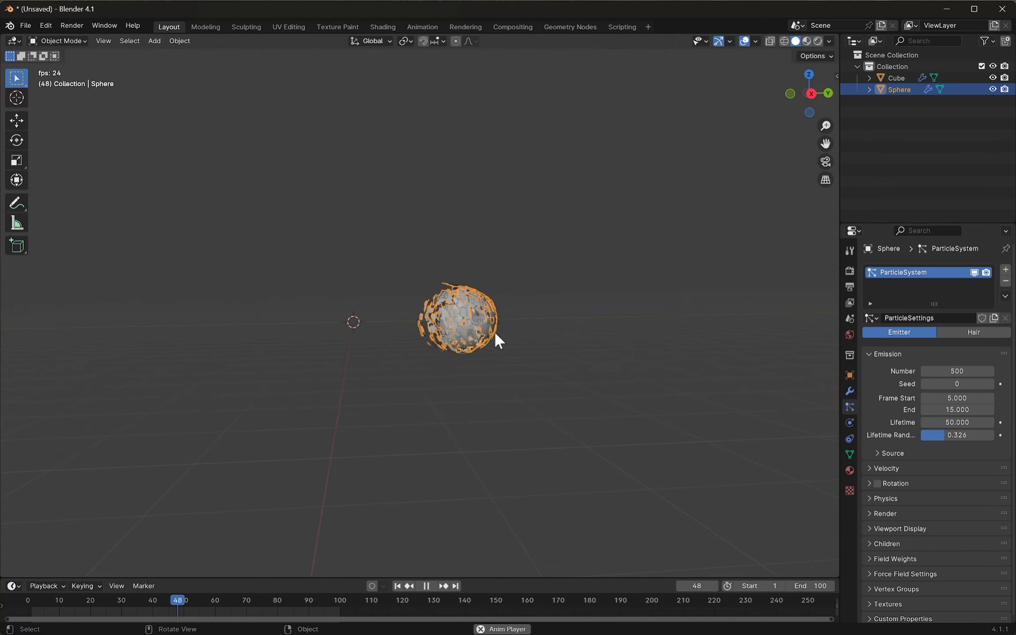
key(space)
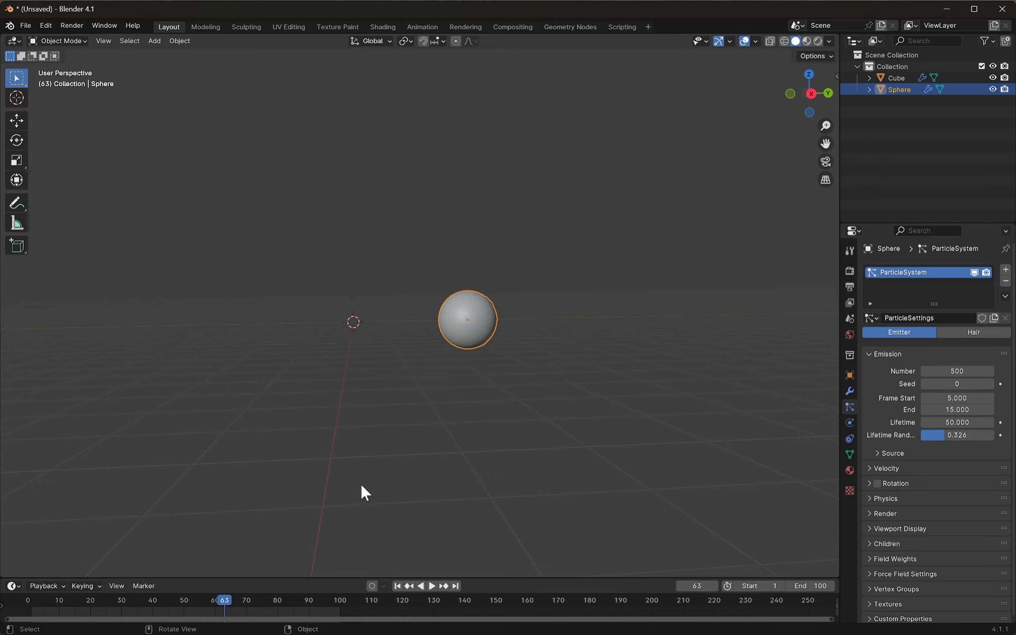
drag(222, 594, 27, 594)
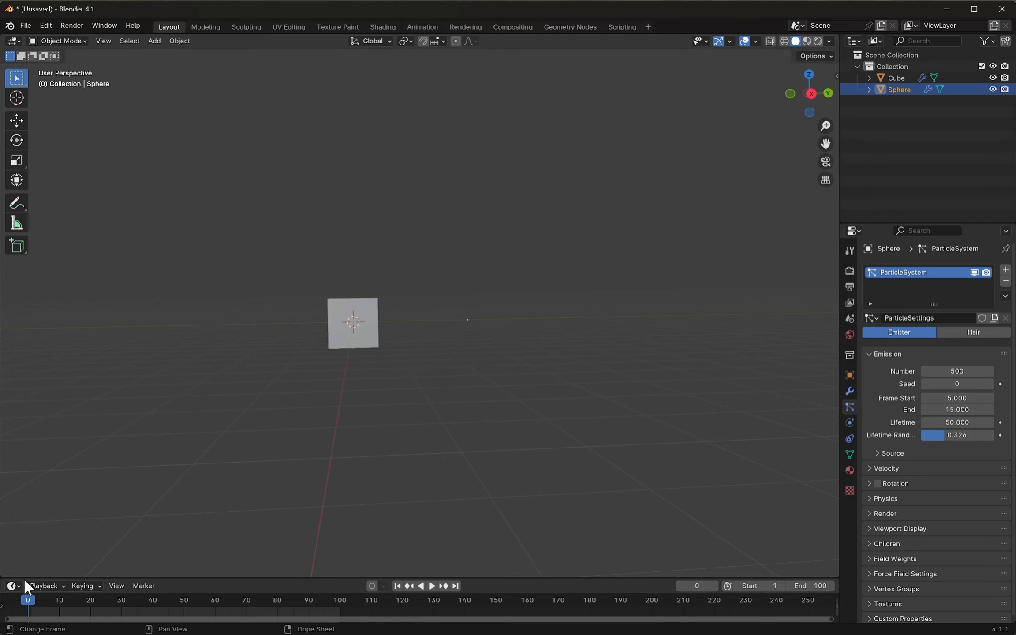
- Delay the cube's particle emission by five frames, setting Frame Start to 10 and End to 17
click(364, 328)
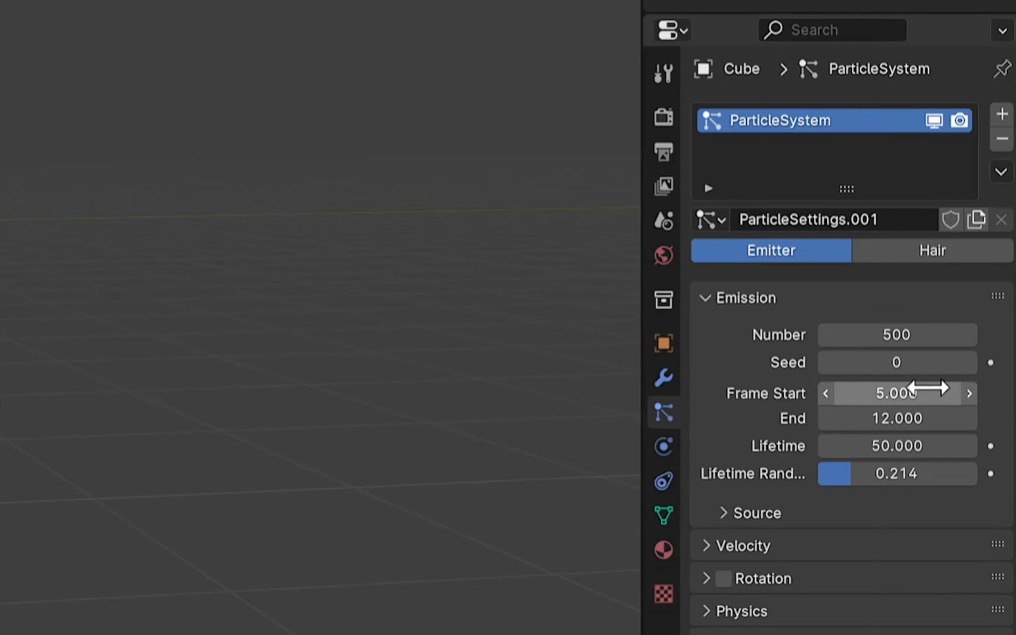
click(967, 398)
click(922, 394)
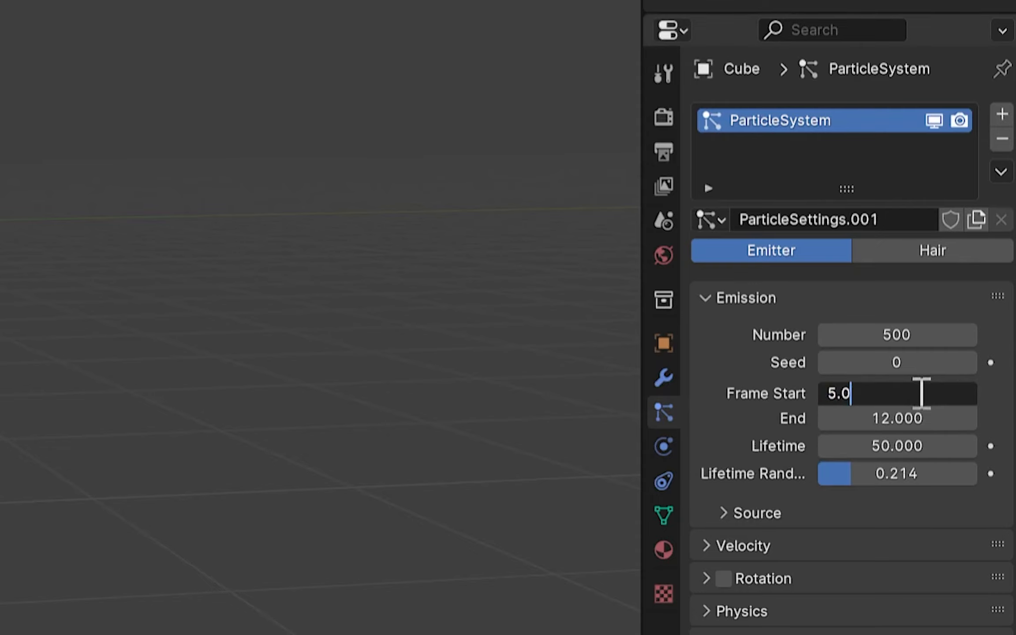
text(+5)
click(937, 415)
click(937, 415)
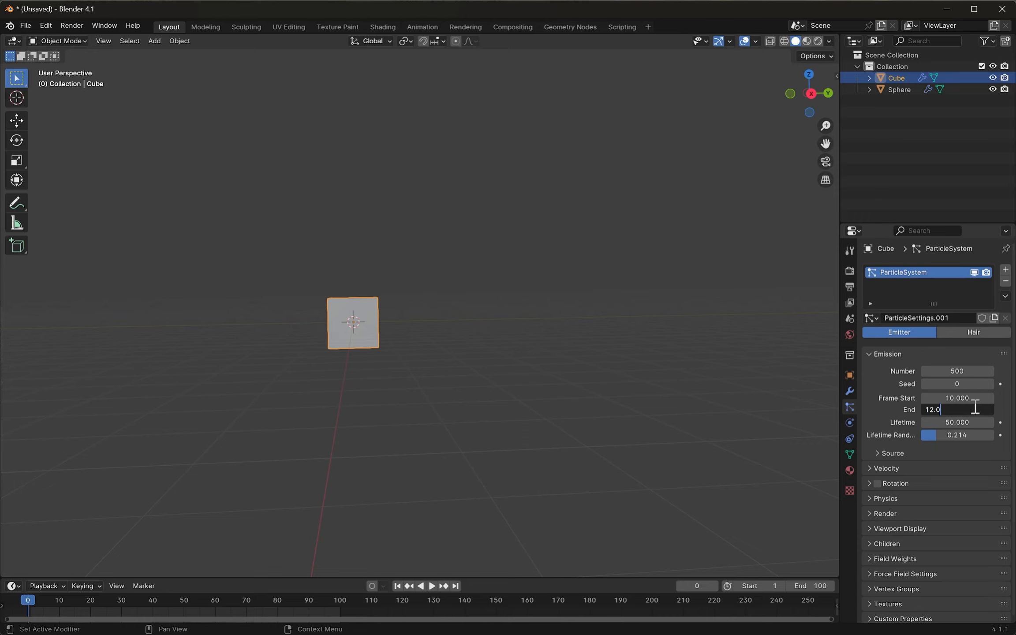
key(Return)
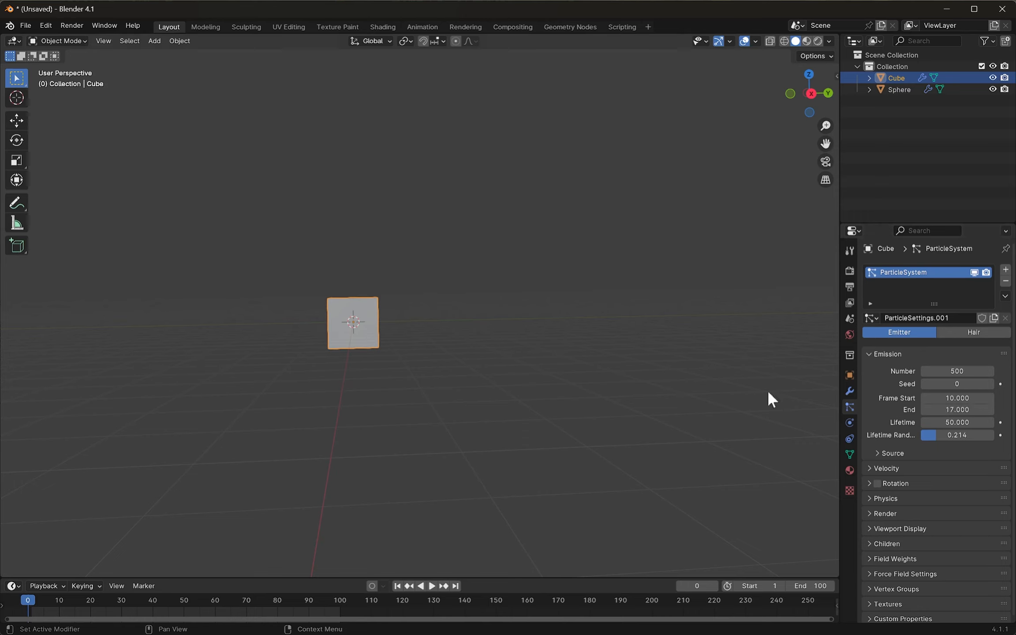
- Delay the sphere's particle emission by five frames, setting Frame Start to 10 and End to 20
click(919, 89)
double_click(973, 398)
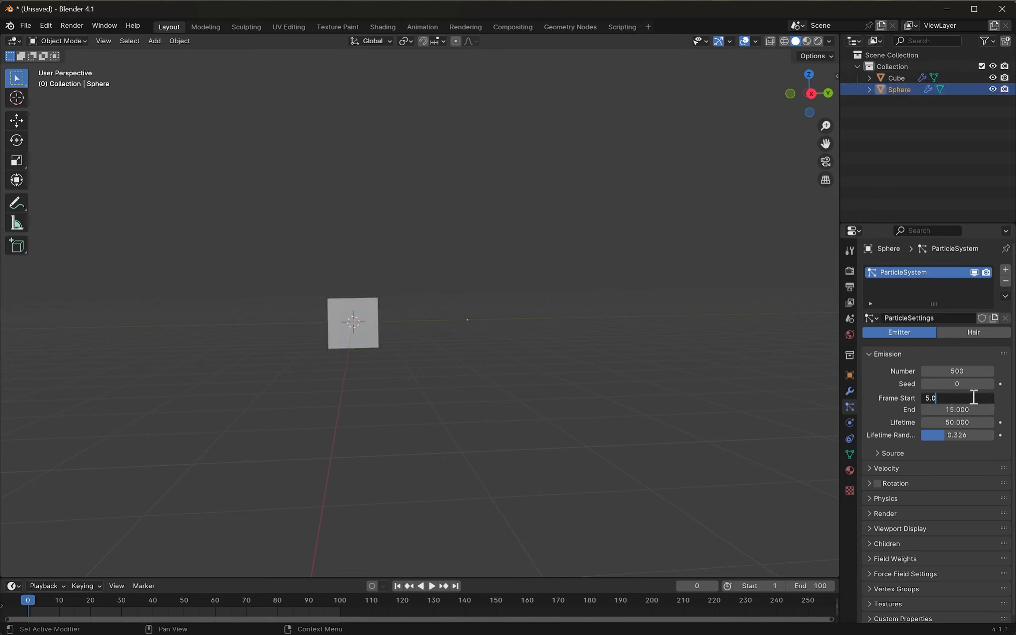
text(+5)
key(Return)
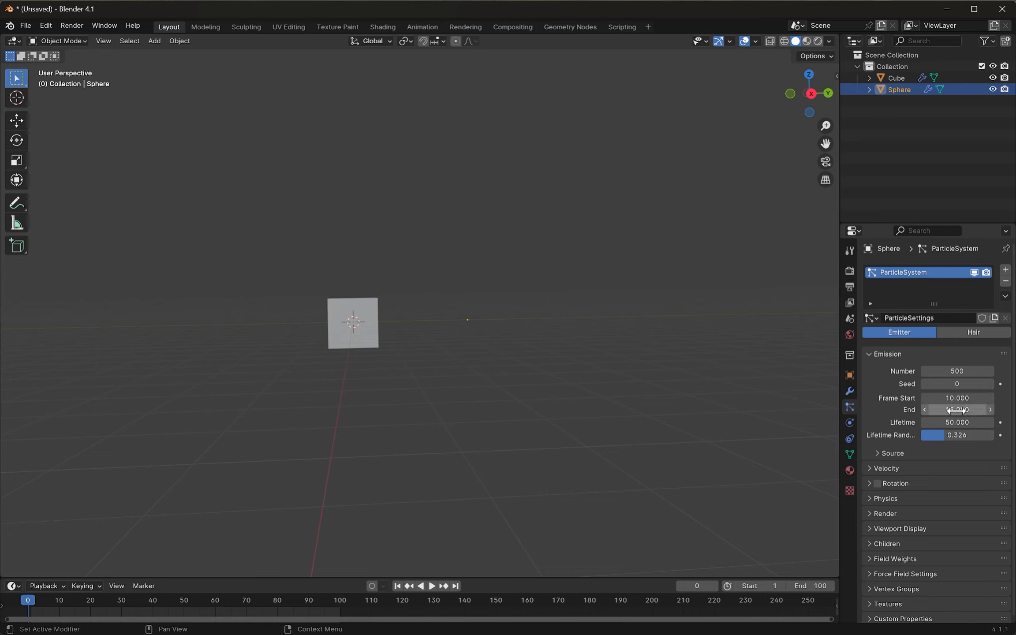
double_click(959, 409)
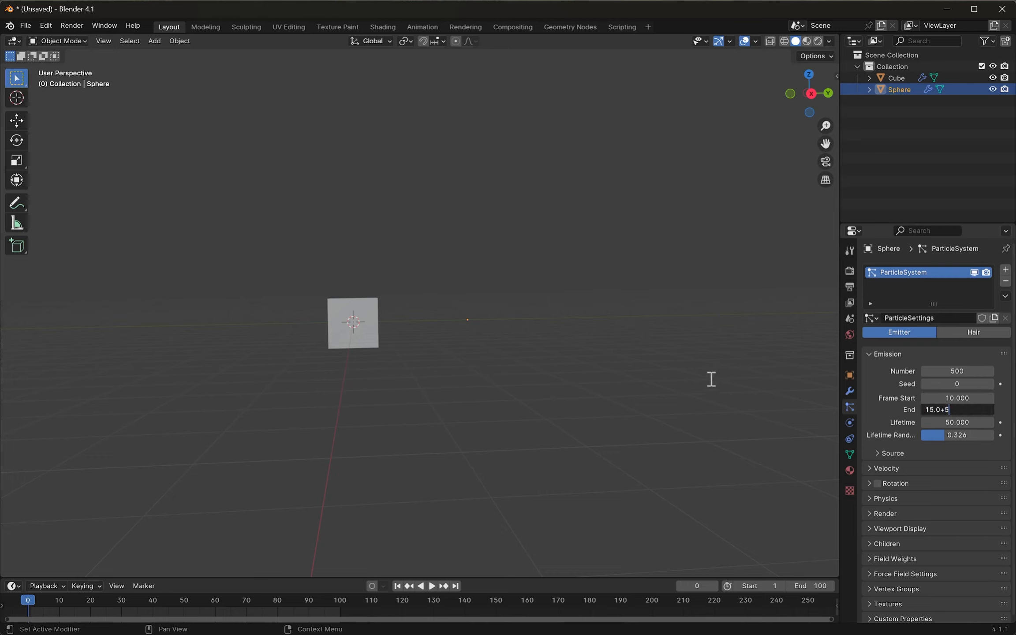
text(+5)
key(Return)
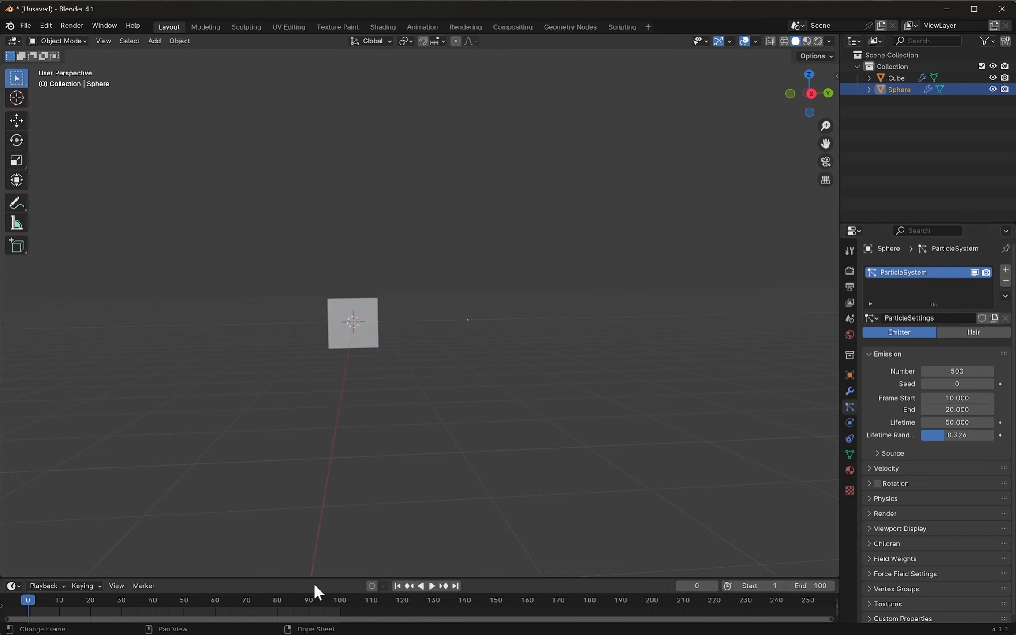
- Play the retimed animation to about frame 81 and examine the assembled sphere up close
key(space)
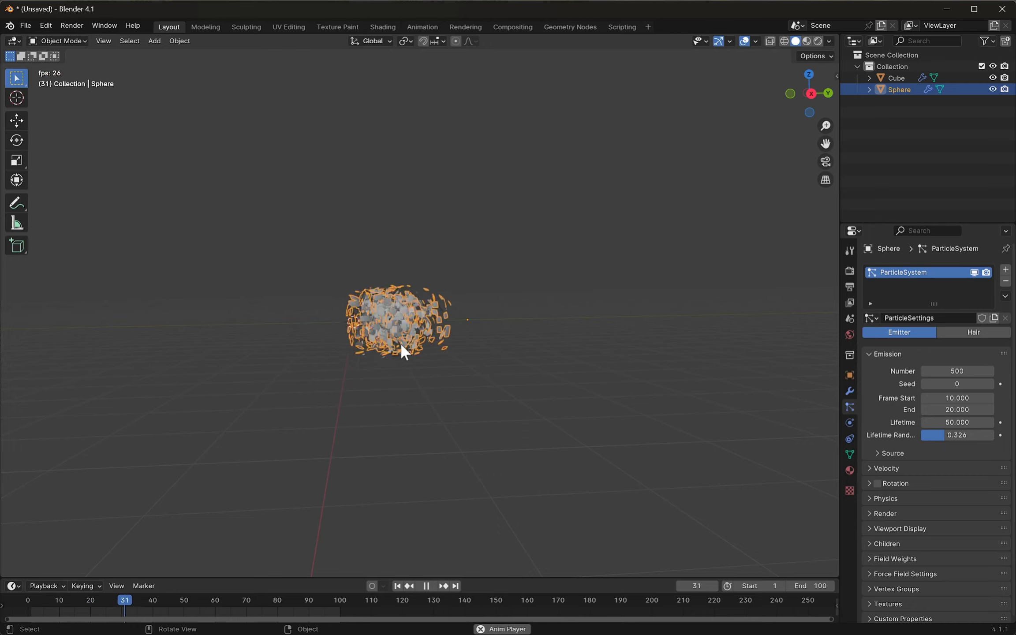
key(space)
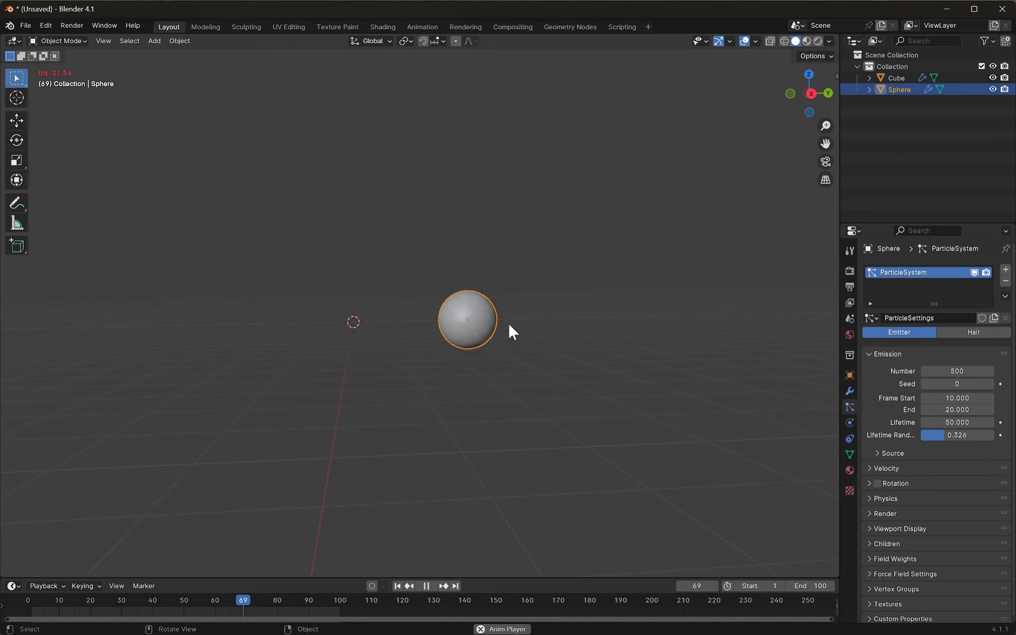
key(space)
key(space)
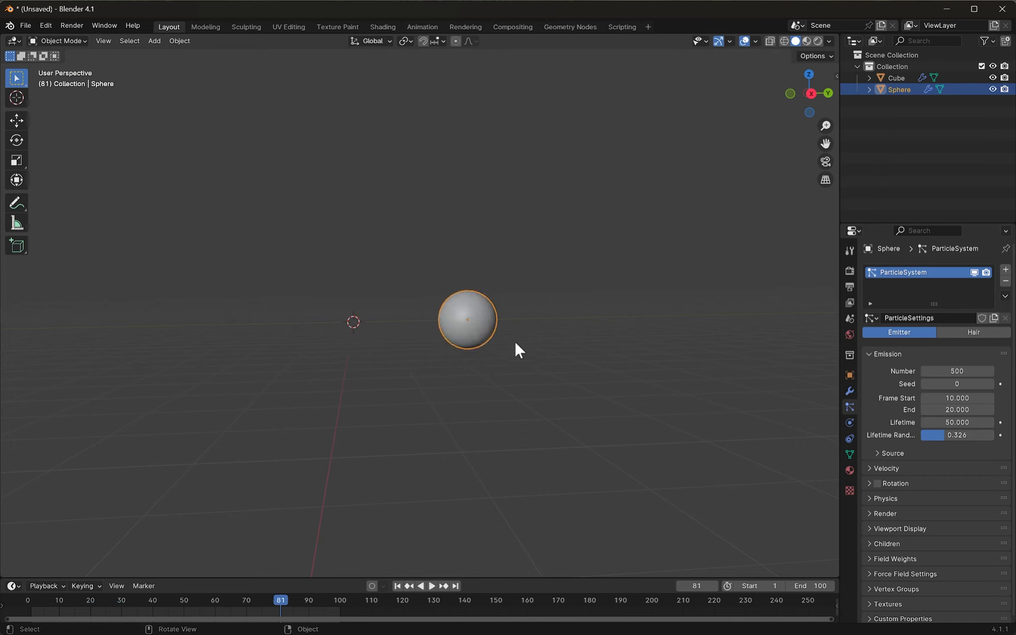
scroll(508, 356, up, 4)
middle_drag(602, 390, 508, 433)
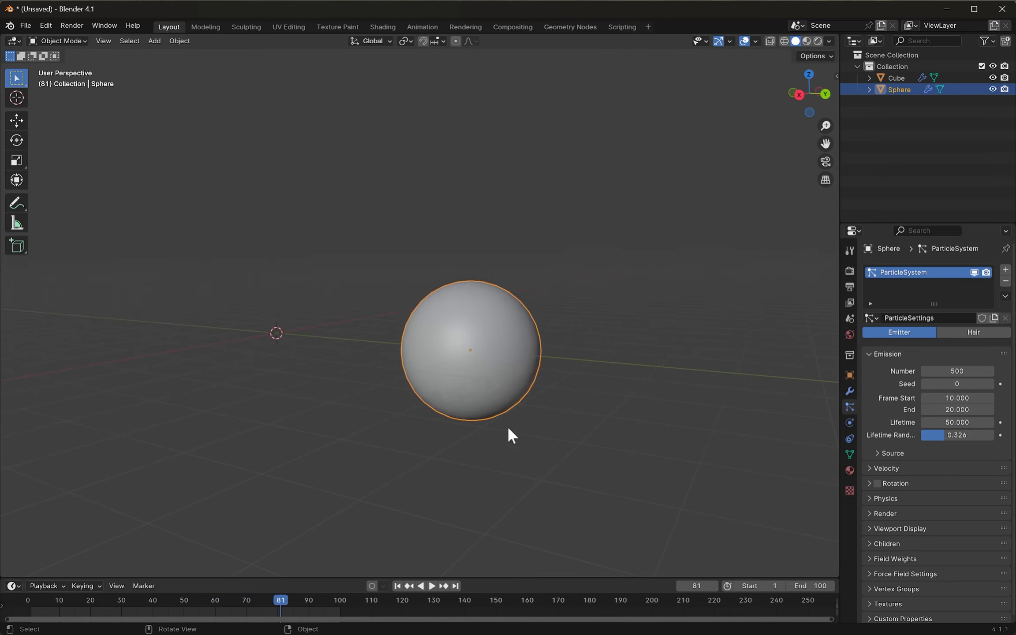
key(space)
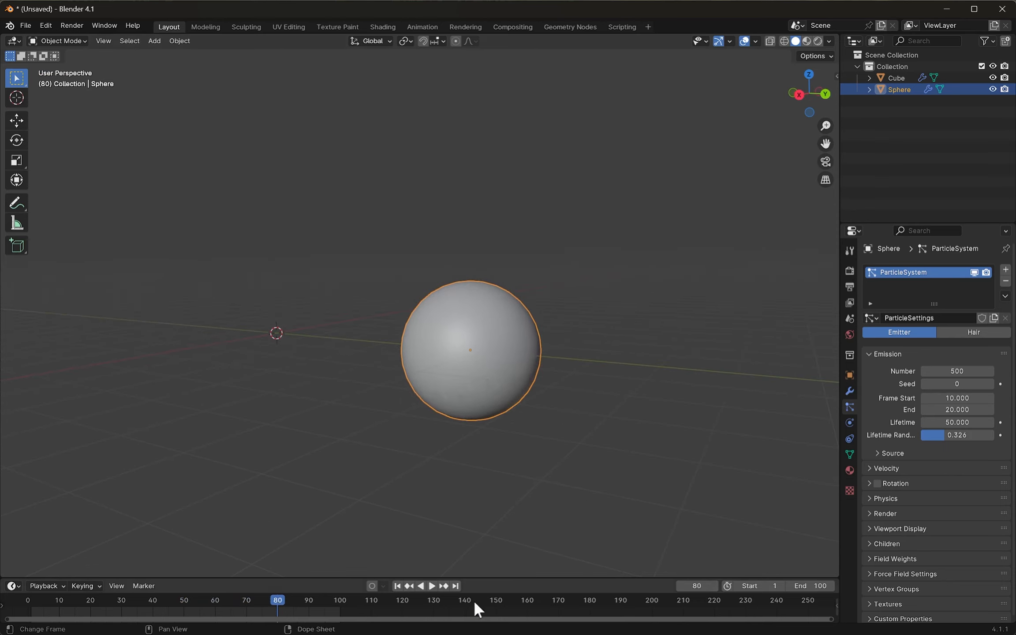
- Set the scene's animation end frame to 80
click(824, 586)
text(80)
key(Return)
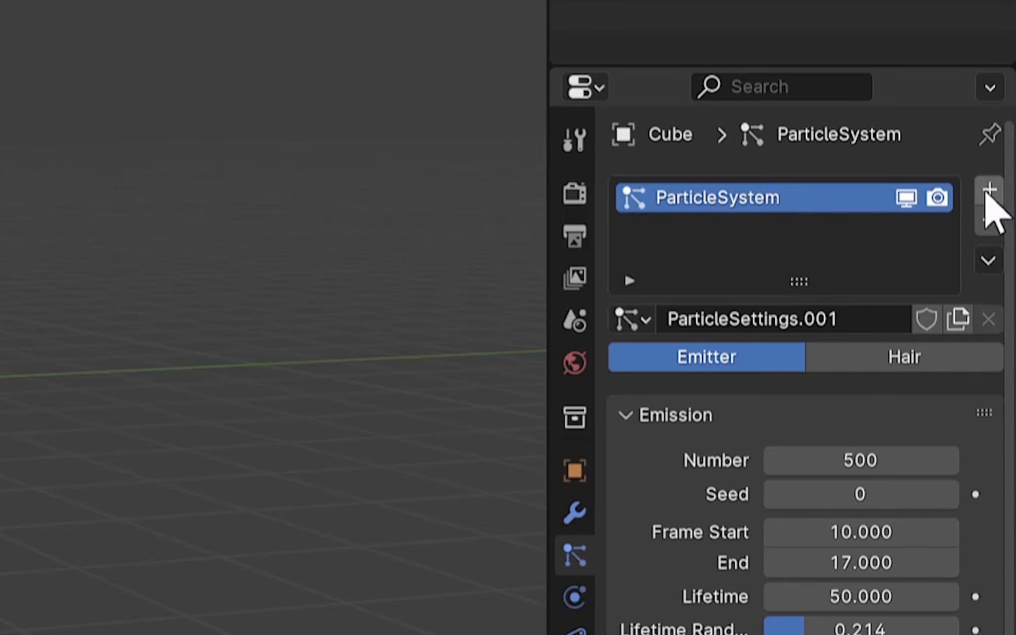
- Add a second particle system to the cube, naming its settings Follow and the system follow
click(989, 190)
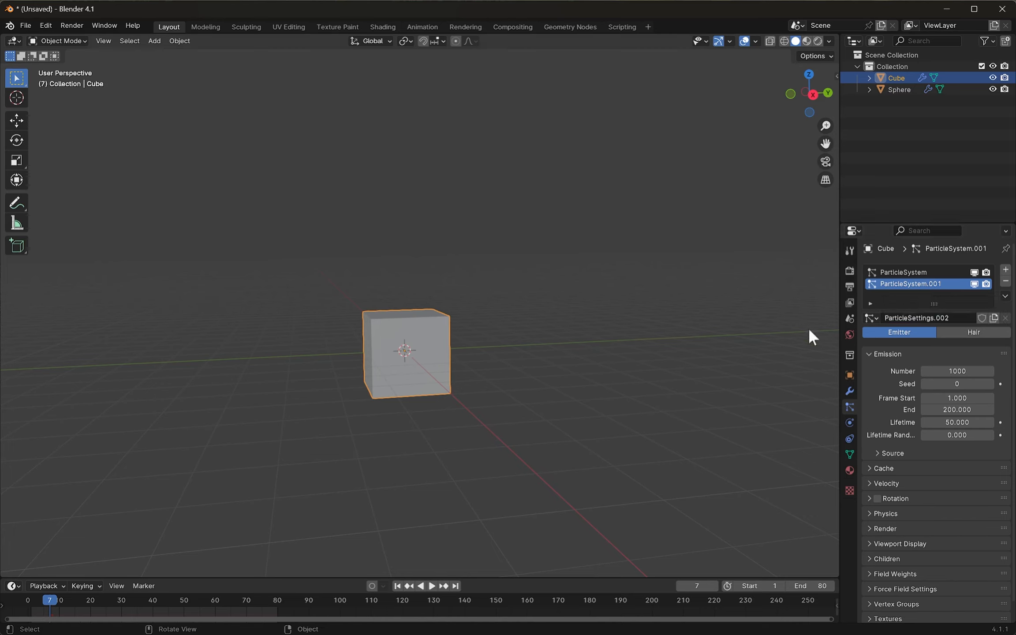
double_click(959, 317)
key(ctrl+a)
text(F)
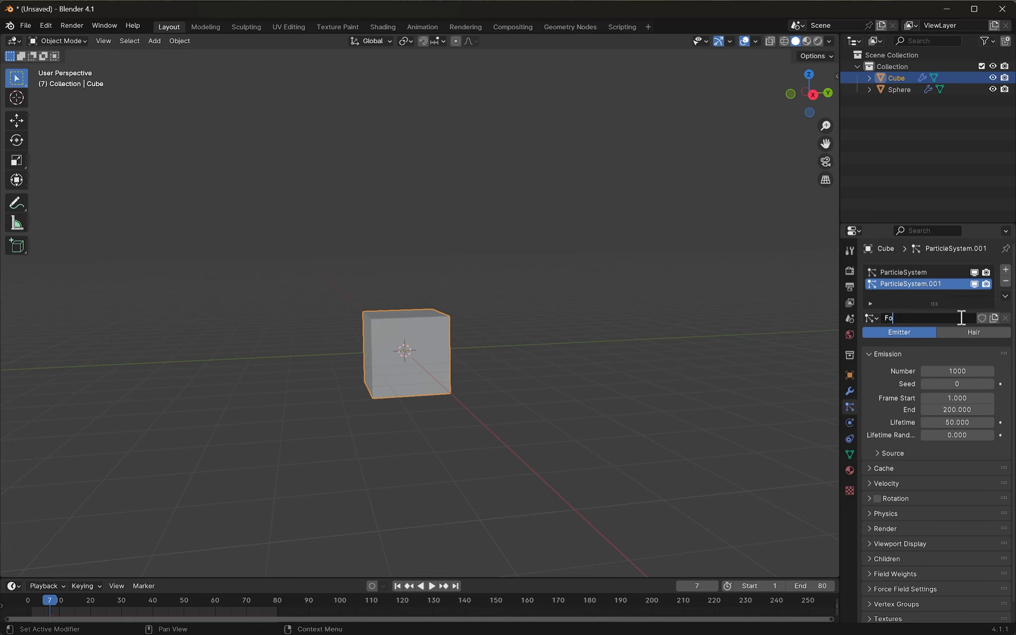
click(695, 339)
double_click(928, 285)
text(follow)
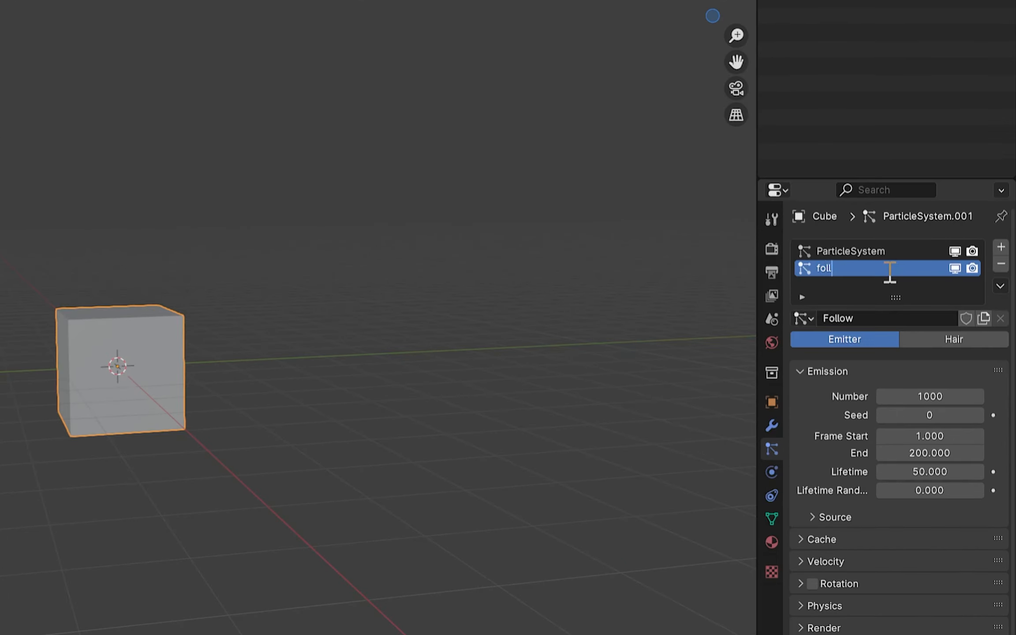
key(Return)
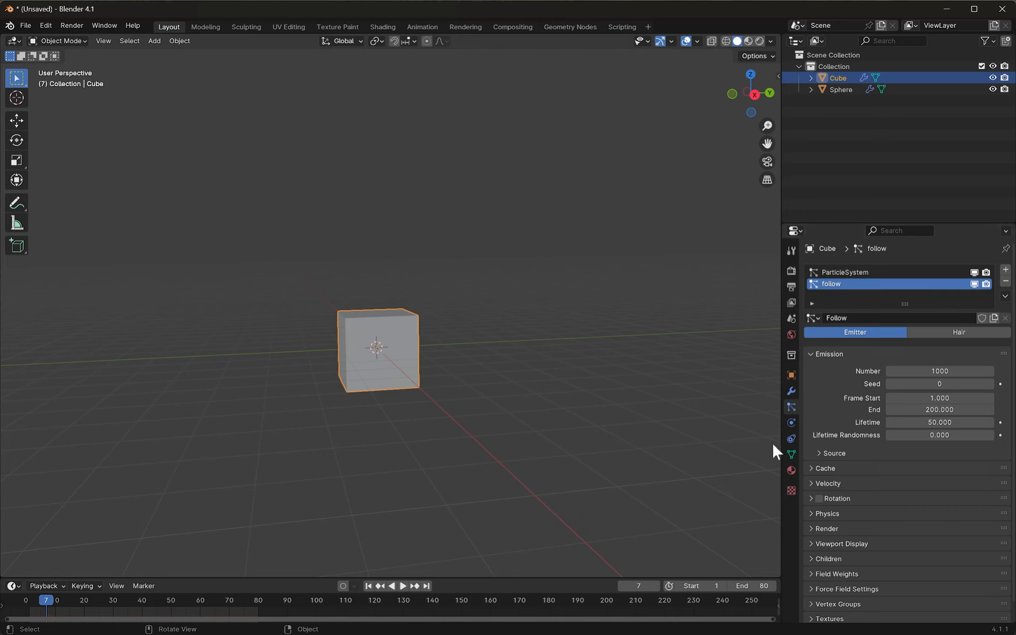
- Play the animation and examine the follow particles falling from the cube, finishing back at frame 1
click(369, 586)
key(space)
key(space)
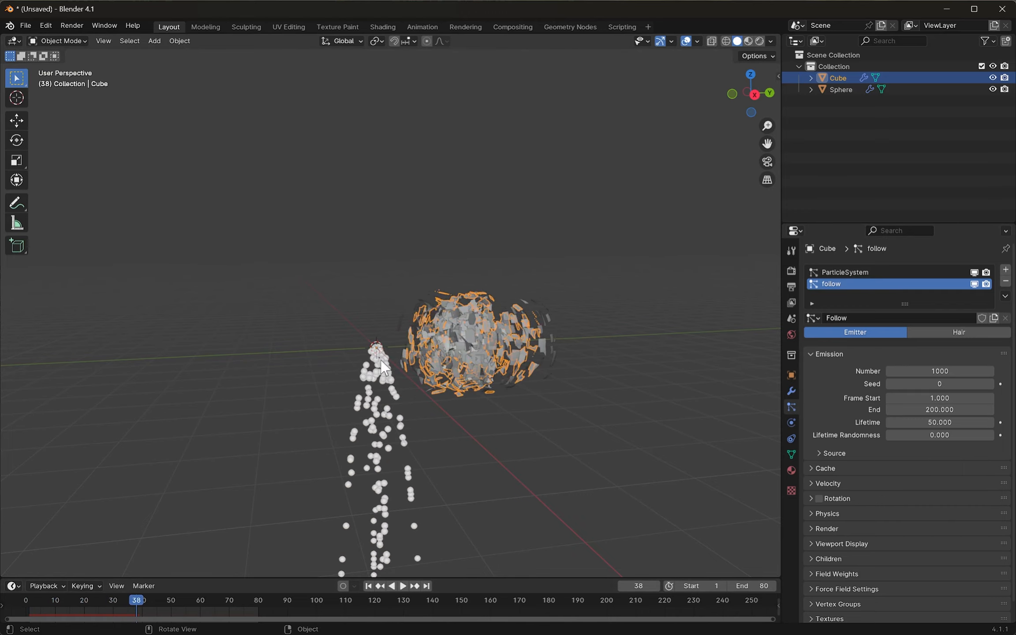
scroll(380, 360, up, 8)
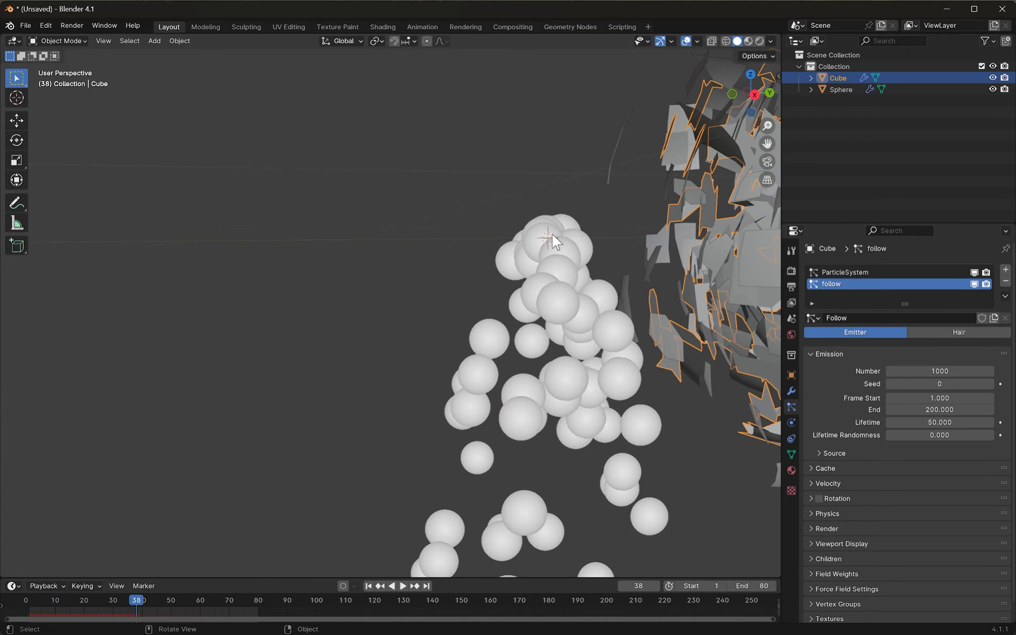
scroll(553, 234, down, 8)
key(space)
key(space)
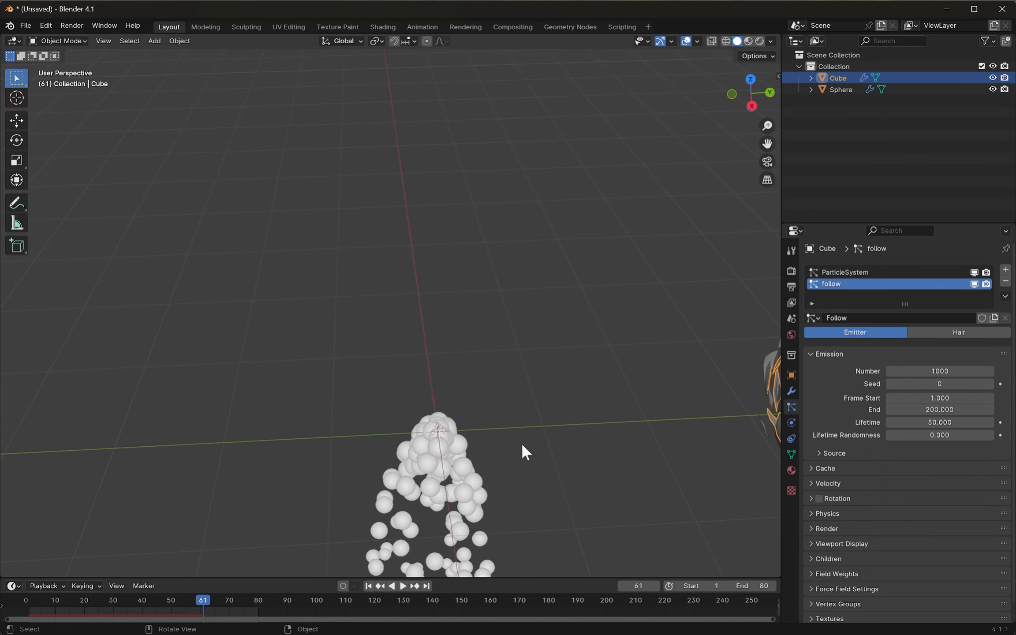
scroll(522, 442, down, 3)
middle_drag(522, 442, 528, 419)
click(370, 586)
scroll(524, 359, down, 1)
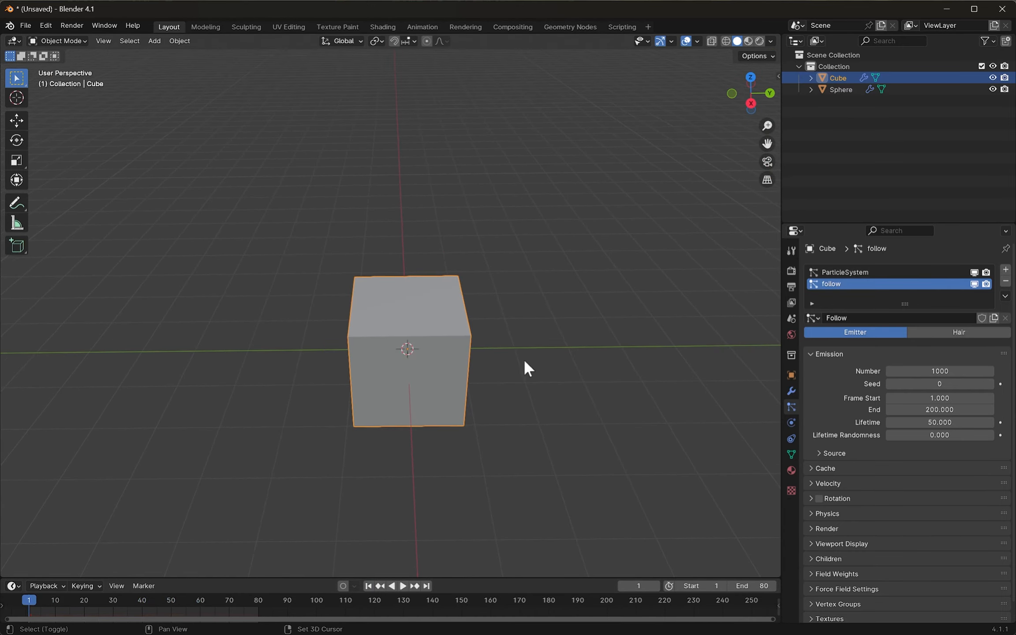
mouse_move(524, 359)
shift+middle_down()
mouse_move(452, 382)
mouse_move(517, 358)
shift+middle_up()
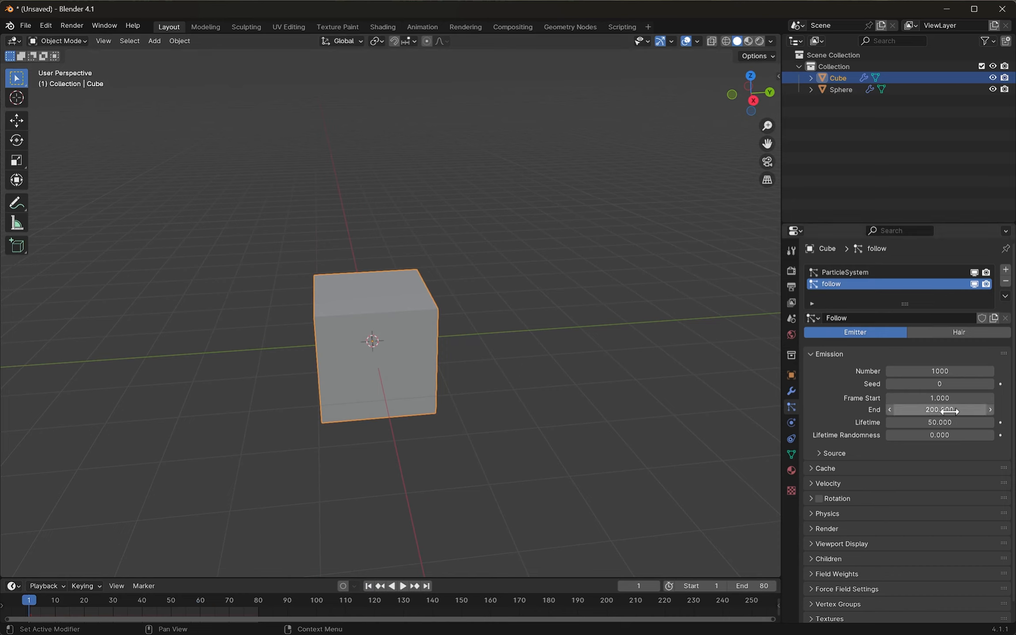
- Limit the follow system's emission to Frame Start 5 and End 25
drag(949, 411, 926, 411)
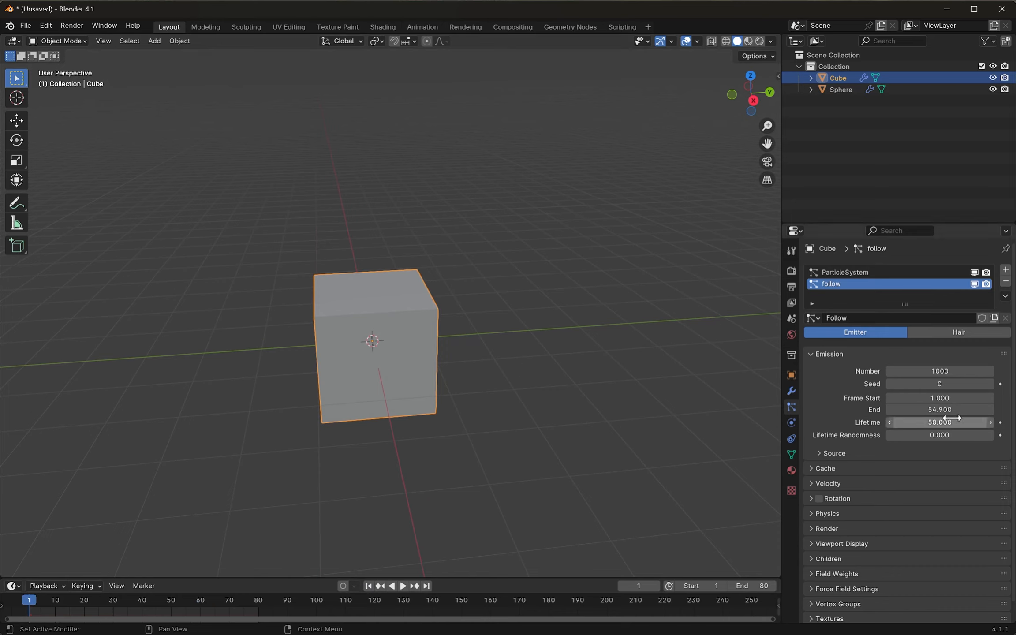
click(955, 410)
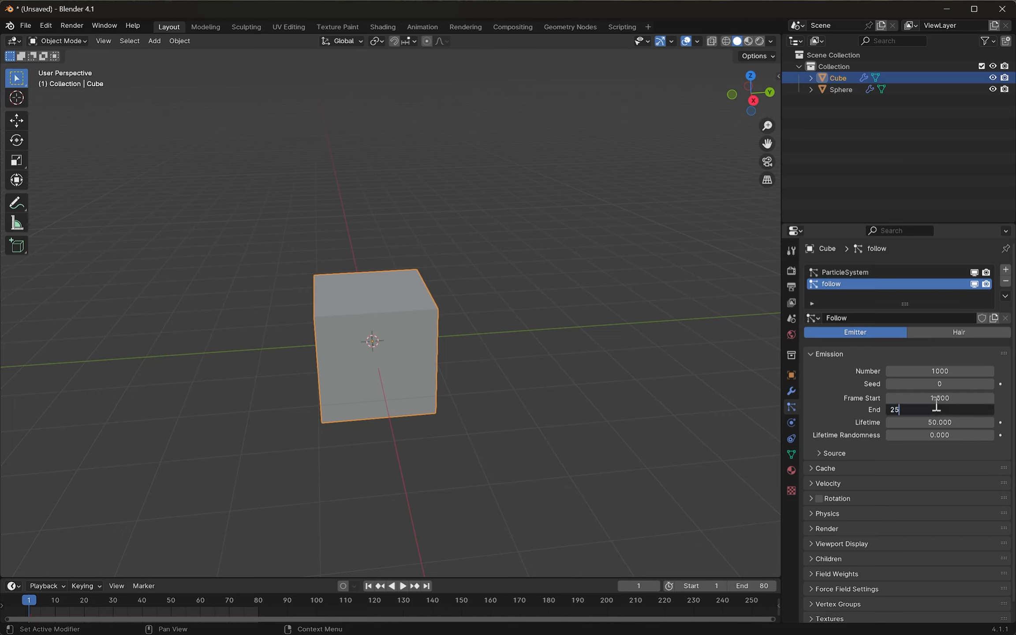
text(25)
key(Return)
click(938, 397)
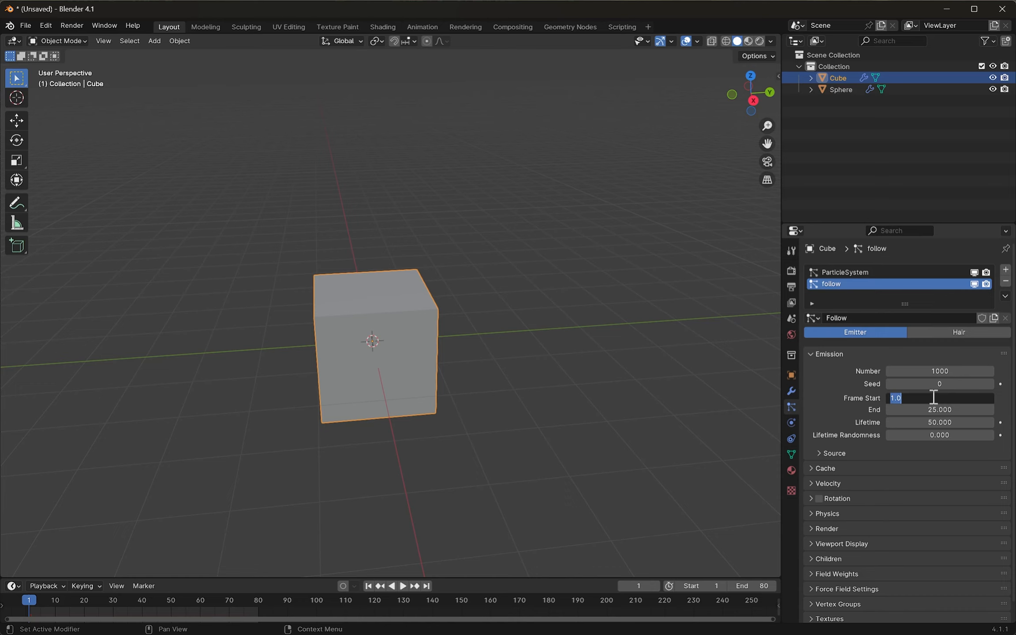
text(5)
key(Return)
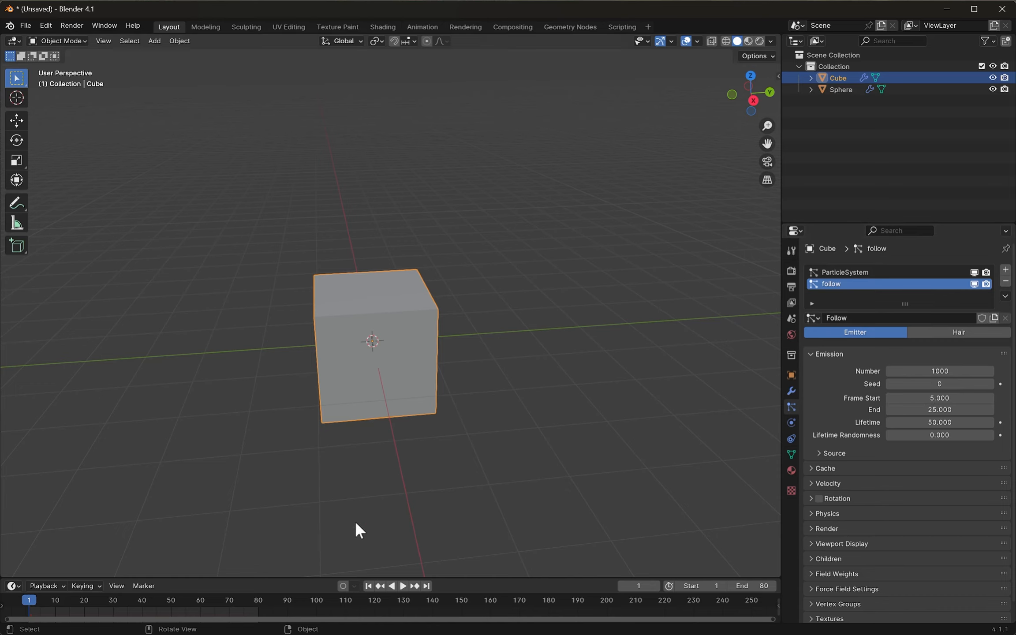
- Preview the follow particles' emission and set their Number to 100
click(403, 586)
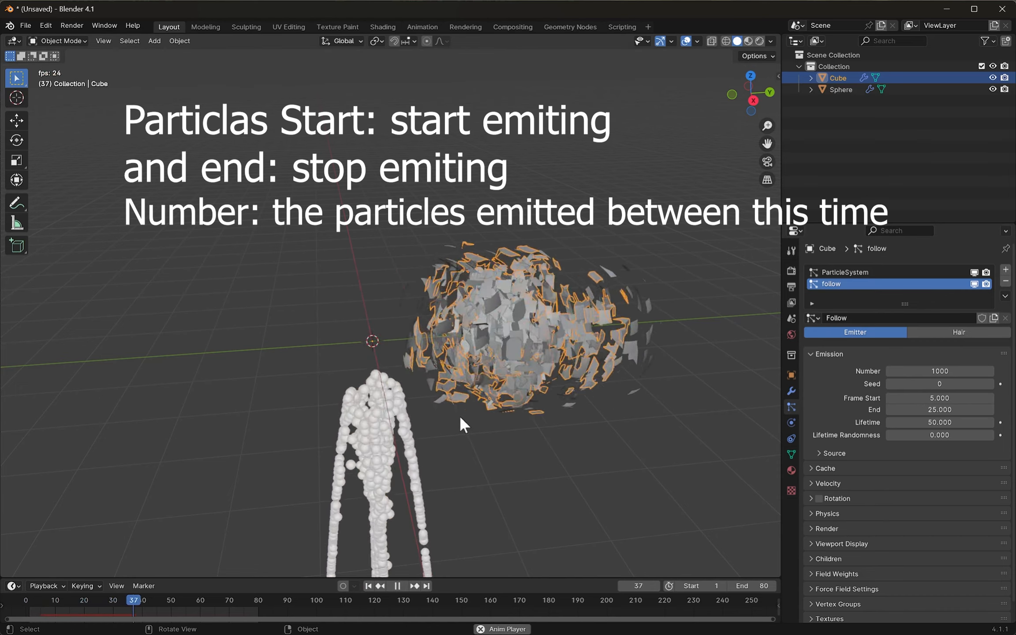
key(space)
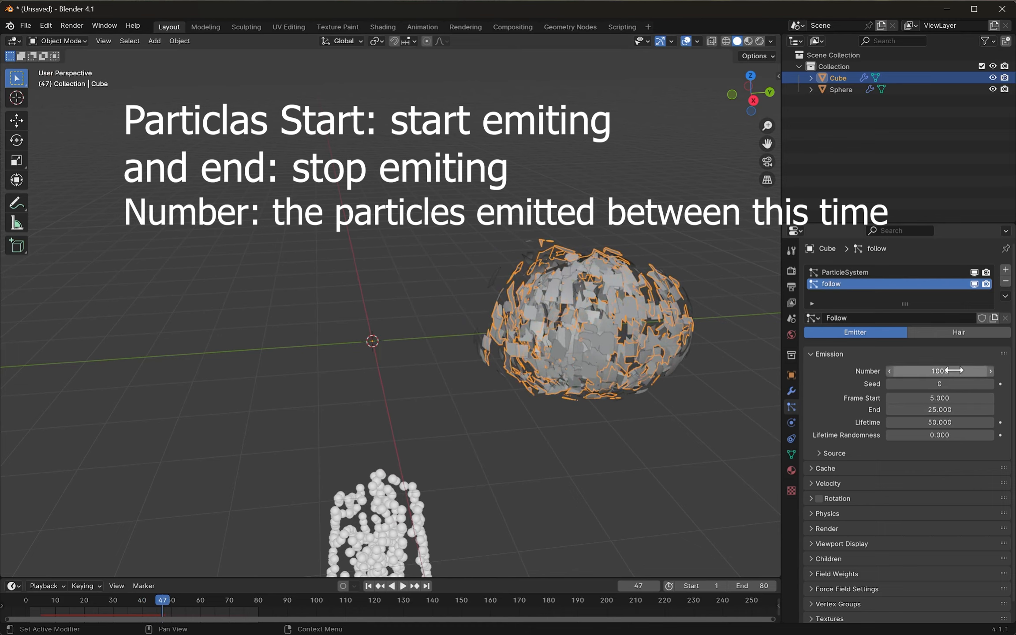
click(958, 370)
text(01)
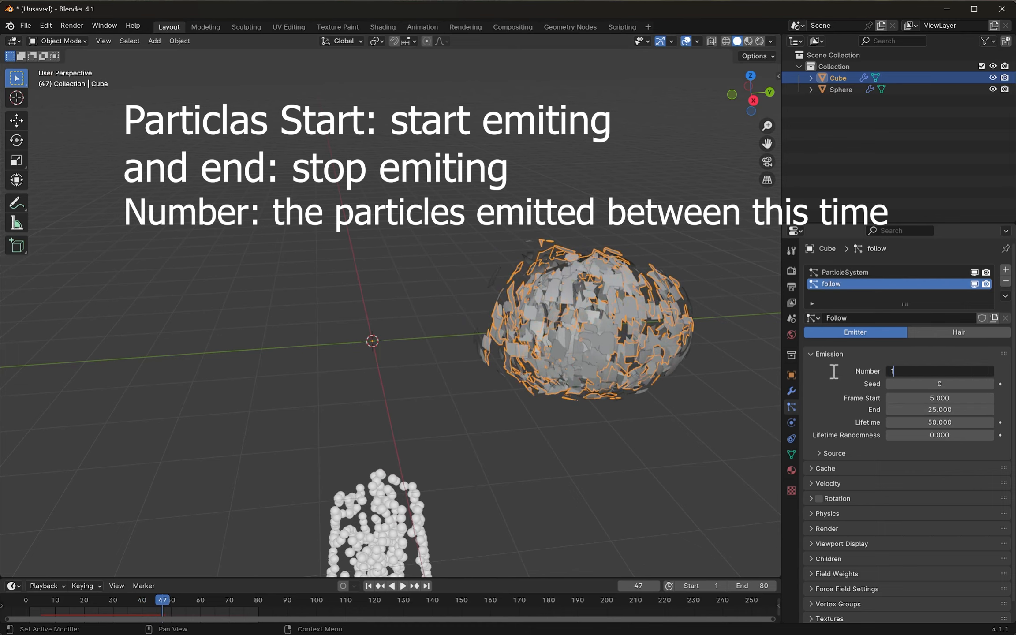
text(00)
key(Return)
- Replay the reduced emission and make the follow system emit from Volume with Use Modifier Stack enabled
click(368, 586)
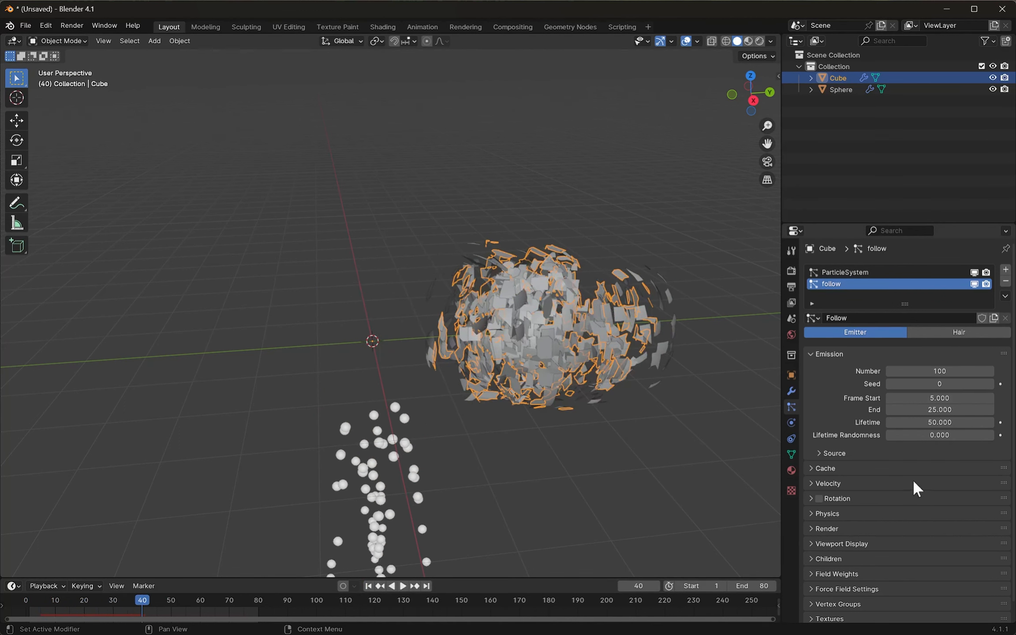
scroll(912, 479, down, 1)
middle_drag(466, 553, 392, 478)
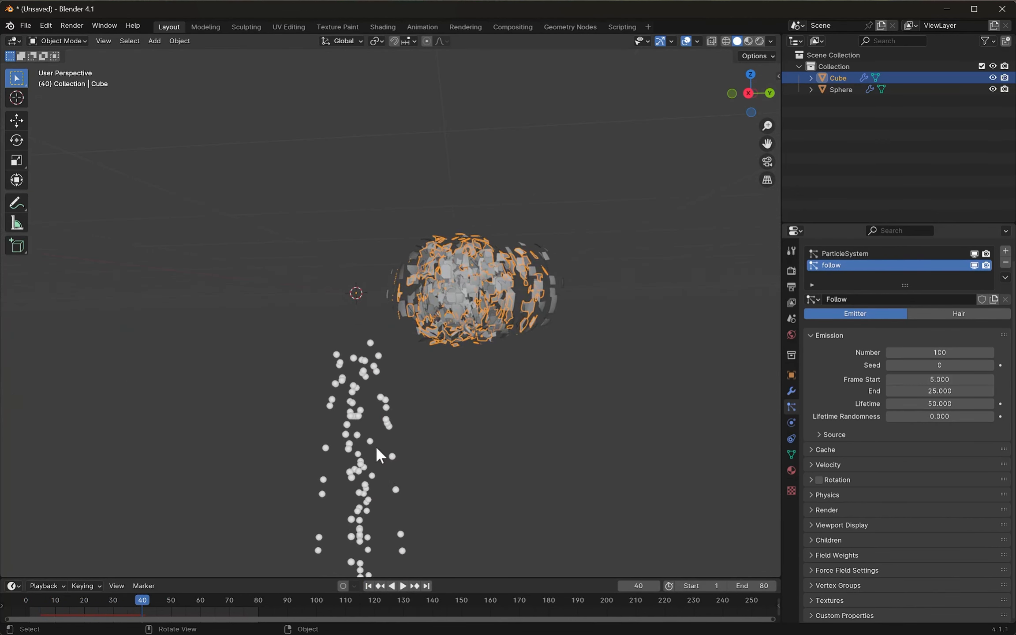
click(834, 434)
click(909, 454)
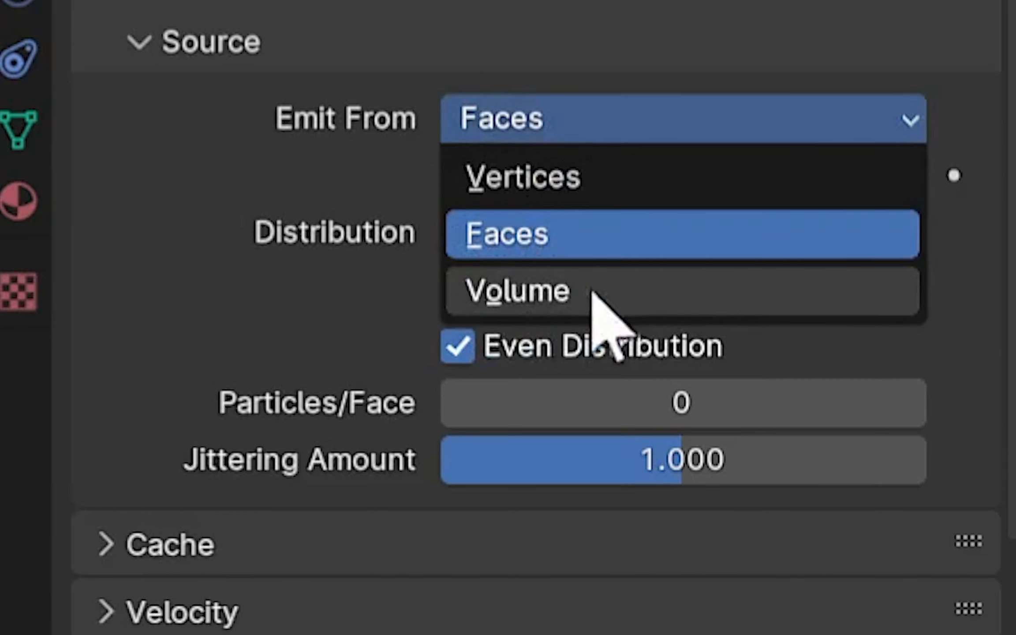
click(547, 291)
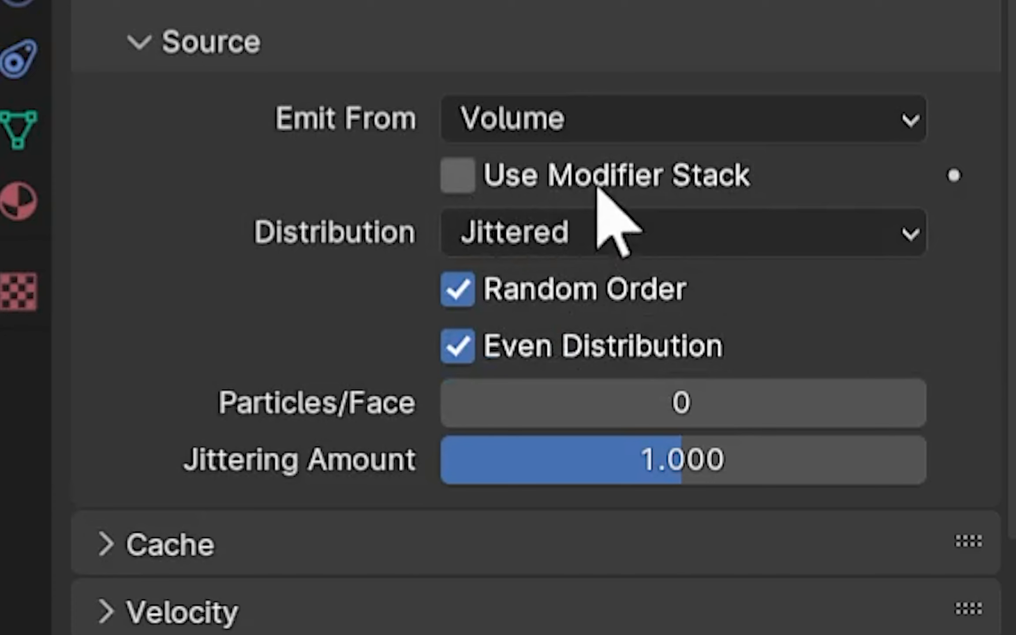
click(600, 189)
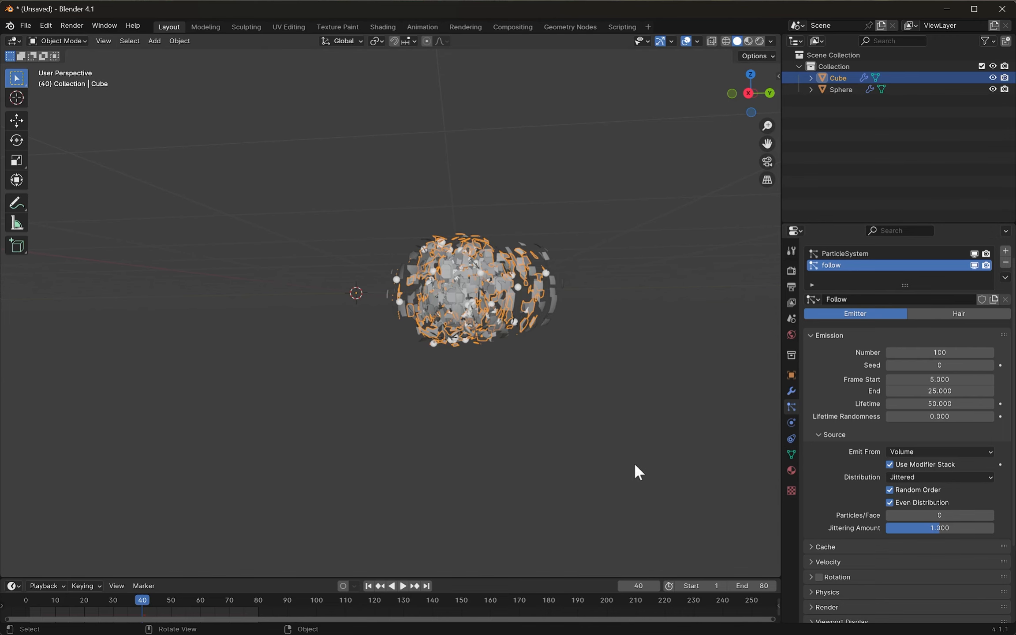
- Play the animation from the start twice and check how the volume-emitted particles leave the exploding cube
click(369, 586)
key(space)
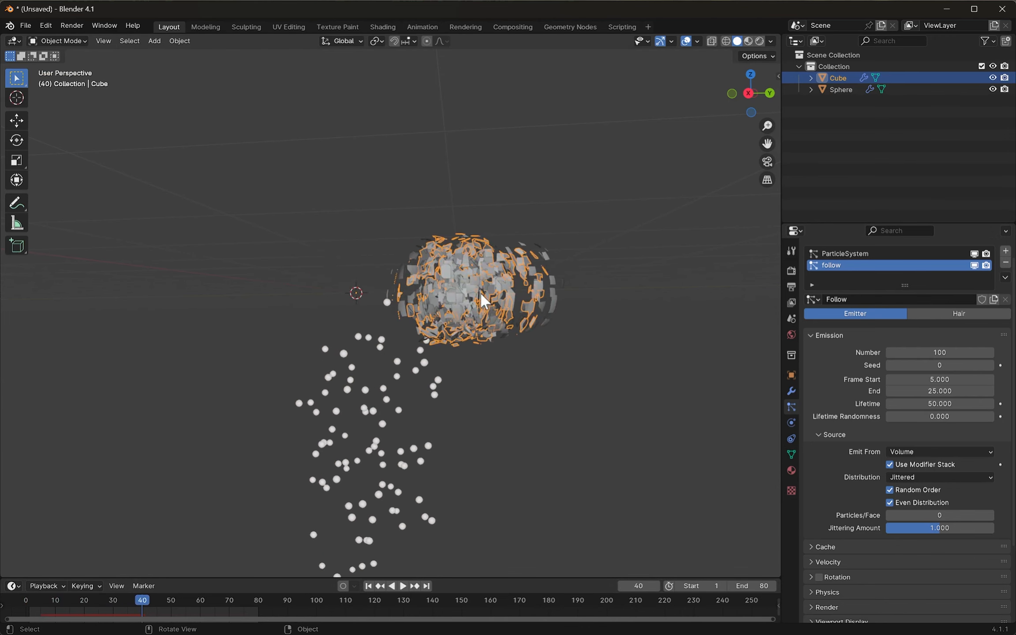
key(space)
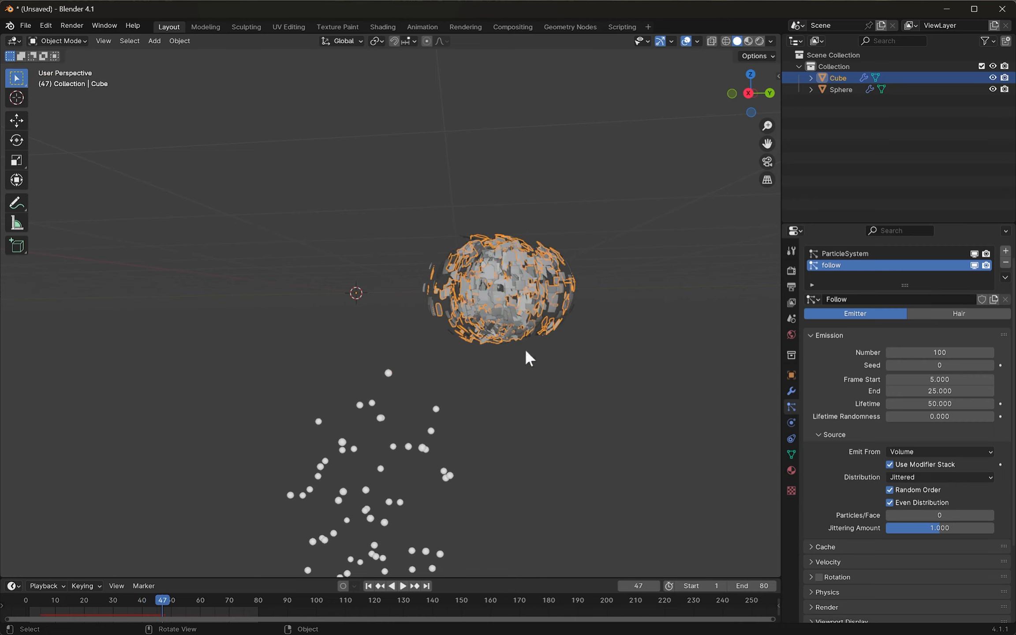
click(369, 586)
key(space)
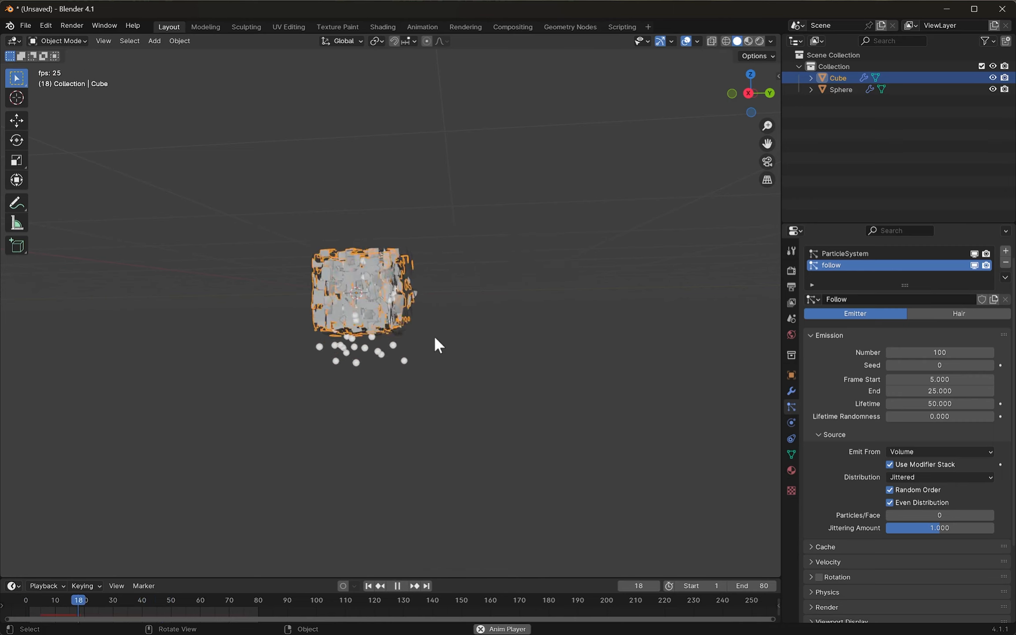
key(space)
- Try a follow emission End of 80 and play the animation from the start
click(952, 391)
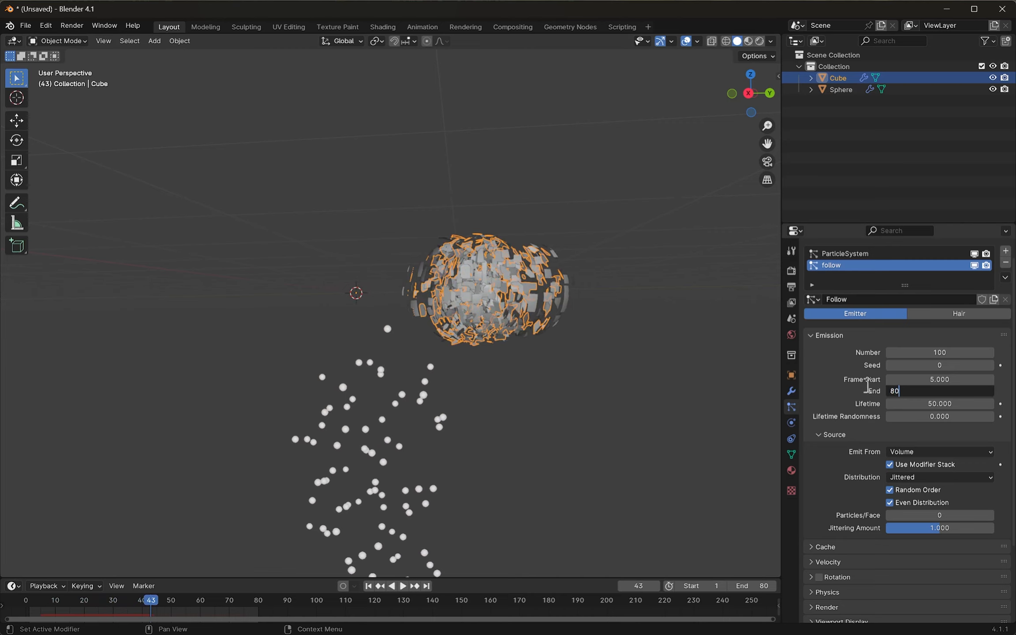
key(Return)
click(368, 586)
key(space)
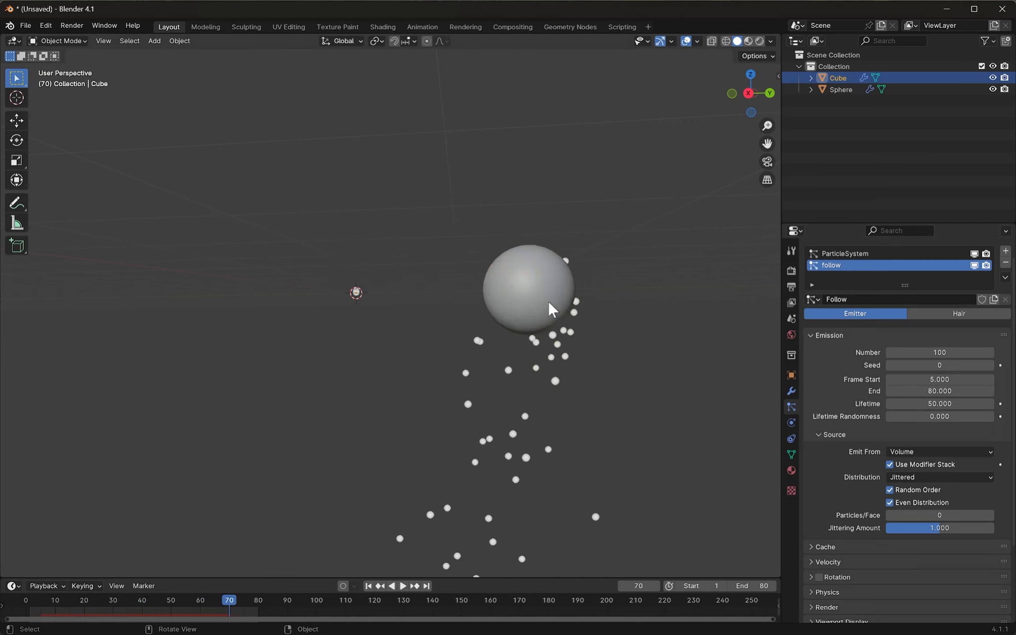
key(space)
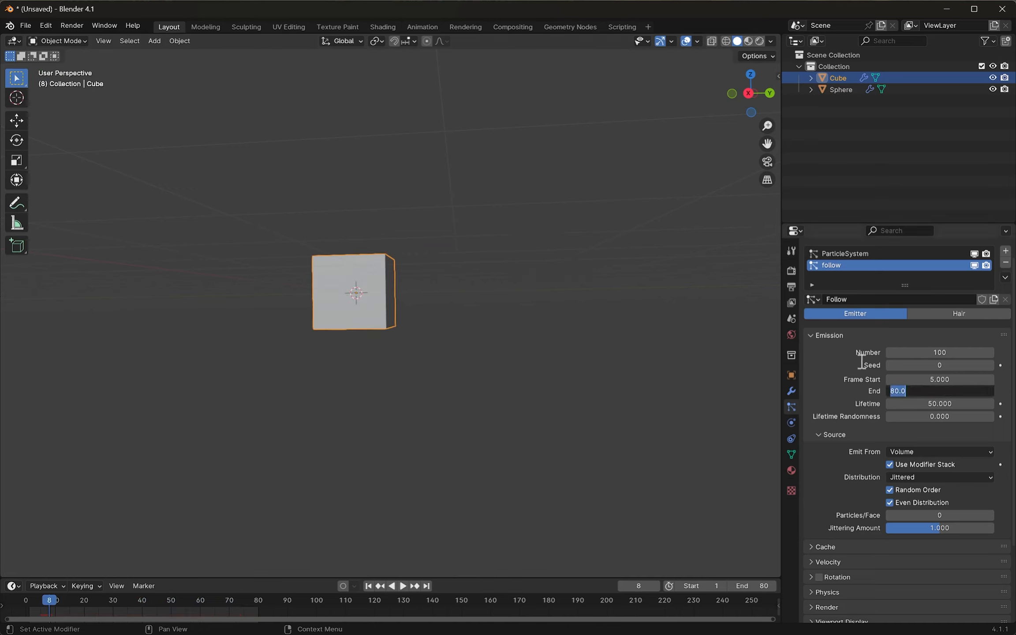
- Set the follow emission End to 30 and play the animation to check the particles
key(Return)
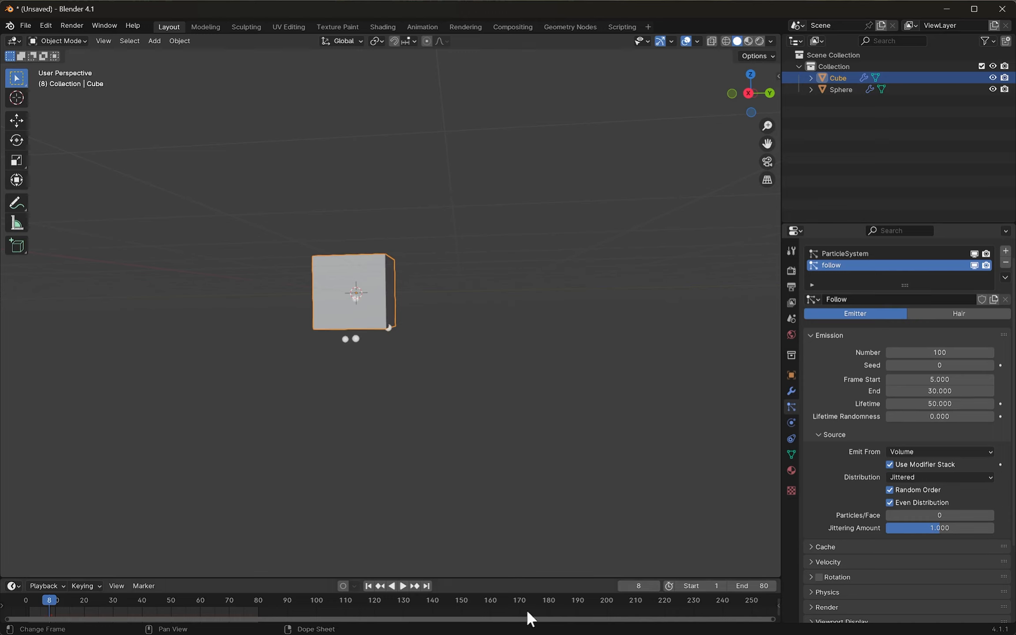
click(265, 601)
key(space)
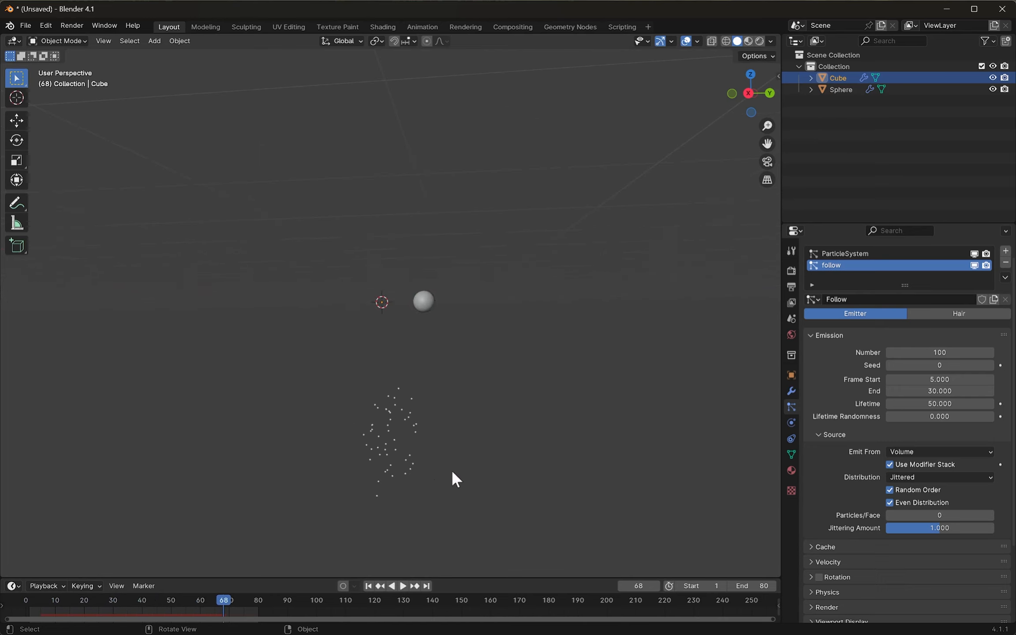
key(space)
- Set the follow particles' Lifetime Randomness to about 0.25 and preview the animation
key(space)
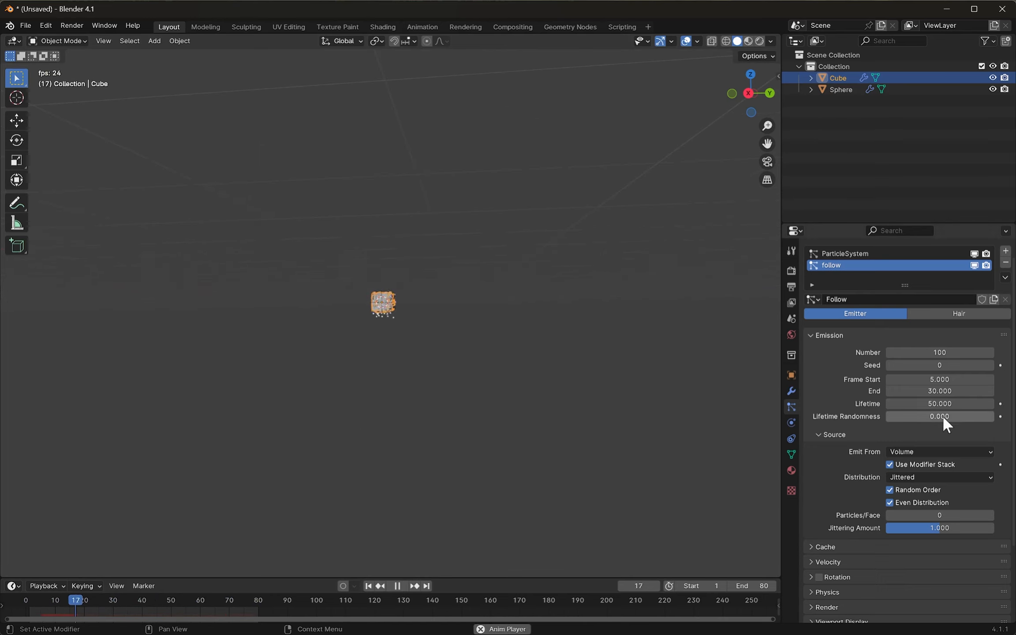
key(space)
drag(942, 415, 971, 415)
key(space)
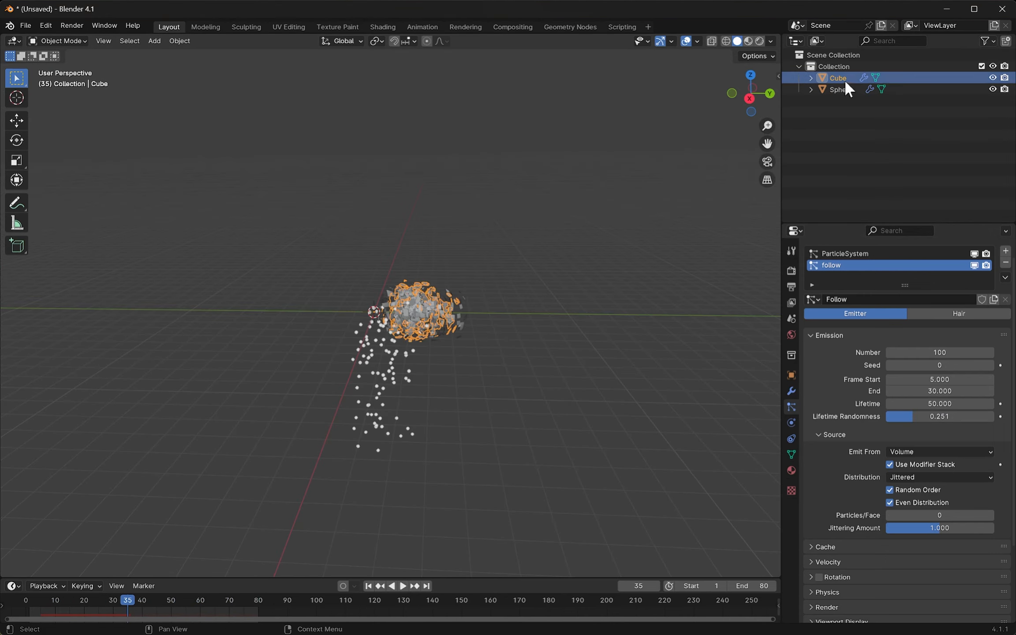
- Set the Gravity field weight of the follow particles to 0
scroll(856, 521, down, 5)
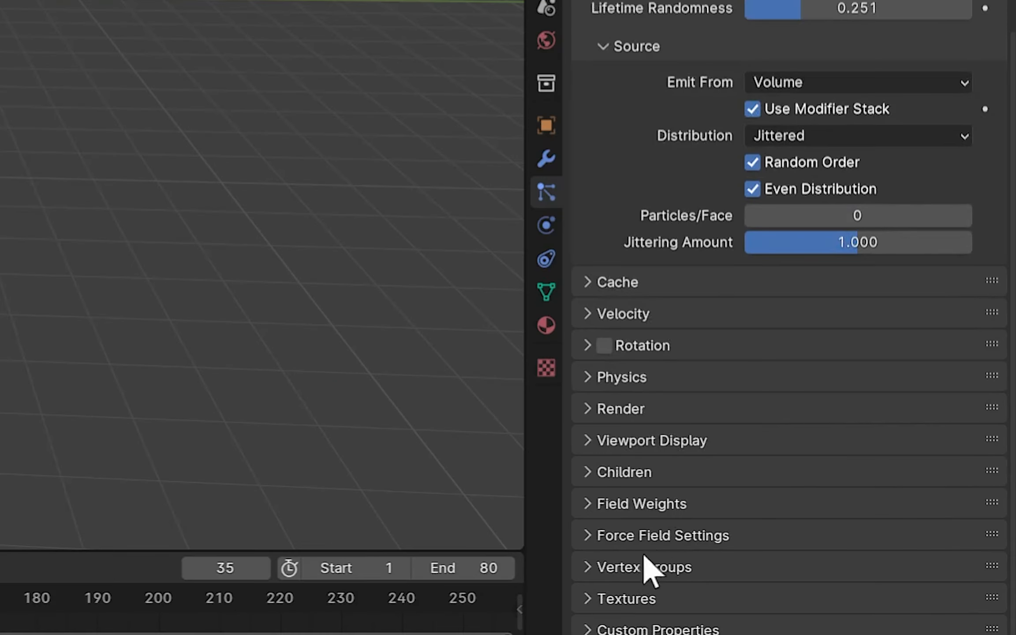
click(652, 507)
scroll(657, 516, down, 5)
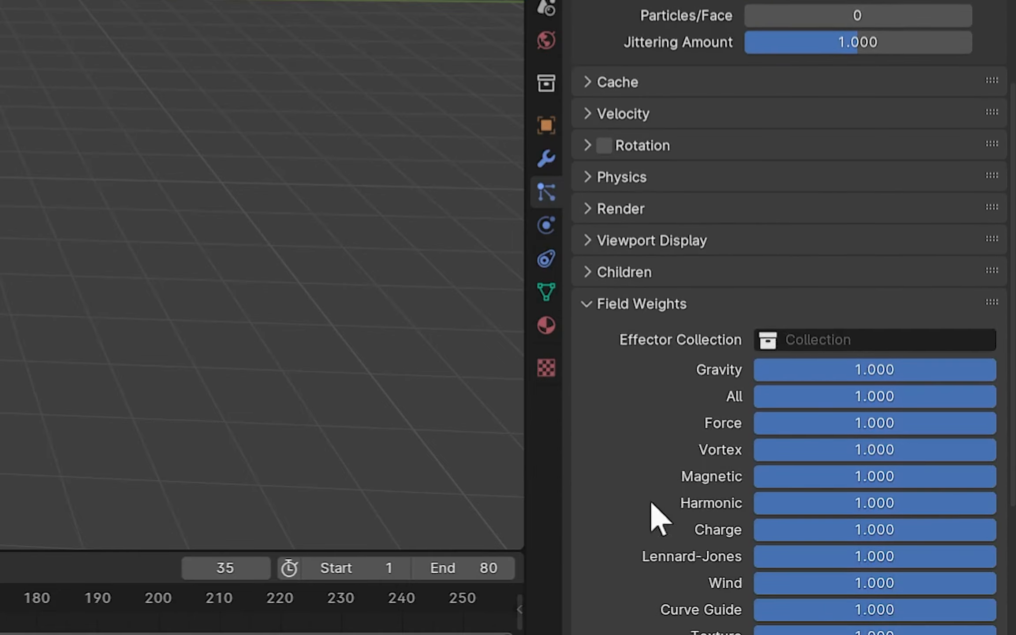
drag(953, 373, 759, 373)
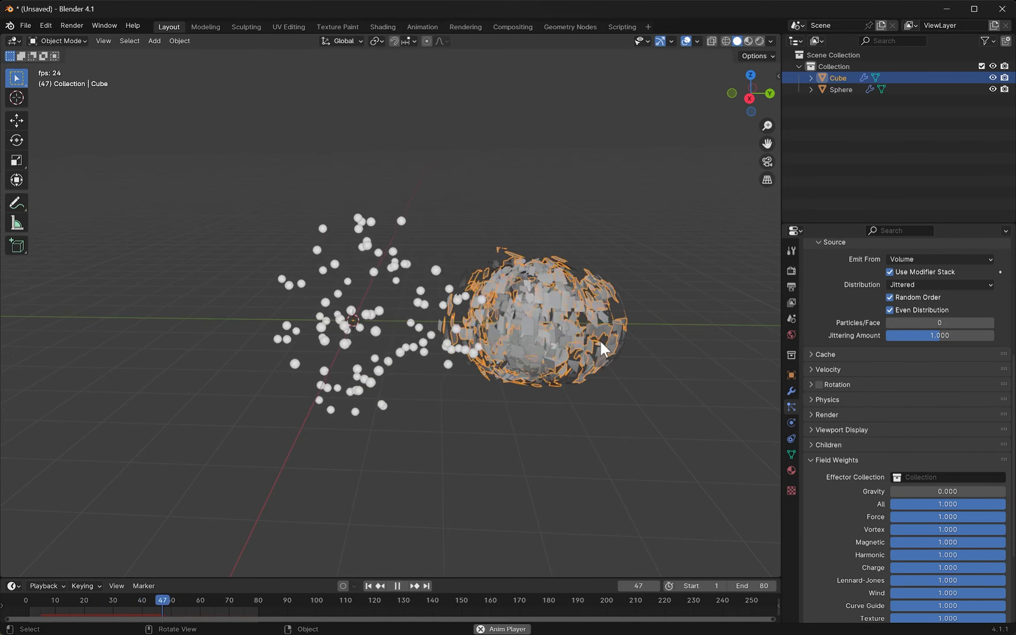
- Stop playback, add a Force field and move it about 4.9 m along Y to the centre of the sphere
key(space)
click(592, 339)
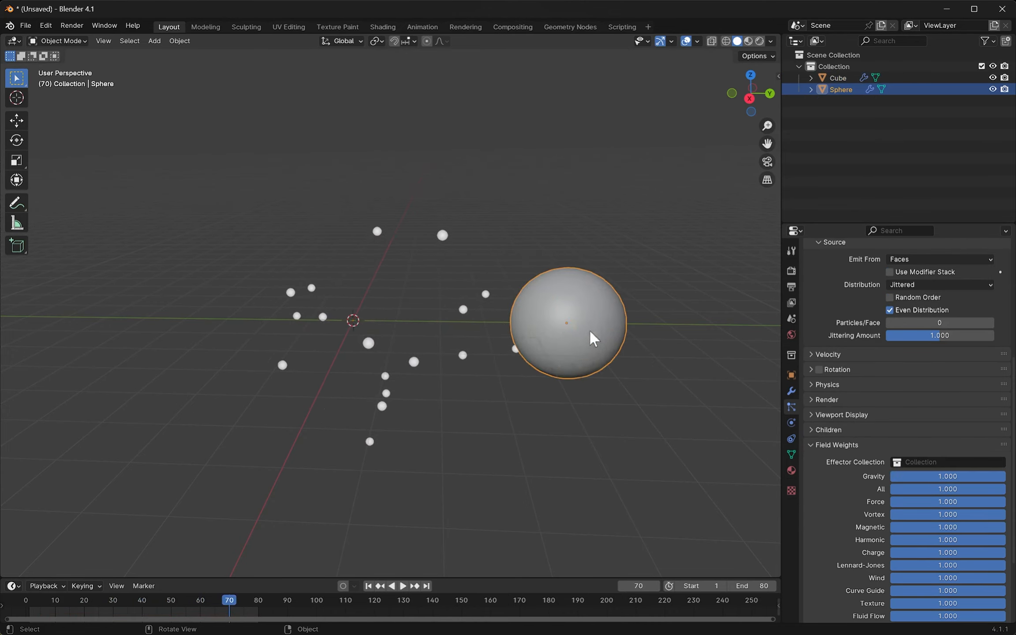
key(shift+a)
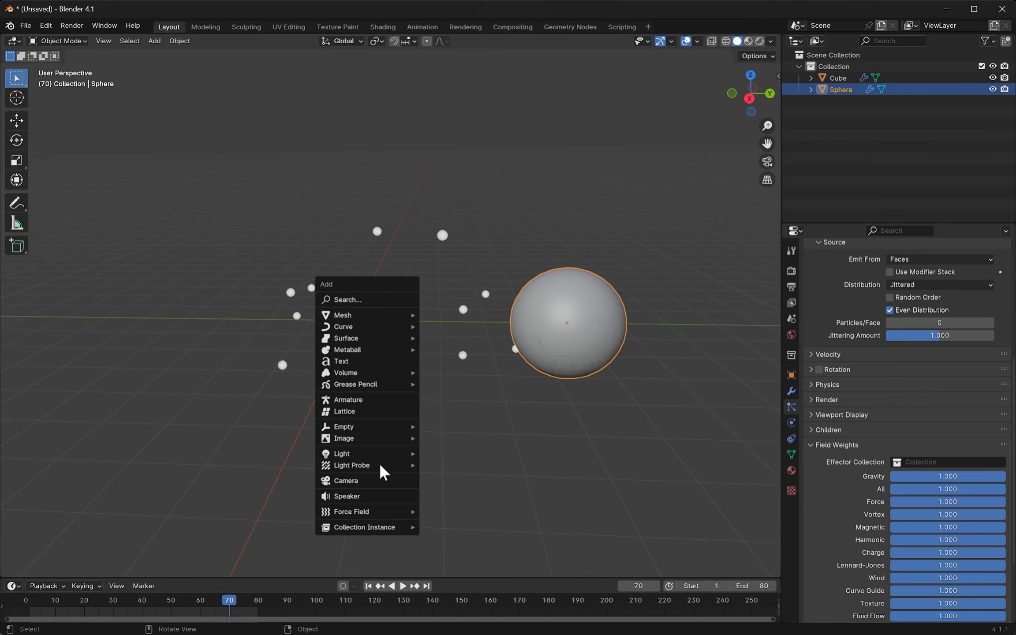
mouse_move(396, 512)
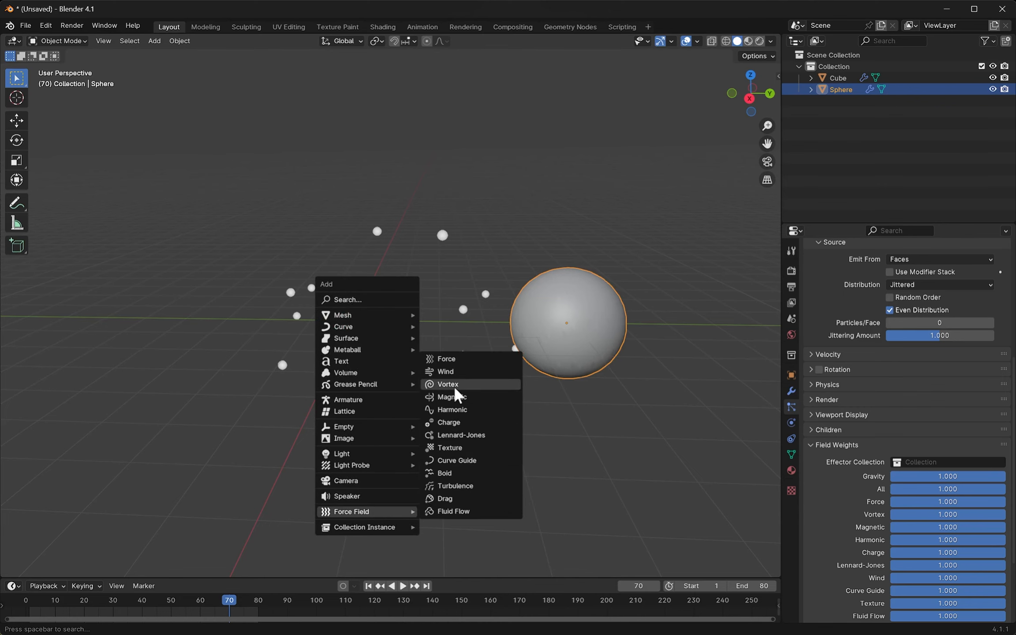
click(474, 356)
key(g)
click(585, 352)
middle_drag(585, 352, 664, 311)
- Move the Force field into a new collection named Follow
click(842, 90)
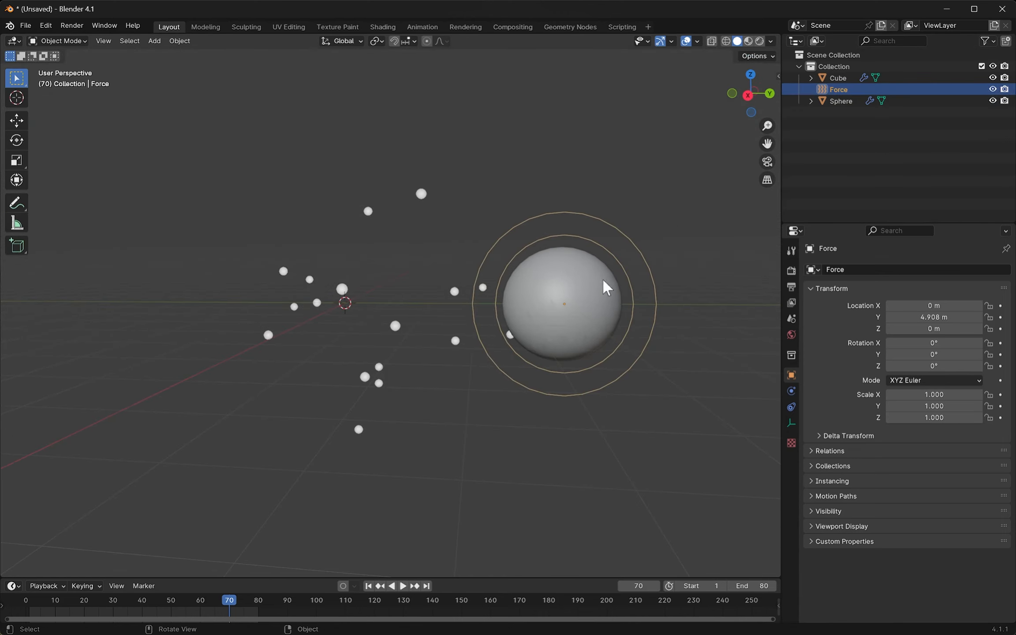
key(m)
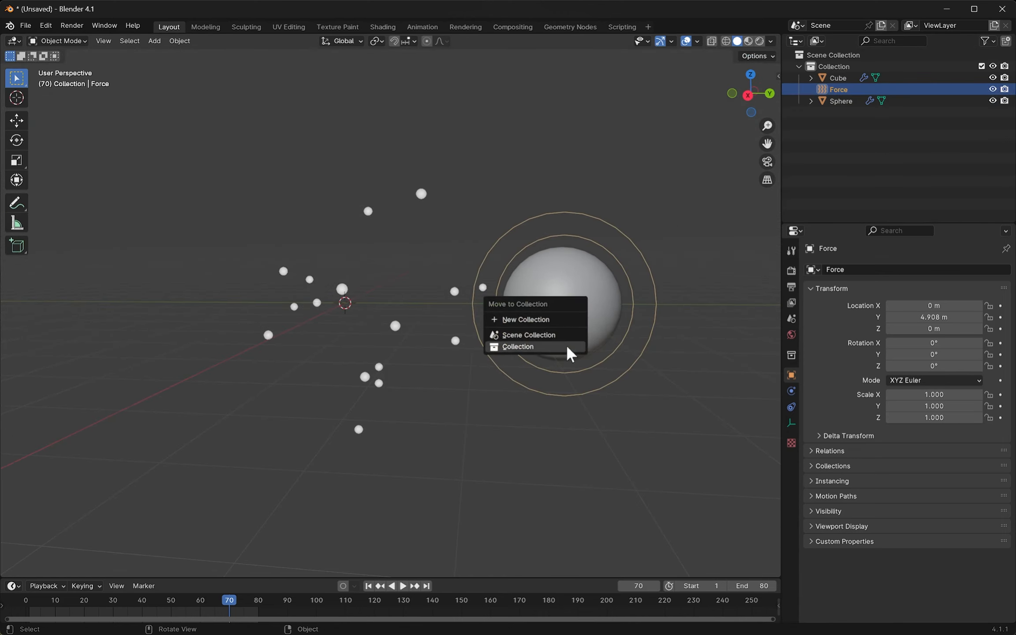
click(547, 320)
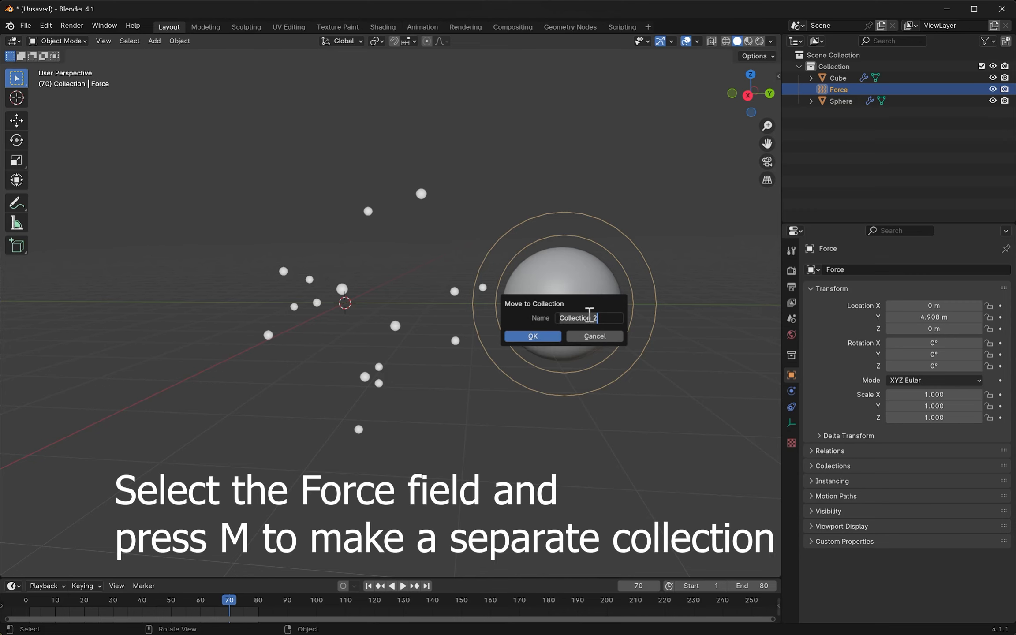
text(Fo)
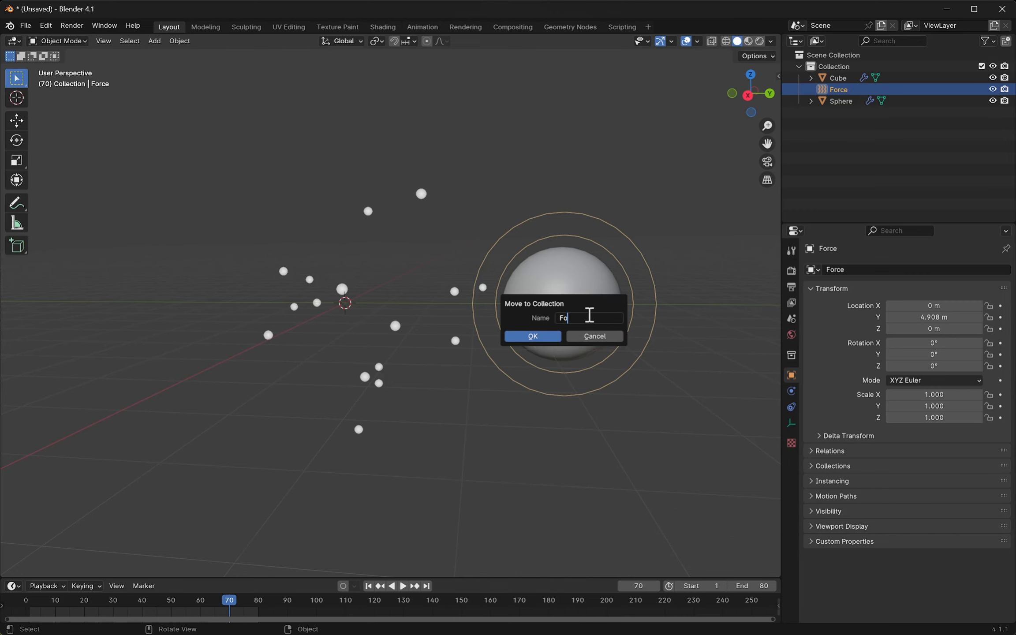
text(llow)
click(536, 336)
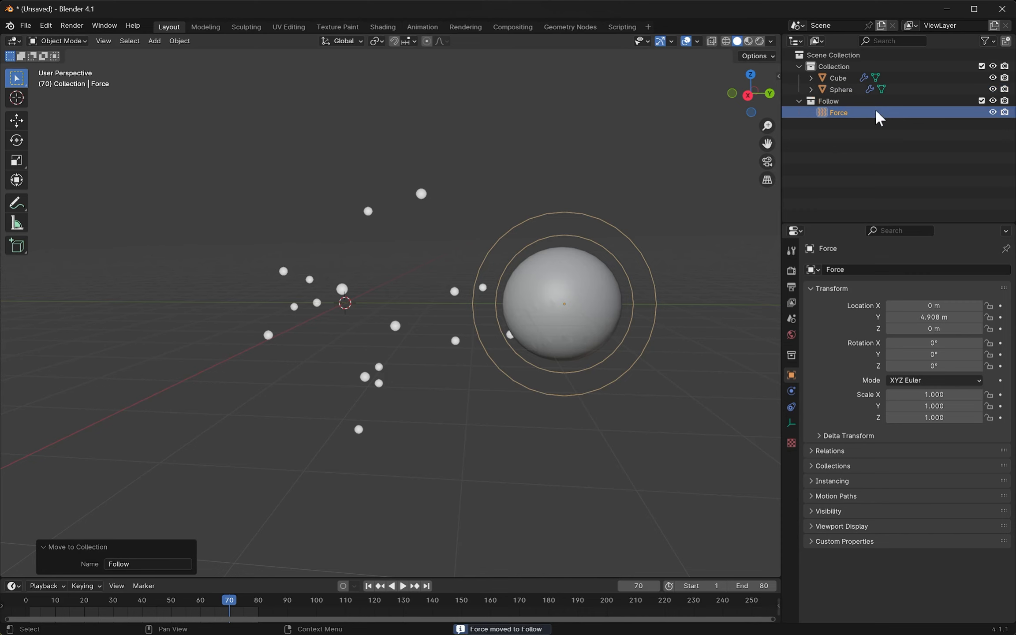
click(842, 125)
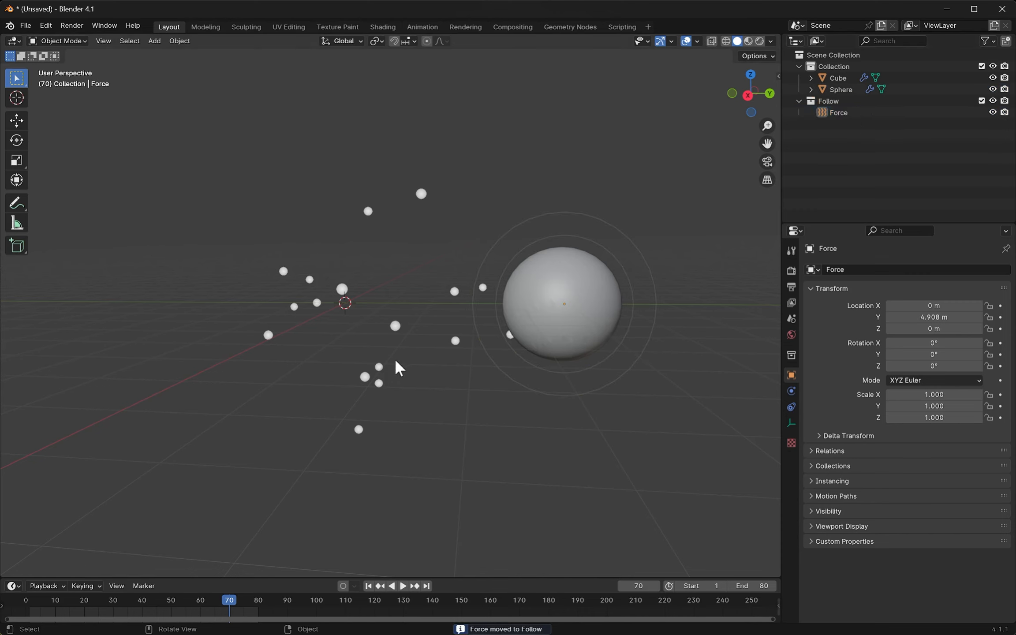
- Set the Effector Collection of the cube's follow particle system to Follow and play the animation
click(382, 375)
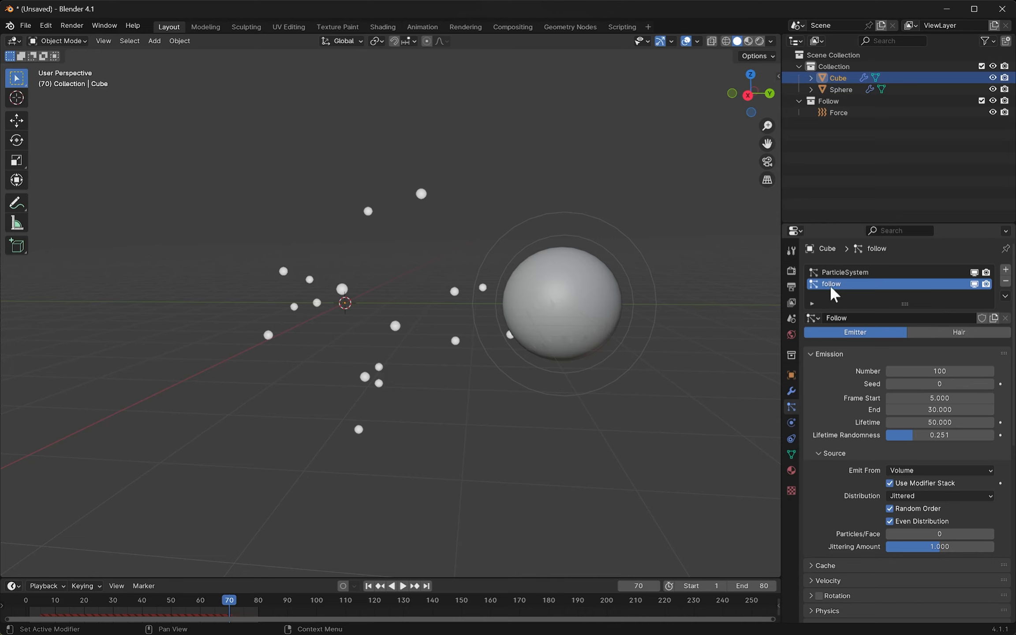
scroll(896, 504, down, 10)
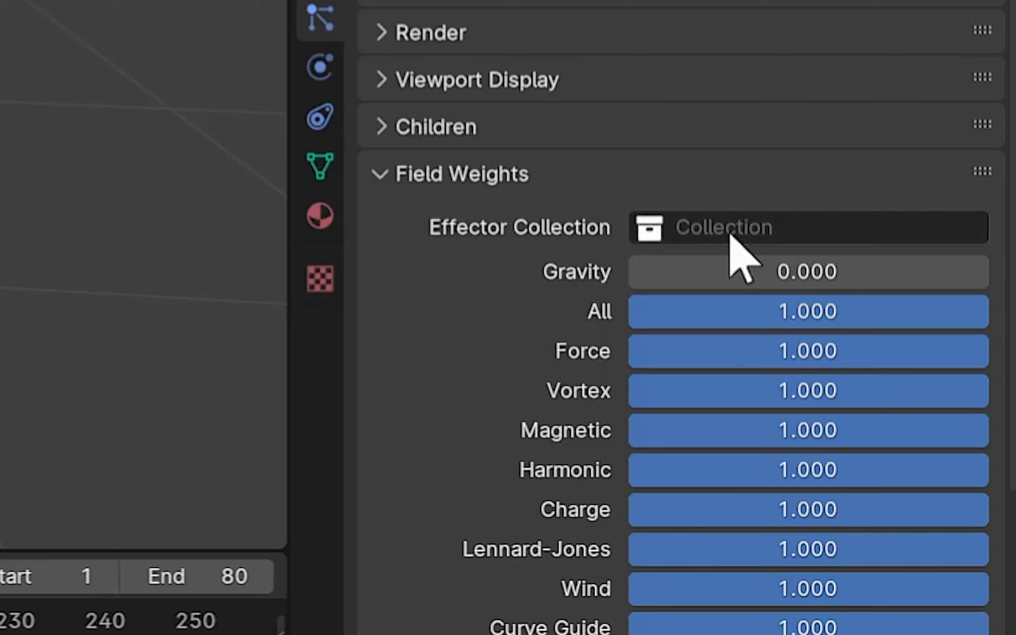
click(924, 475)
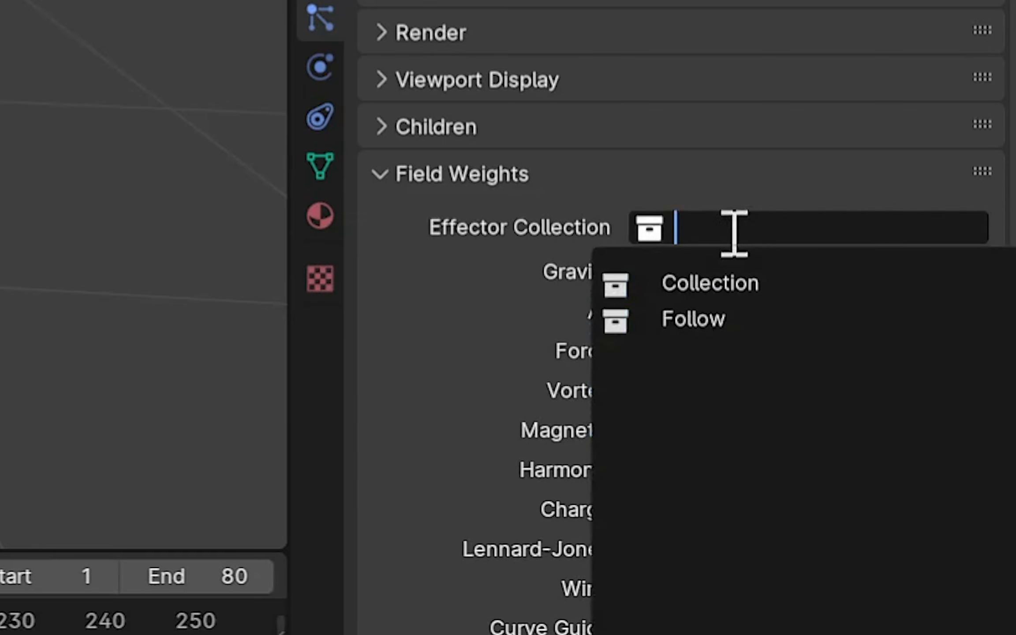
click(736, 317)
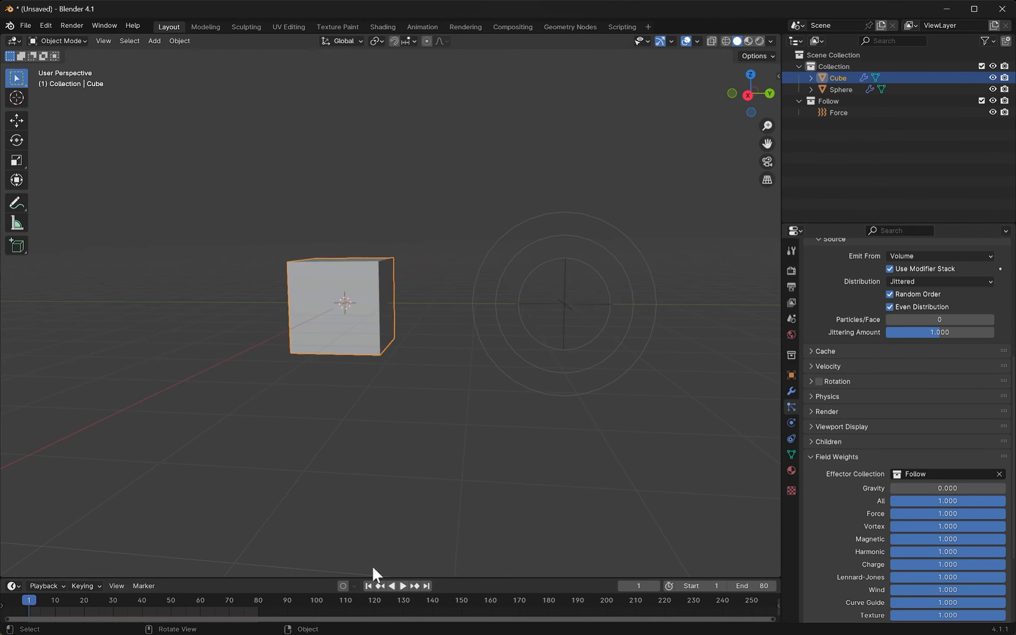
key(space)
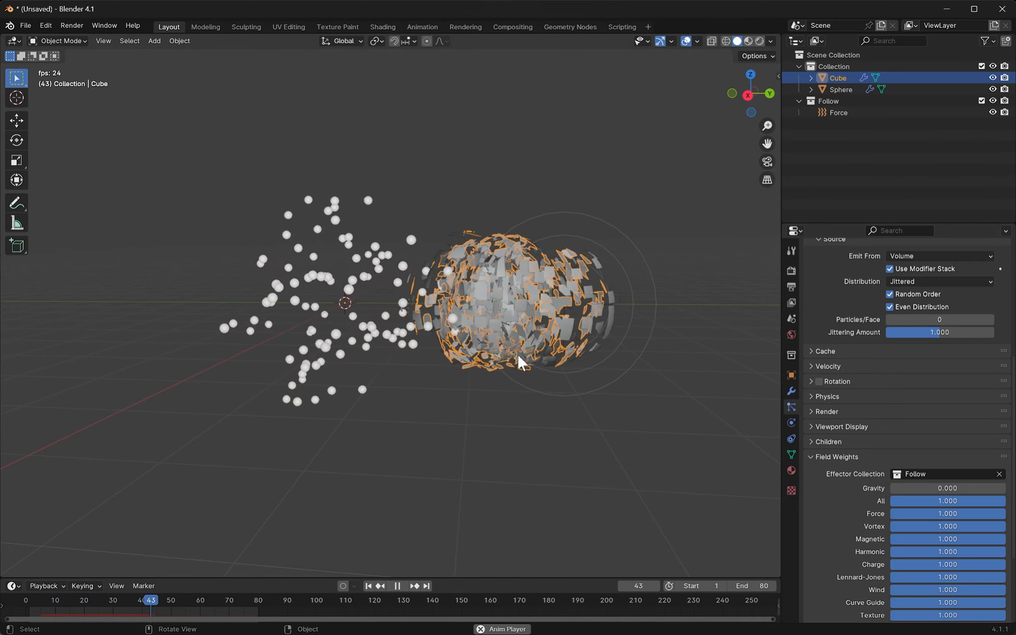
key(space)
- Set the Force field's Strength to -1 and play the animation from the start
click(610, 383)
click(792, 408)
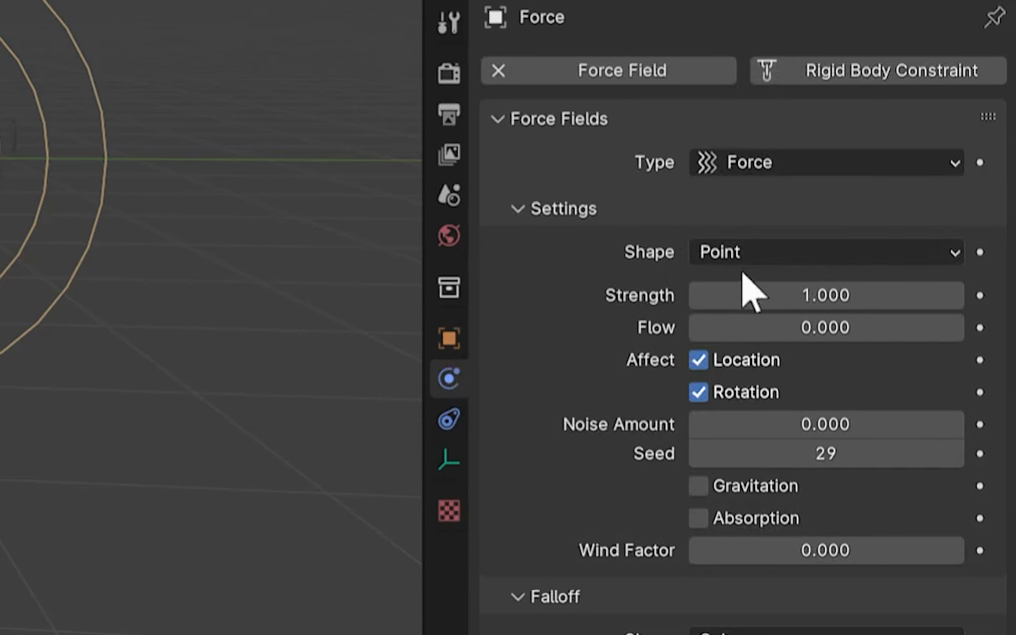
click(855, 291)
text(-1)
key(Return)
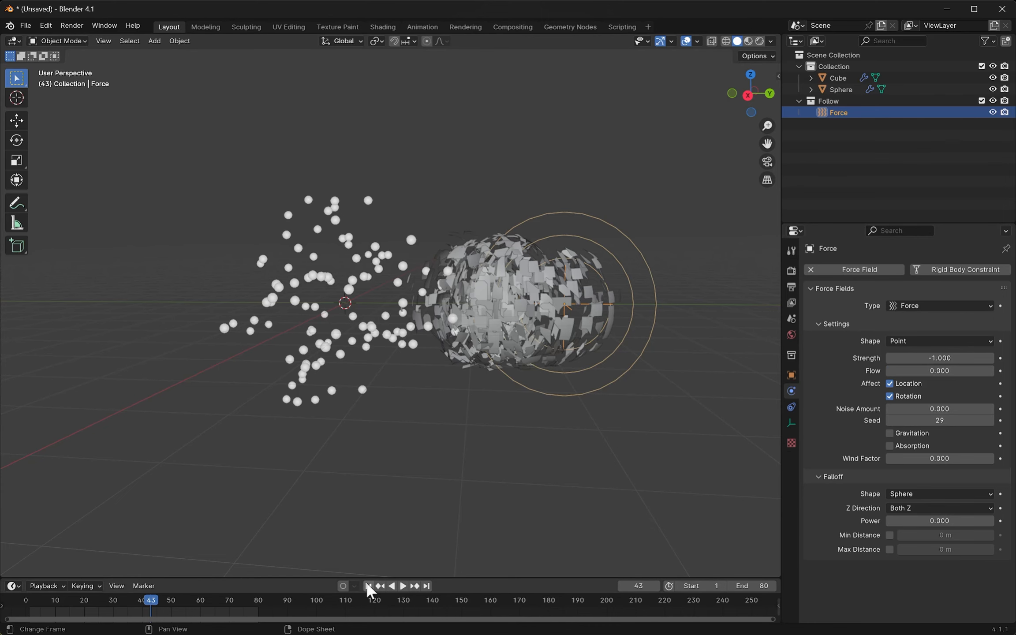
click(368, 586)
key(space)
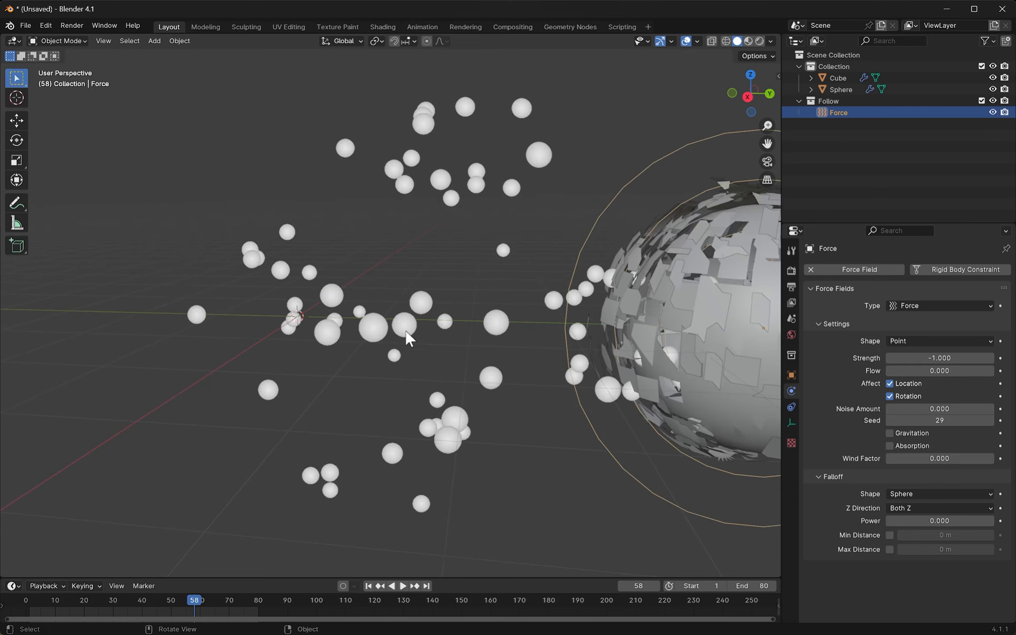
- Add a 2 m cube mesh at the world origin
scroll(406, 332, down, 4)
middle_drag(406, 331, 451, 347)
click(443, 369)
scroll(486, 372, up, 3)
key(shift+a)
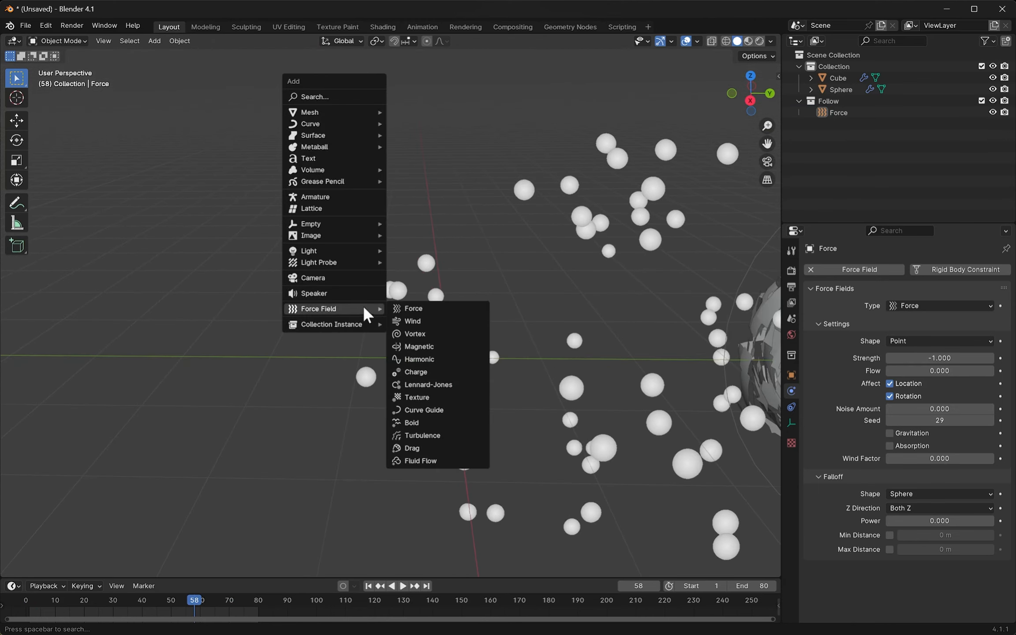
mouse_move(358, 114)
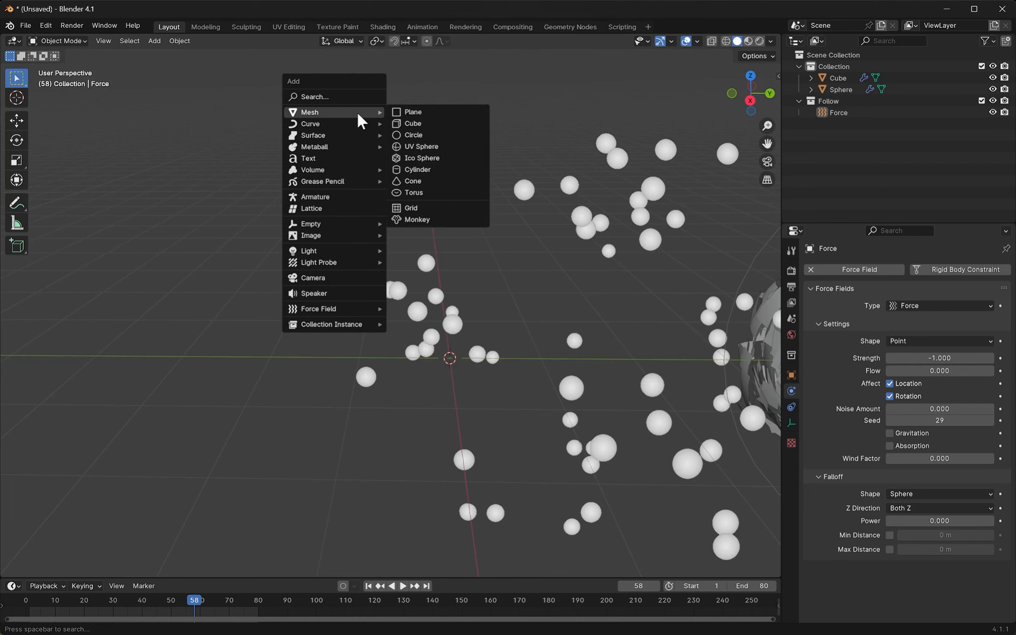
click(435, 123)
middle_drag(435, 132, 626, 375)
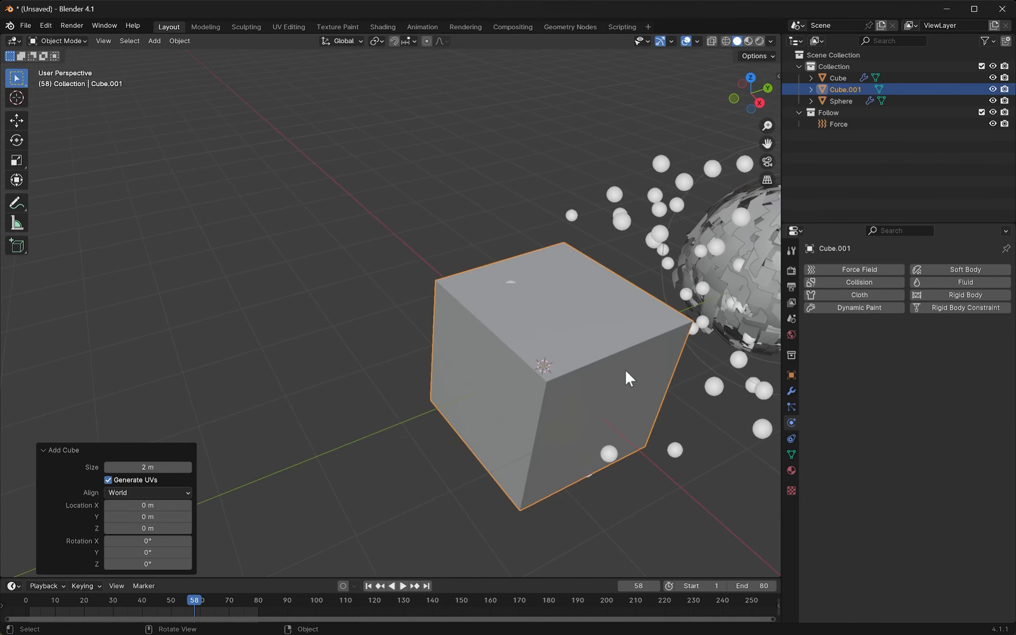
- Add an ico sphere at the origin and scale it up until its corners poke through the new cube's faces
key(shift+a)
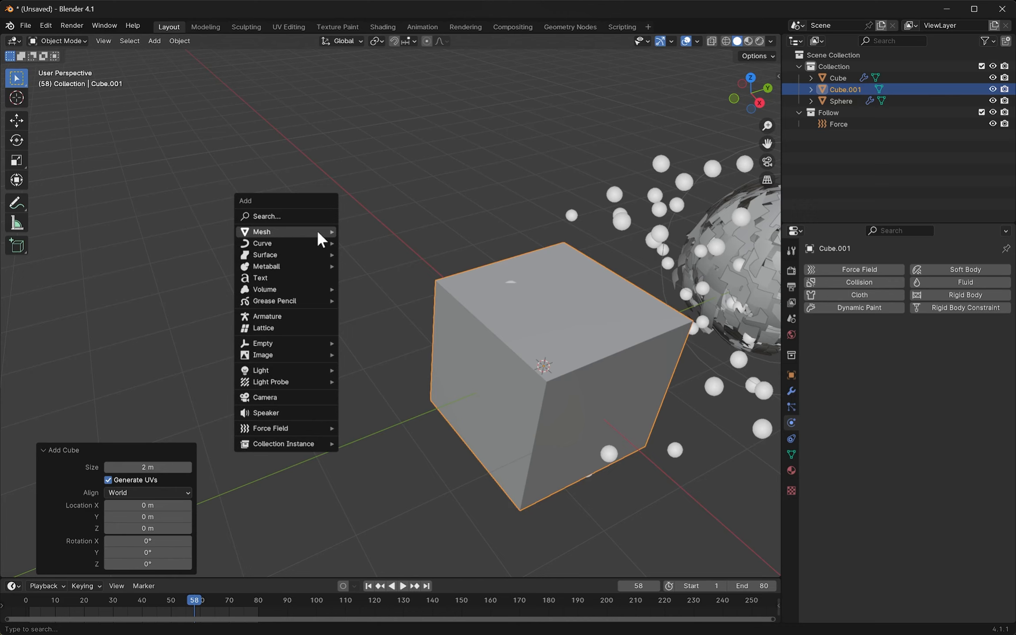
mouse_move(334, 233)
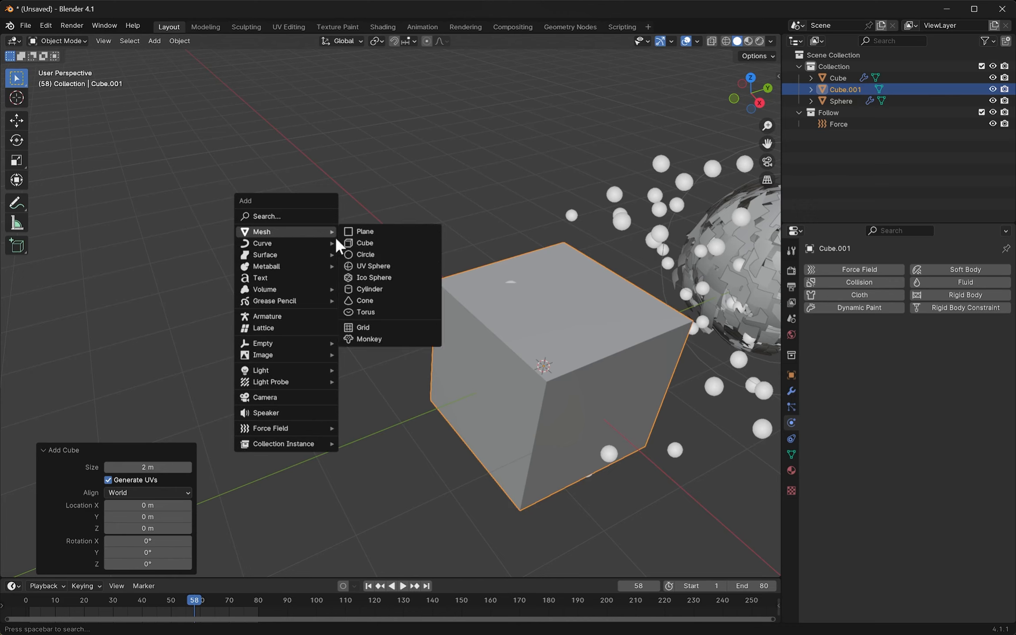
click(375, 277)
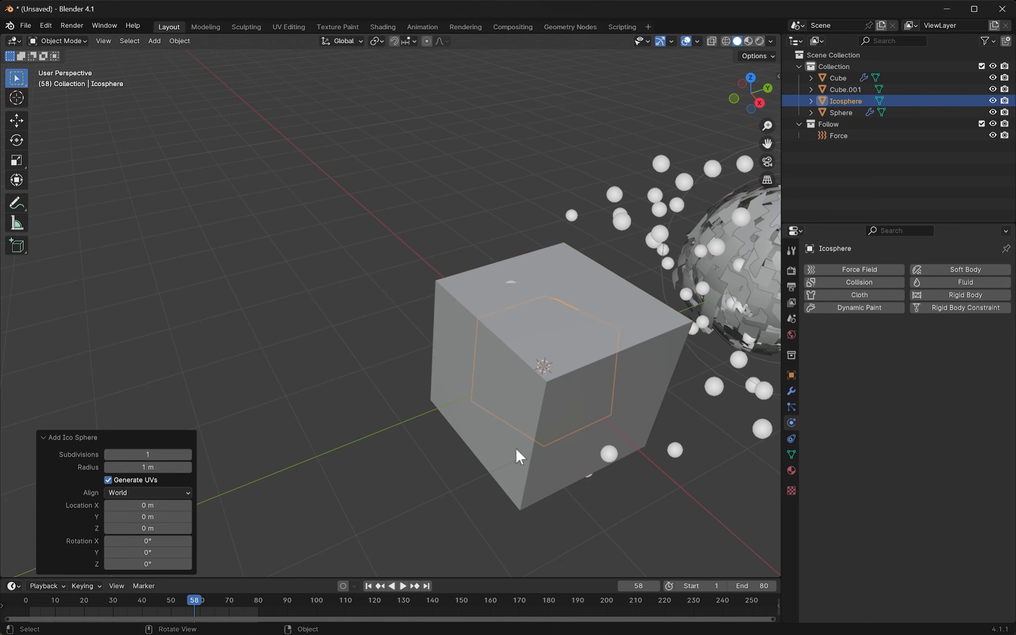
key(s)
click(677, 417)
middle_drag(432, 408, 383, 382)
key(ctrl+z)
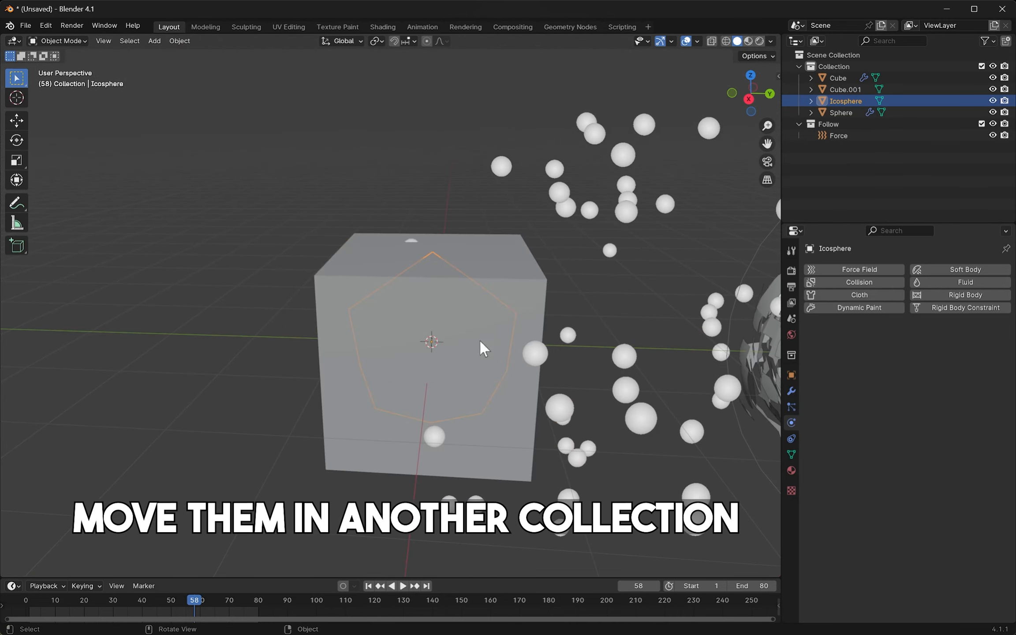
key(s)
click(523, 293)
- Move the new cube and the ico sphere together into a new collection named PP
shift+click(523, 296)
key(m)
click(522, 297)
text(PP)
key(Return)
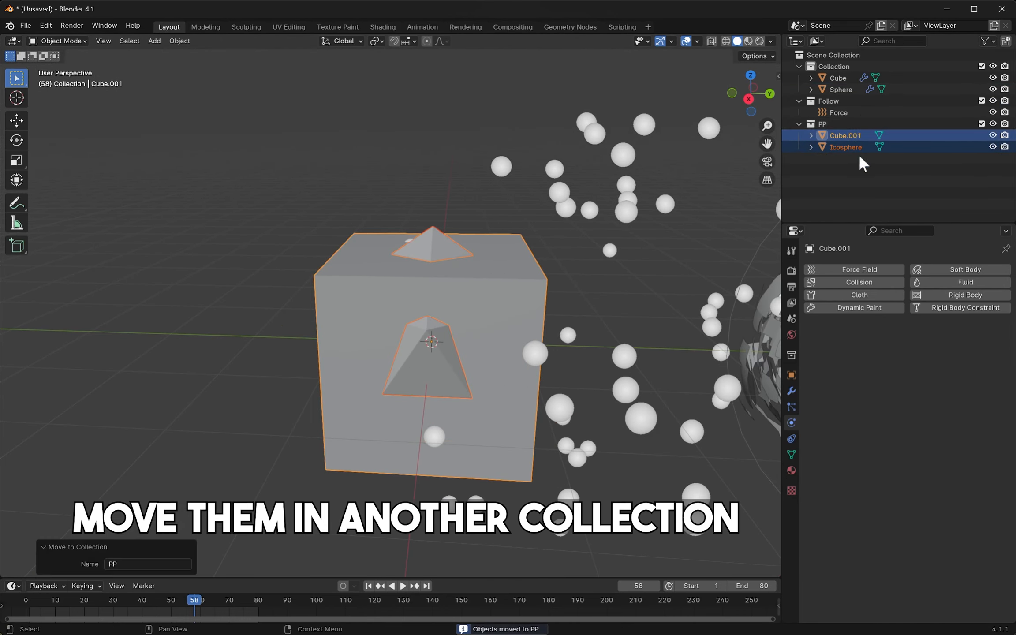
click(800, 124)
- Create a new material for the cube in the PP collection and delete its default shader node
click(837, 134)
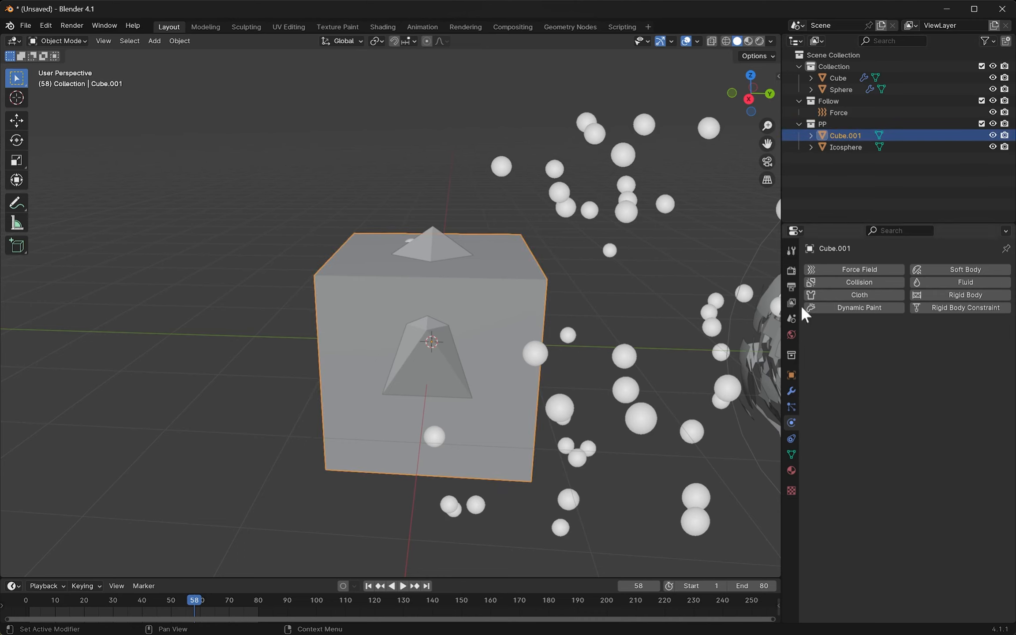
click(791, 471)
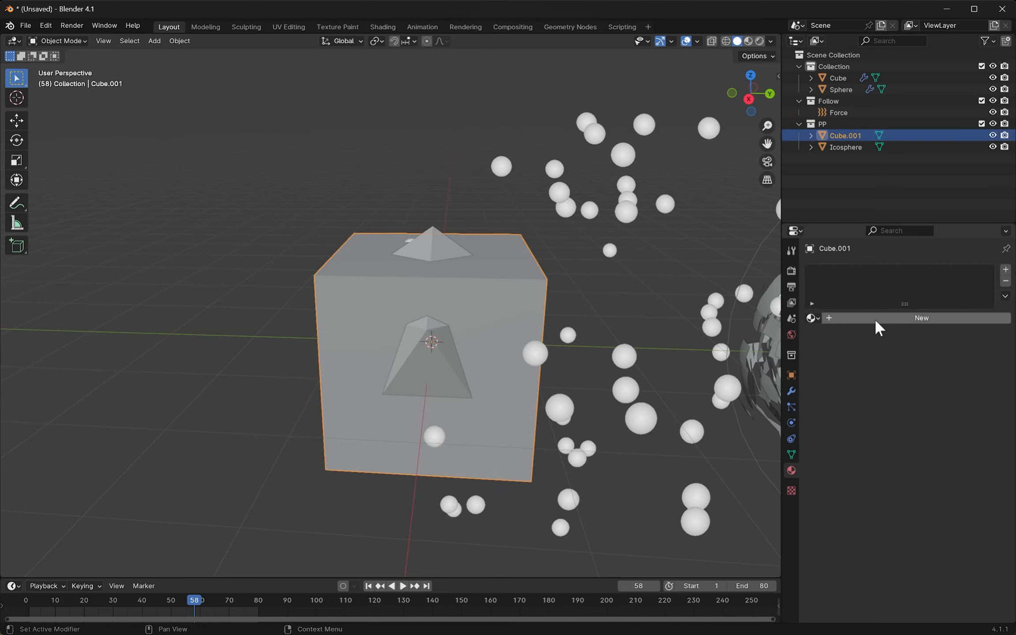
click(384, 26)
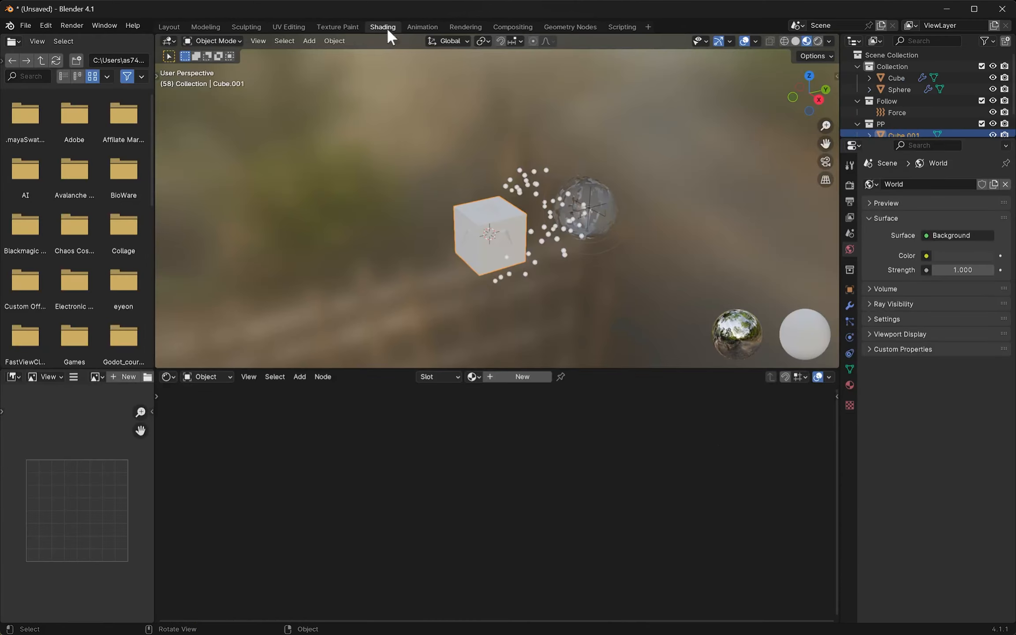
scroll(556, 291, up, 5)
click(522, 377)
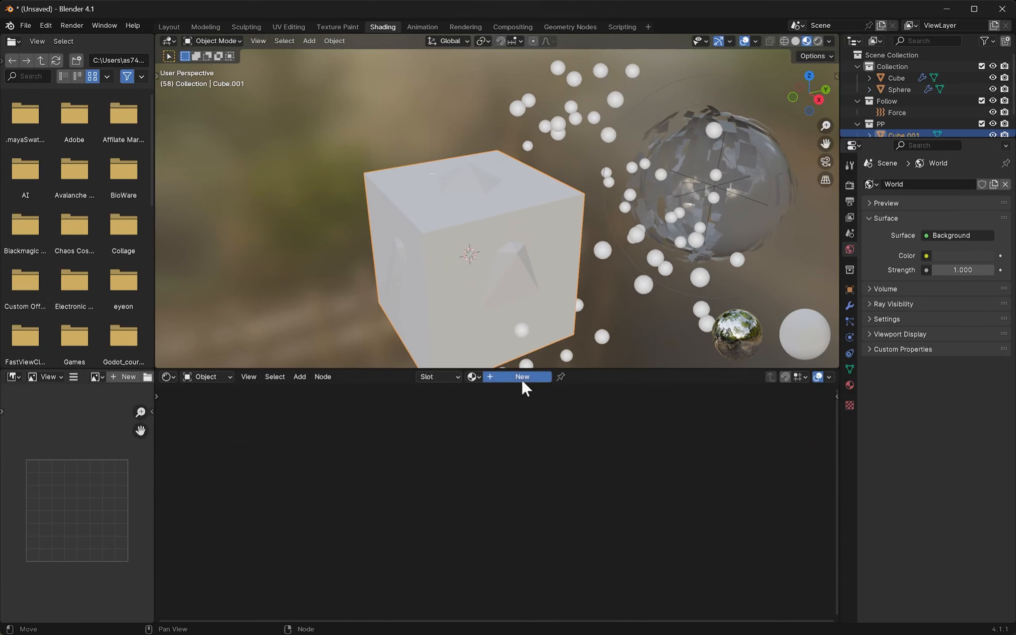
key(x)
- Add an Emission shader, connect it to the Material Output's Surface input and make room for nodes before it
key(shift+a)
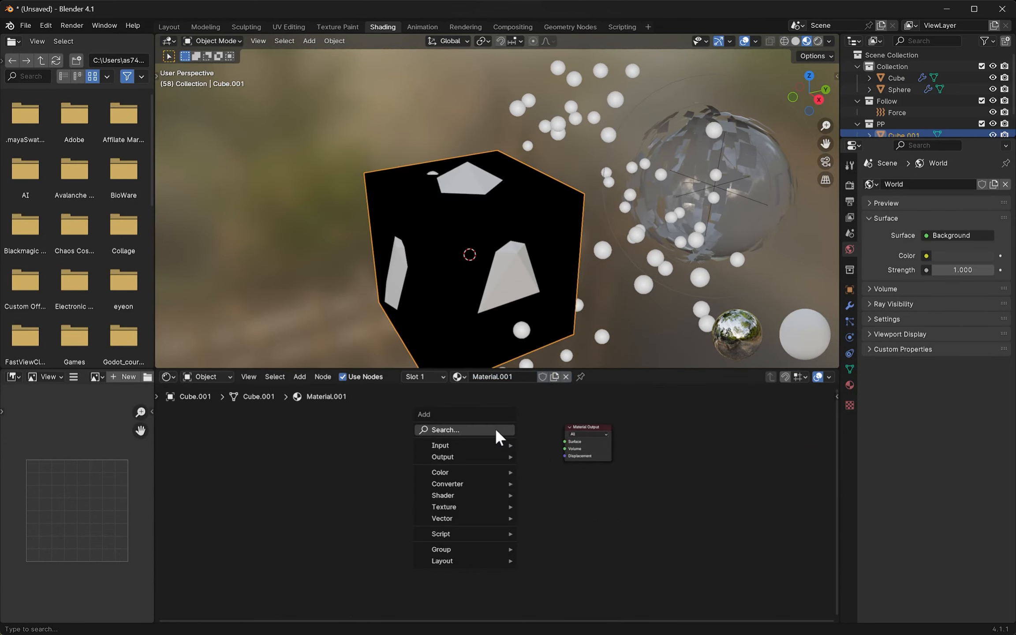
text(emi)
key(Return)
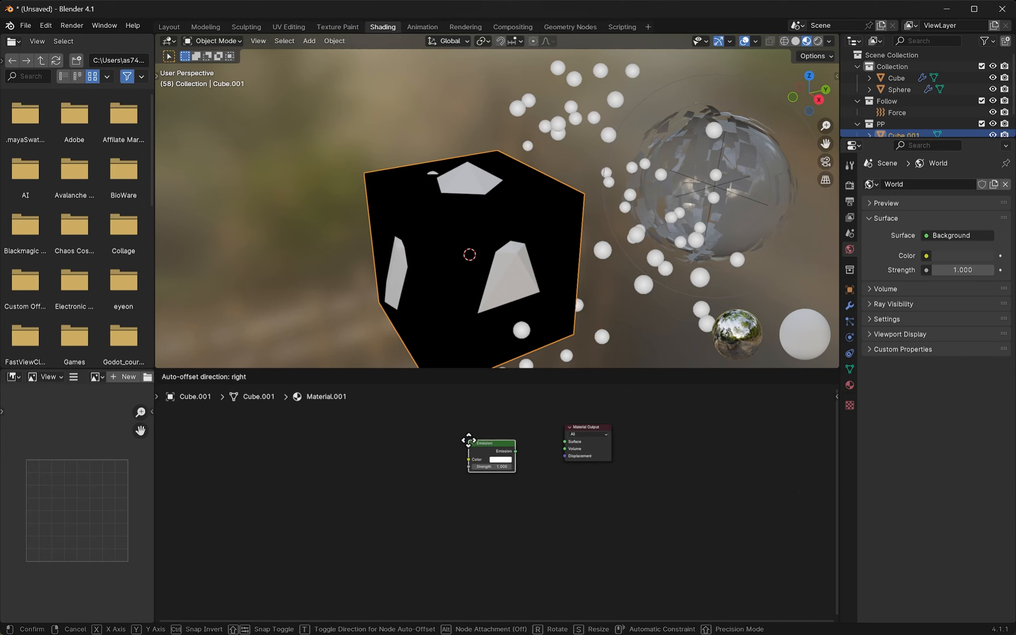
click(464, 436)
drag(509, 444, 566, 442)
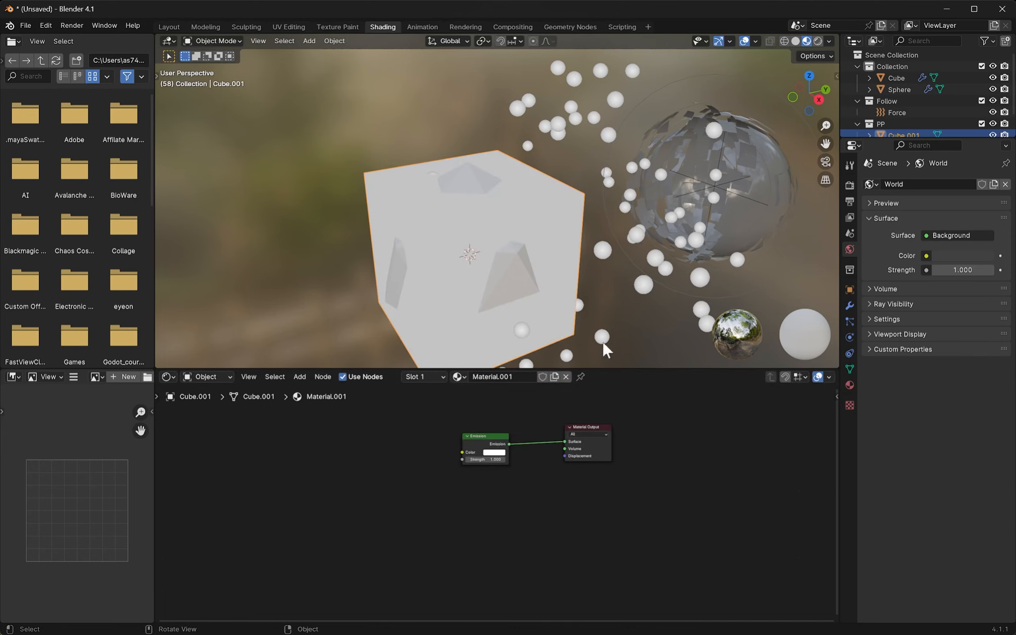
drag(484, 438, 547, 441)
- Add an Object Info node and place it before the Emission node in the cube's material
key(shift+a)
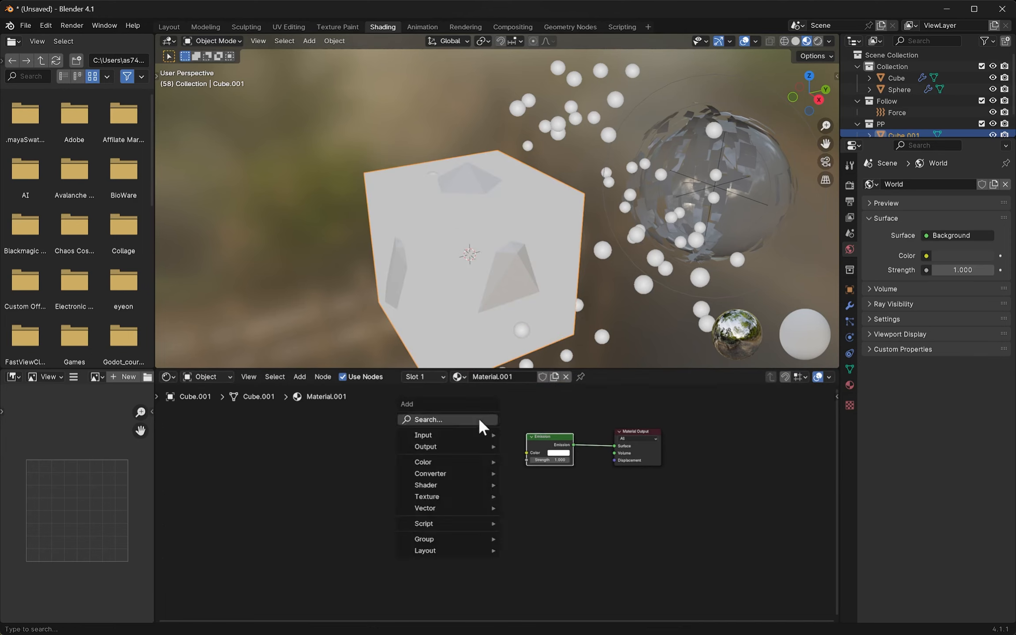
click(474, 416)
text(ob)
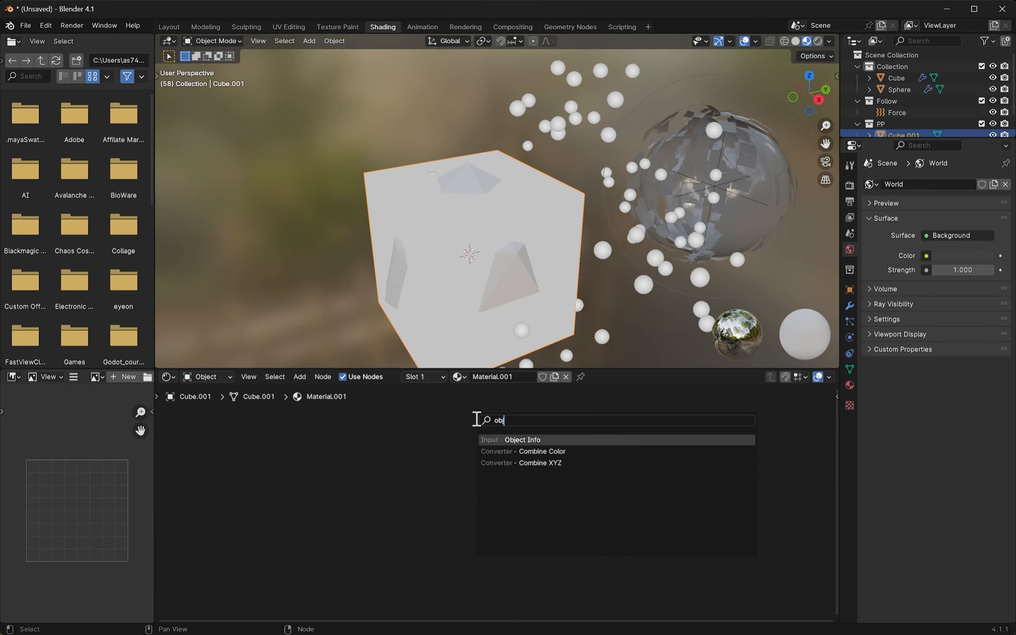
click(521, 439)
click(469, 439)
drag(499, 444, 451, 408)
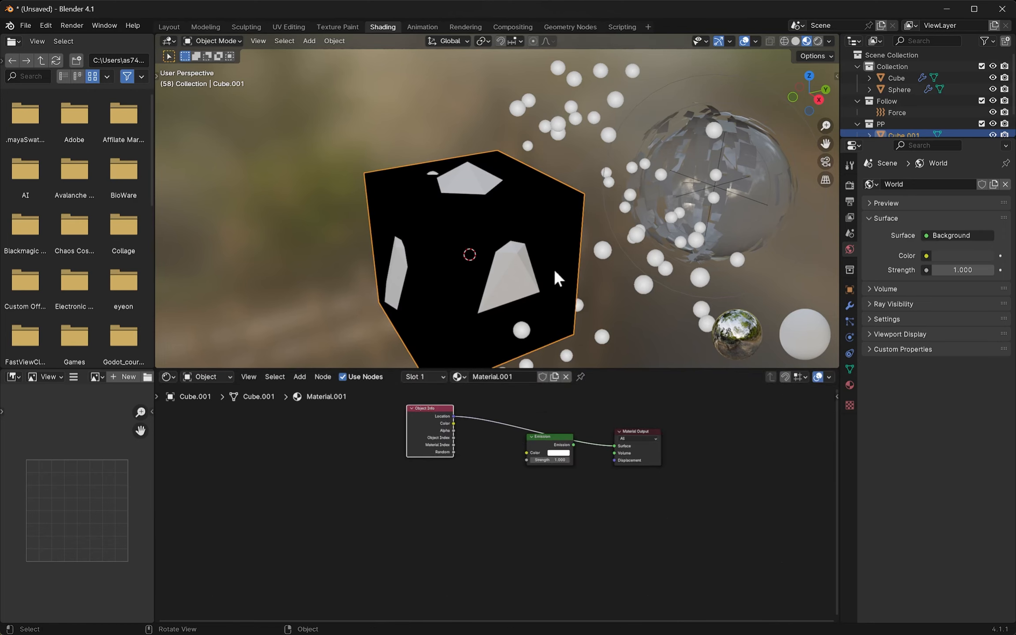
- Connect the Emission node back to the Material Output's Surface in place of the Object Info link
middle_drag(555, 271, 508, 284)
drag(536, 438, 585, 396)
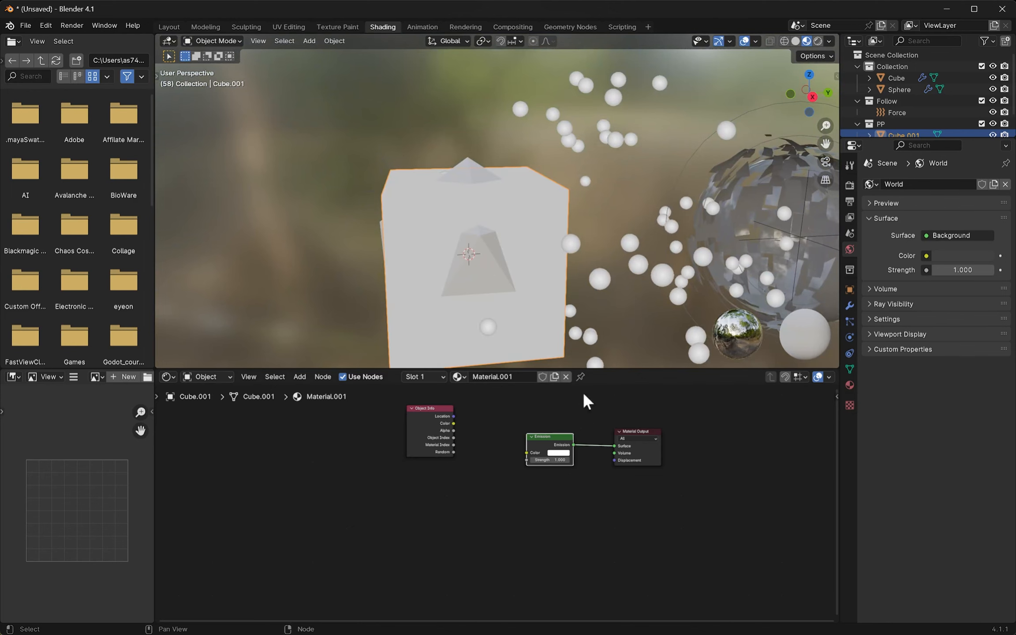
- Return to the Layout workspace, then hide the PP collection and exclude it from the view layer
click(169, 27)
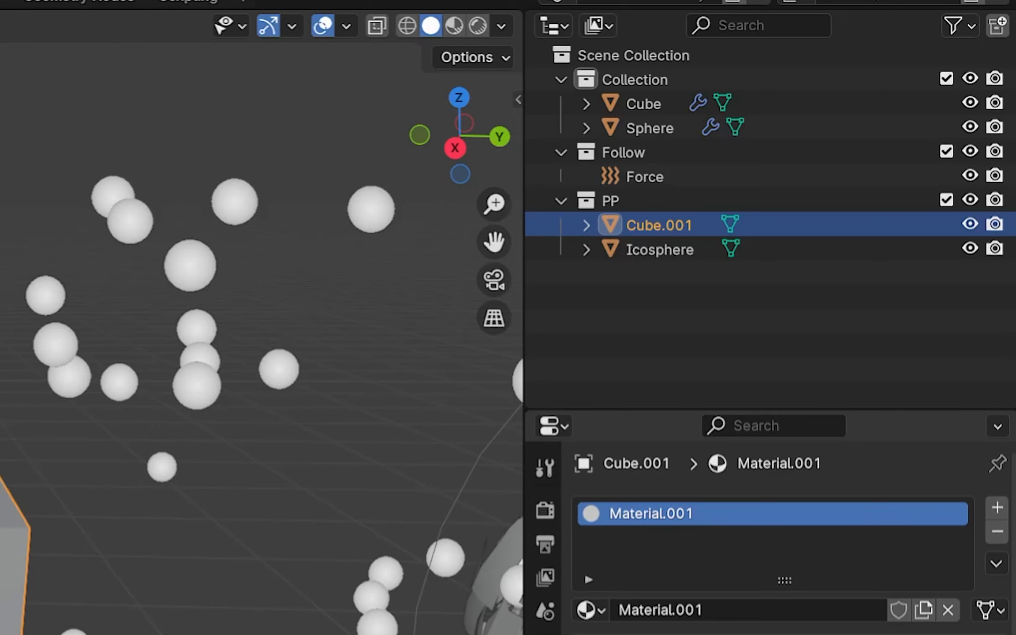
click(970, 201)
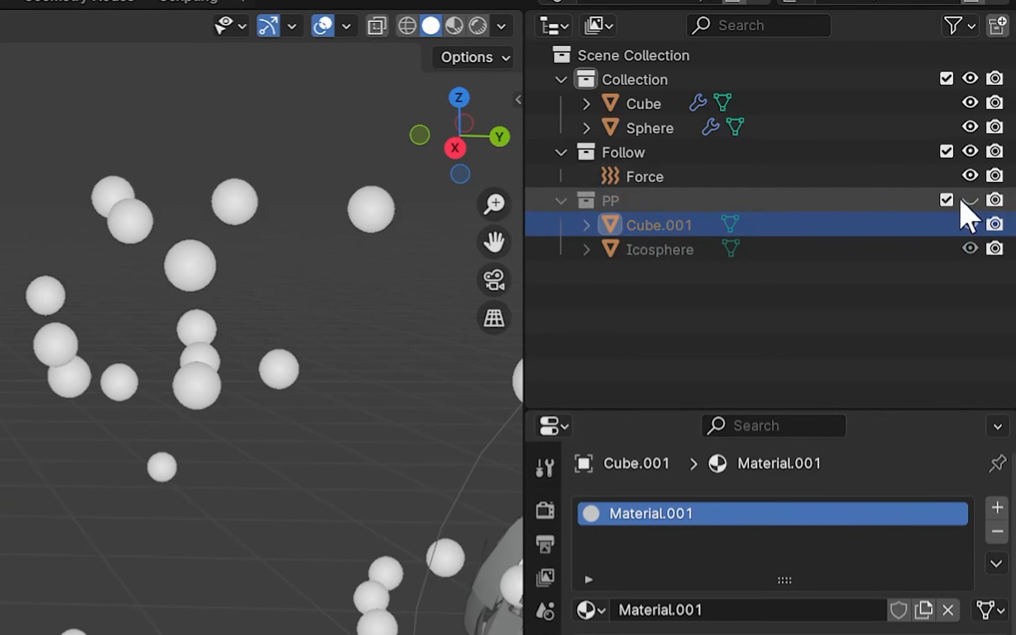
click(948, 201)
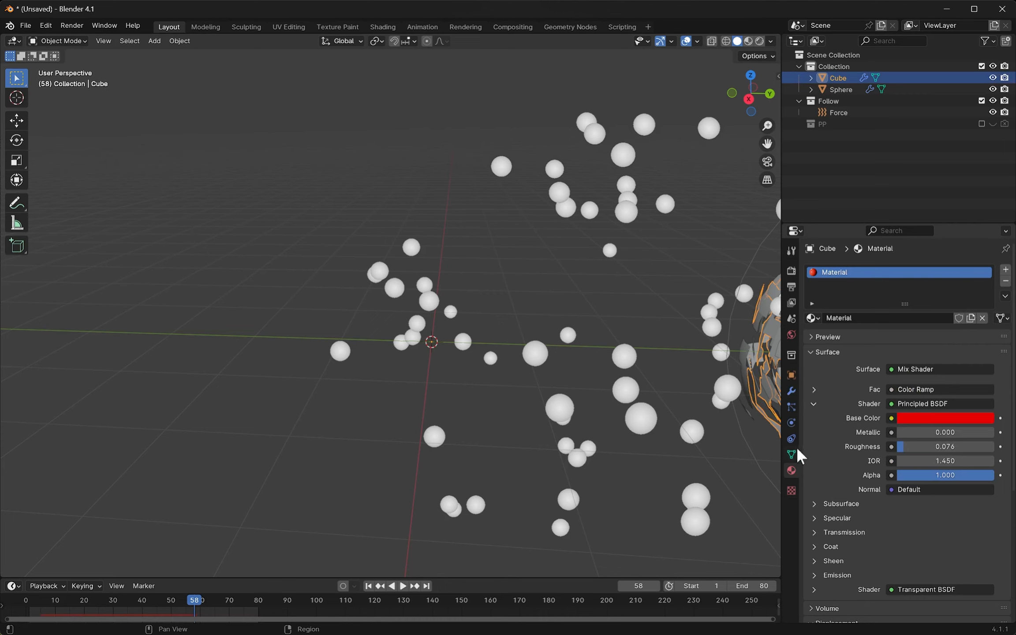
- Set the original cube's follow particle system to render as Collection, using PP as the instance collection
click(793, 405)
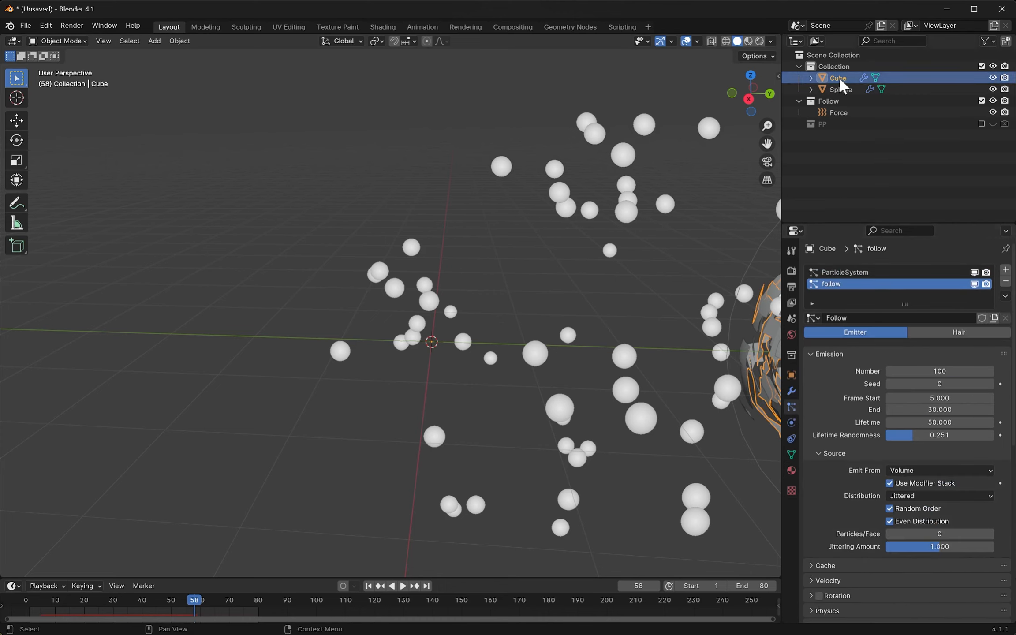
scroll(840, 478, down, 5)
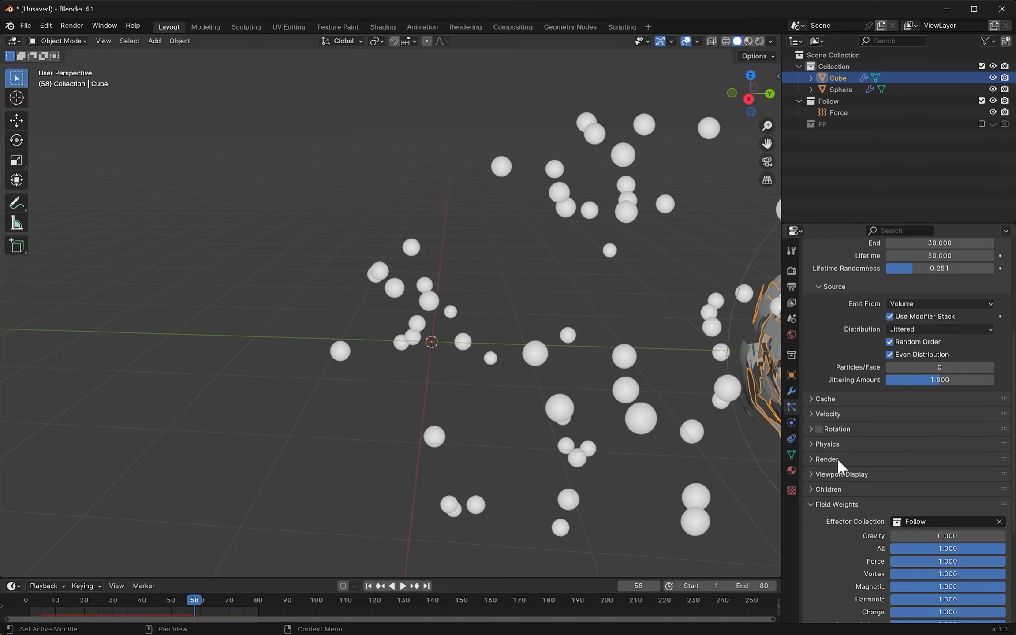
click(838, 458)
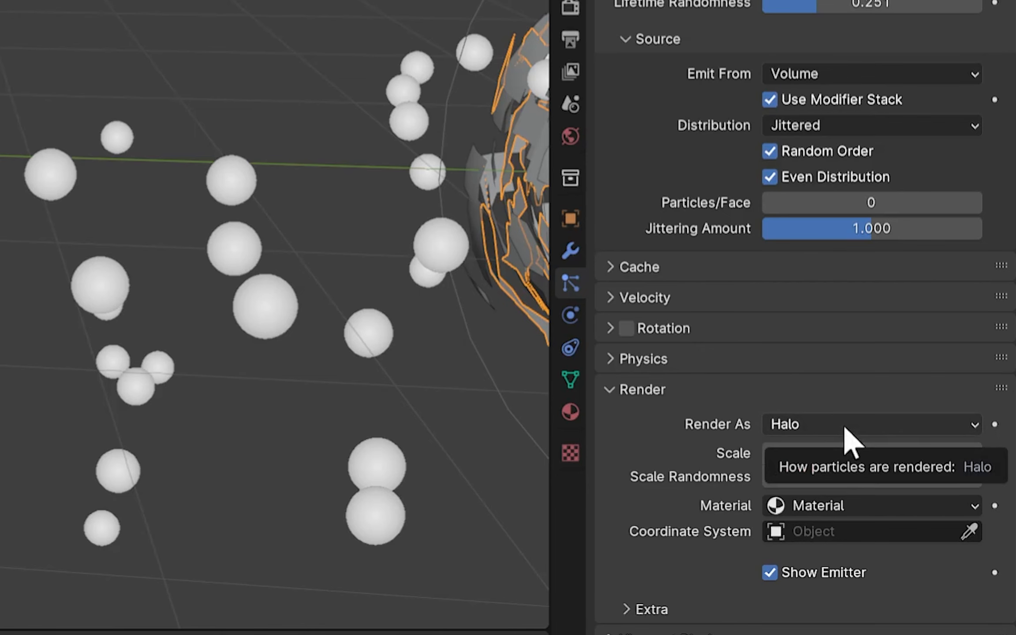
click(927, 479)
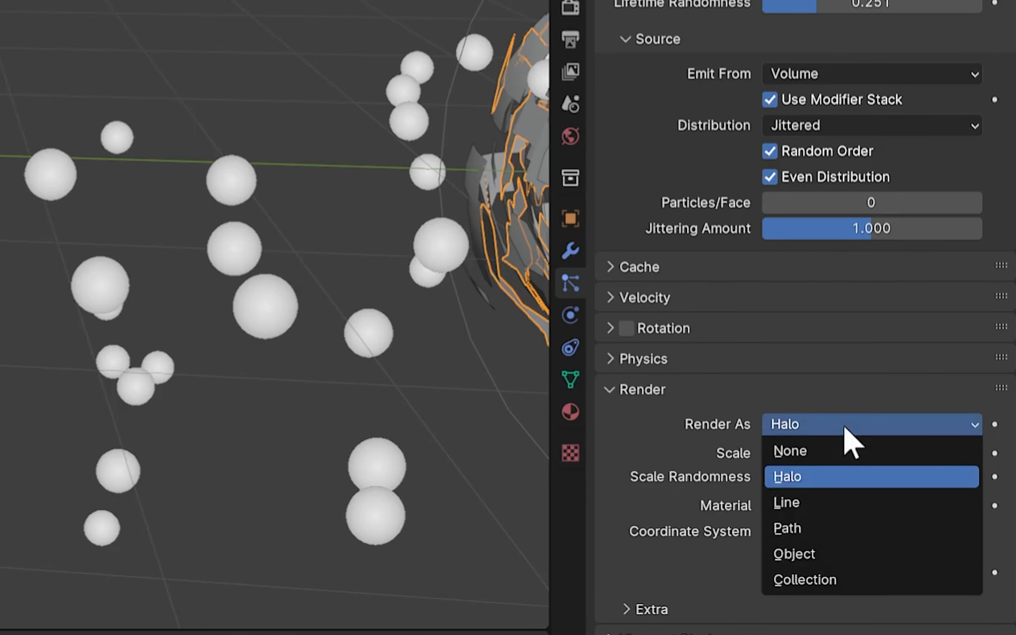
click(833, 581)
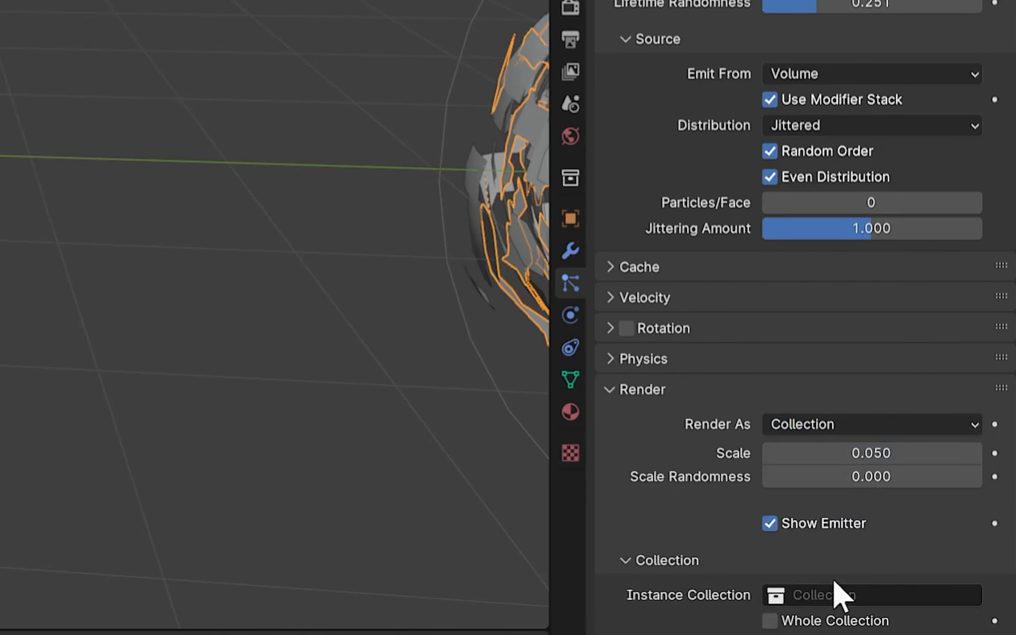
scroll(808, 561, down, 5)
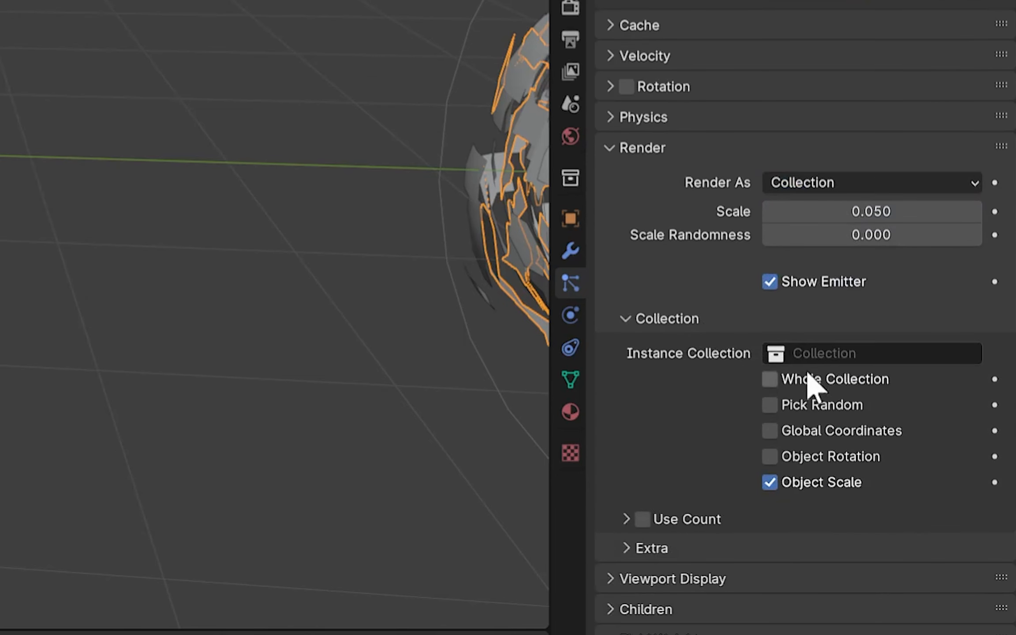
click(822, 358)
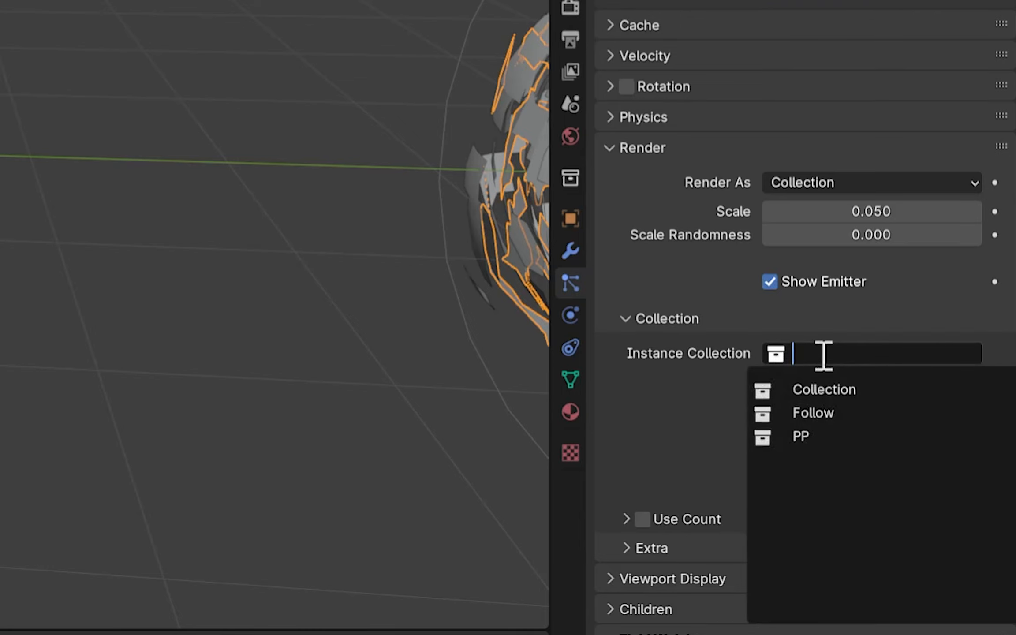
click(811, 437)
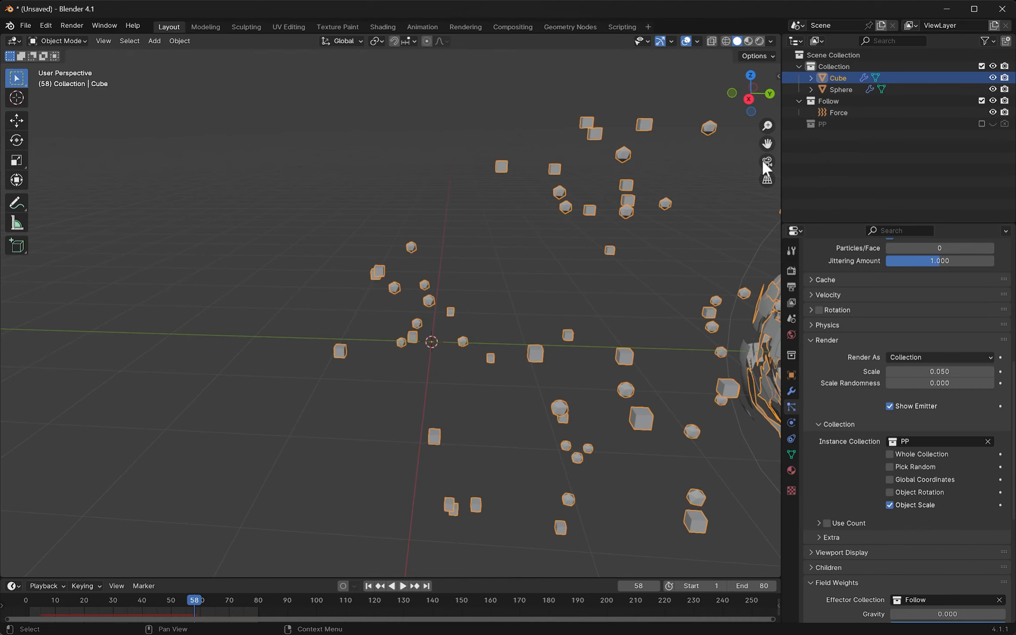
- Play the animation and inspect the cube and ico sphere instances up close
scroll(522, 375, up, 6)
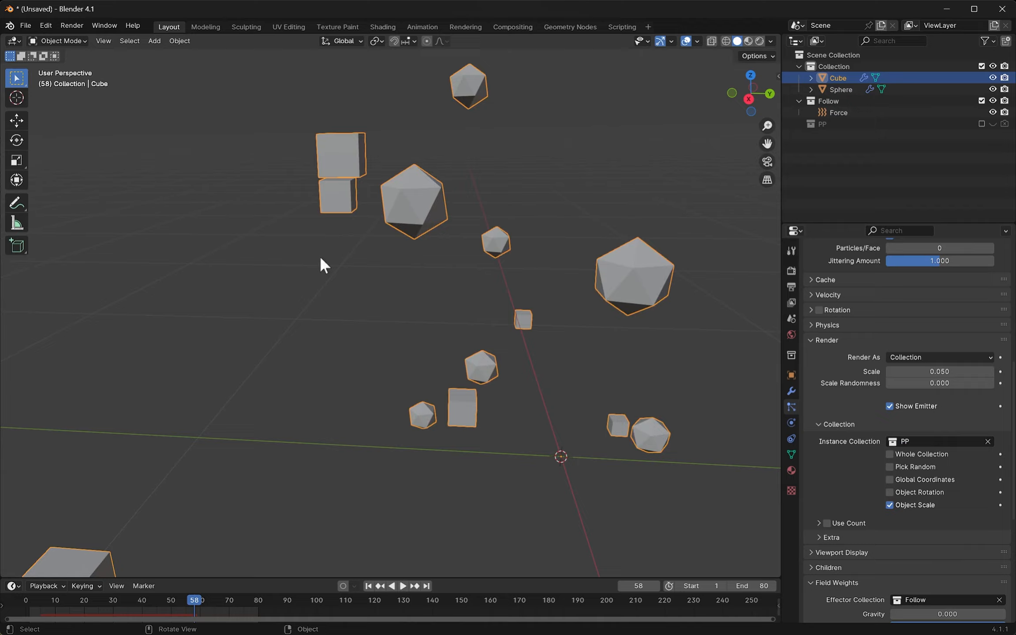
scroll(424, 282, down, 5)
shift+middle_drag(760, 438, 497, 362)
scroll(497, 363, down, 4)
key(space)
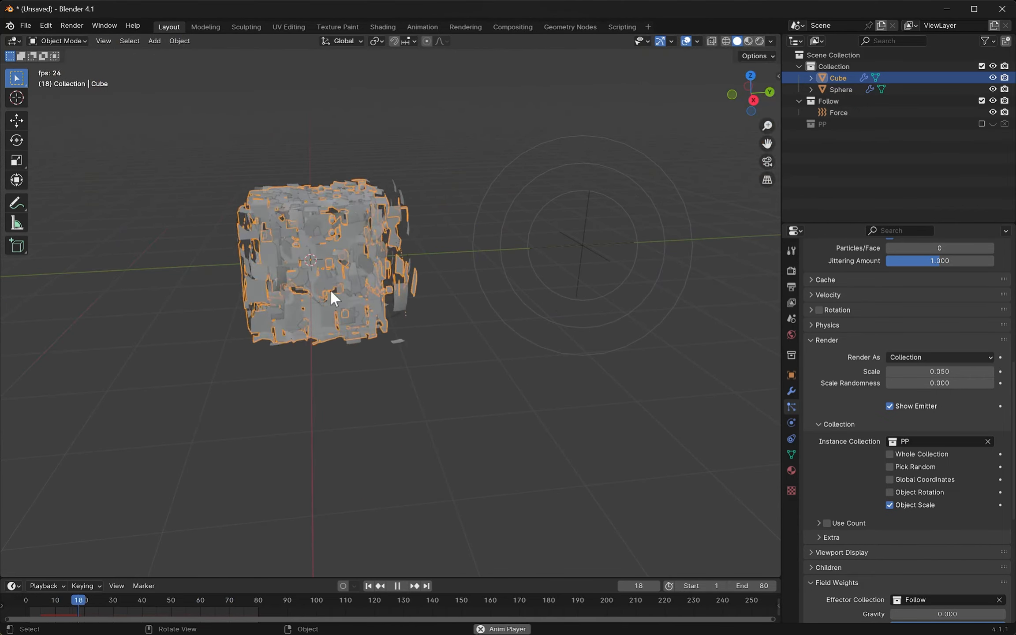
key(space)
scroll(450, 326, up, 5)
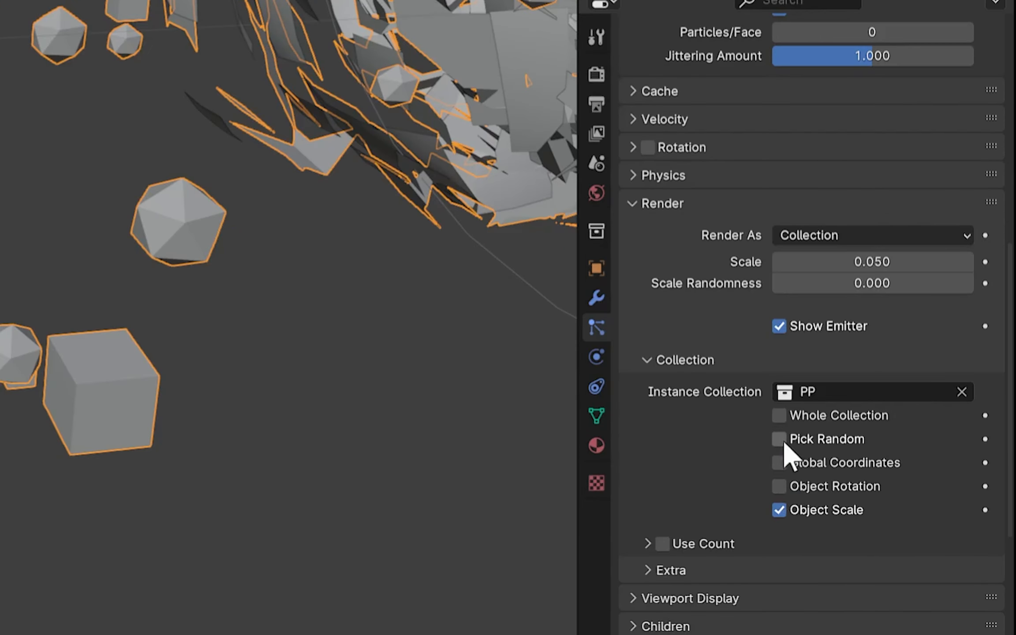
- Enable Pick Random and particle Rotation for the follow system, with Randomize 0.618, Phase -0.036 and Randomize Phase 0.487
click(890, 467)
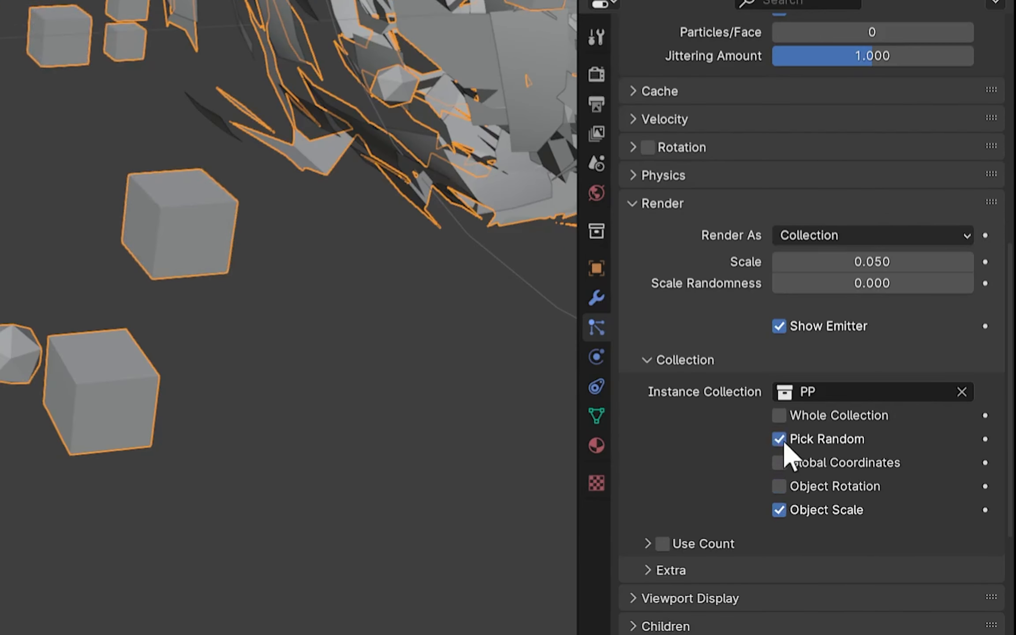
scroll(778, 409, up, 6)
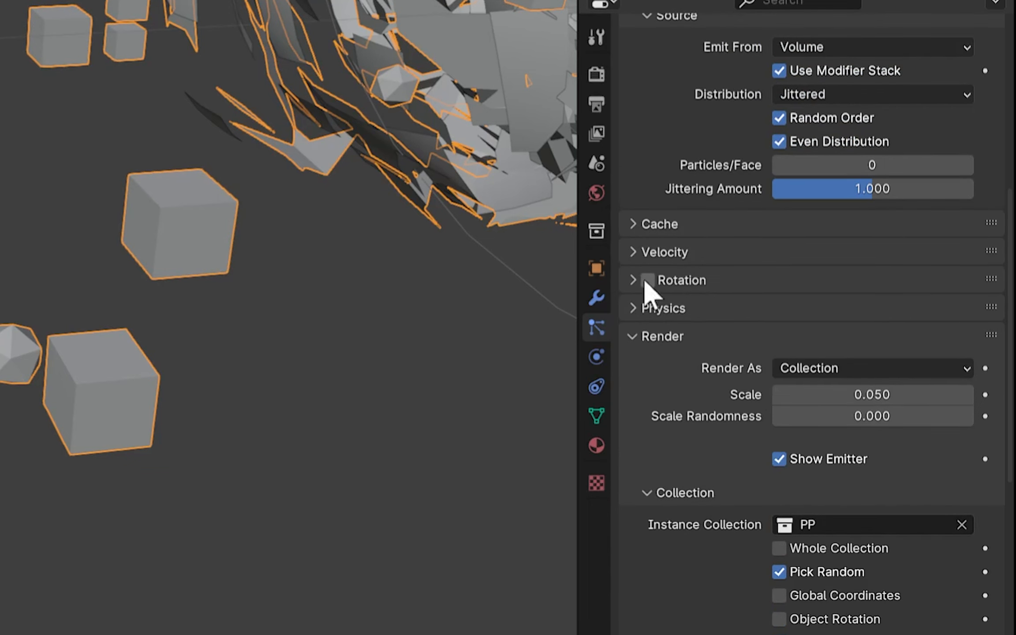
click(653, 284)
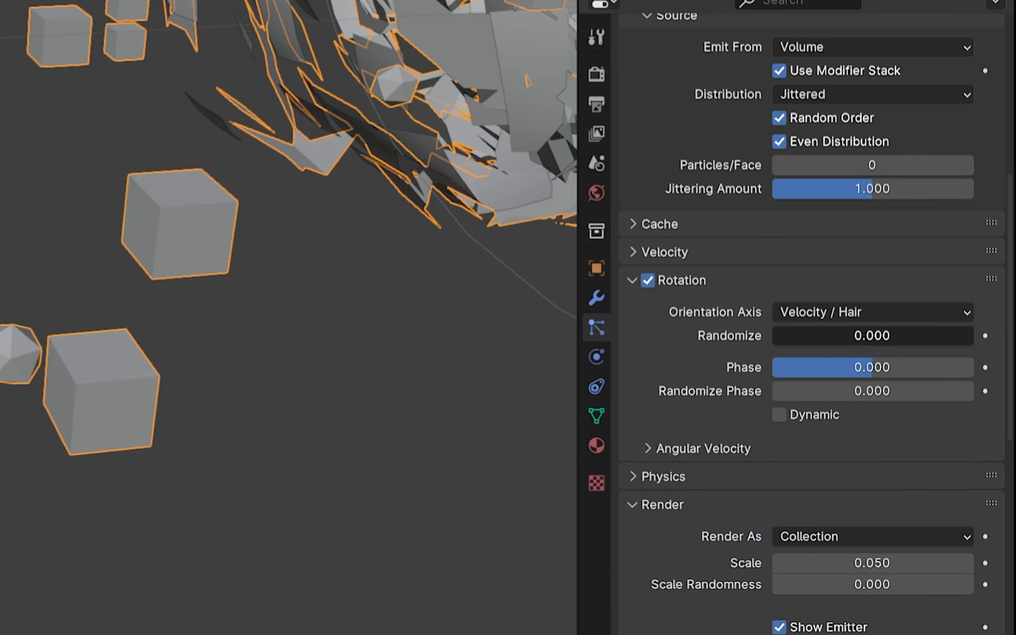
drag(776, 336, 852, 342)
drag(814, 397, 764, 401)
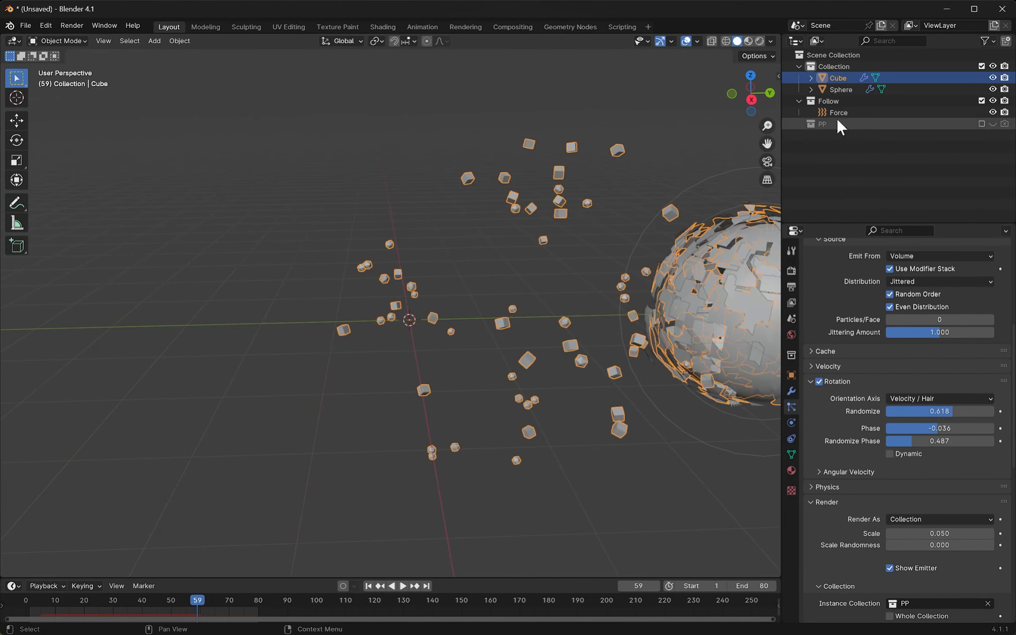
- Add a Turbulence force field inside the Follow collection
click(829, 101)
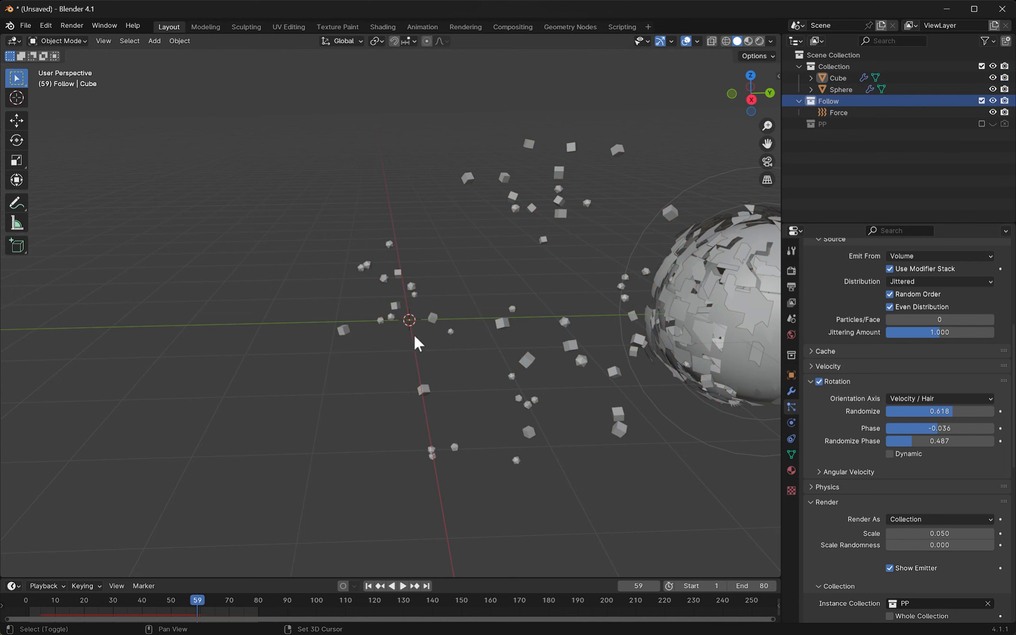
key(shift+a)
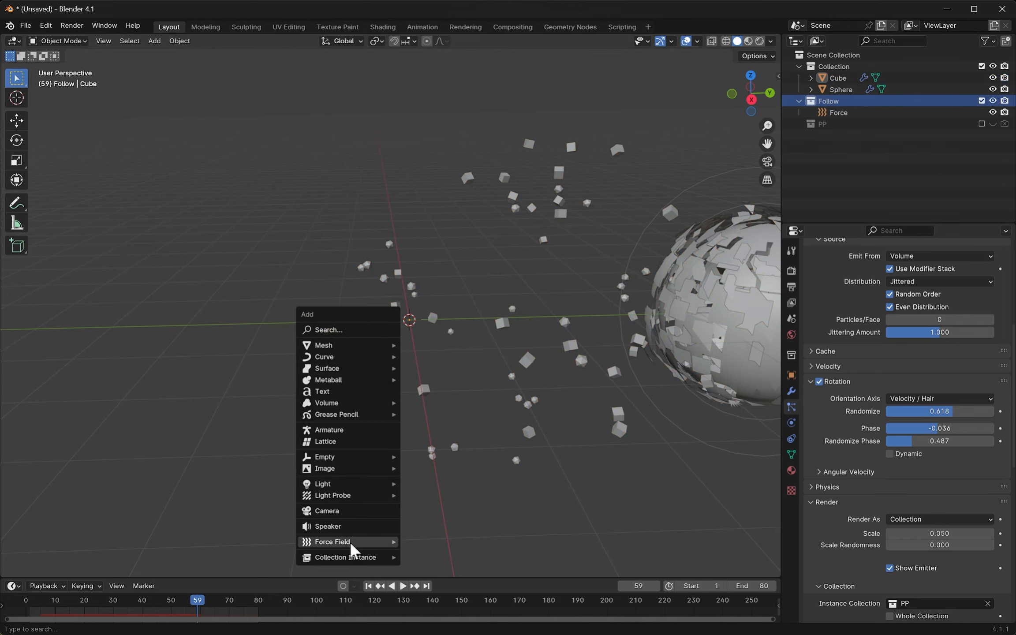
mouse_move(400, 547)
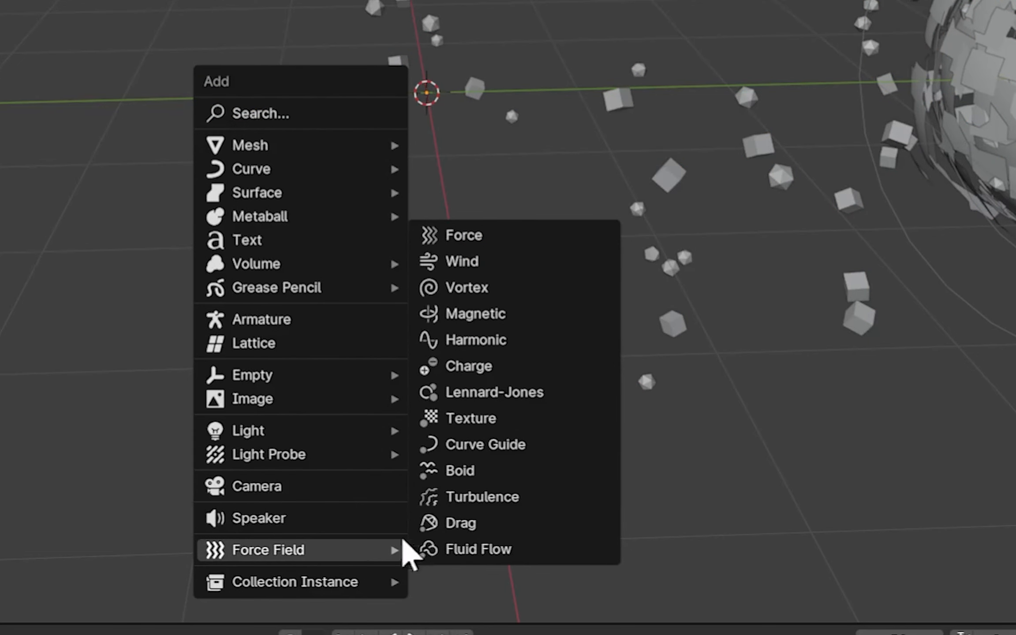
click(491, 502)
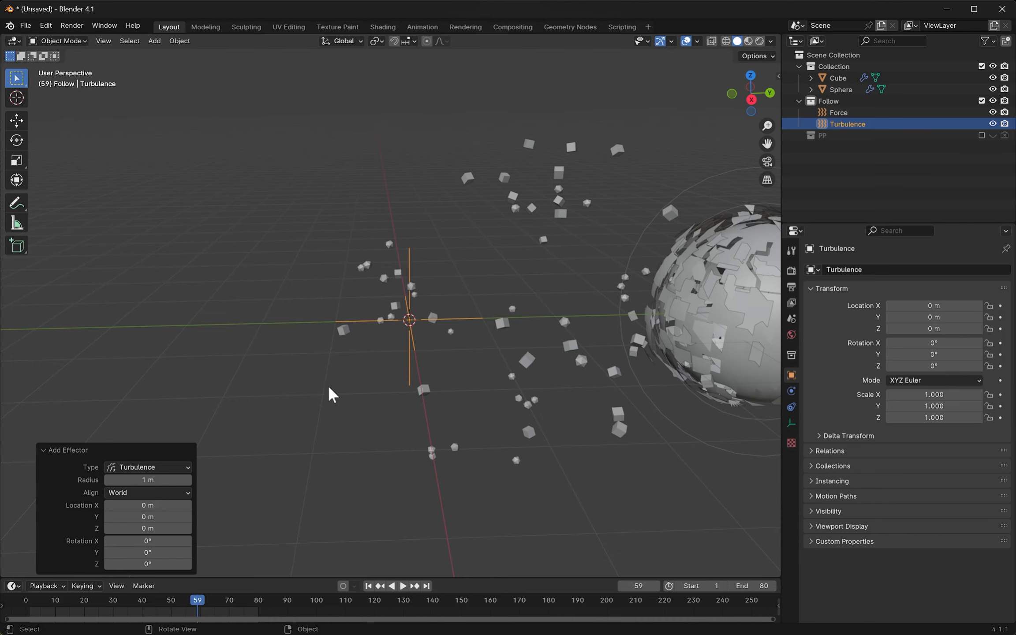
- Play the animation from the first frame to check how the turbulence affects the particles
click(368, 586)
key(space)
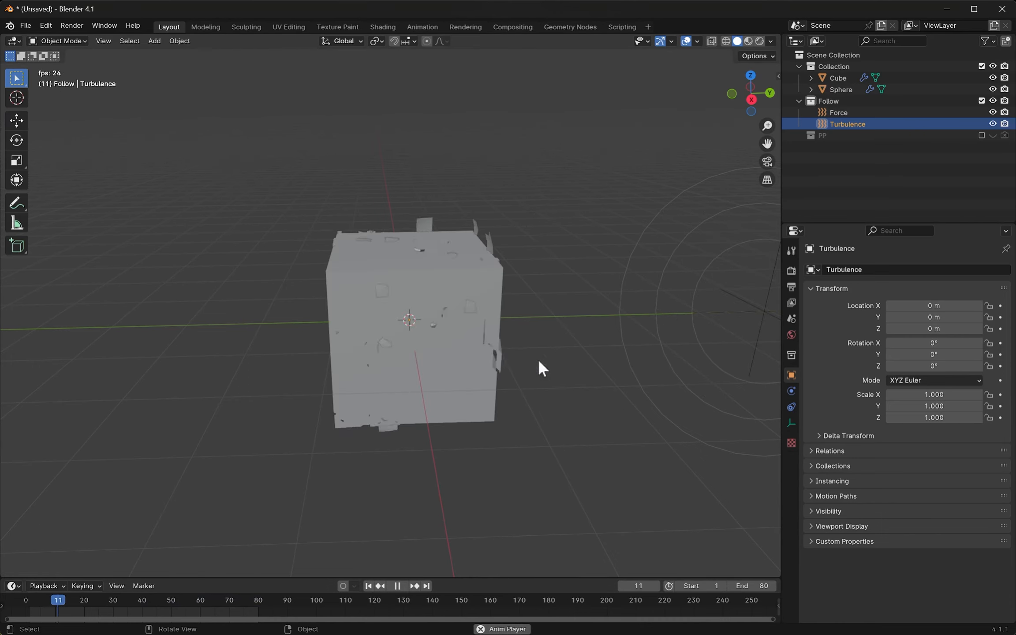
key(space)
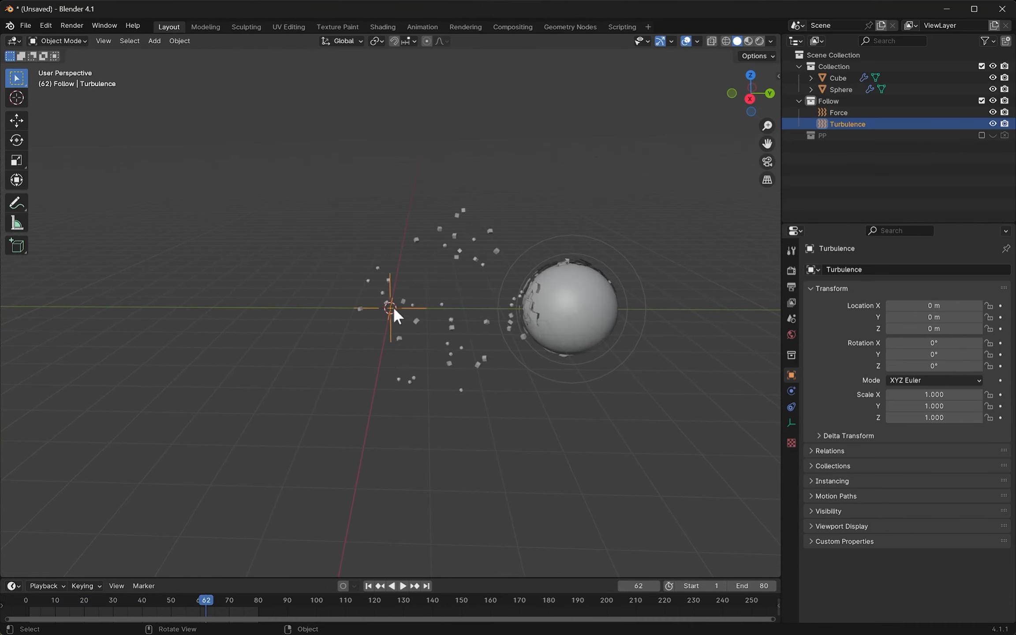
- Try a turbulence strength of 24.4 and replay the animation from the start
click(792, 392)
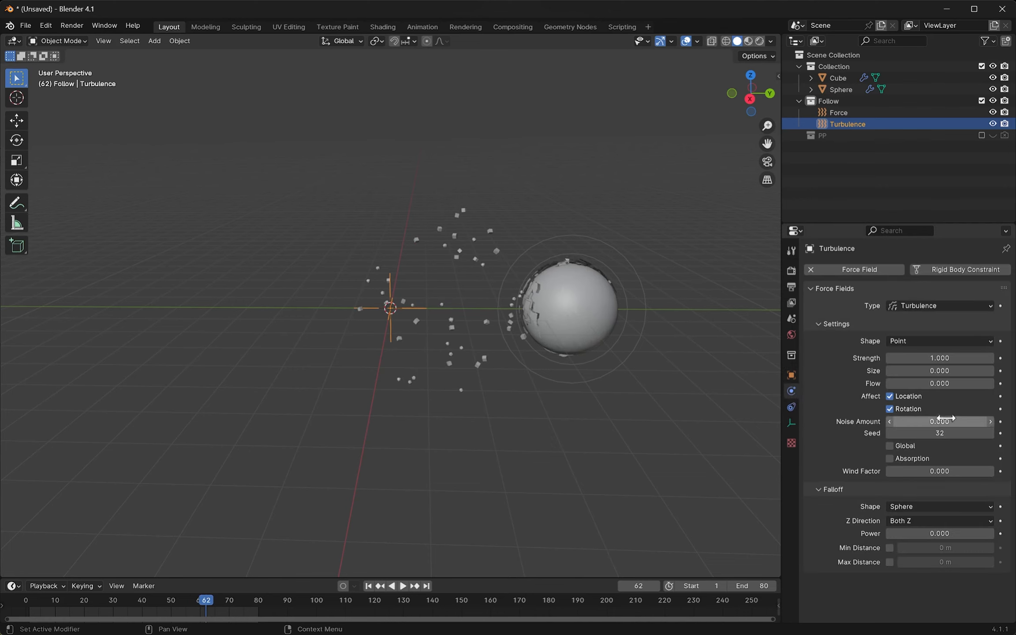
click(368, 586)
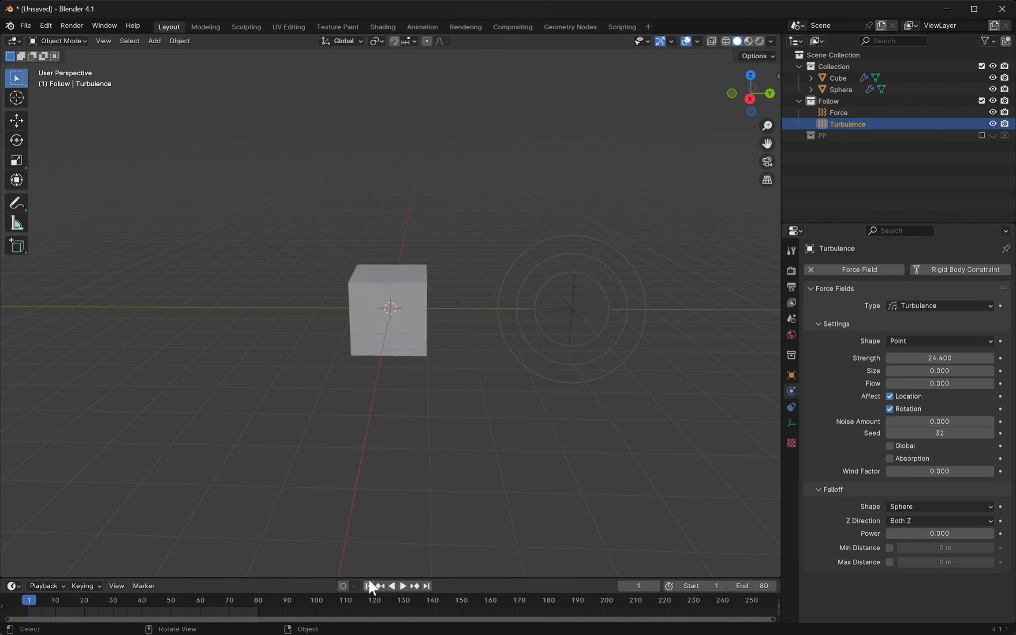
key(space)
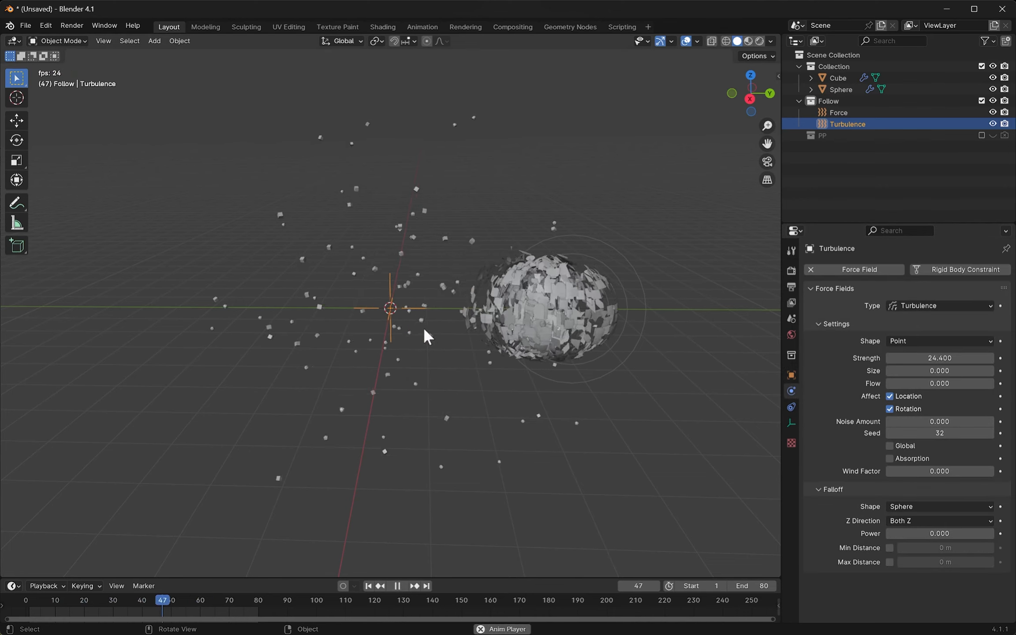
- Set the turbulence strength to 1.5 and replay the animation from the start
click(960, 358)
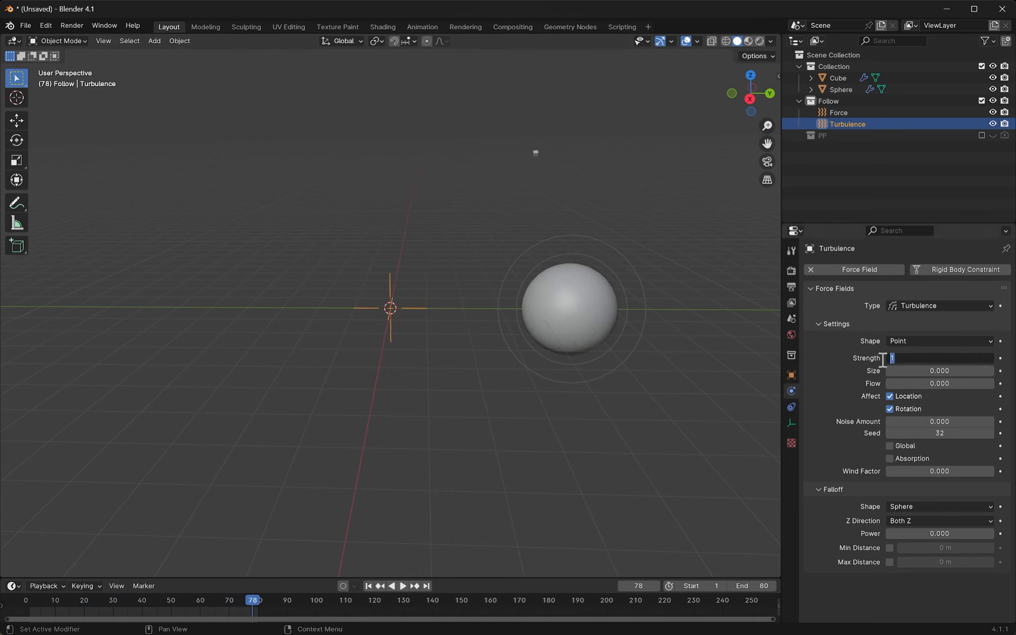
click(369, 586)
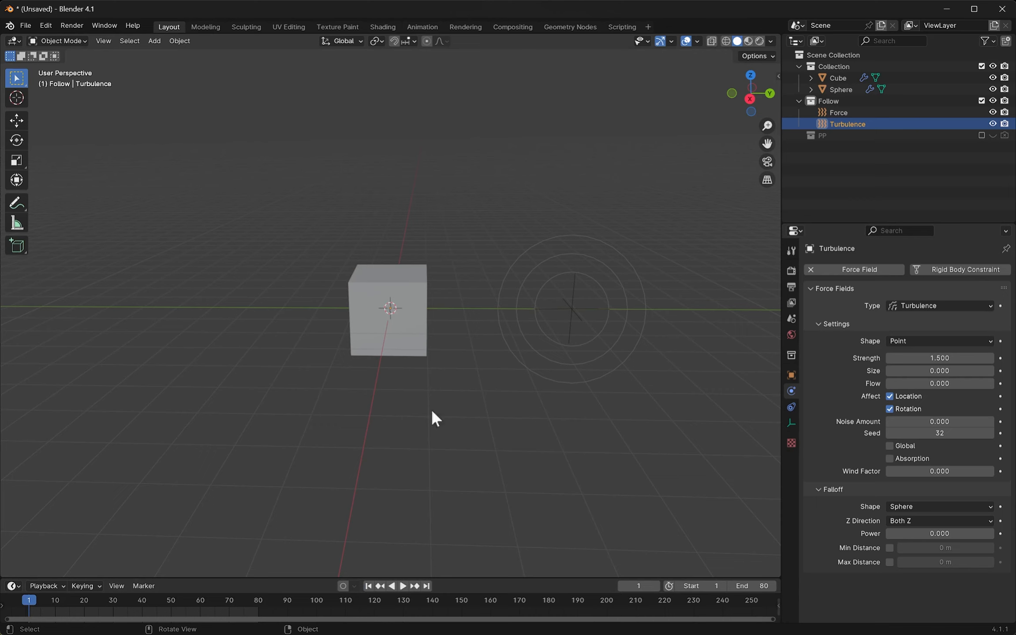
key(space)
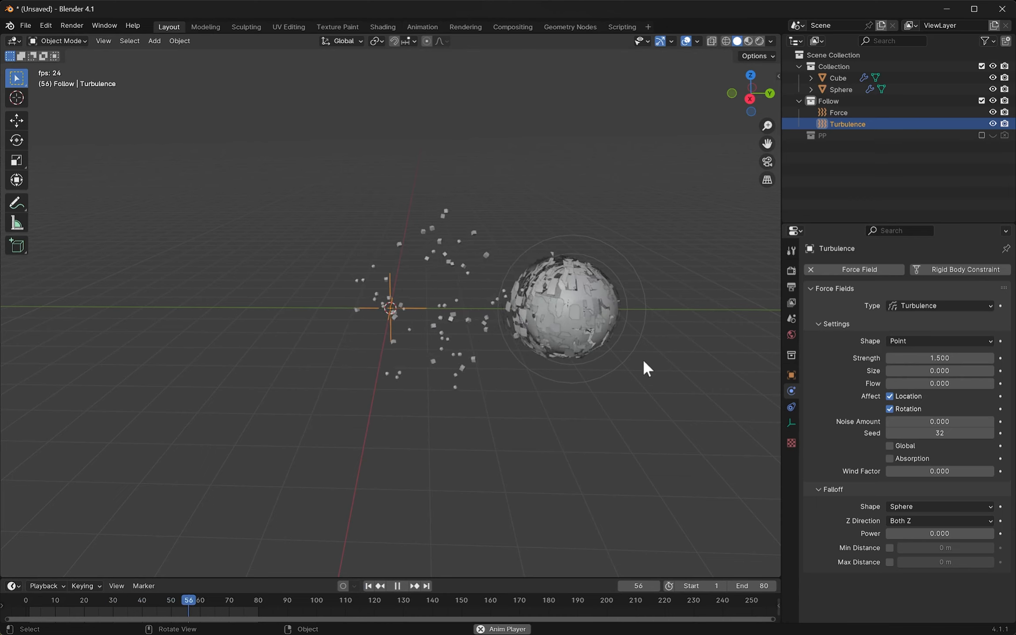
key(space)
- Set the Noise Amount of the Force field around the sphere to 2.5 and replay the animation from the start
click(617, 349)
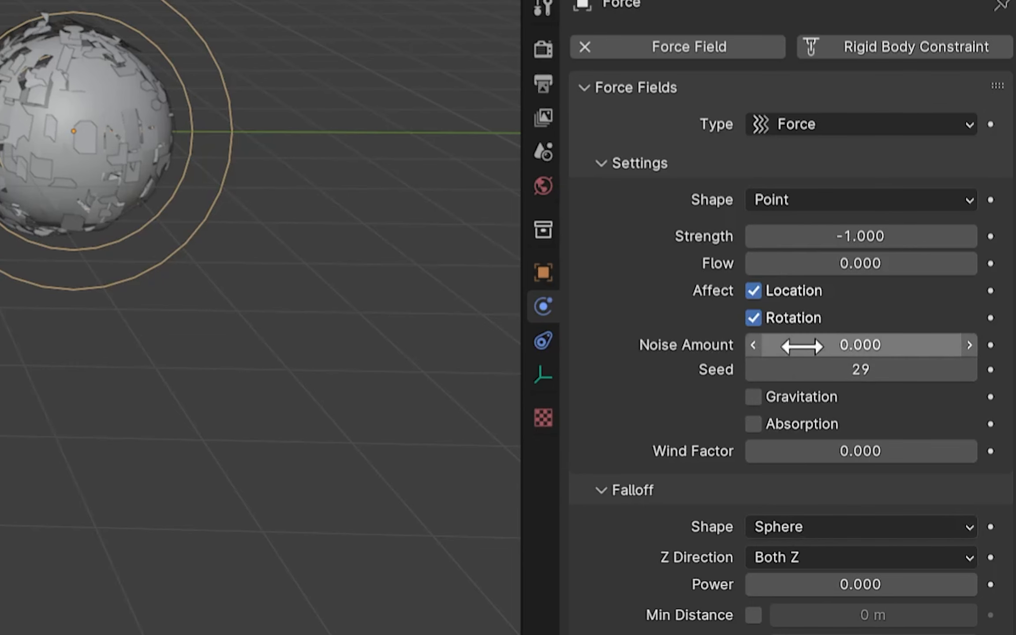
drag(906, 408, 910, 408)
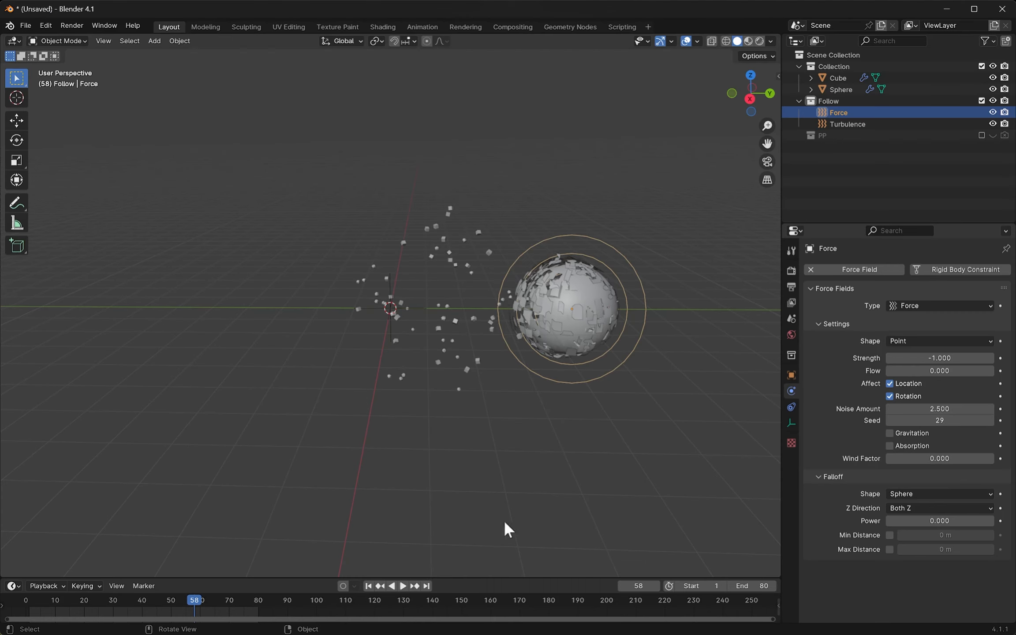
click(368, 586)
key(space)
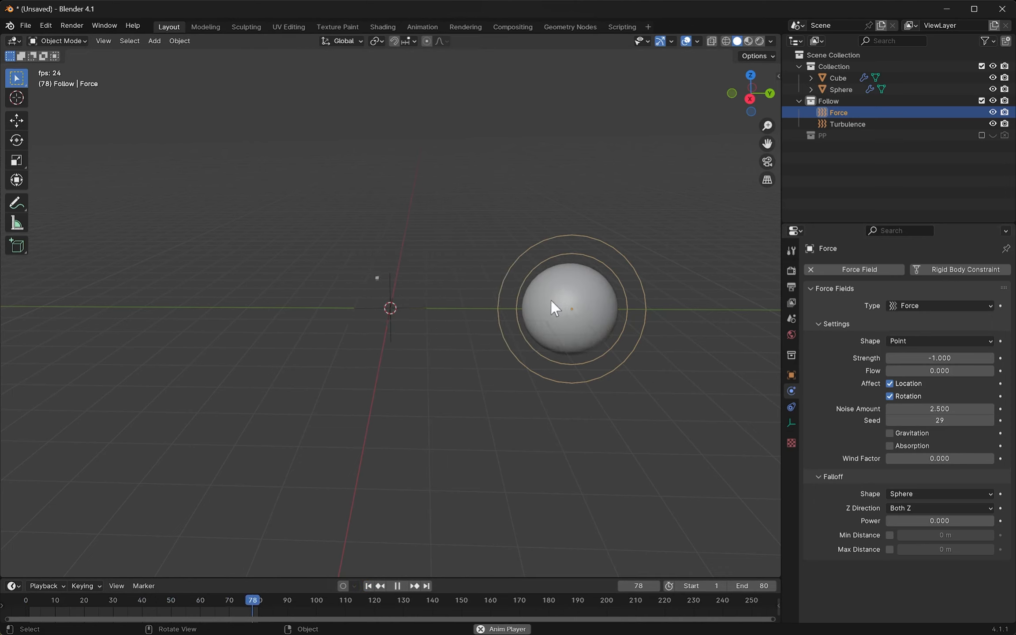
key(space)
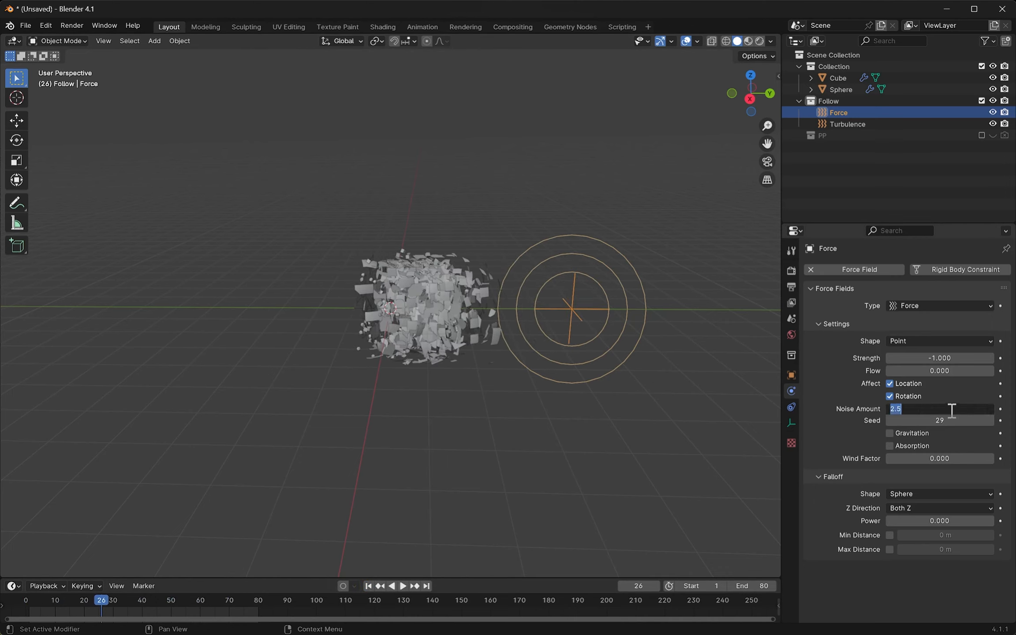
- Set the Noise Amount of the Force field around the sphere to 1 and replay the animation from the start
click(369, 586)
key(space)
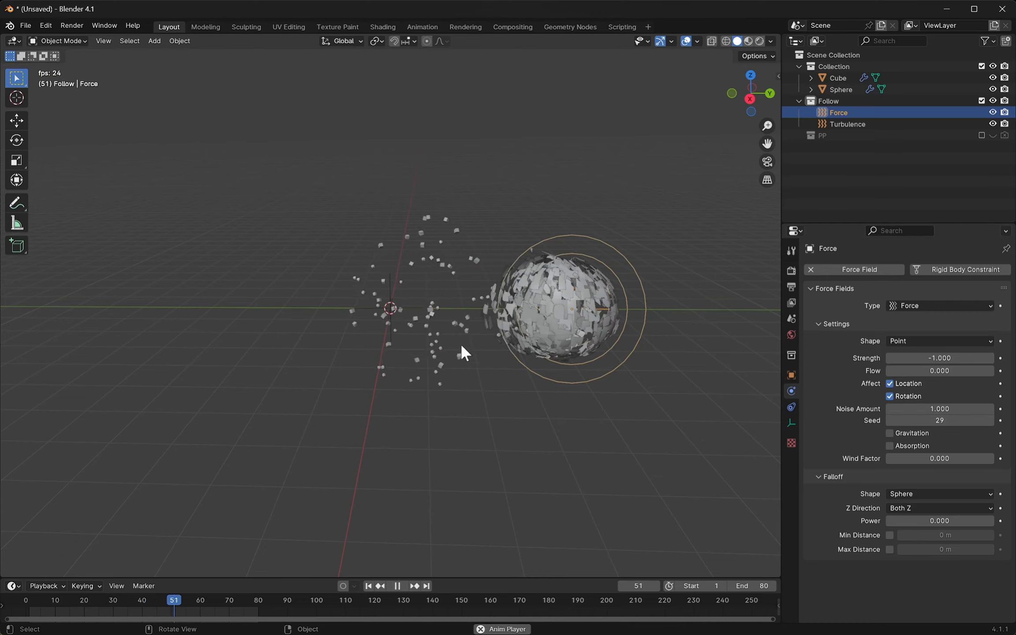
key(space)
- Select the Turbulence field at the cube's position and replay the animation from the first frame to check the particle motion
click(389, 310)
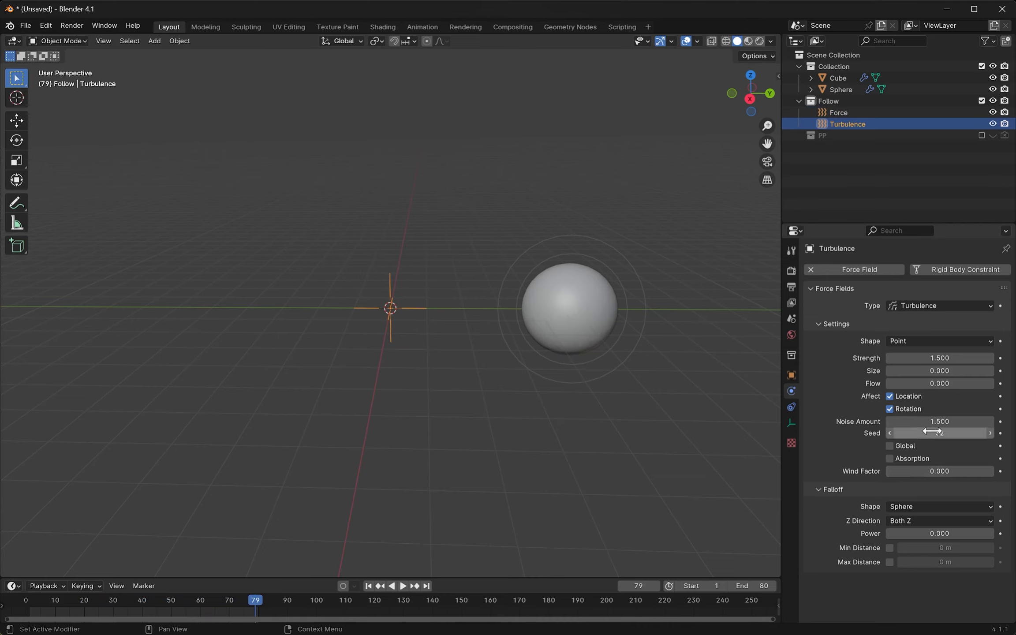
click(368, 586)
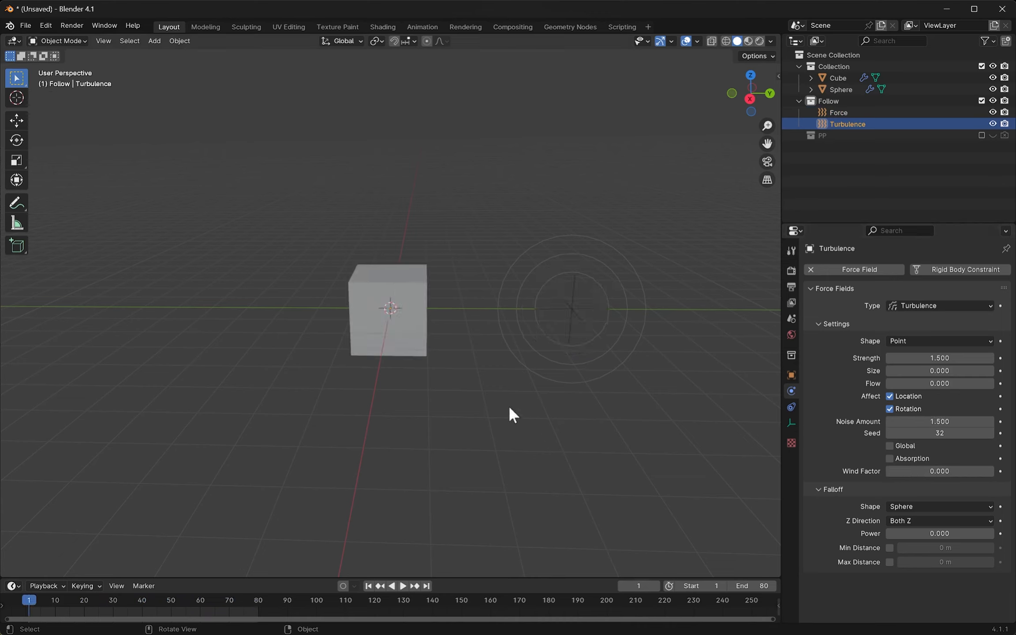
key(space)
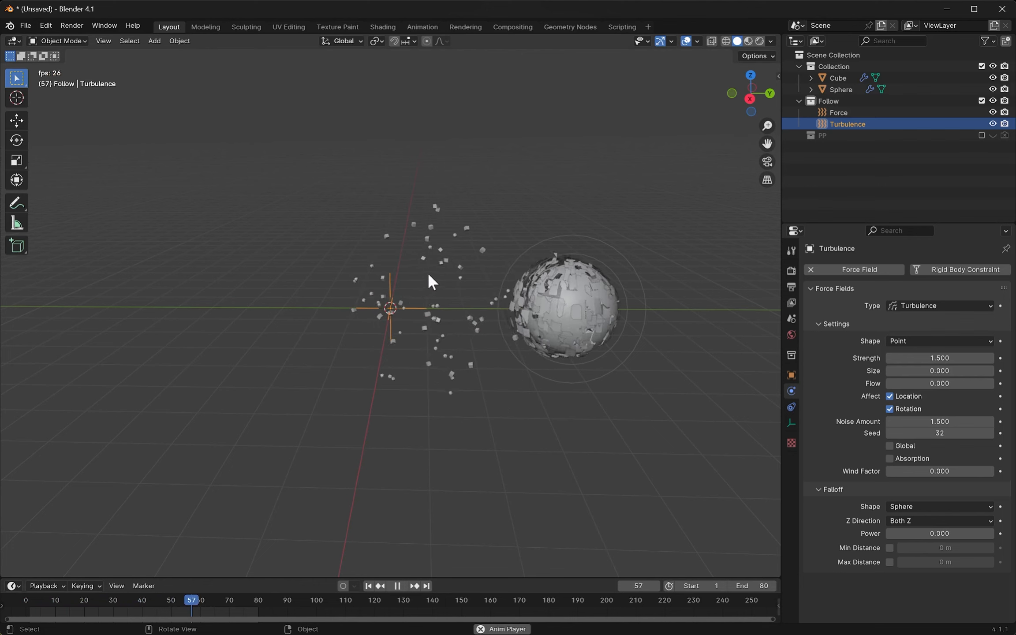
key(space)
- Add a camera to the scene
middle_drag(499, 288, 508, 340)
key(shift+a)
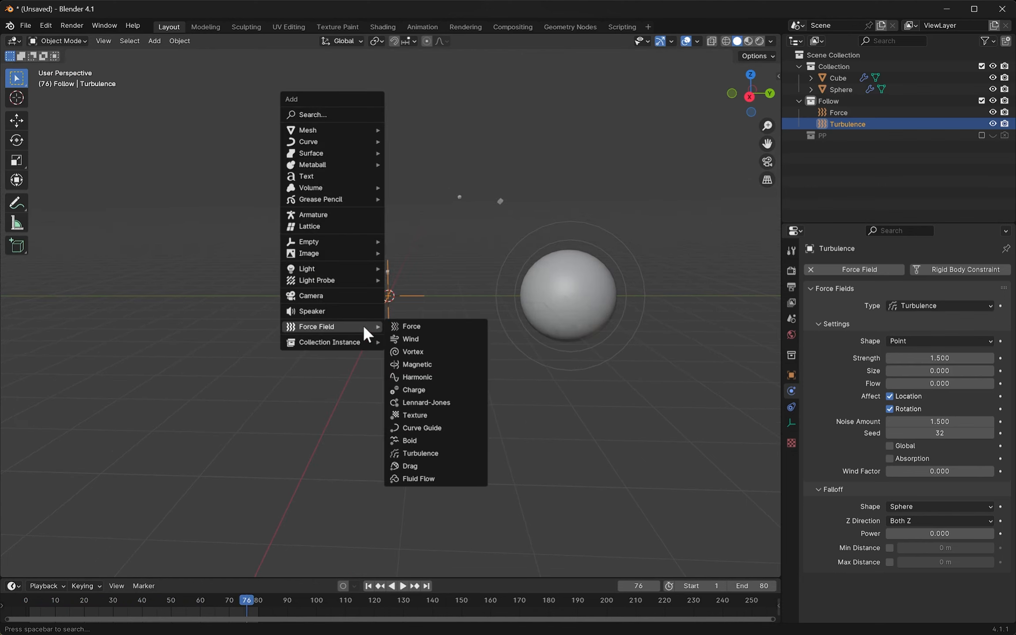
click(337, 300)
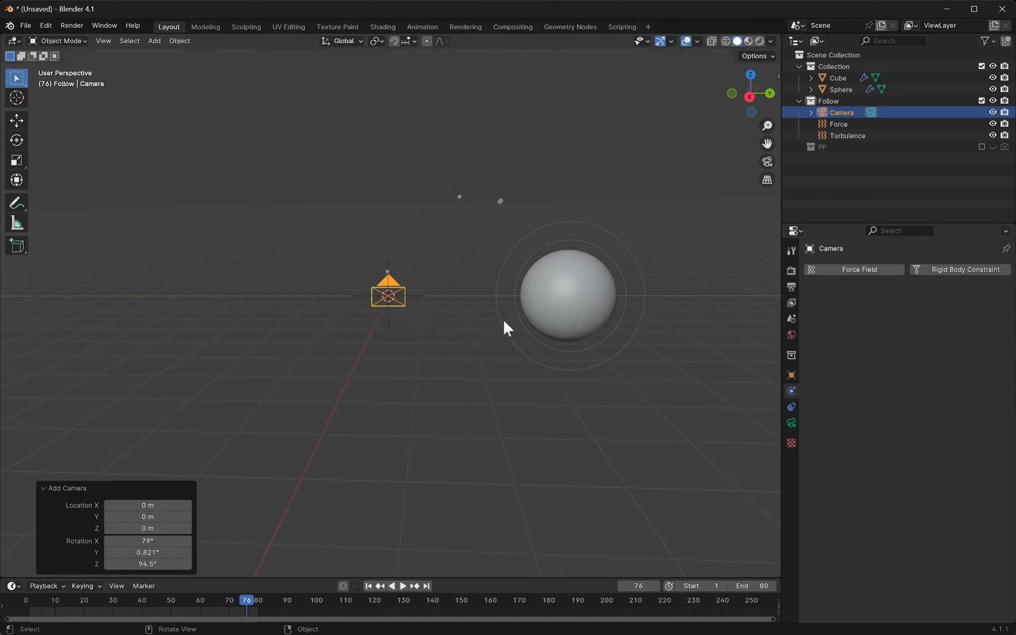
- Align the new camera to the current view, frame both the cube and sphere positions with it, and play the animation through it
key(ctrl+KP_0)
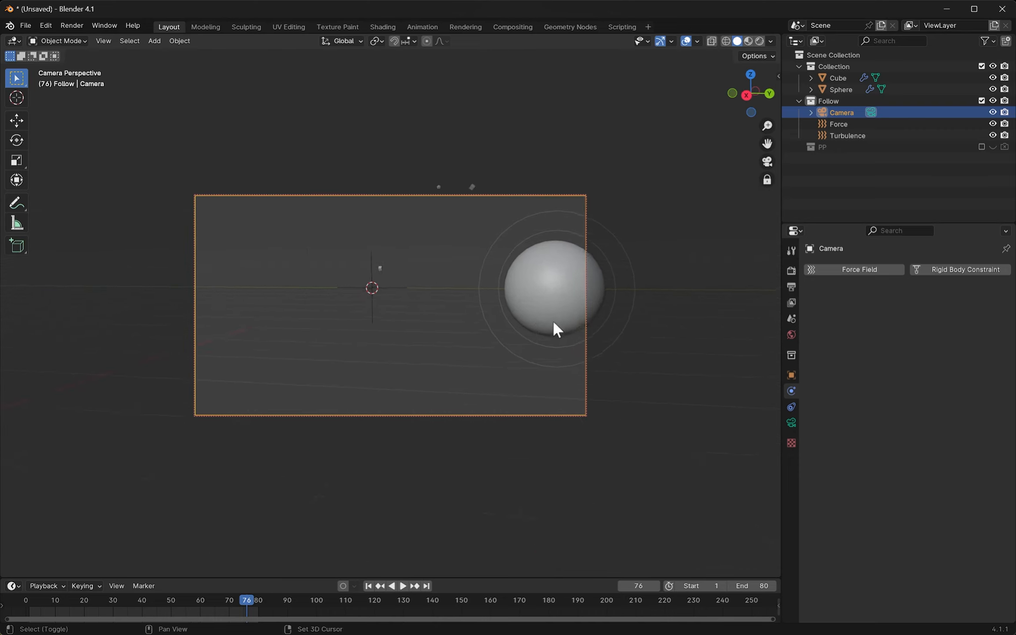
middle_drag(554, 322, 566, 344)
click(767, 180)
scroll(566, 343, down, 5)
key(KP_0)
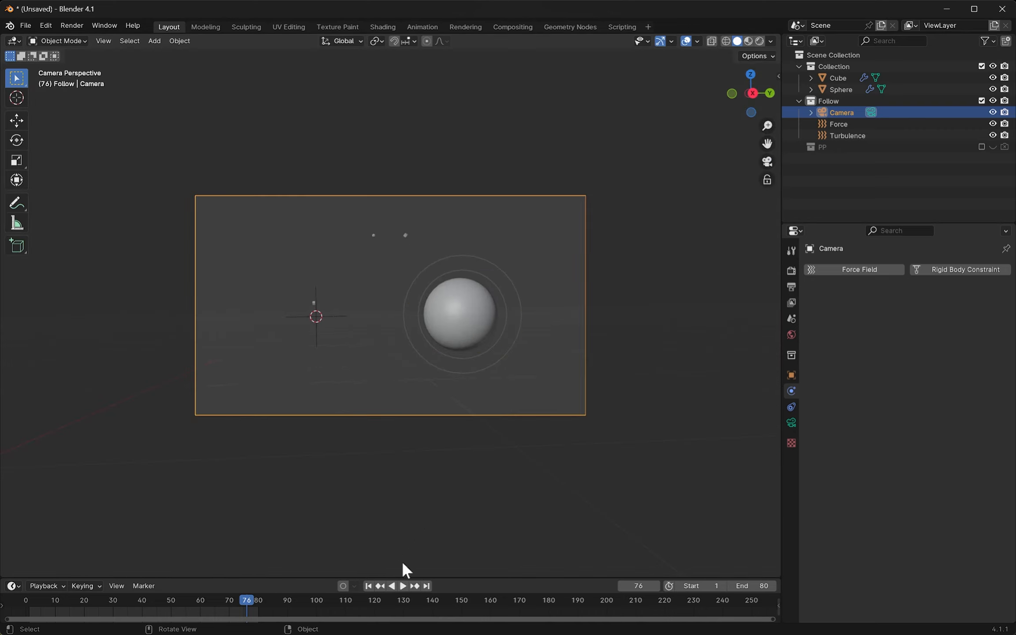
click(402, 586)
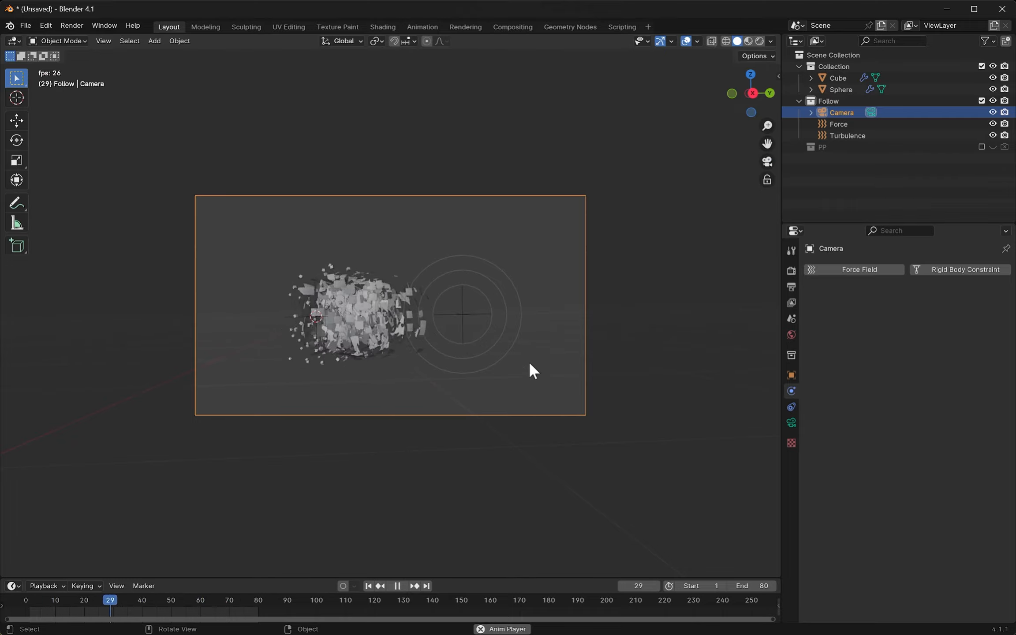
key(space)
- Set the Force field's strength to -2 and replay the animation from the start
click(838, 124)
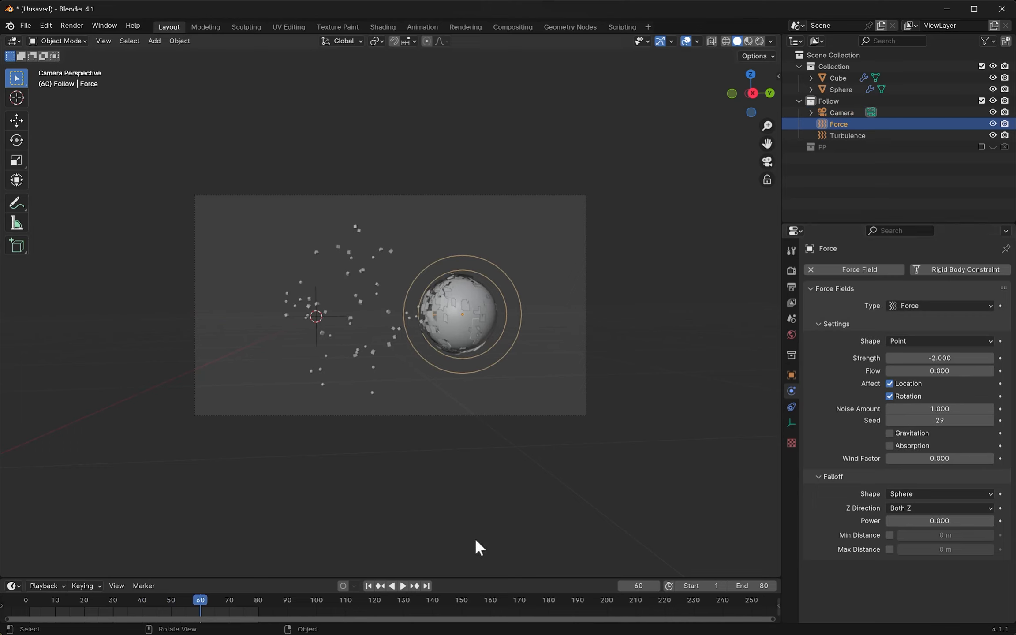
click(368, 586)
key(space)
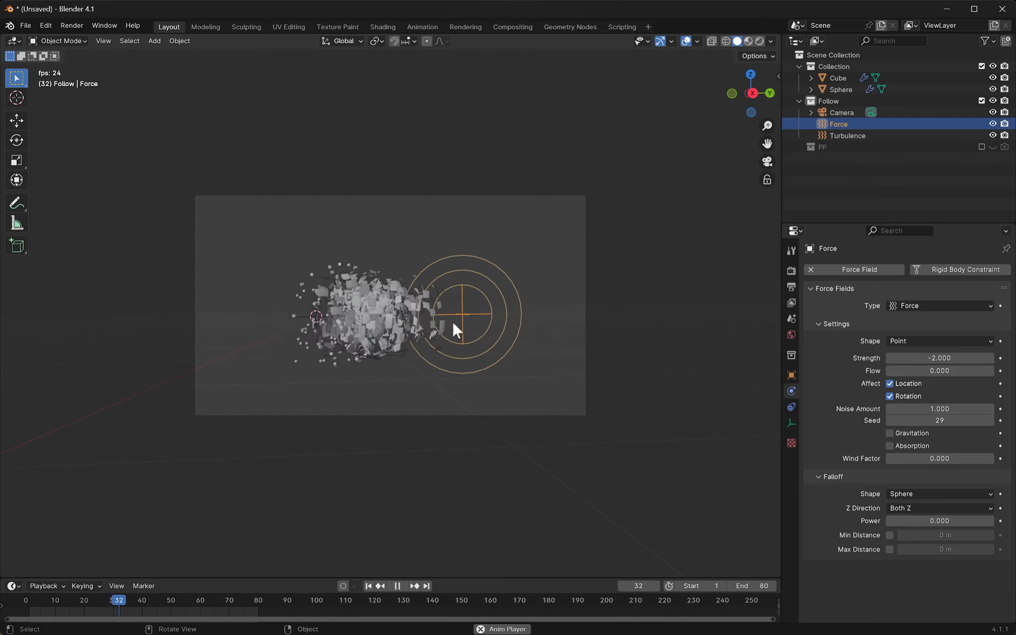
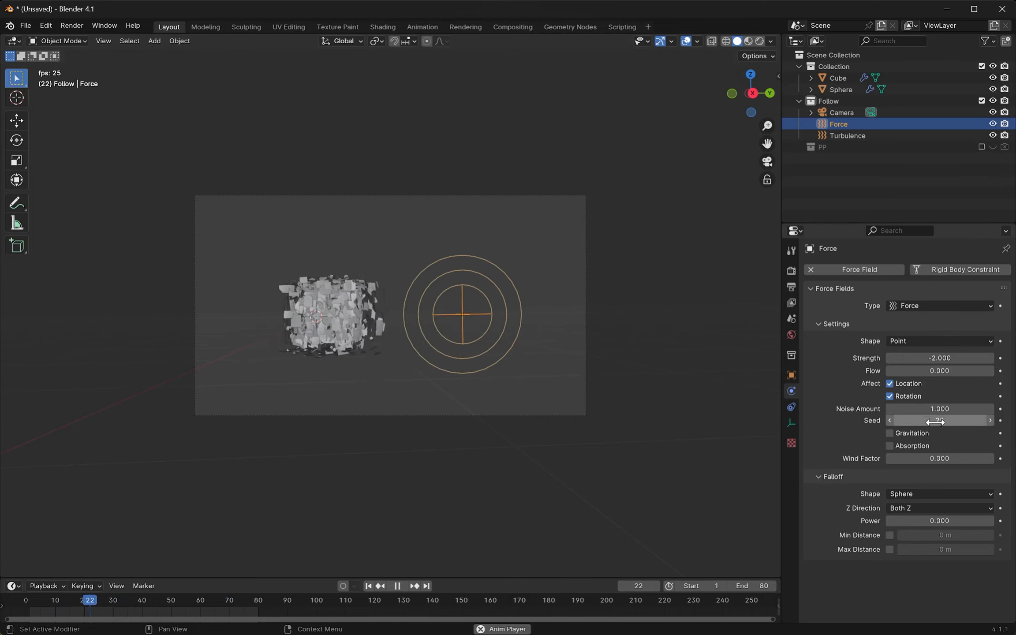
key(space)
- Play the animation outside the camera view to frame 48 and switch the viewport to Rendered shading
middle_drag(727, 293, 536, 358)
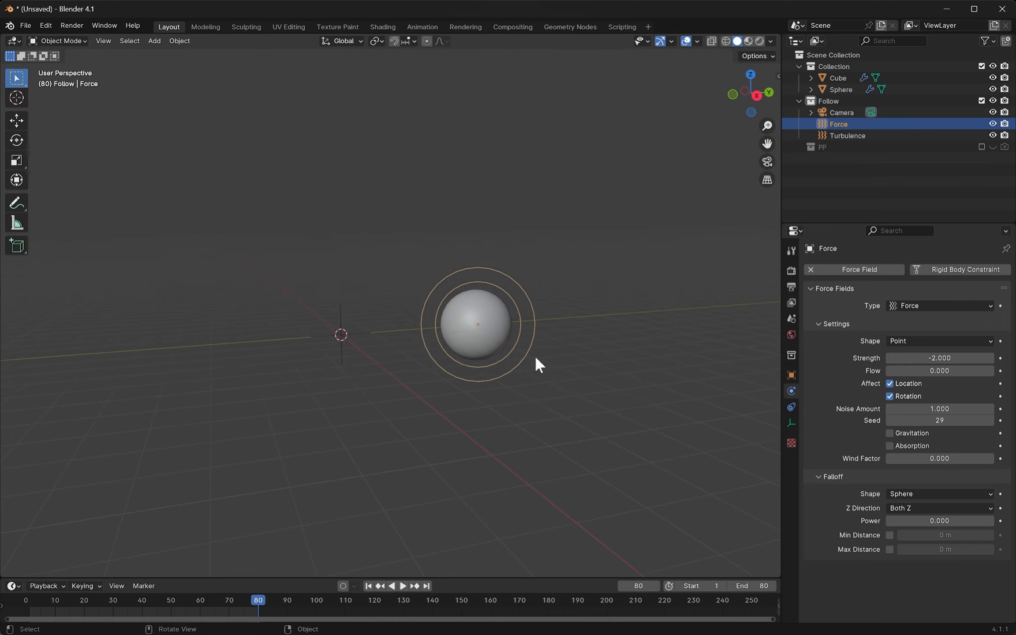
key(space)
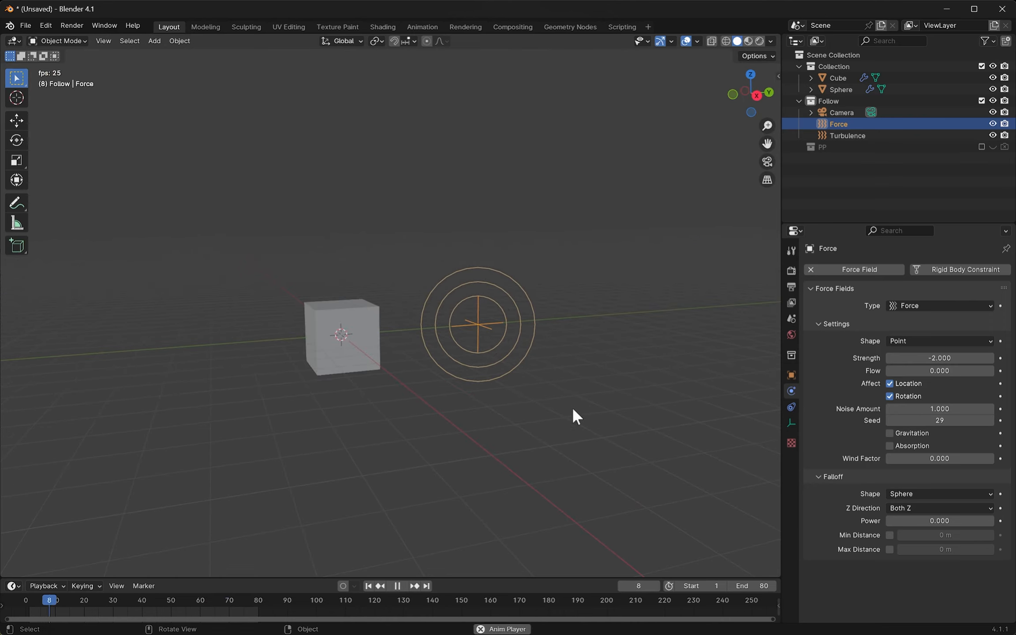
key(z)
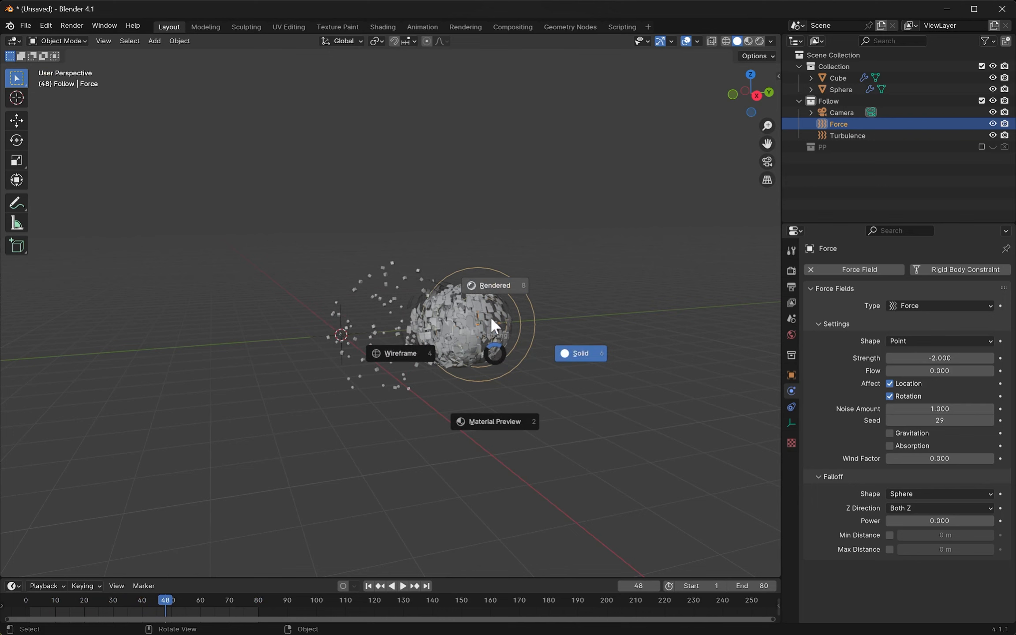
click(490, 316)
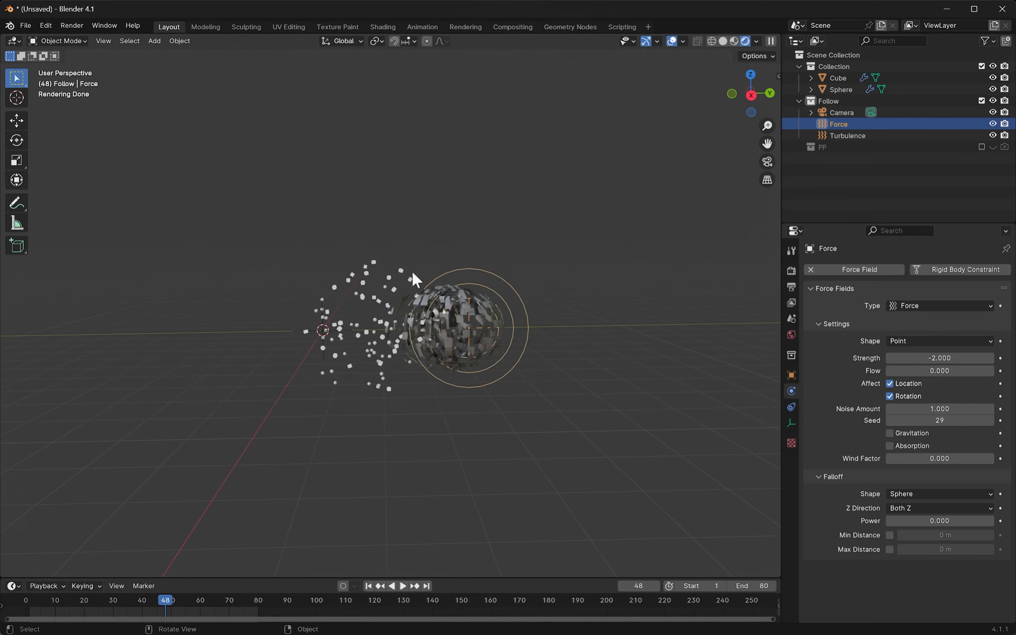
- In the Layout workspace, enlarge the timeline area, split it horizontally, and change the lower part to a Shader Editor
click(390, 26)
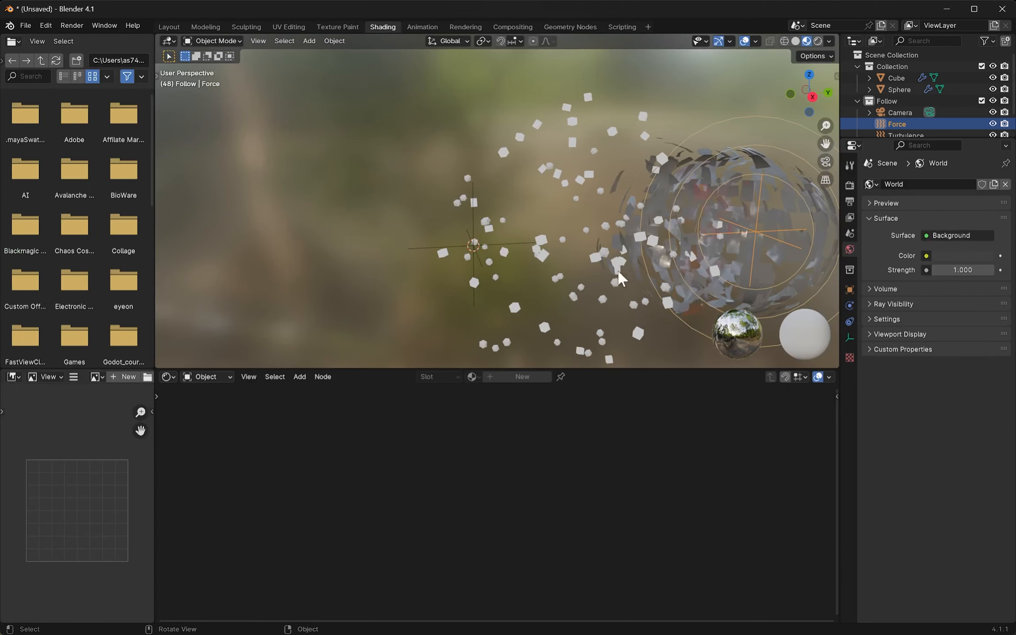
click(169, 27)
drag(486, 578, 513, 380)
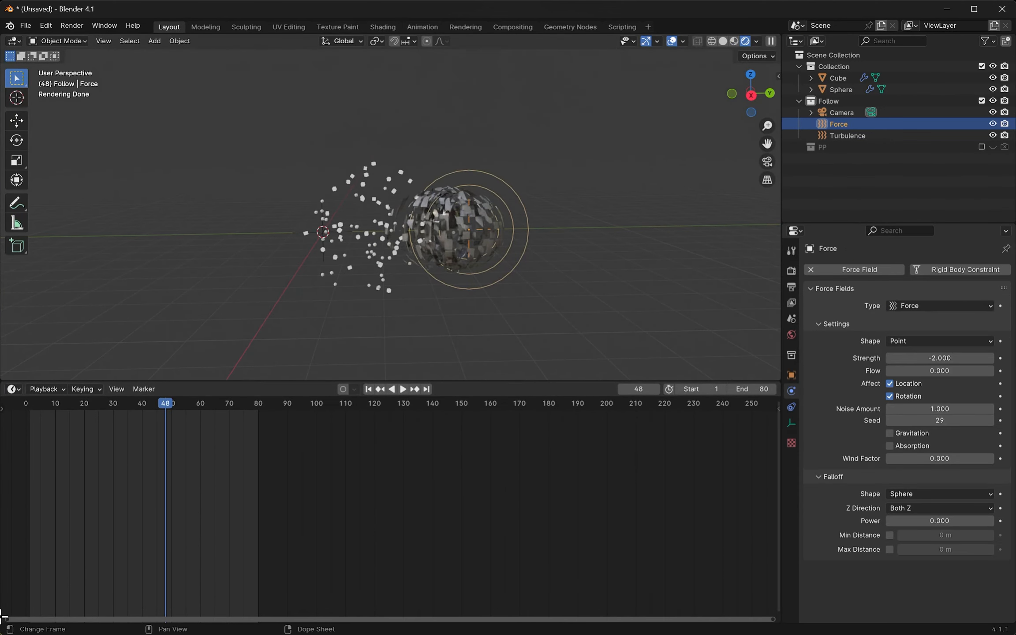
drag(3, 615, 11, 437)
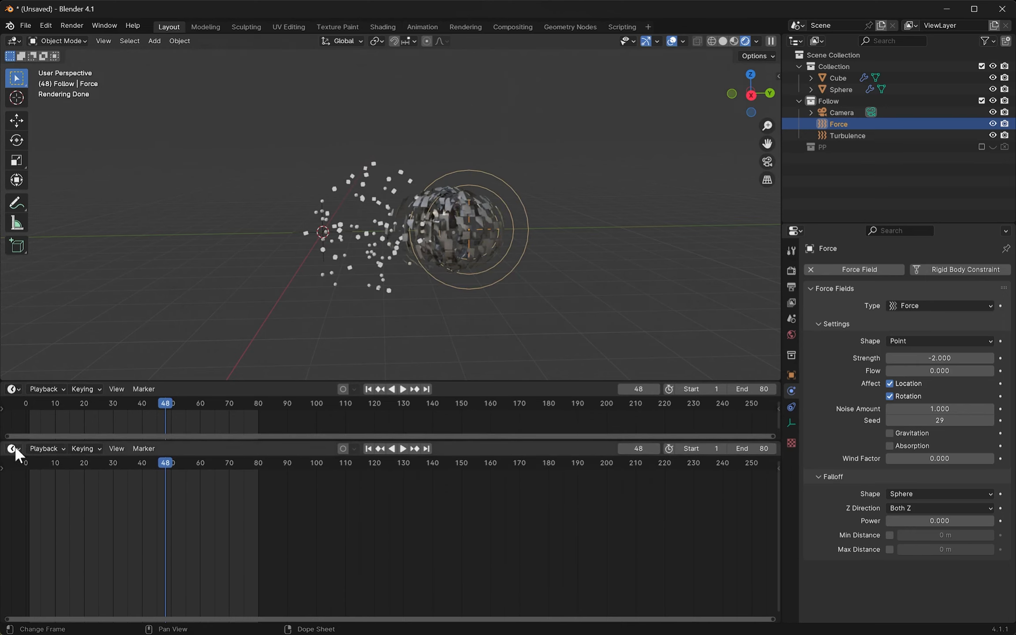
click(13, 449)
click(49, 556)
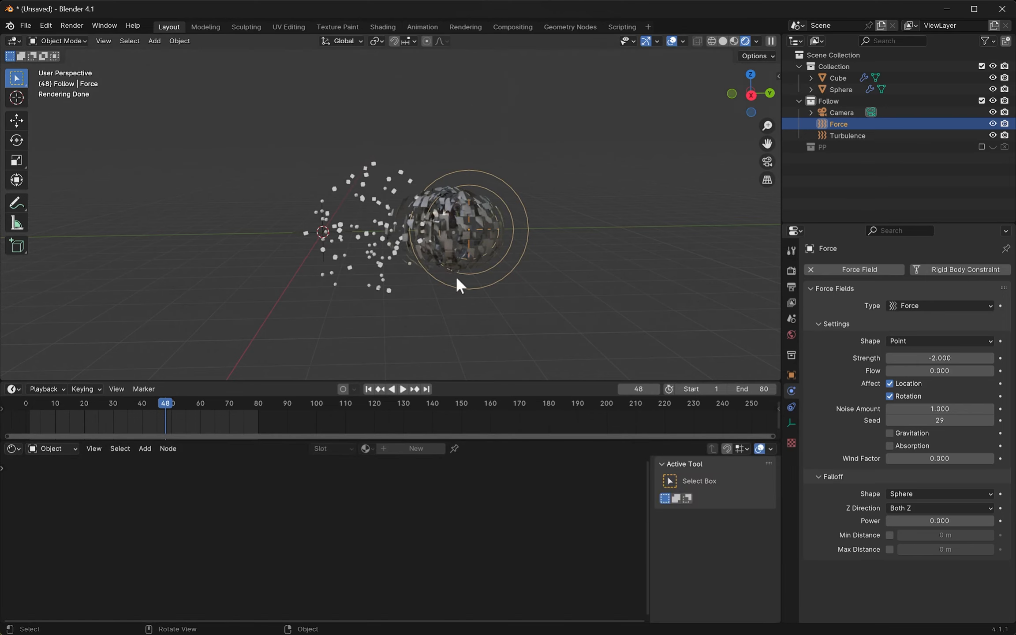
- Include the PP collection in the view layer and show the material nodes of its Cube.001 object
click(380, 266)
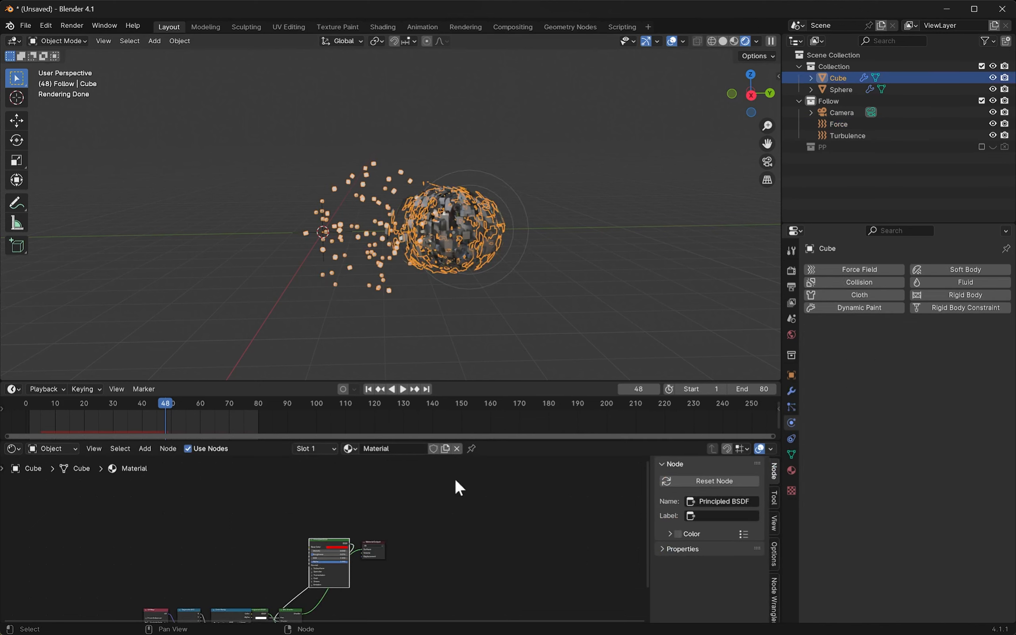
click(982, 146)
click(983, 148)
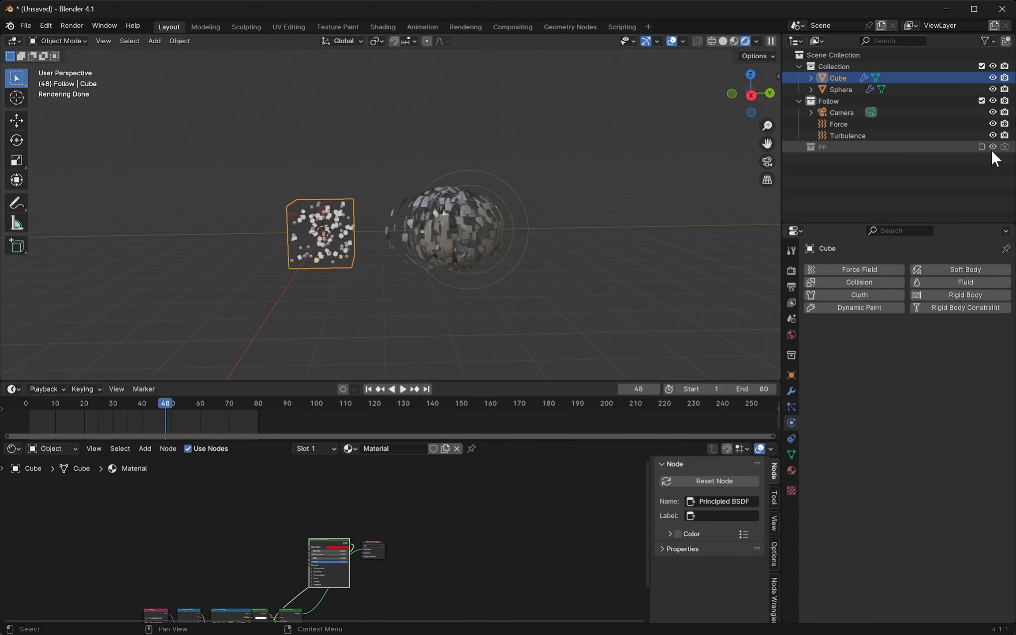
click(982, 147)
click(968, 159)
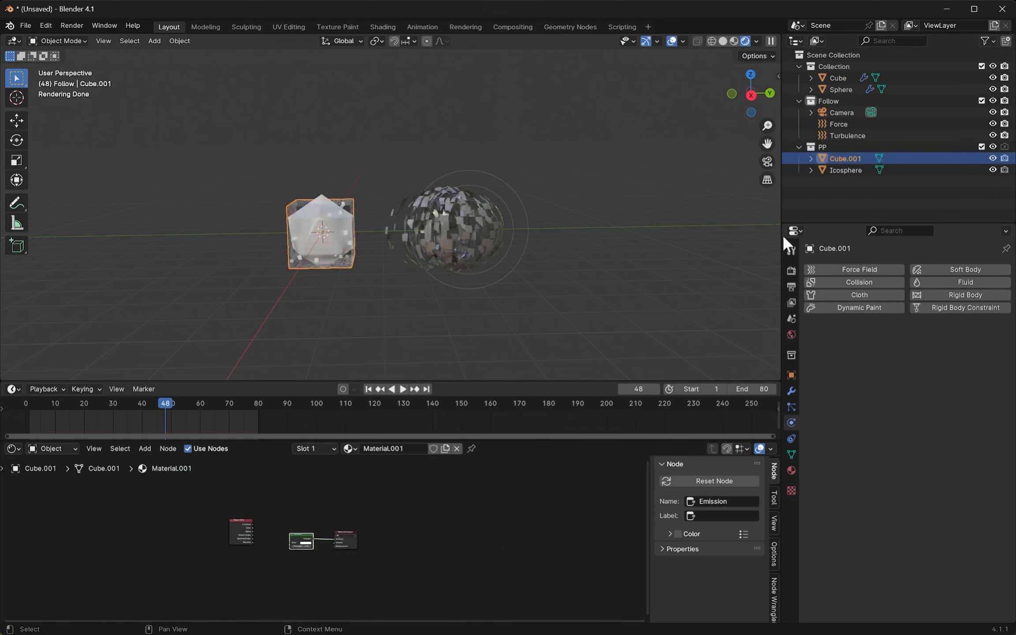
scroll(291, 573, up, 6)
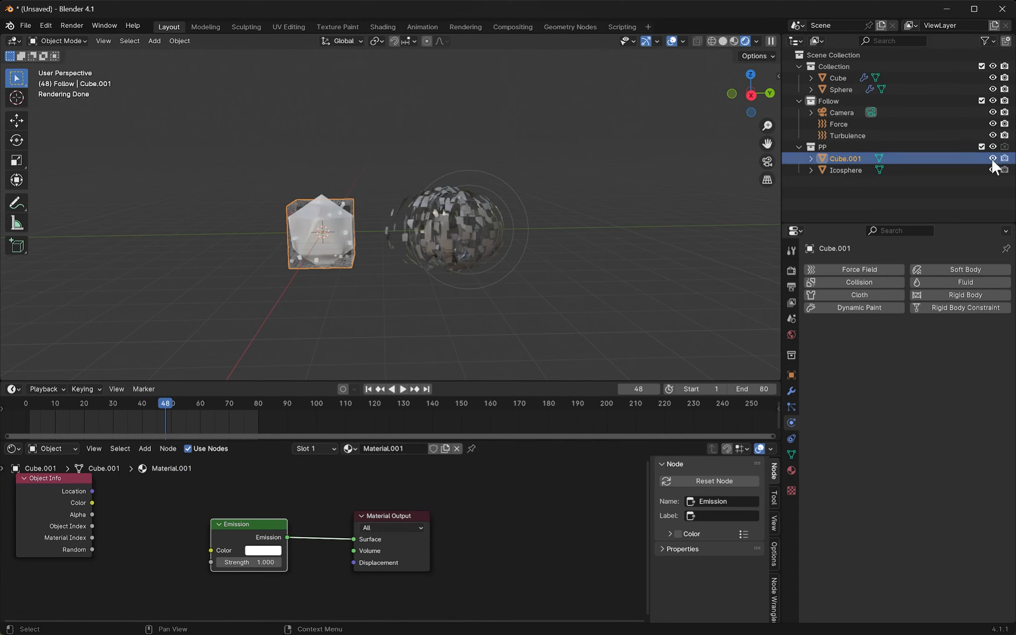
- Try the Object Info node's Location output as the surface of Material.001
middle_drag(358, 236, 451, 272)
scroll(260, 548, up, 4)
middle_drag(301, 531, 568, 558)
drag(300, 498, 360, 486)
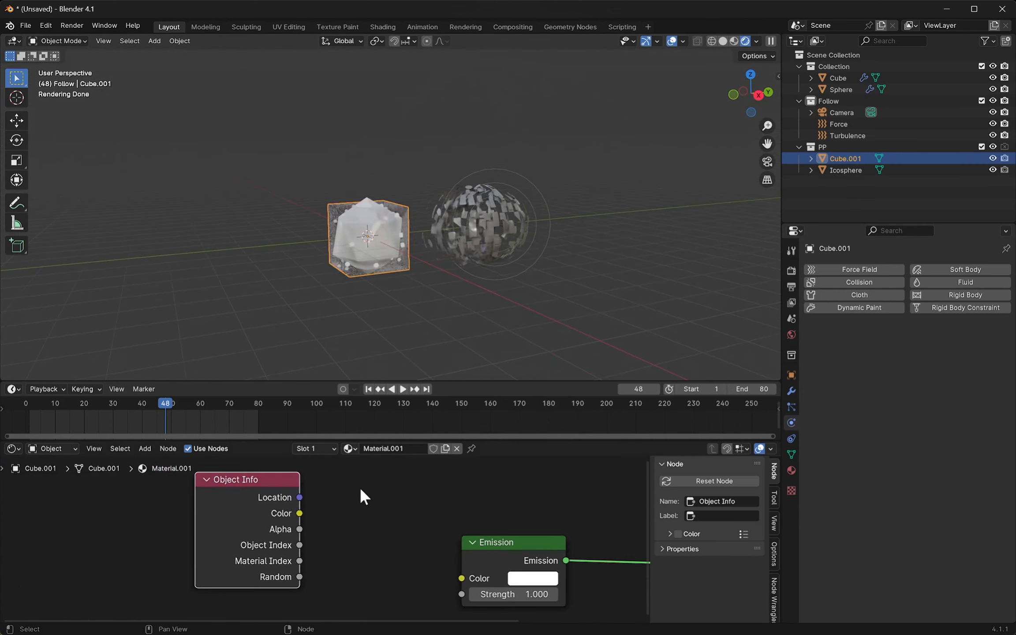
drag(299, 498, 462, 578)
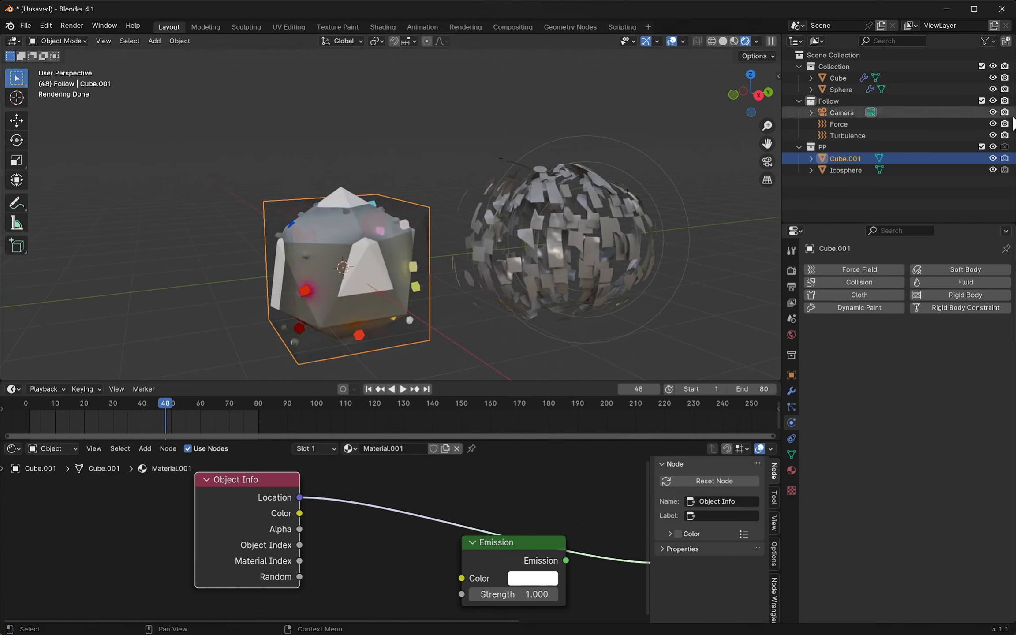
- Pin the node tree of Material.001 in the Shader Editor and exclude the PP collection from the view layer
click(472, 447)
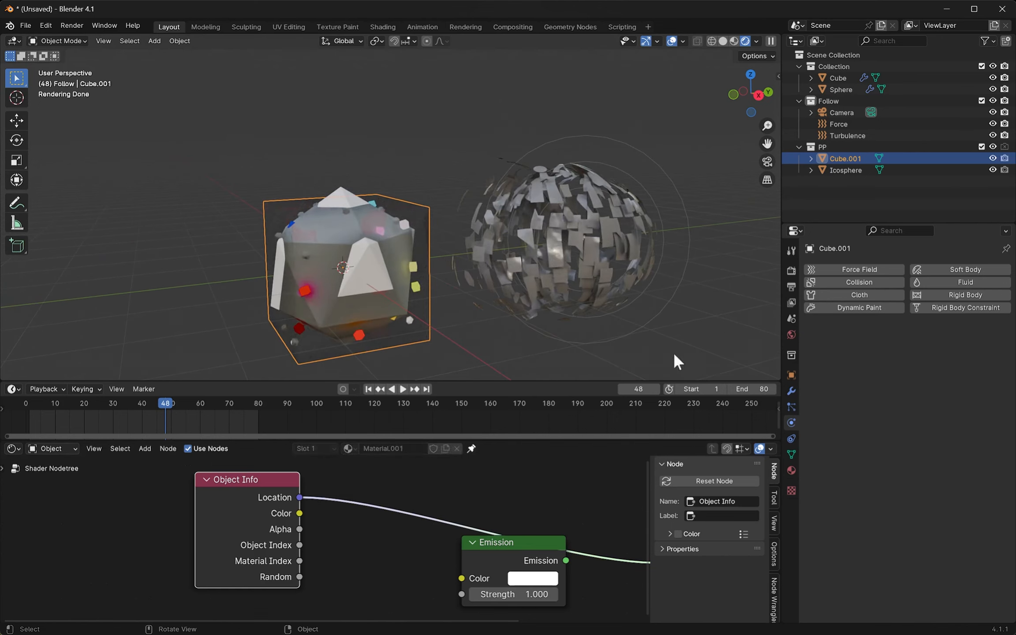
drag(993, 170, 990, 149)
click(982, 146)
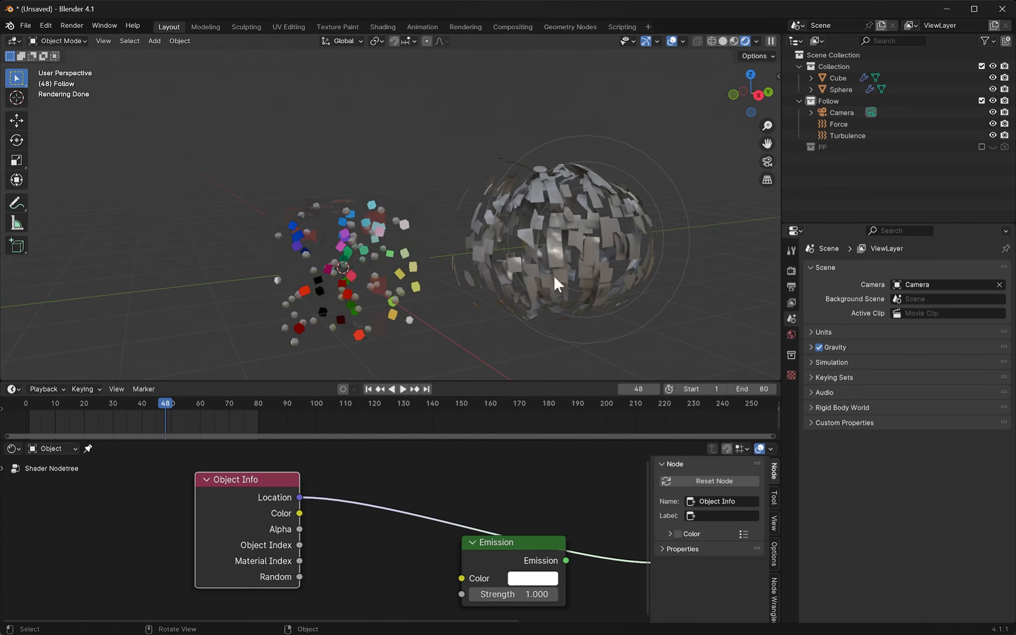
- Examine the colours of the particles up close, play the animation in the rendered view, and scrub back to frame 53
scroll(427, 305, up, 1)
shift+middle_drag(427, 305, 506, 266)
scroll(507, 267, up, 5)
scroll(523, 230, down, 4)
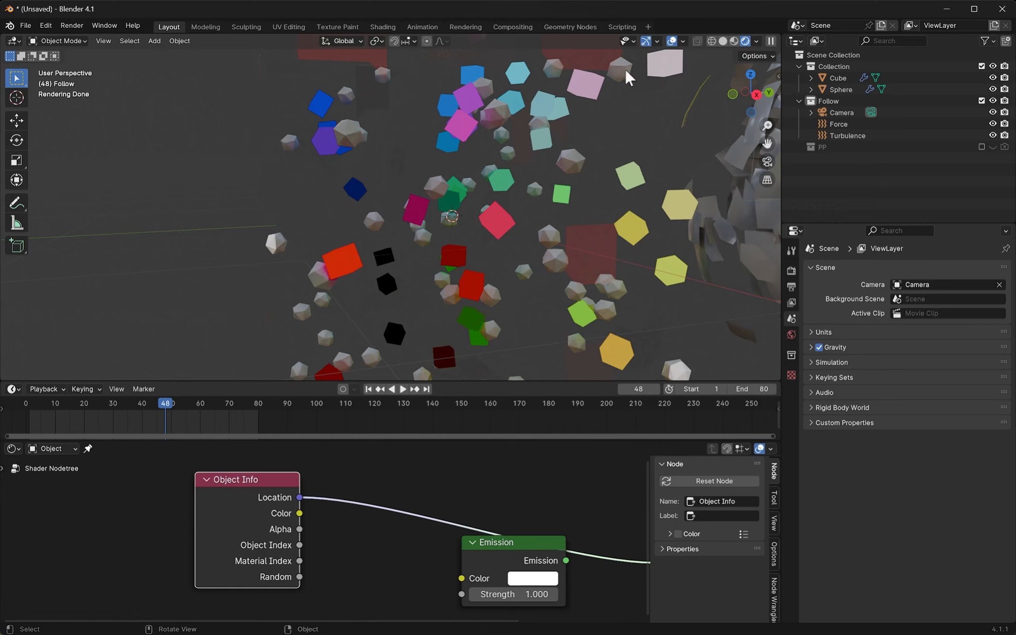
scroll(410, 293, down, 5)
key(space)
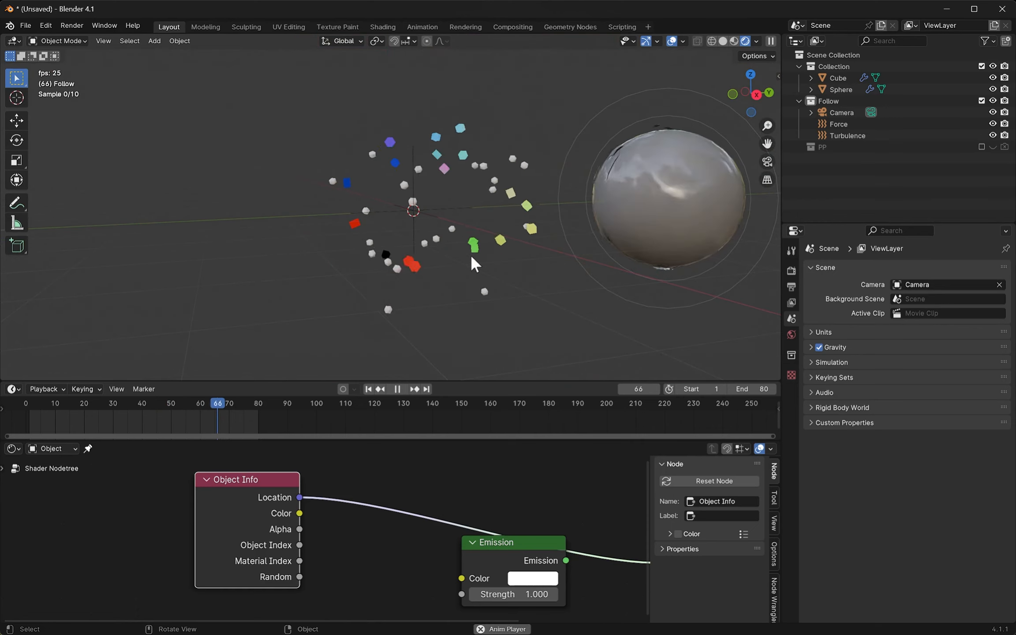
key(space)
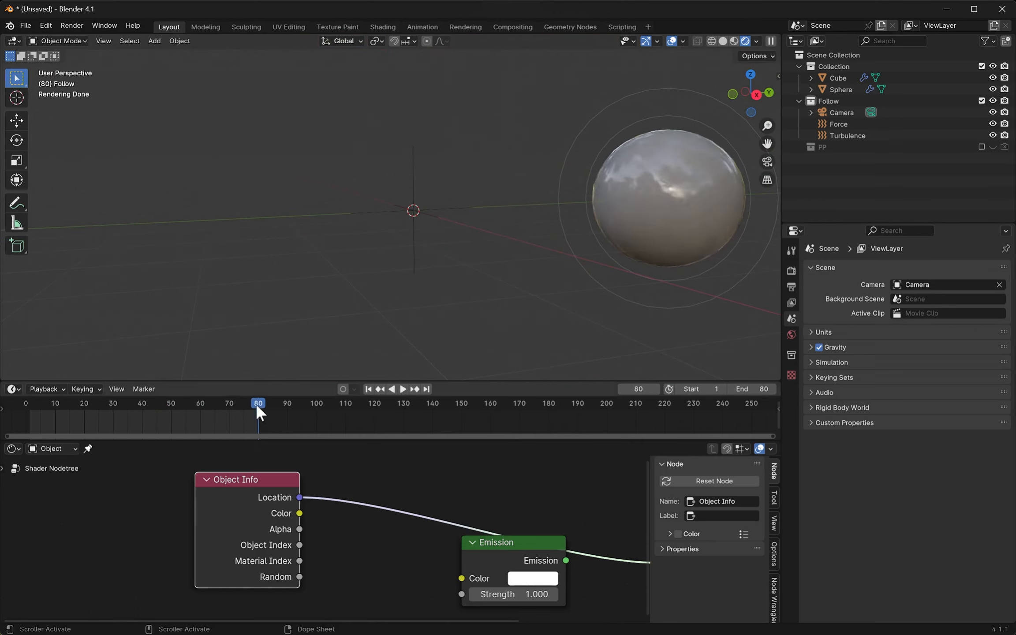
drag(258, 408, 180, 422)
key(space)
- Include the PP collection in the view layer again and select both Icosphere and Cube.001
click(982, 148)
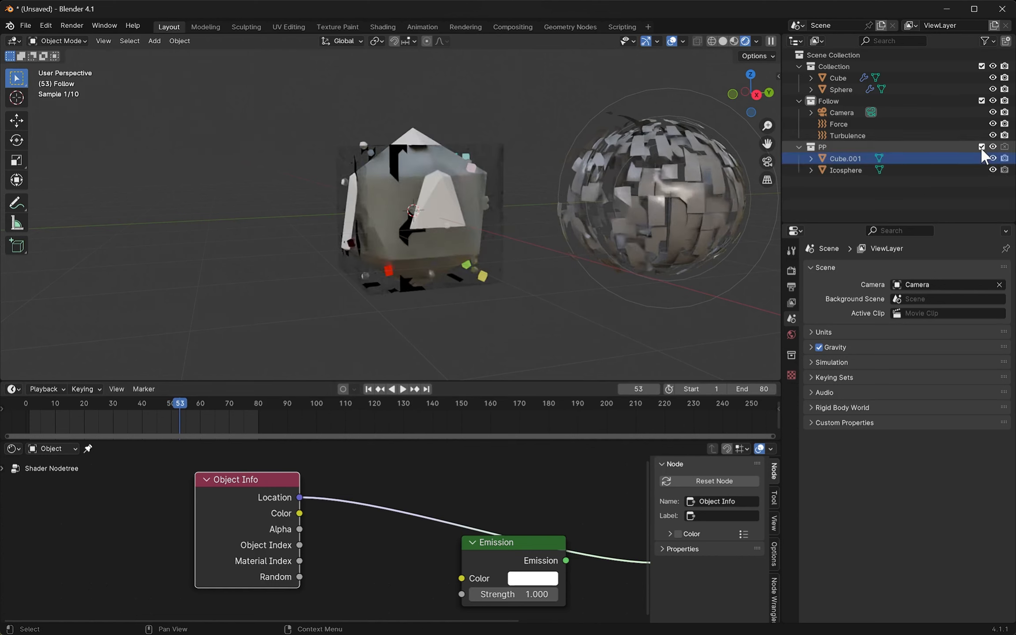
click(907, 170)
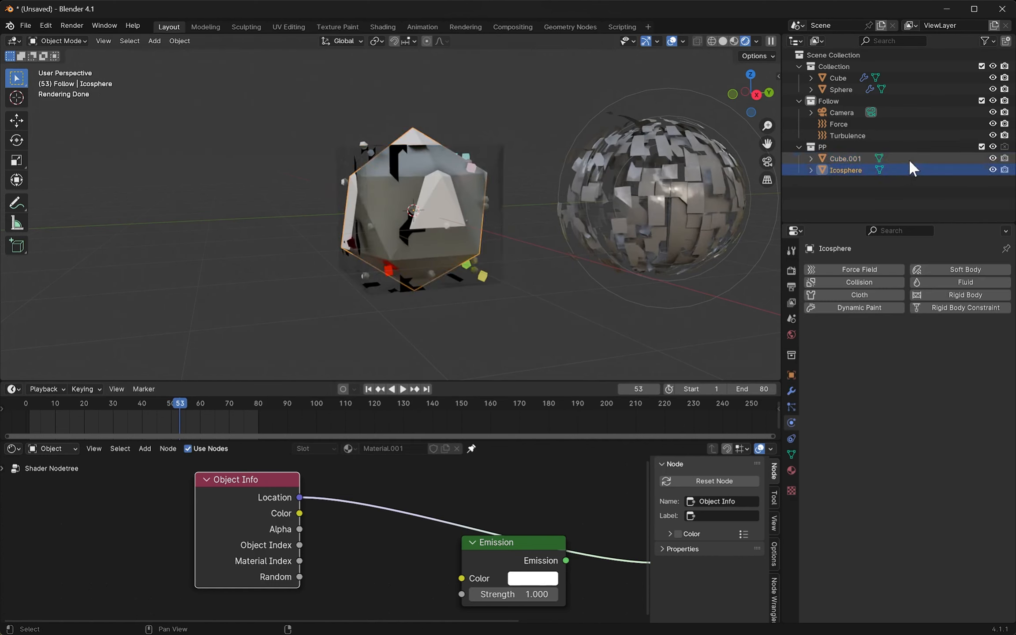
shift+click(909, 159)
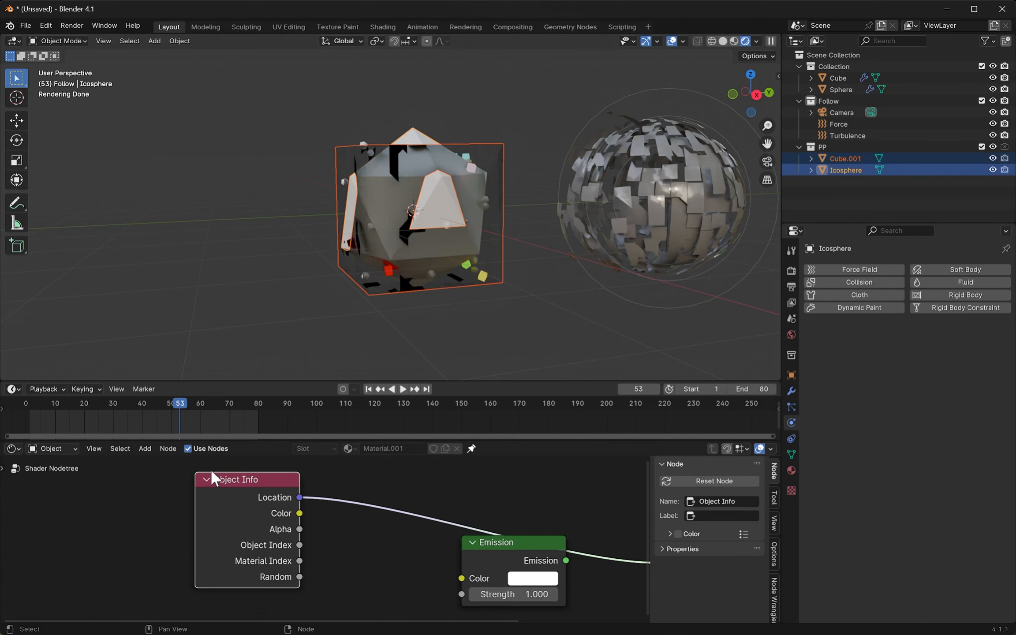
- Cycle the material preview through the Object Info node's outputs until Random drives the surface
ctrl+shift+click(233, 512)
ctrl+shift+click(233, 511)
ctrl+shift+click(233, 512)
ctrl+shift+click(233, 512)
ctrl+shift+click(233, 512)
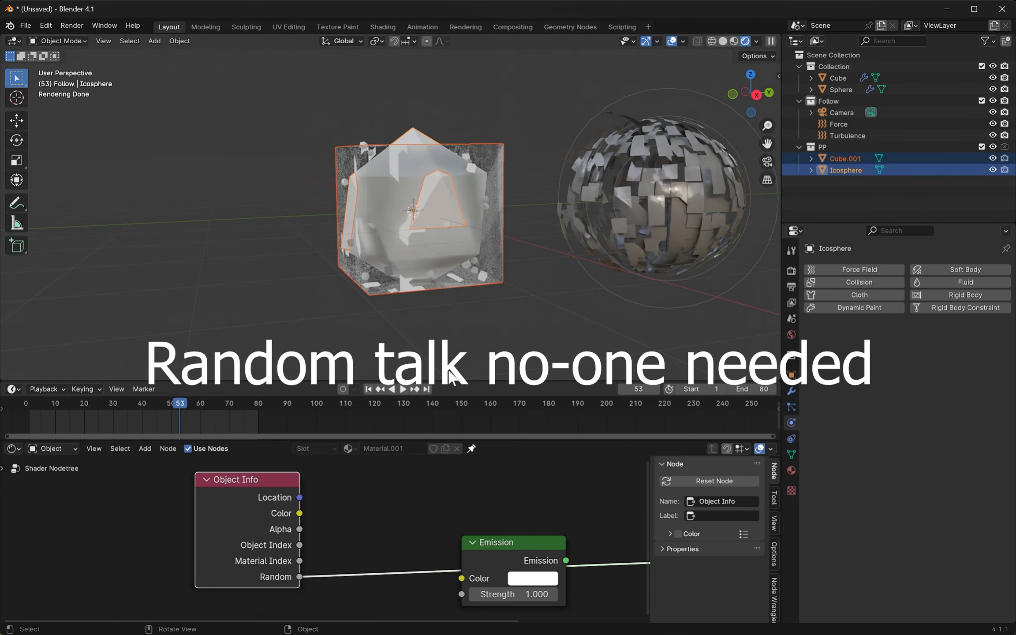
- Preview the Object Info node's Location output on the material surface and reposition the Emission node
ctrl+shift+click(233, 512)
drag(514, 544, 554, 571)
middle_drag(553, 571, 517, 544)
- Inspect the Location-driven shading on the two PP objects up close and select the Icosphere
middle_drag(490, 212, 551, 260)
key(g)
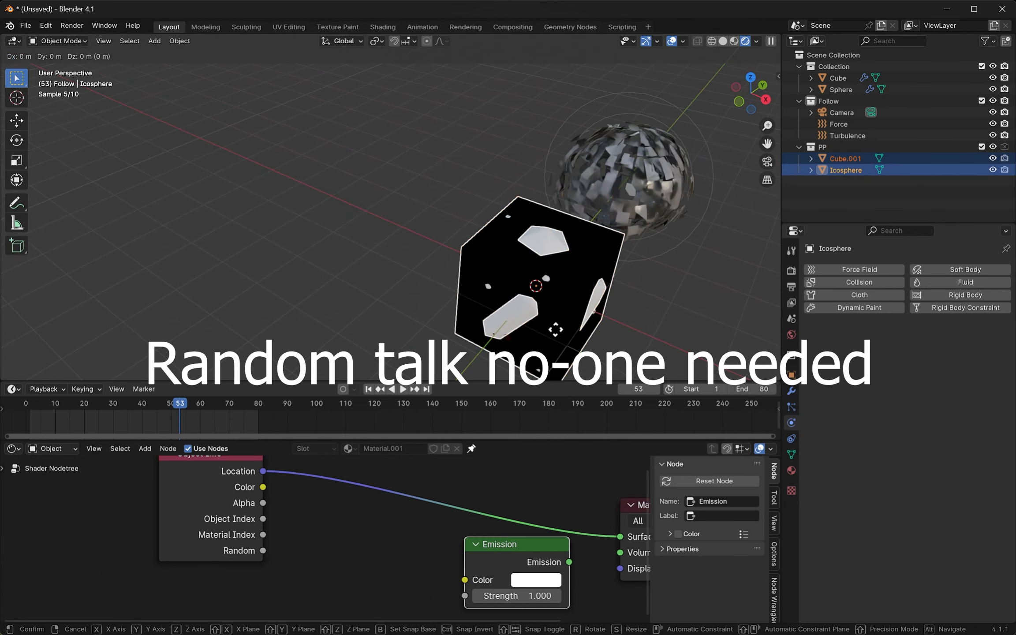
click(476, 235)
shift+middle_drag(476, 235, 558, 305)
scroll(488, 220, up, 3)
click(488, 220)
scroll(485, 243, up, 2)
click(479, 264)
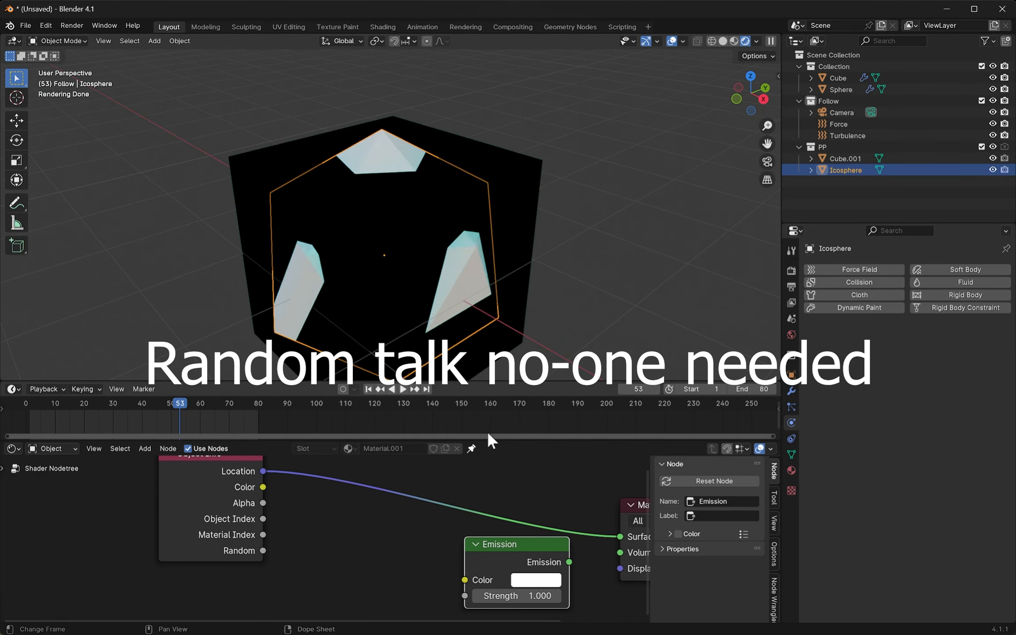
- Unpin the Shader Editor's node tree and check the material slots of the Icosphere and Cube.001
click(471, 449)
click(367, 449)
click(792, 471)
click(813, 318)
click(523, 189)
- Link Cube.001's Material.001 to the Icosphere so both PP objects share it
click(480, 266)
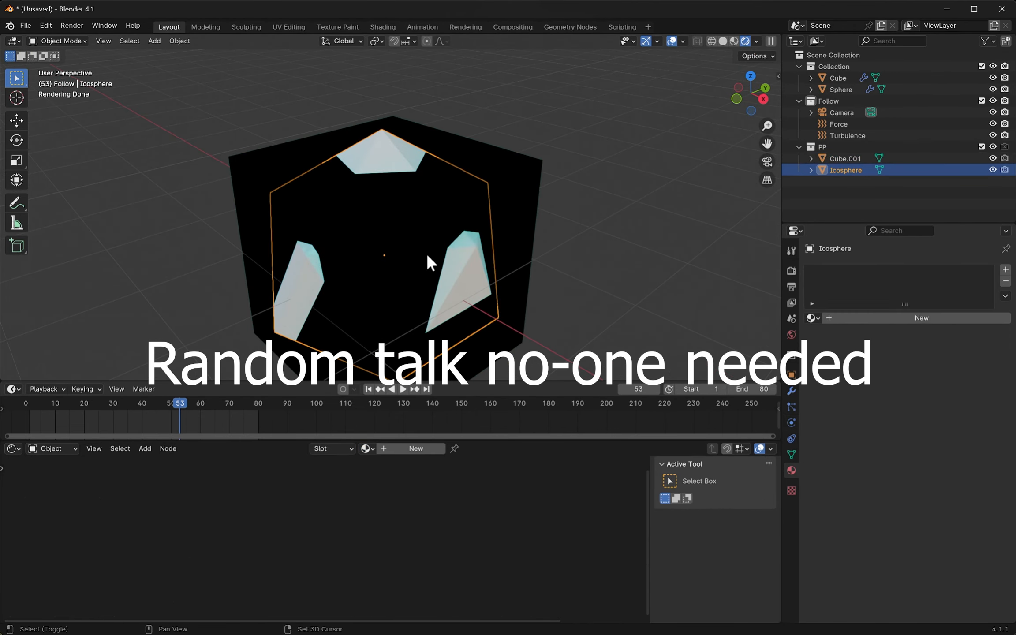
shift+click(529, 190)
key(ctrl+l)
click(538, 179)
click(602, 295)
- Play the animation to examine the particles' Location-driven colours, checking the camera view, and scrub back to frame 35
scroll(601, 295, down, 4)
middle_drag(591, 336, 569, 309)
shift+middle_drag(569, 308, 462, 236)
key(space)
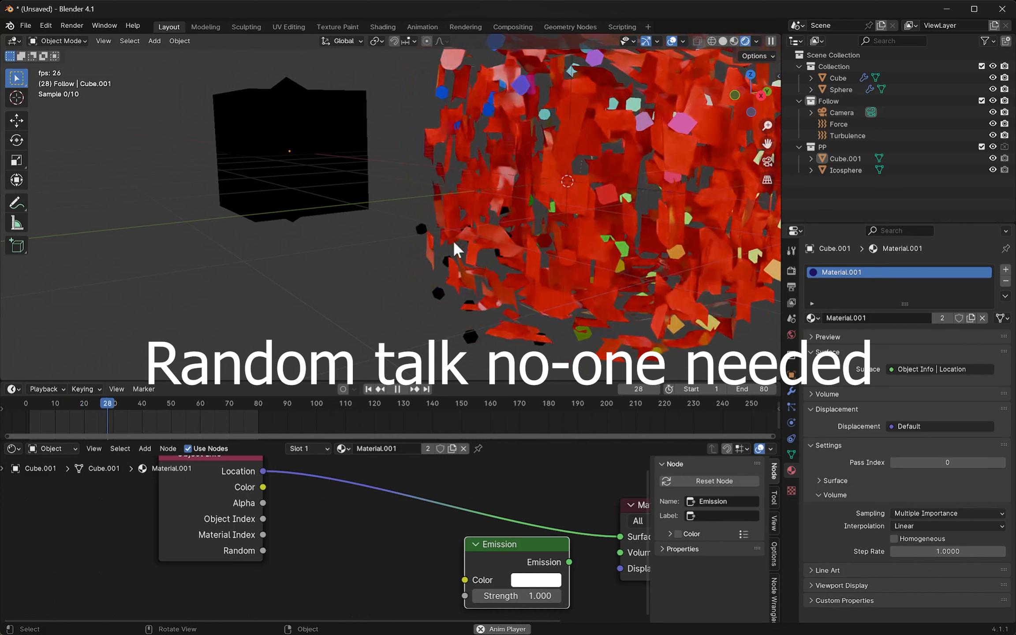
key(space)
key(KP_0)
key(space)
key(space)
key(KP_0)
shift+middle_drag(573, 232, 417, 265)
drag(190, 405, 127, 414)
- Insert the Emission node between Object Info's Location output and the Material Output, and move Object Info away to make room
scroll(335, 256, up, 2)
scroll(335, 543, down, 3)
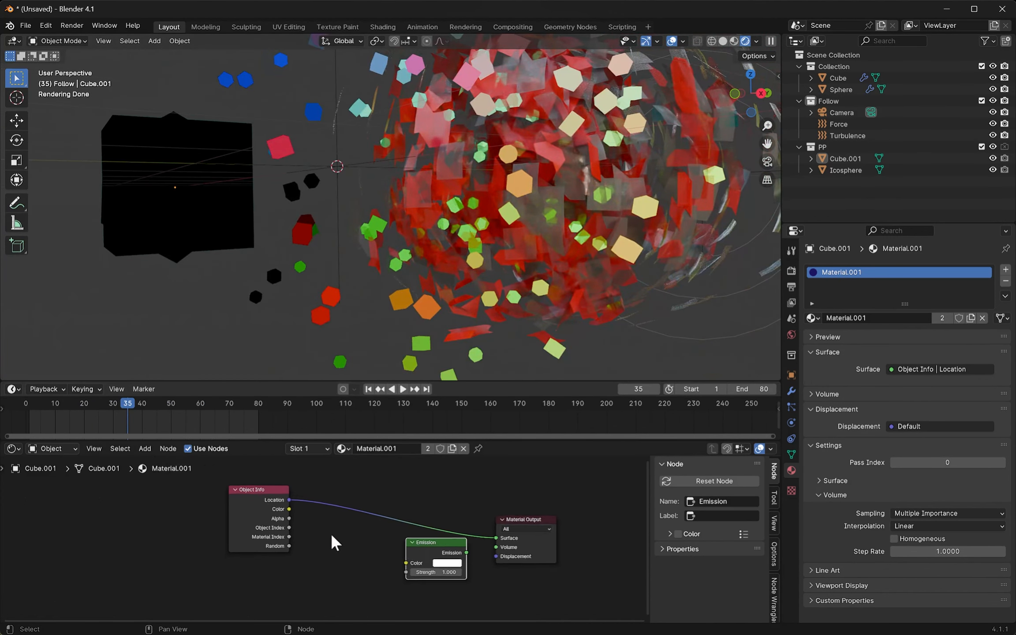
scroll(331, 542, down, 1)
click(400, 542)
click(401, 542)
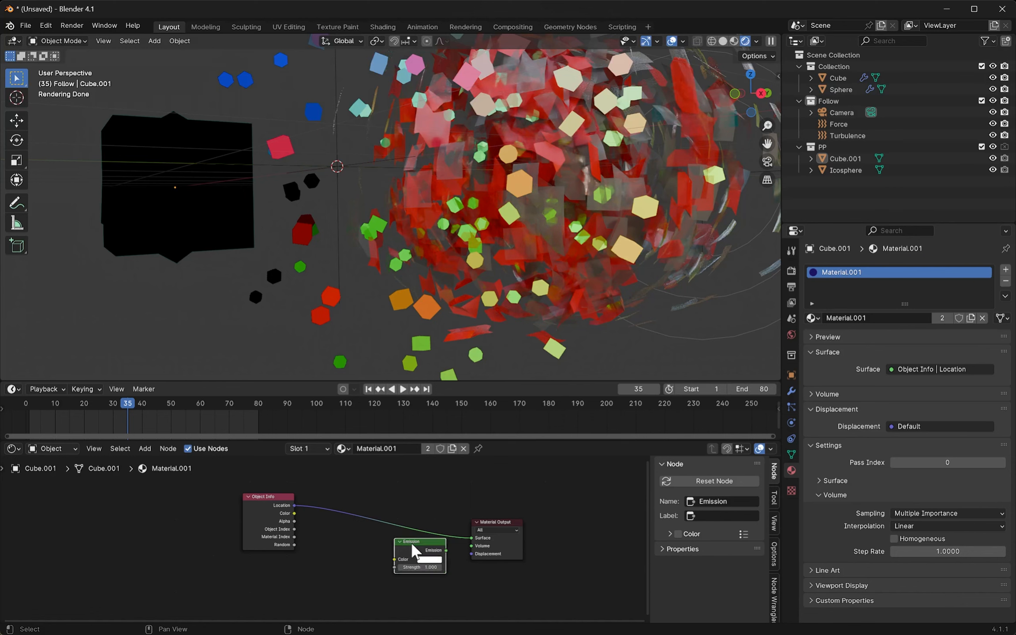
mouse_move(413, 545)
mouse_down()
mouse_move(426, 543)
mouse_move(409, 524)
mouse_up()
middle_drag(402, 536, 464, 535)
drag(349, 520, 200, 544)
scroll(325, 556, up, 2)
- Insert a Mix Color node between Object Info's Location output and the Emission color, and play the animation to frame 47
key(shift+a)
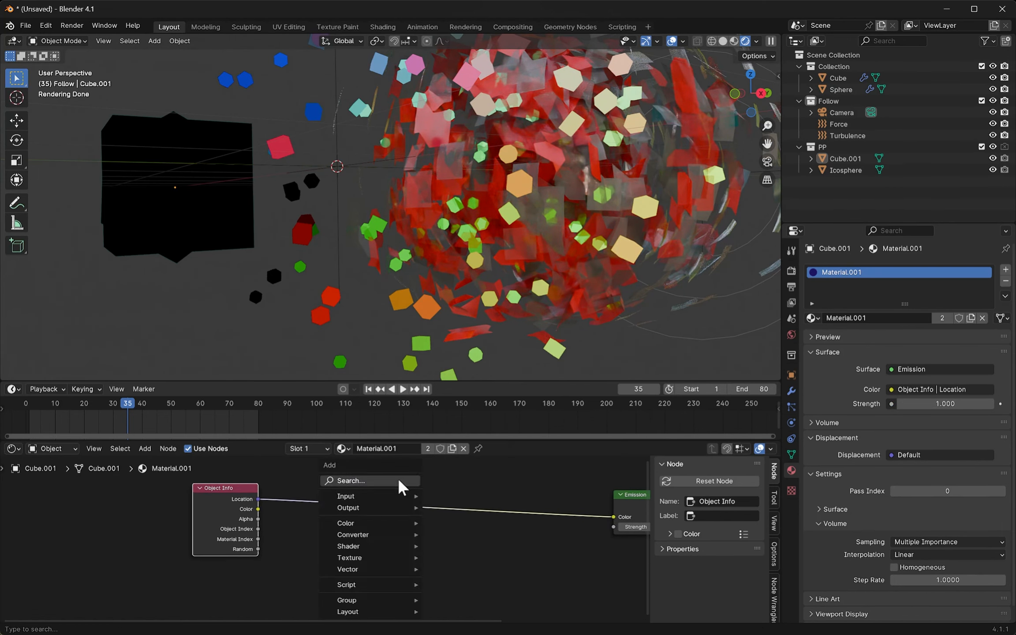
click(413, 481)
text(mix)
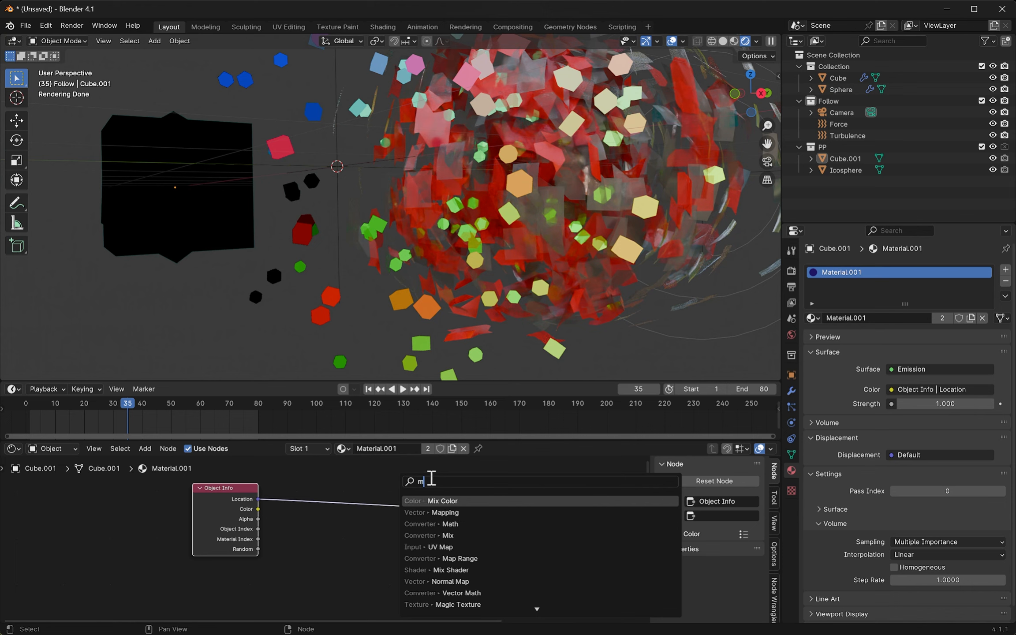
key(Return)
click(435, 474)
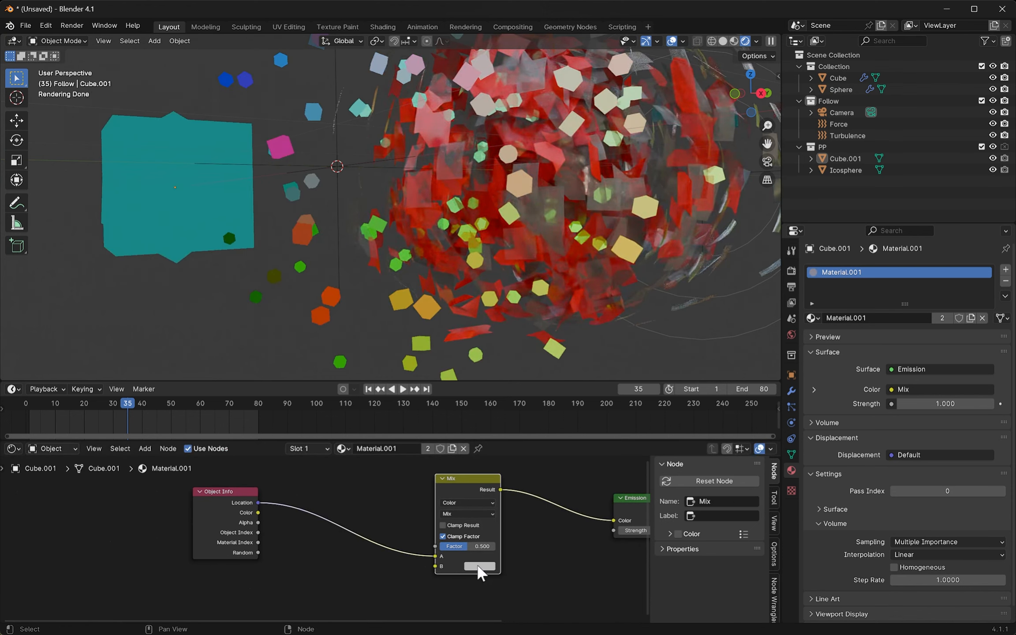
mouse_move(462, 552)
mouse_down()
mouse_move(485, 552)
mouse_move(441, 552)
mouse_move(491, 547)
mouse_move(451, 547)
mouse_move(477, 548)
mouse_up()
right_click(476, 547)
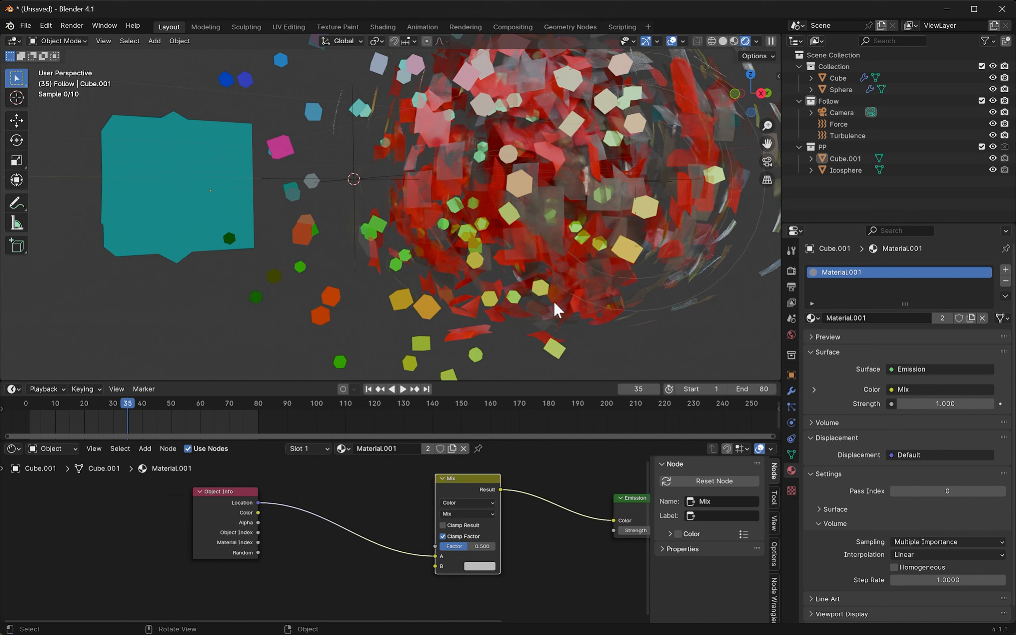
scroll(555, 311, down, 1)
key(space)
key(space)
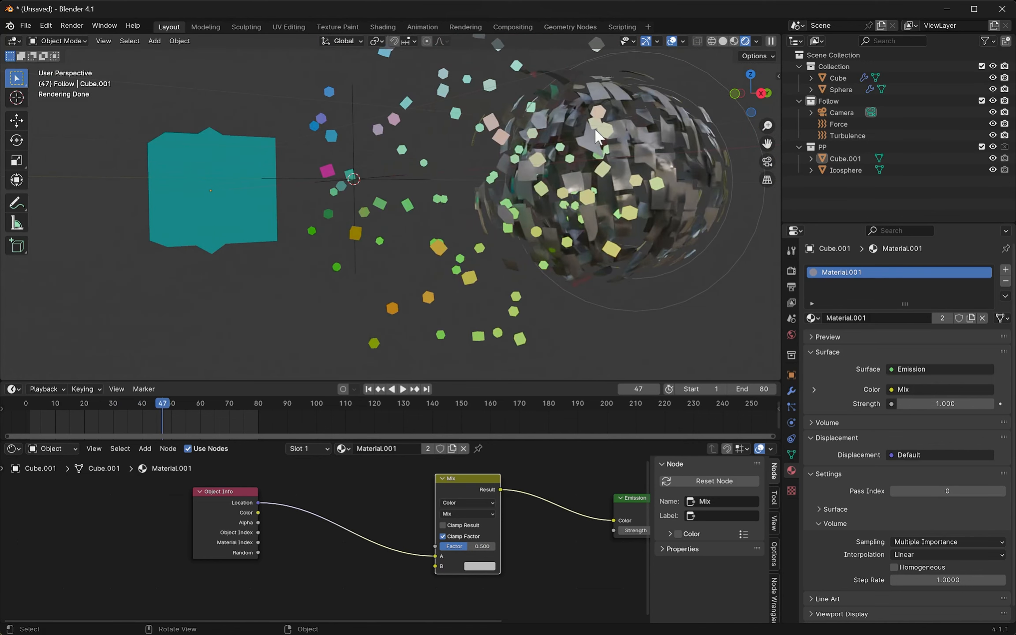
- Set the Mix Color node's blending mode to Difference
scroll(471, 518, up, 2)
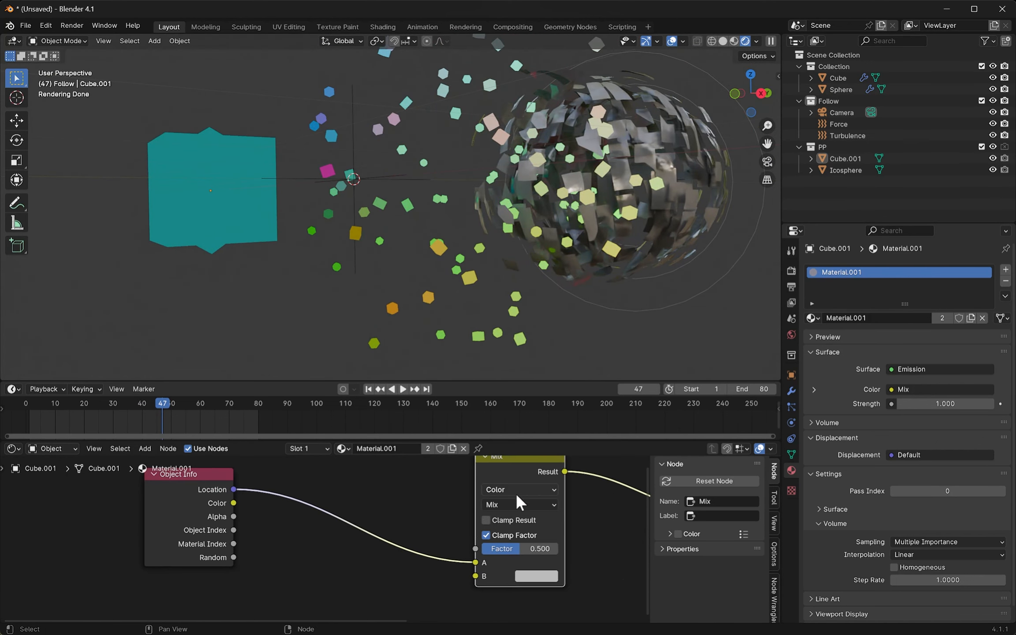
click(517, 489)
click(513, 503)
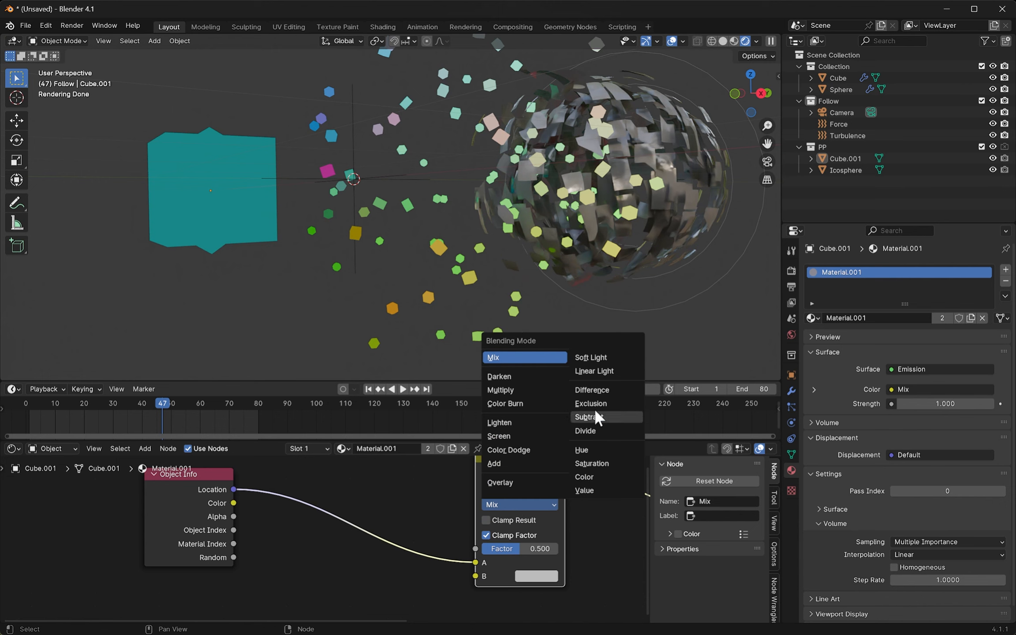
click(605, 390)
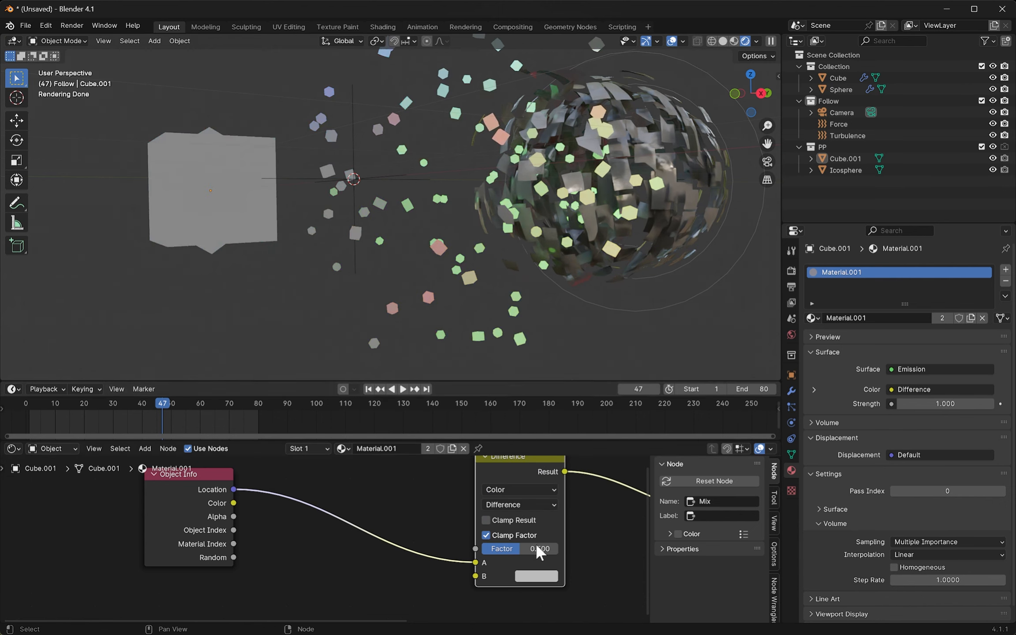
- Try a green B color with a factor of 0.348 on the Difference node and scrub to frame 27
drag(525, 549, 481, 547)
click(536, 576)
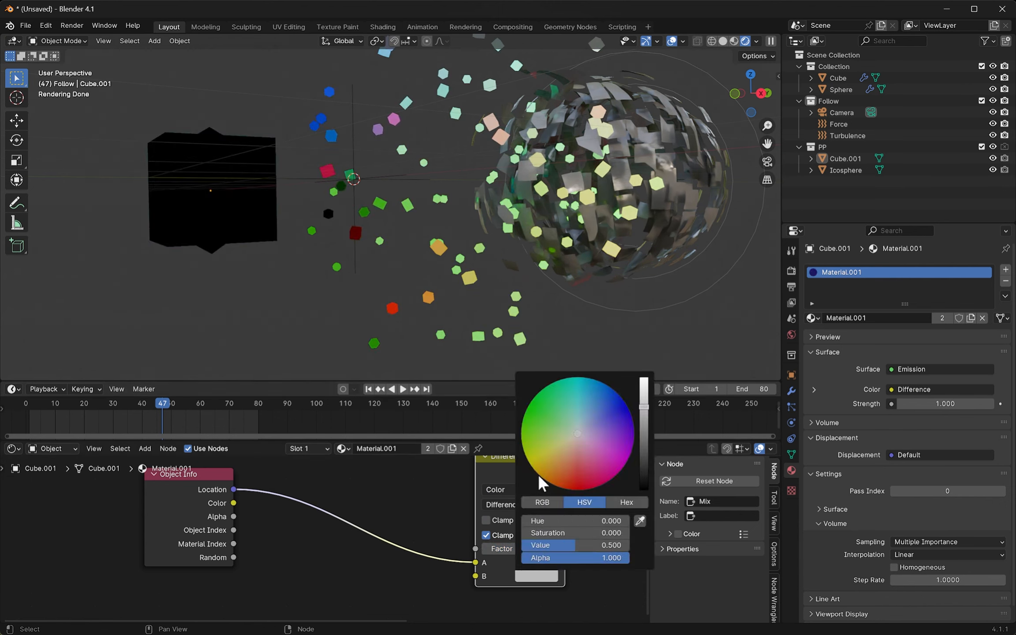
drag(537, 474, 546, 439)
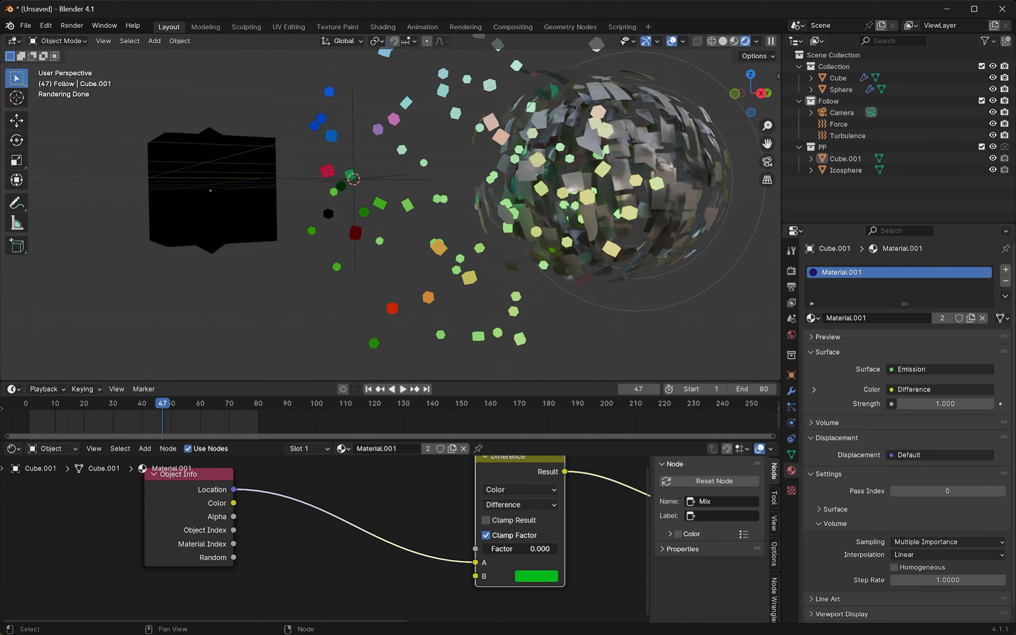
drag(482, 548, 508, 549)
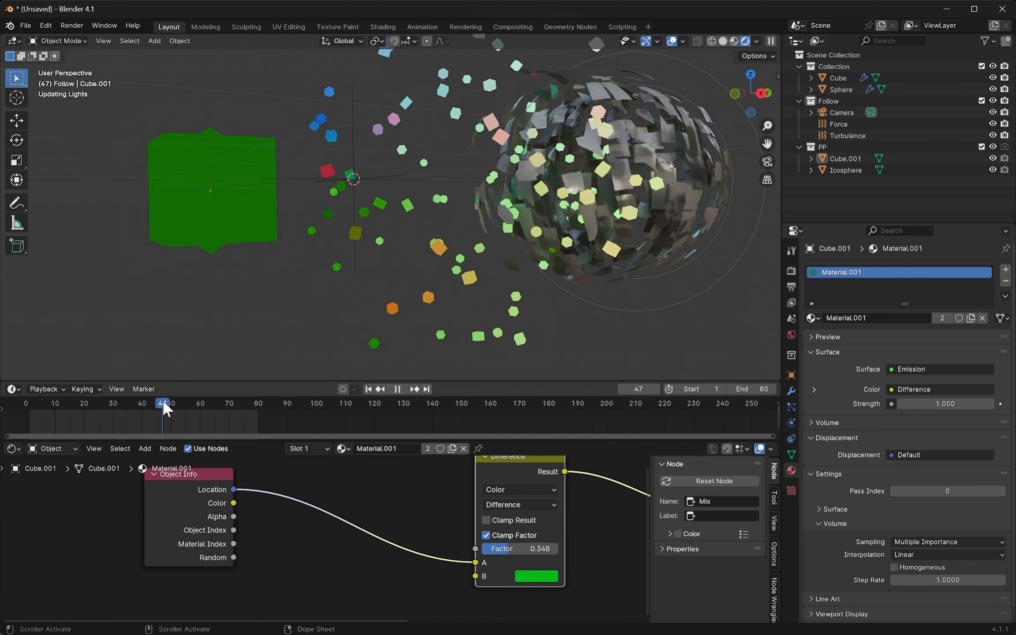
drag(162, 399, 104, 410)
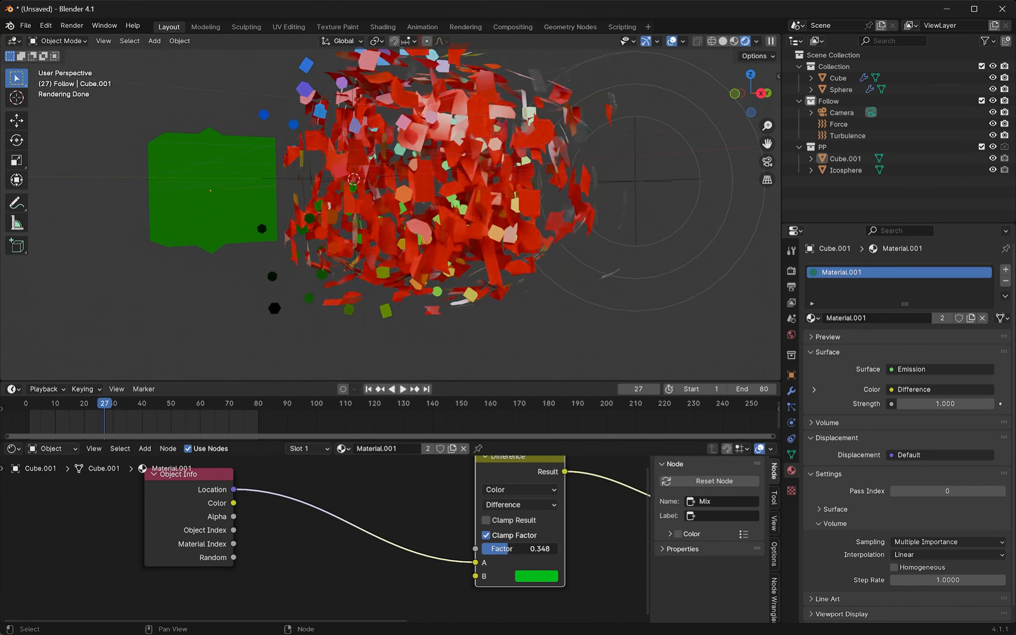
- Set the Difference node's factor to 0.448 and its B color to a dark yellow
mouse_move(509, 549)
mouse_down()
mouse_move(548, 549)
mouse_move(498, 549)
mouse_move(528, 549)
mouse_move(518, 549)
mouse_up()
click(547, 577)
click(570, 472)
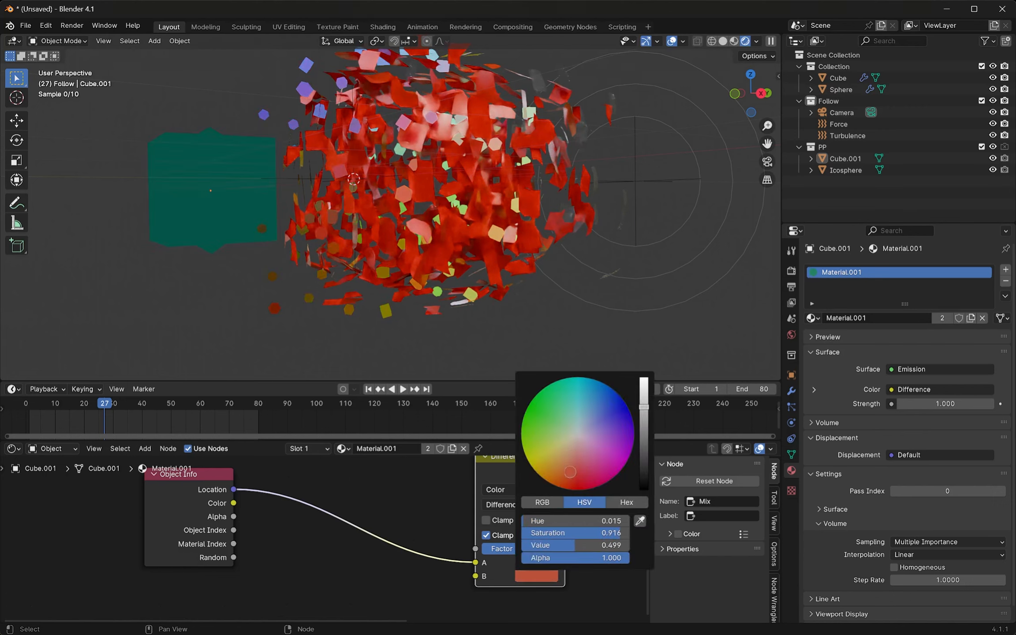
mouse_move(570, 472)
mouse_down()
mouse_move(566, 489)
mouse_move(523, 451)
mouse_move(534, 470)
mouse_up()
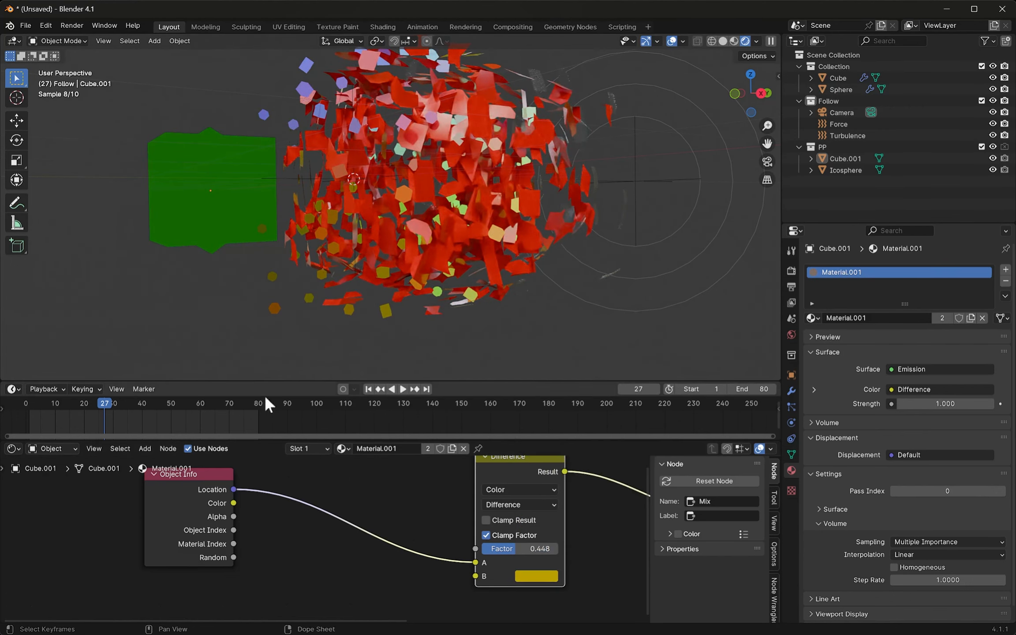
- Move the animation to frame 49 and set the Emission node's strength to 2
drag(98, 405, 212, 410)
key(space)
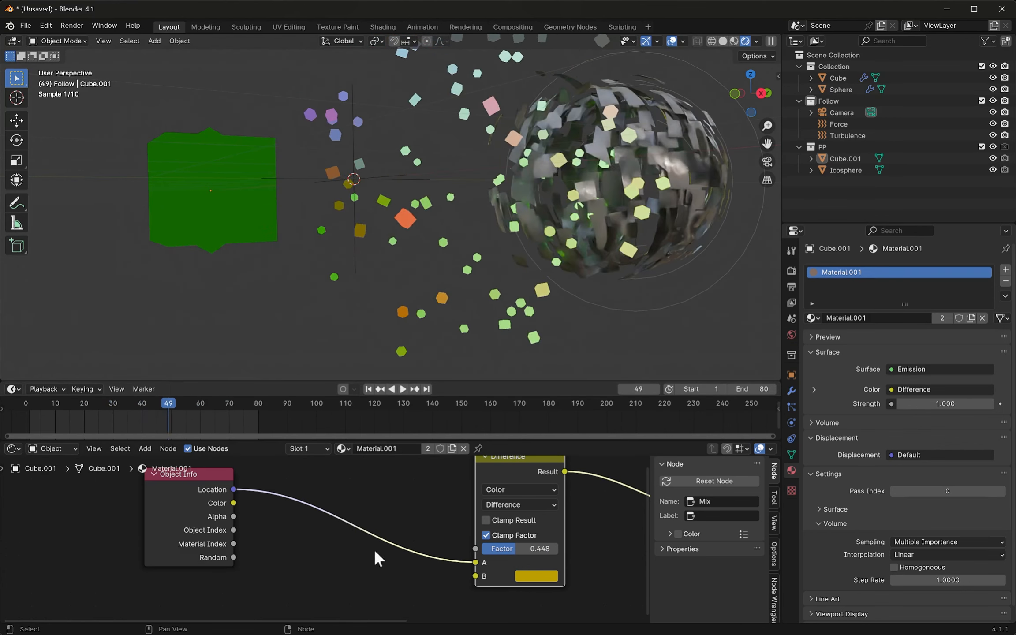
scroll(374, 549, down, 3)
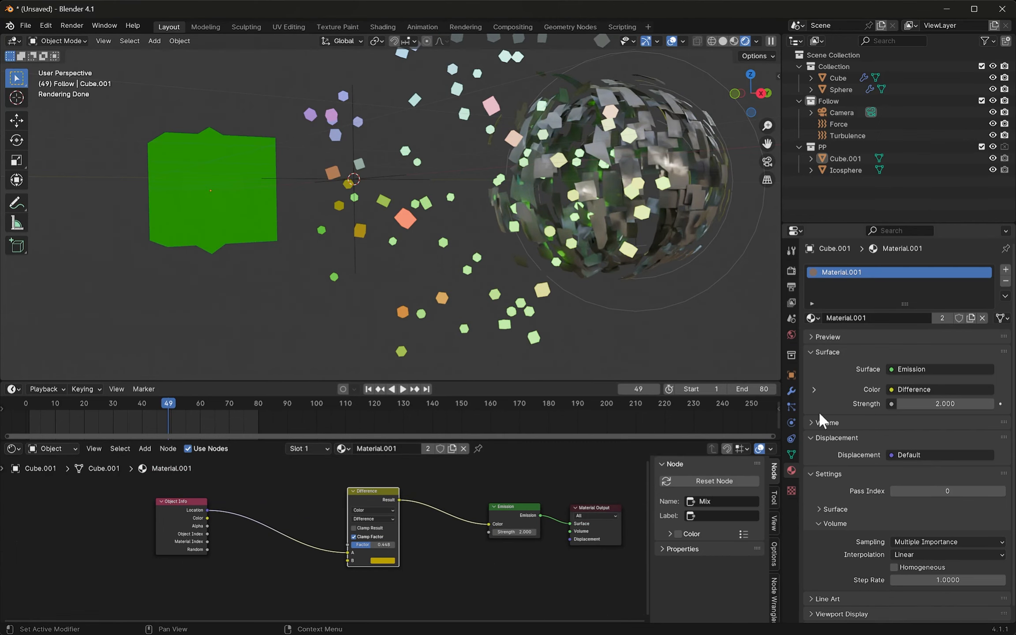
- Exclude the PP collection from the view layer and play the animation through the camera, stopping at frame 49
click(982, 147)
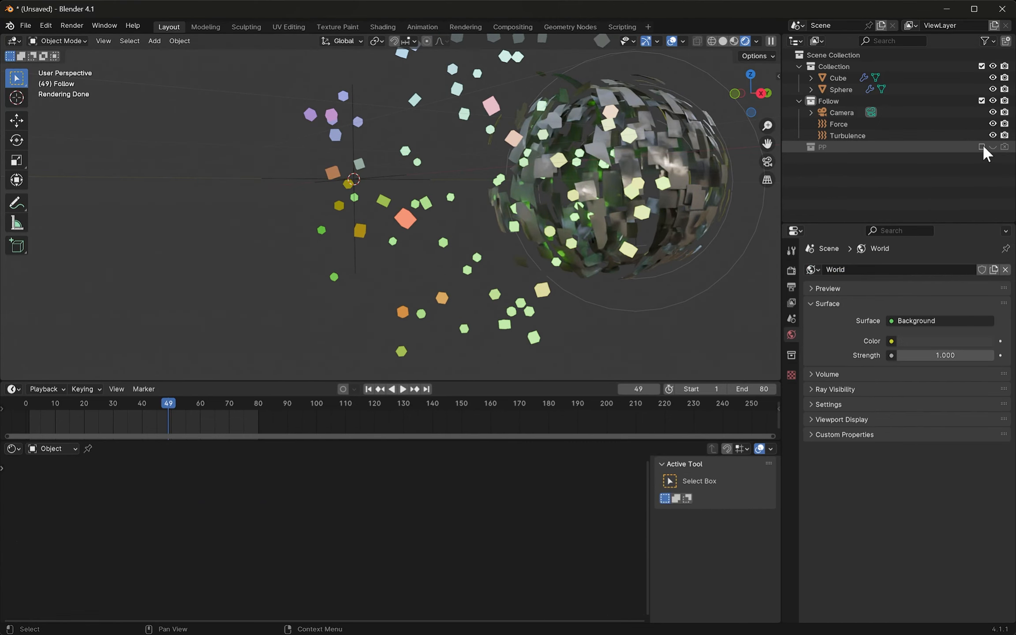
middle_drag(583, 274, 558, 279)
key(KP_0)
key(space)
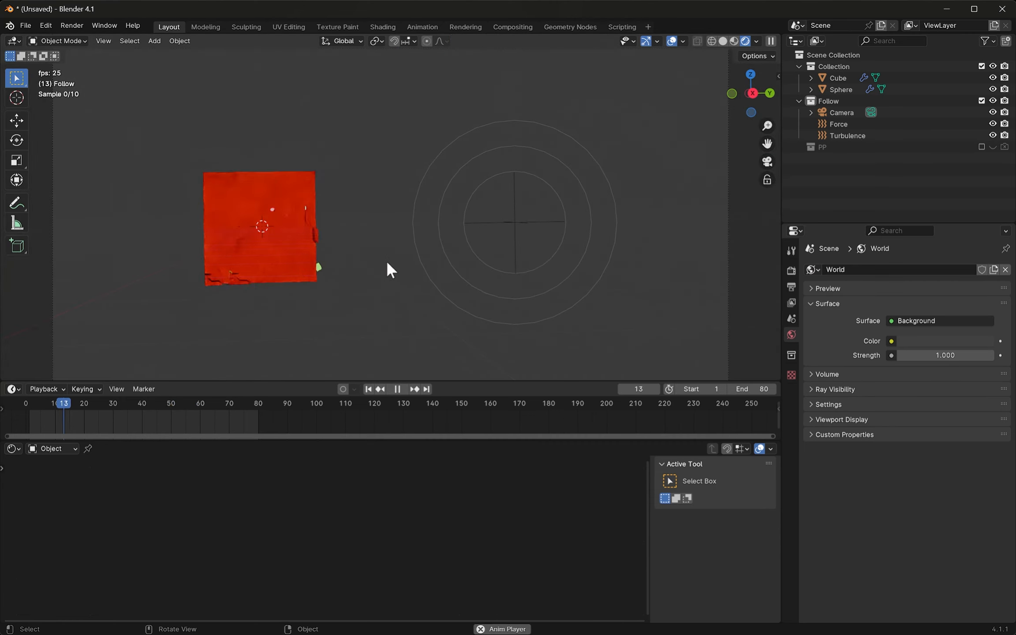
key(space)
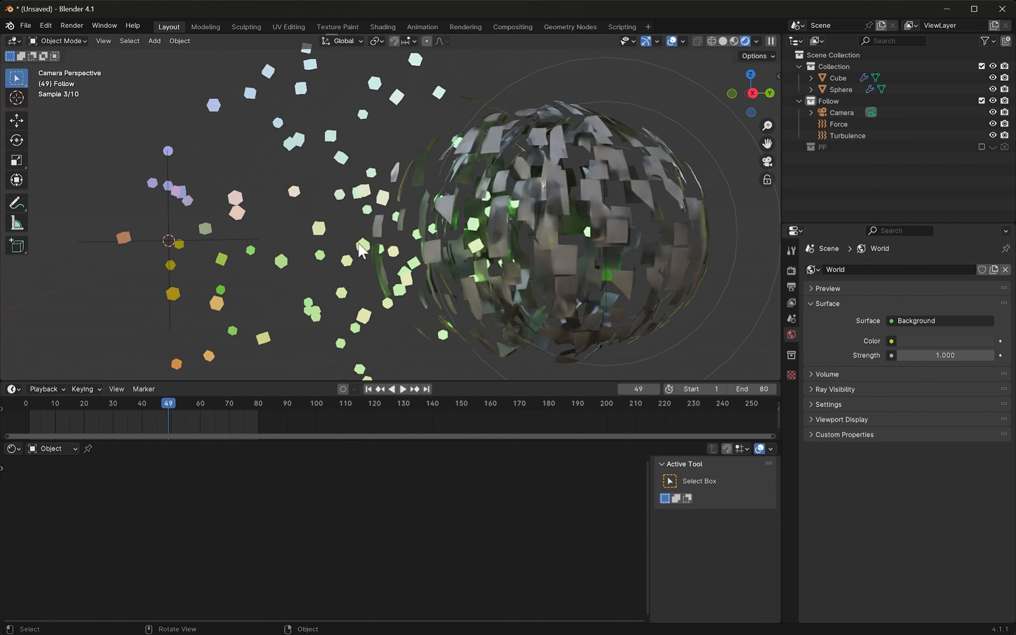
- Select the Cube and bring up the Render settings of its follow particle system, collapsing the Rotation section
click(355, 258)
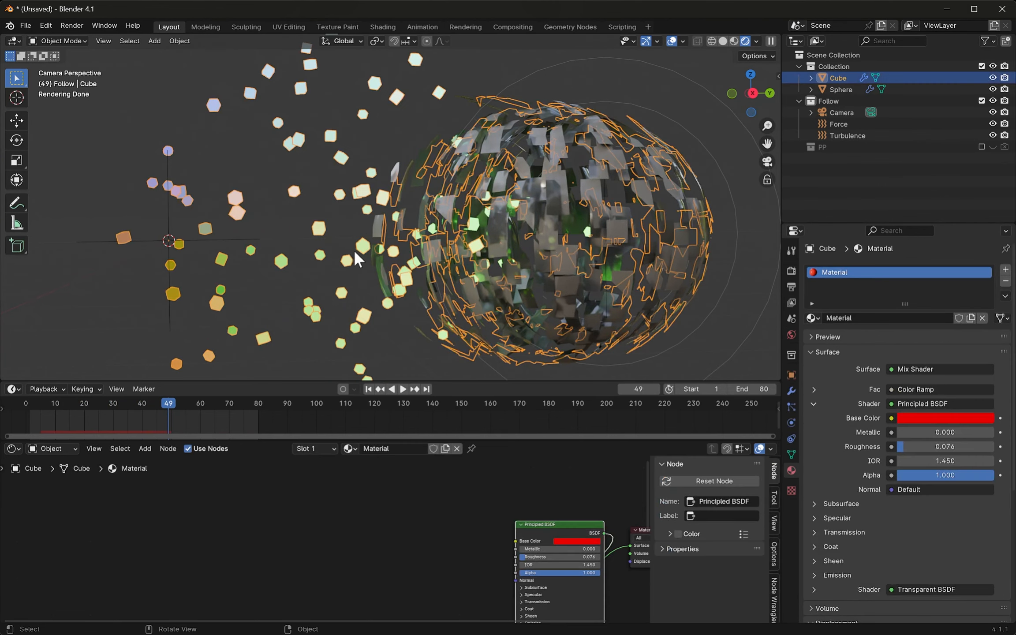
click(790, 406)
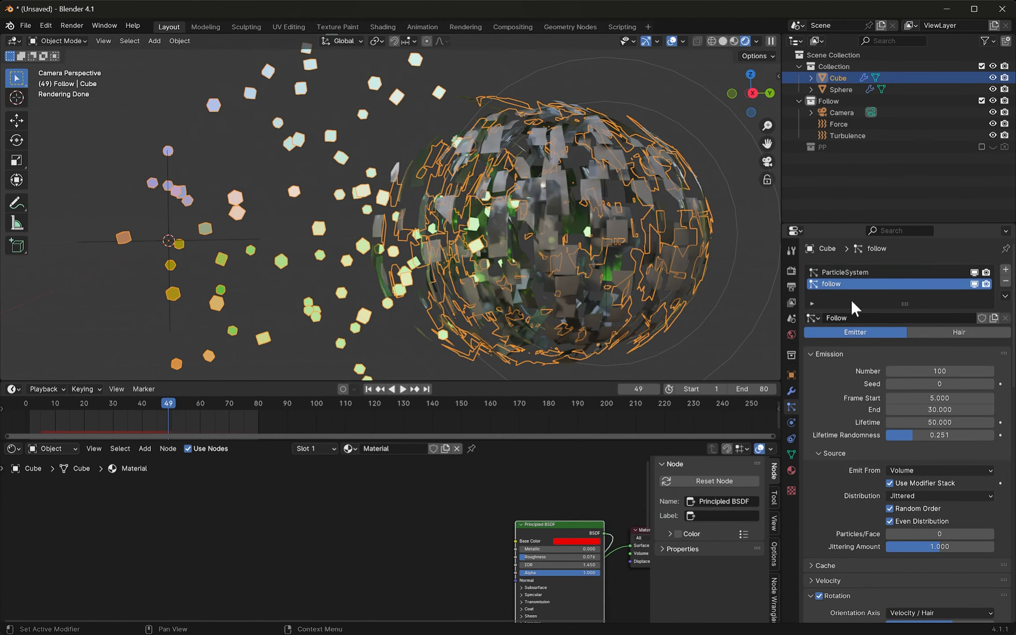
scroll(884, 507, down, 8)
scroll(876, 497, down, 3)
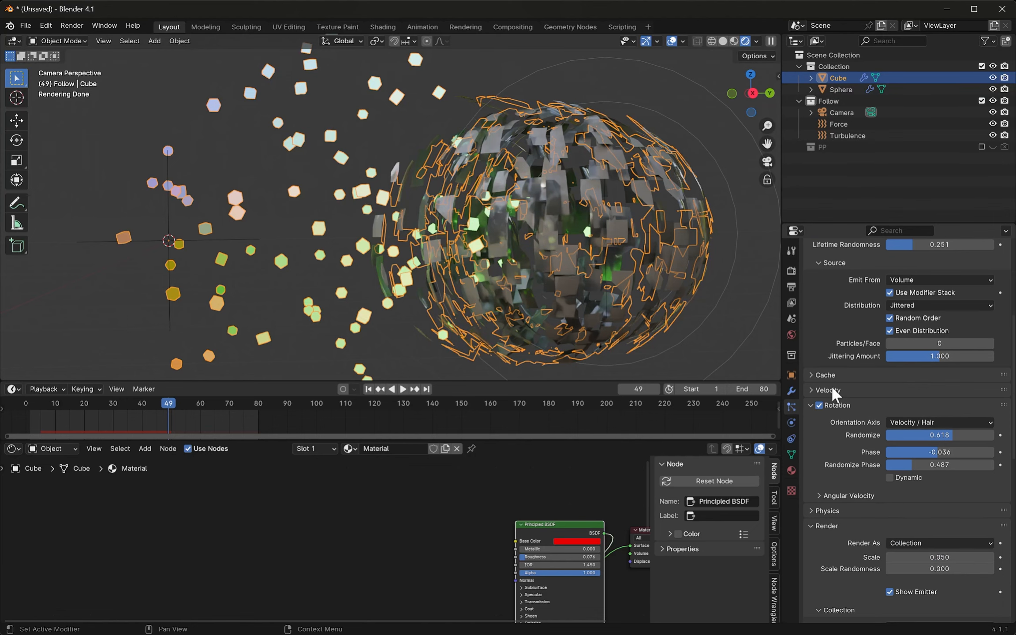
click(809, 405)
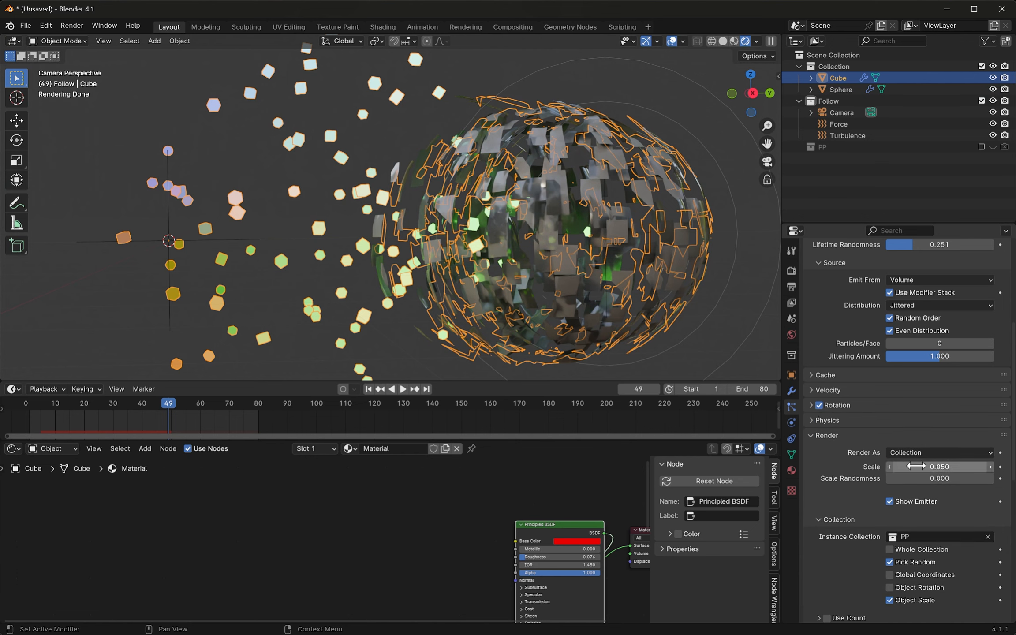
- Set the follow particles' scale randomness to 0.724 and their scale to 0.03
drag(920, 469, 982, 469)
key(ctrl+z)
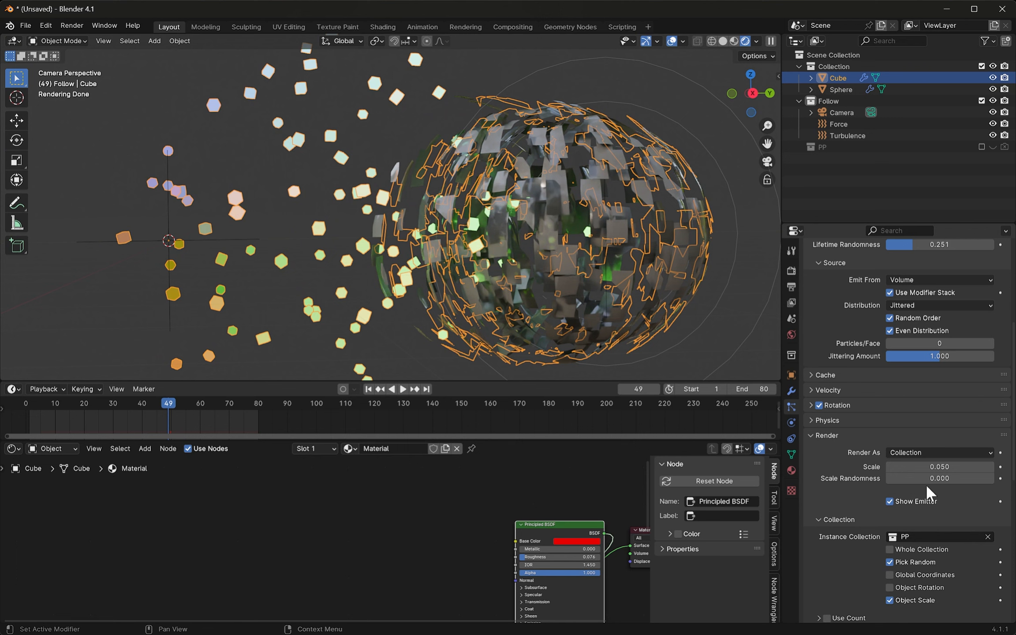
drag(926, 478, 962, 478)
click(953, 467)
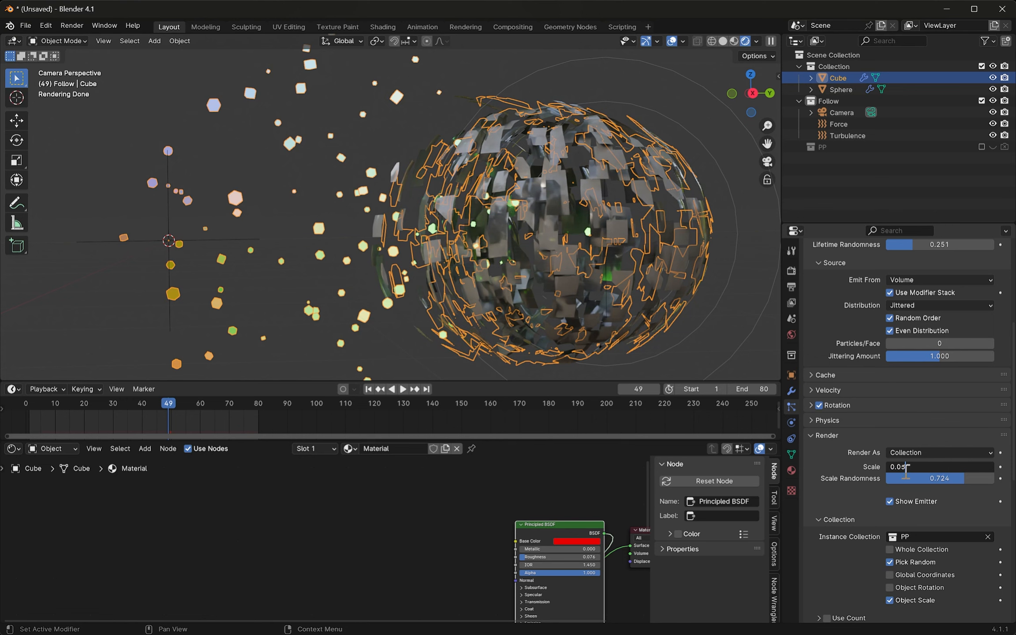
text(0.03)
key(Return)
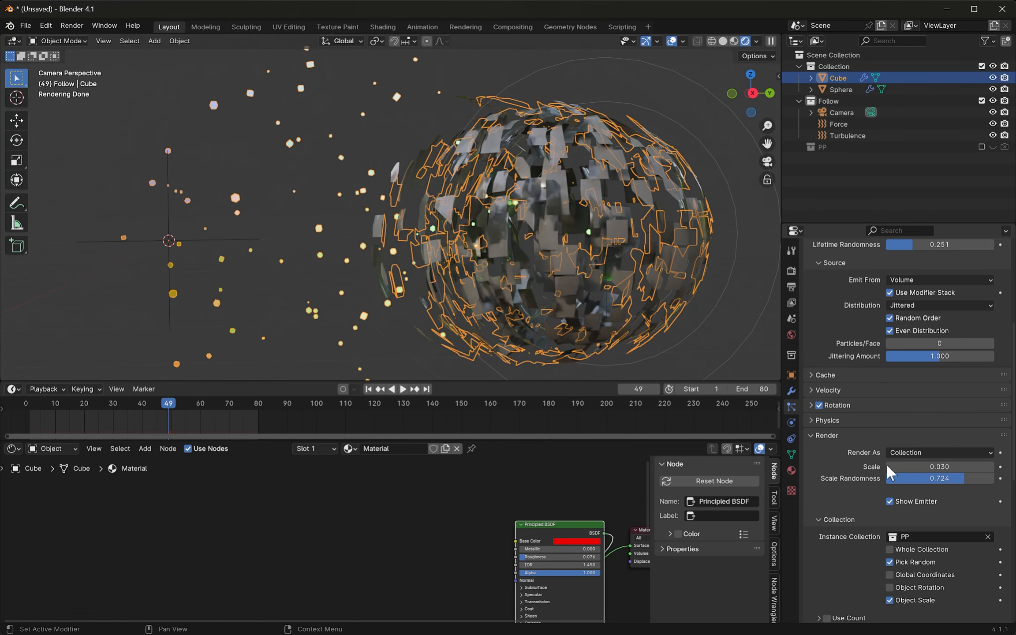
- Play the animation through the camera in rendered view, and switch to Solid shading to play it again
scroll(459, 279, down, 2)
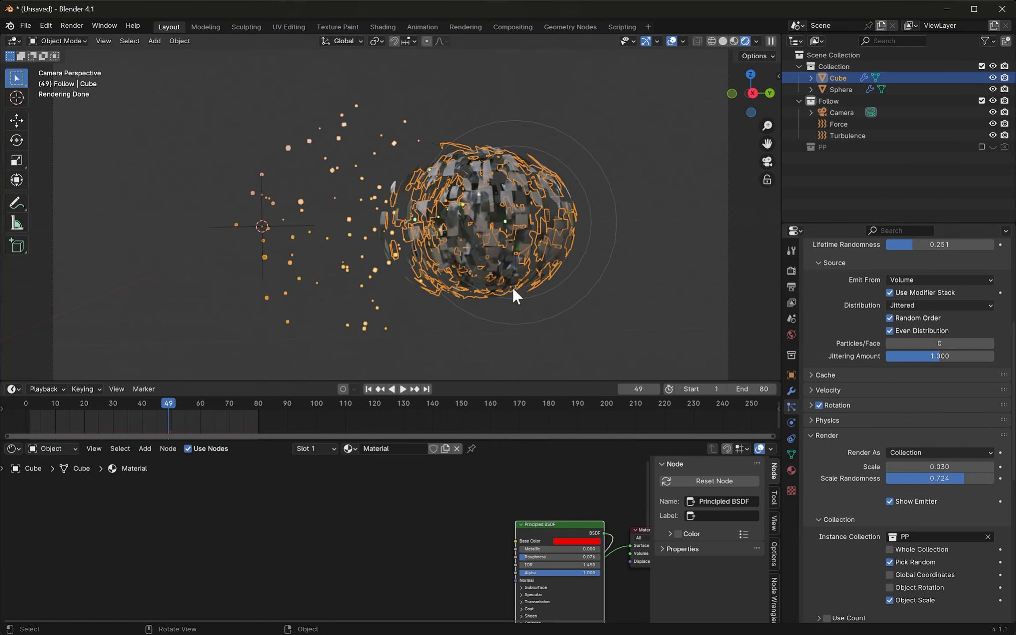
scroll(511, 286, down, 2)
key(space)
key(space)
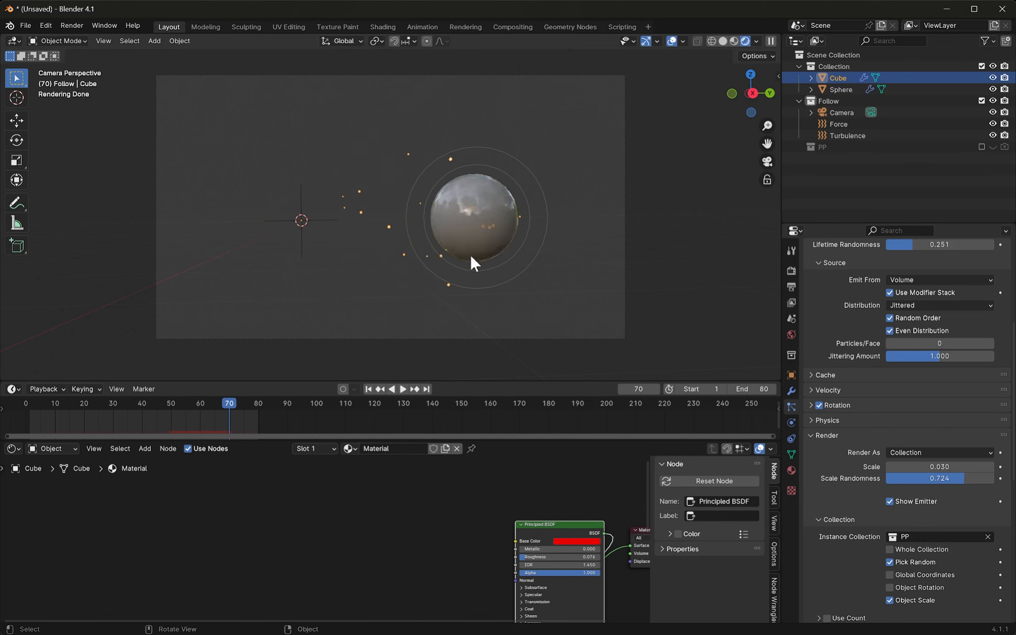
key(z)
click(537, 252)
key(space)
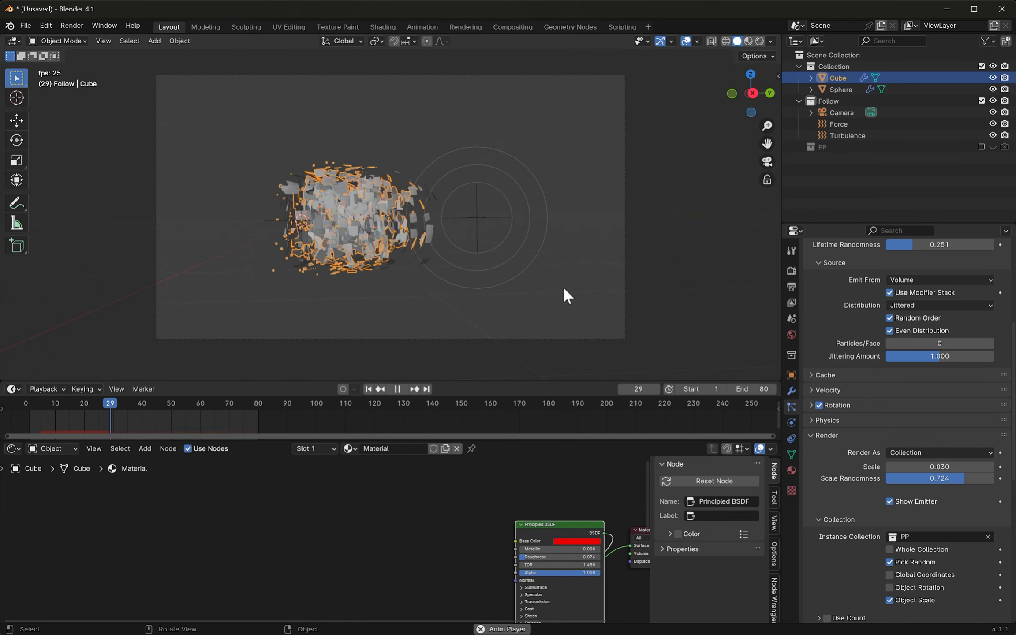
- Stop the playback and set the follow particle system's emission number to 500
key(space)
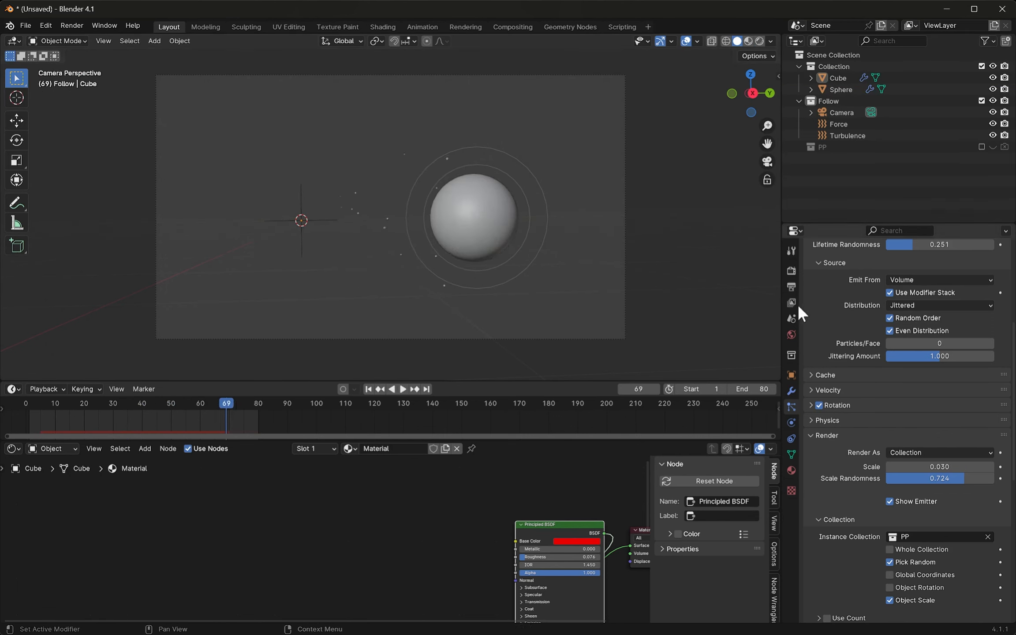
scroll(904, 348, up, 8)
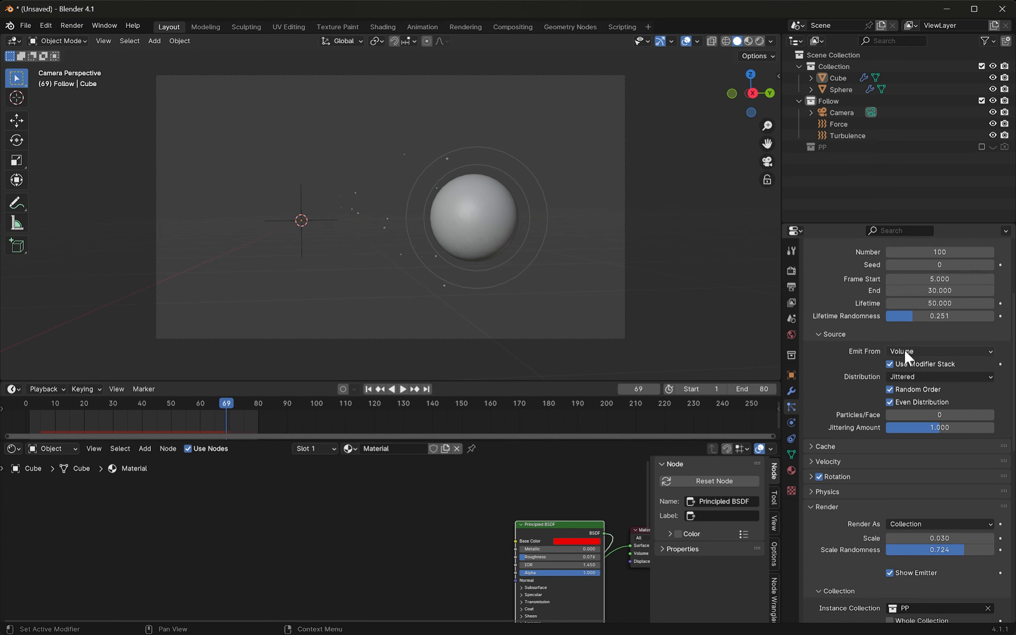
click(945, 348)
key(Return)
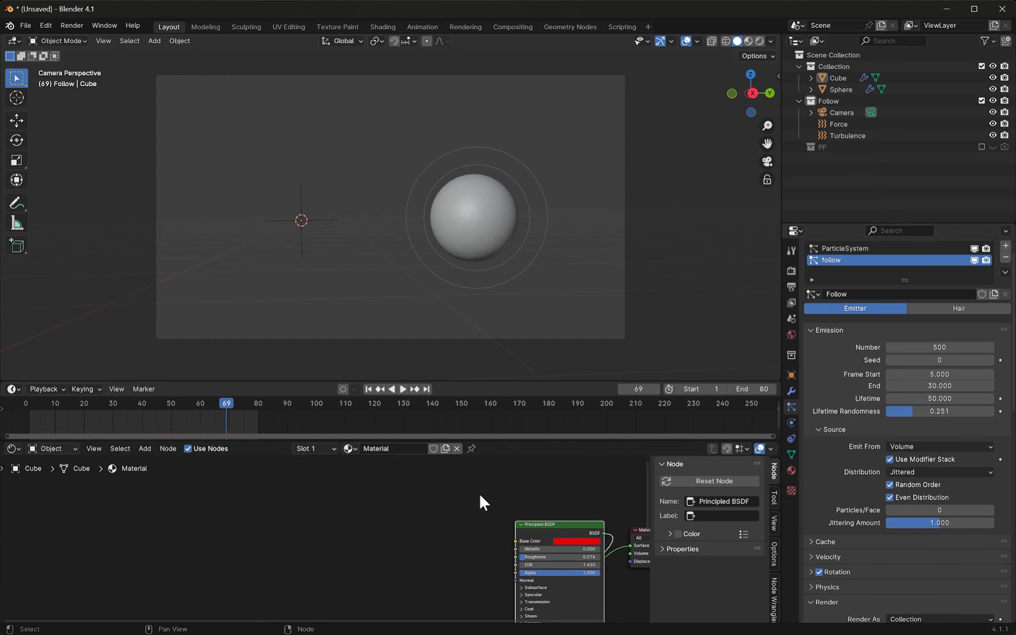
- Play the animation from the first frame through the camera, switching to rendered shading during playback
click(368, 389)
key(space)
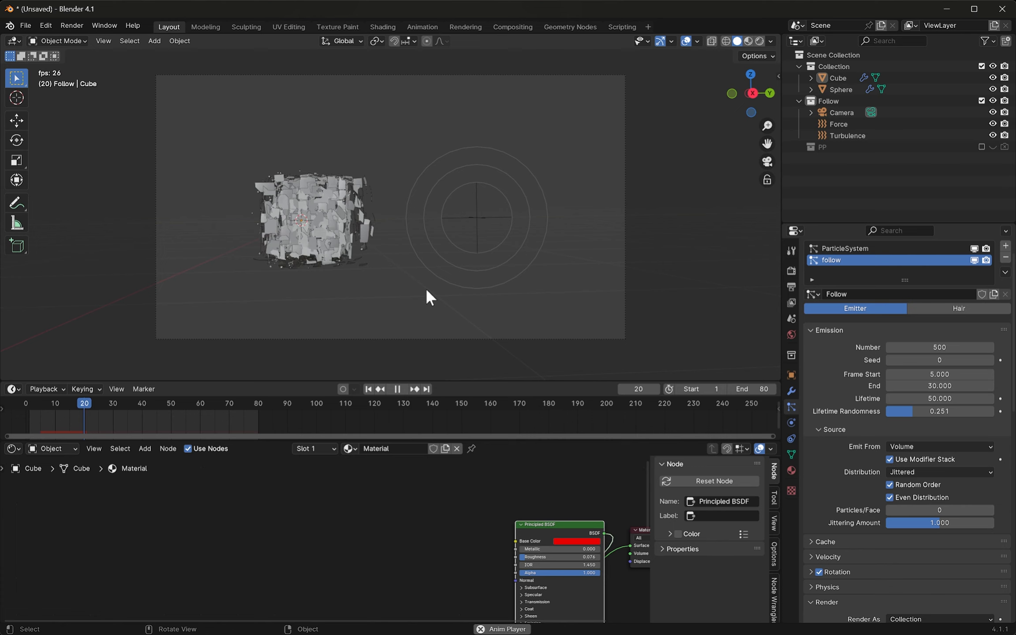
key(z)
click(407, 200)
key(space)
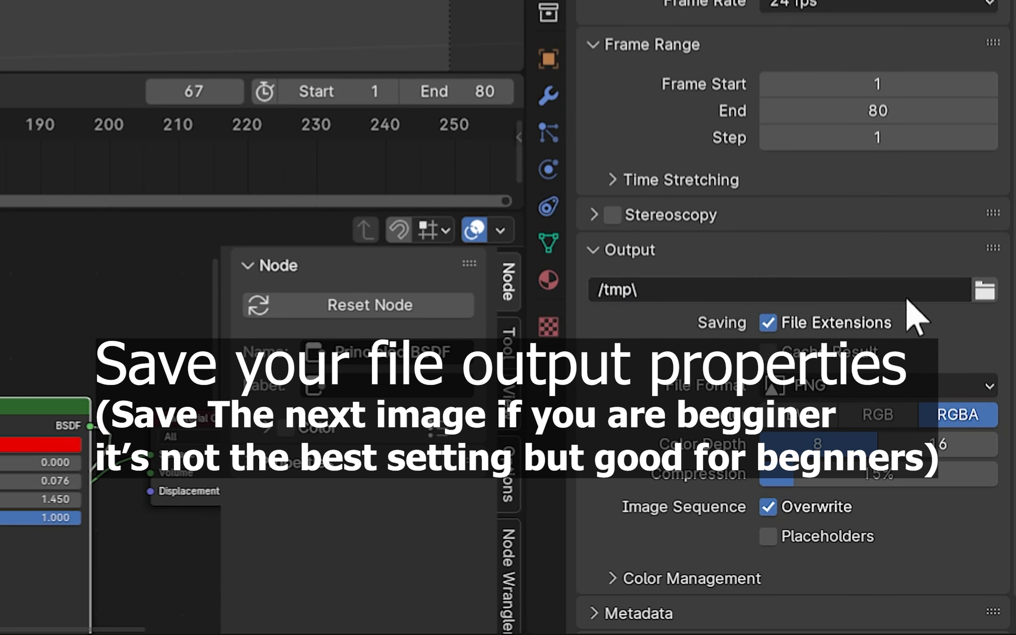
- Set the output file format to FFmpeg Video with an MPEG-4 container and Perceptually Lossless output quality
click(772, 363)
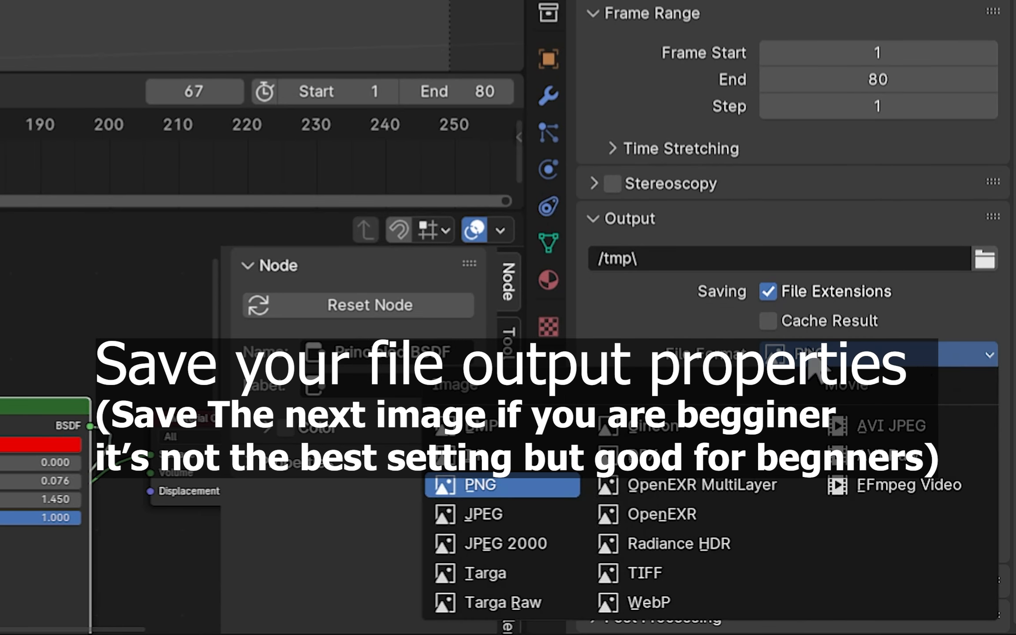
click(918, 419)
scroll(724, 541, down, 8)
click(860, 306)
click(816, 341)
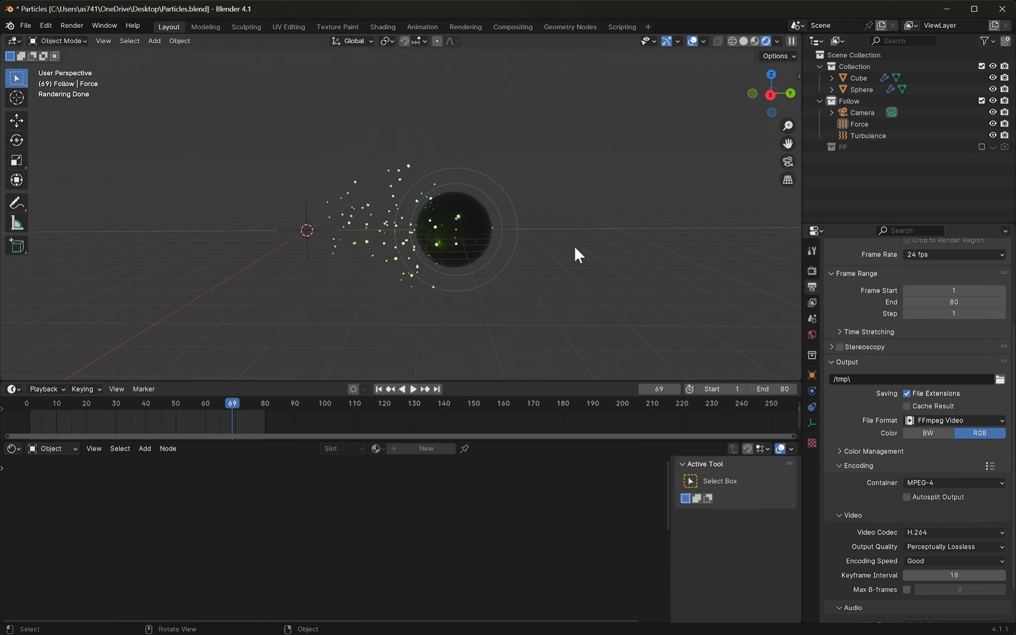
- Examine the rendered particles around the sphere without overlays and through the camera, and return to Solid shading with overlays shown
scroll(575, 248, up, 6)
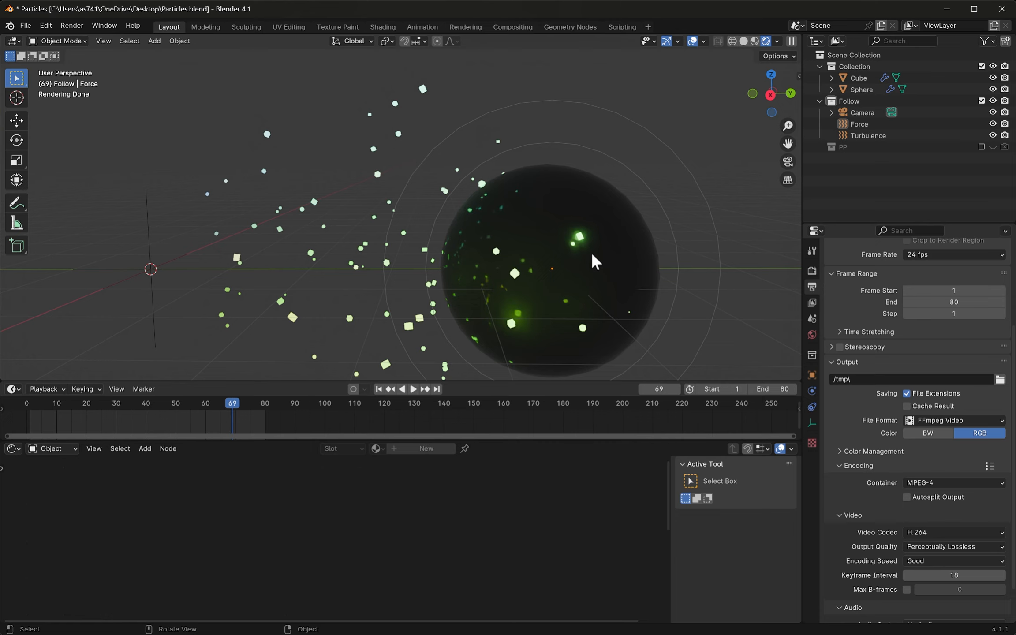
scroll(587, 251, down, 3)
key(shift+alt+z)
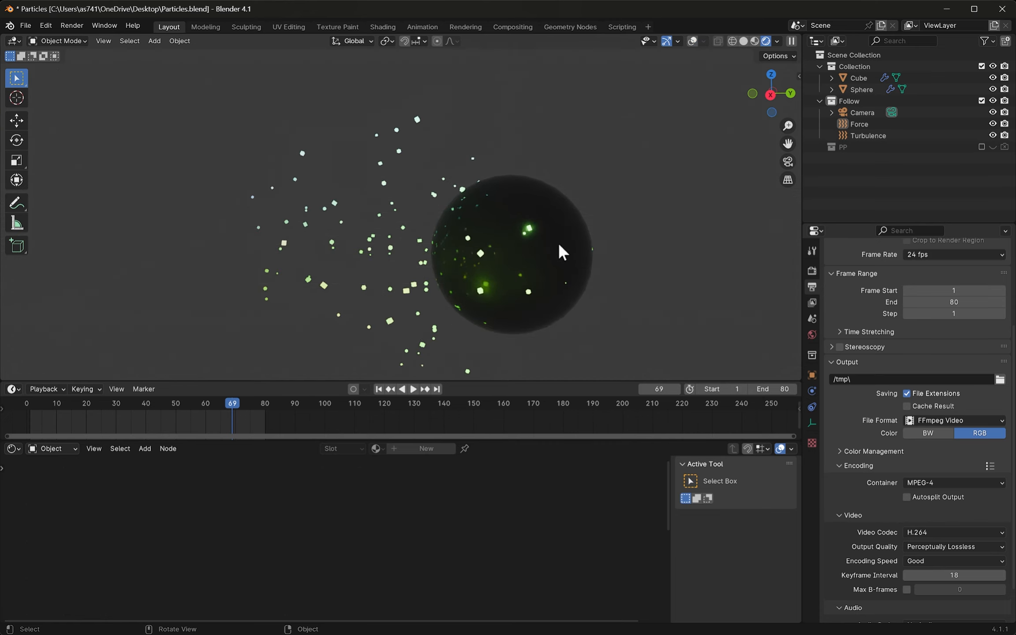
key(KP_0)
key(z)
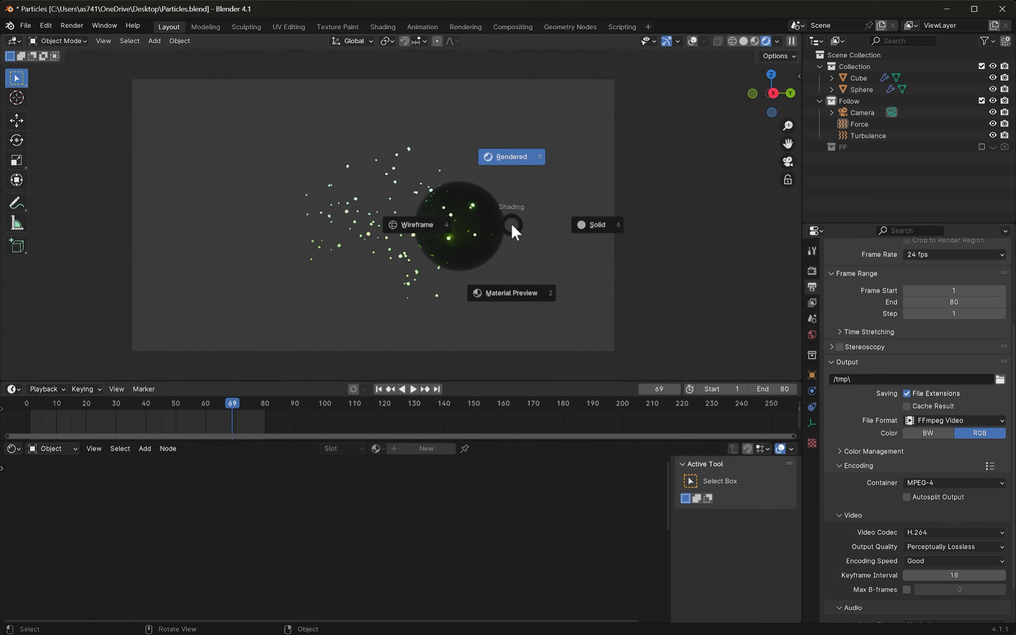
click(586, 223)
middle_drag(586, 224, 571, 240)
key(shift+alt+z)
scroll(571, 240, up, 3)
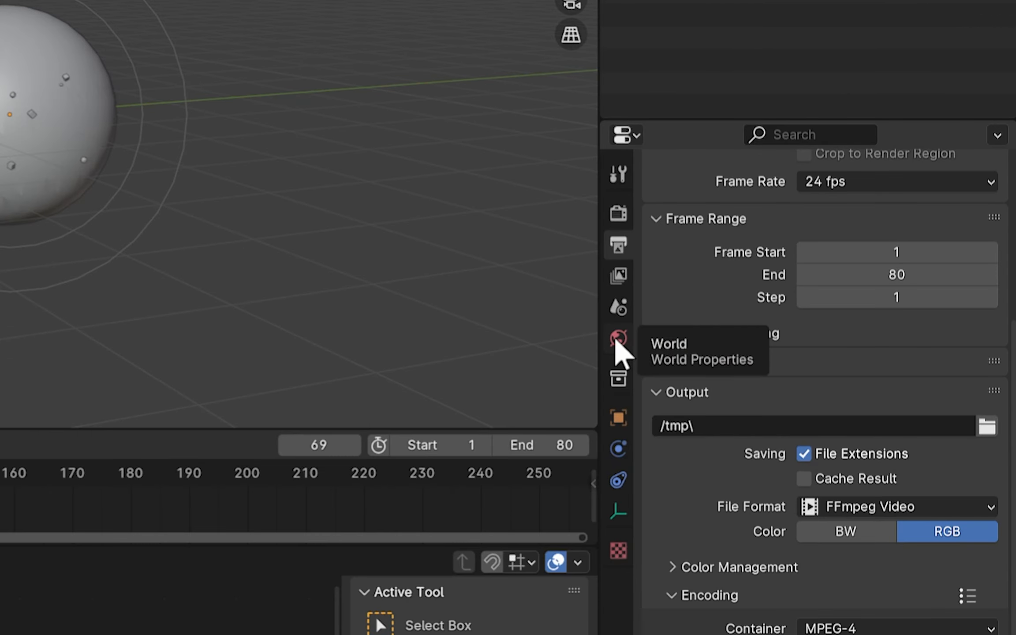
- Bring up the World settings and switch the viewport to rendered shading
click(618, 339)
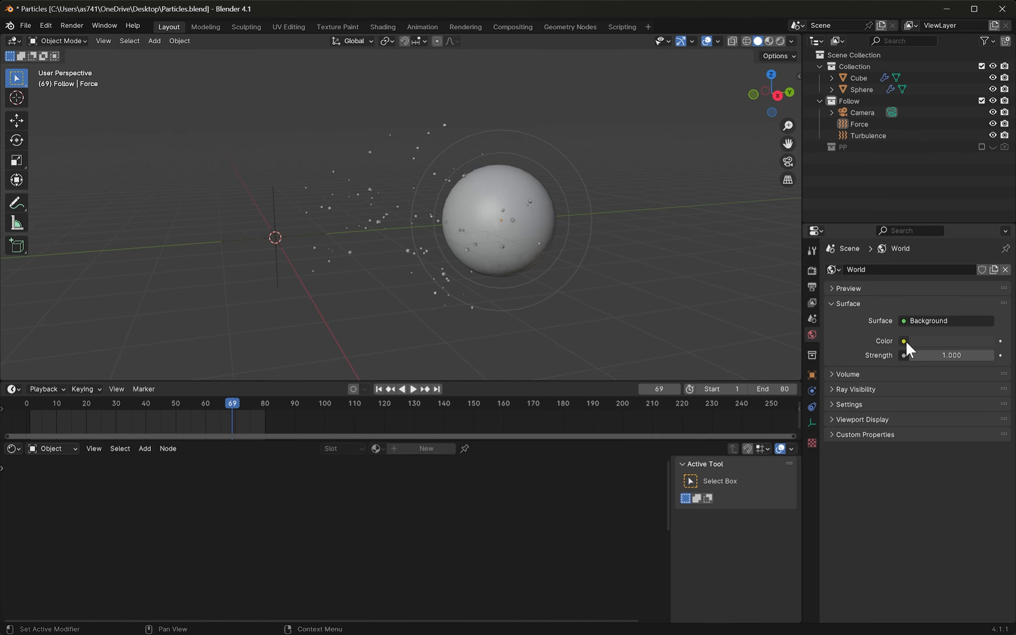
key(z)
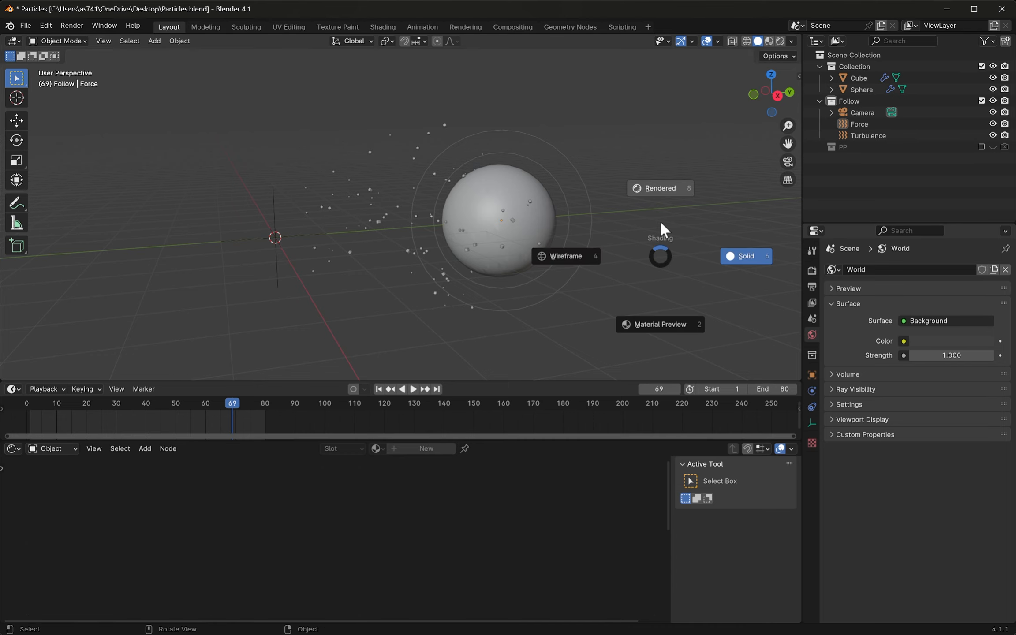
click(660, 201)
click(951, 344)
drag(927, 238, 878, 235)
key(ctrl+z)
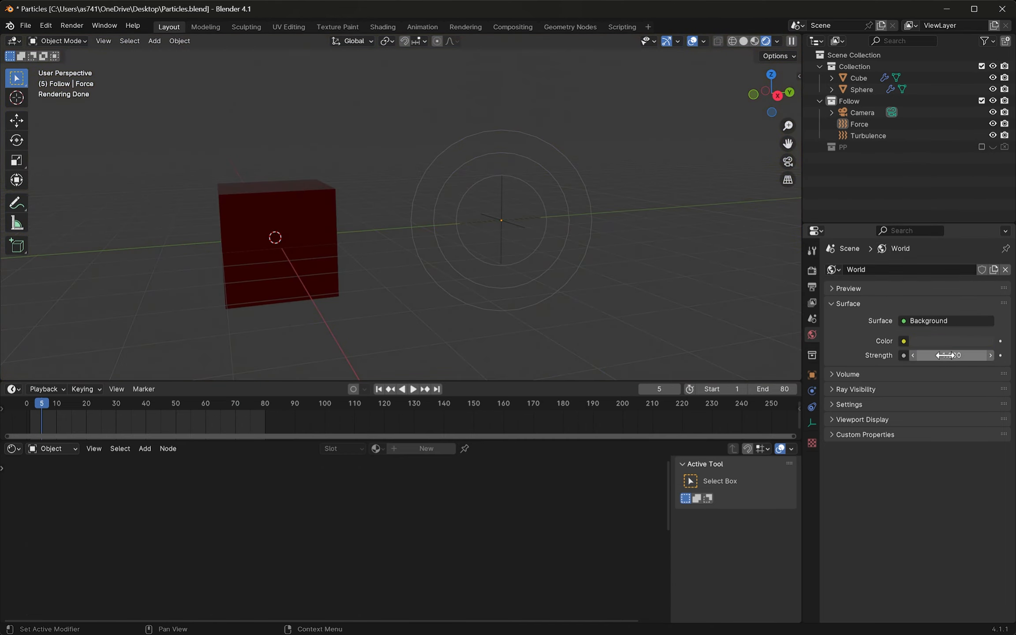
mouse_move(946, 354)
mouse_down()
mouse_move(998, 355)
mouse_move(946, 355)
mouse_up()
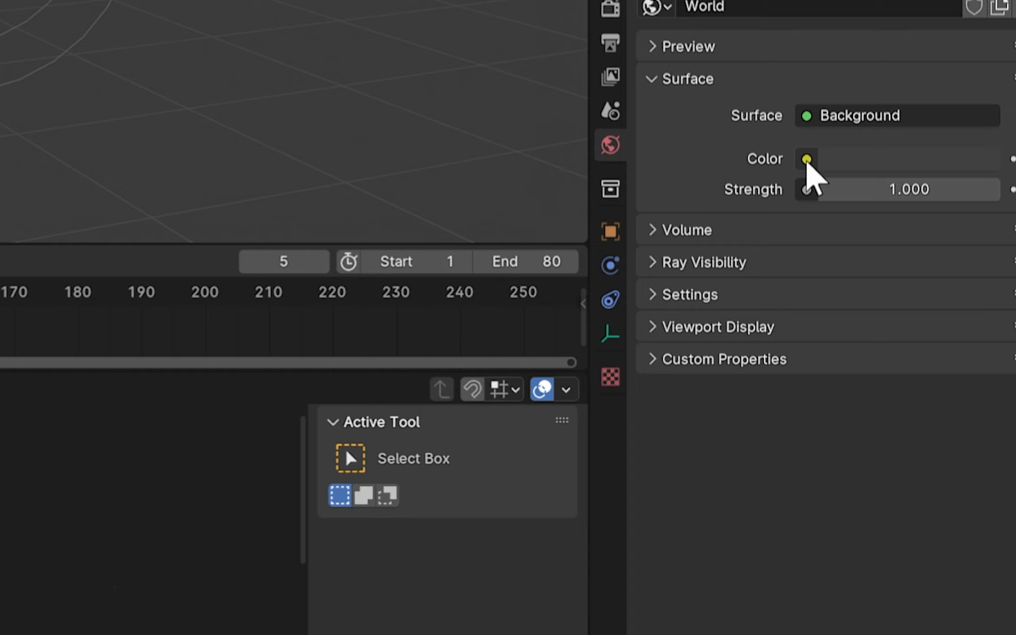
- Assign a Sky Texture to the world background colour and check it through the camera at frame 70
click(905, 341)
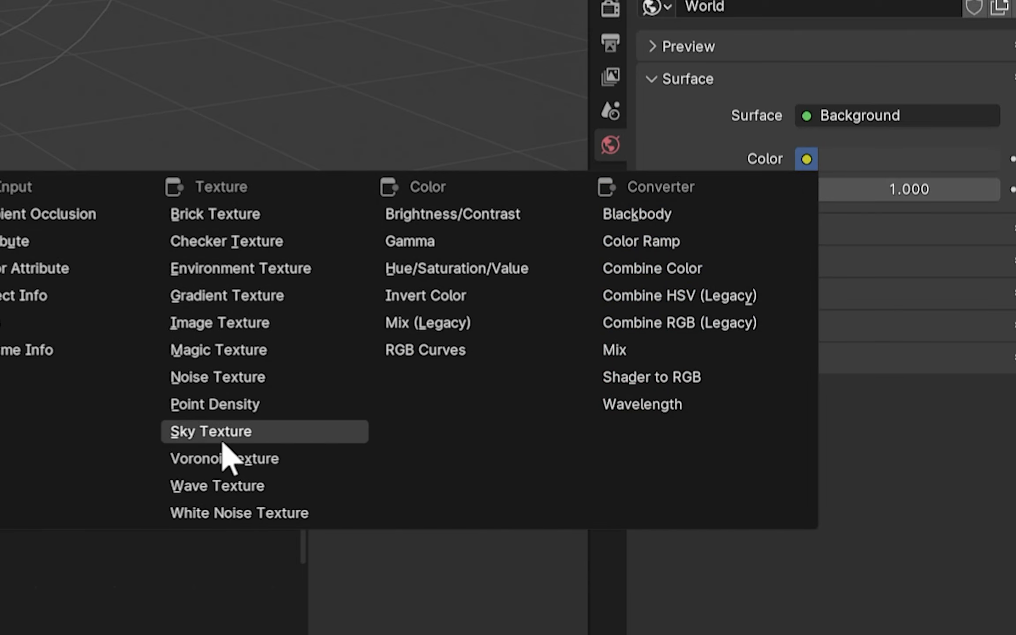
click(211, 432)
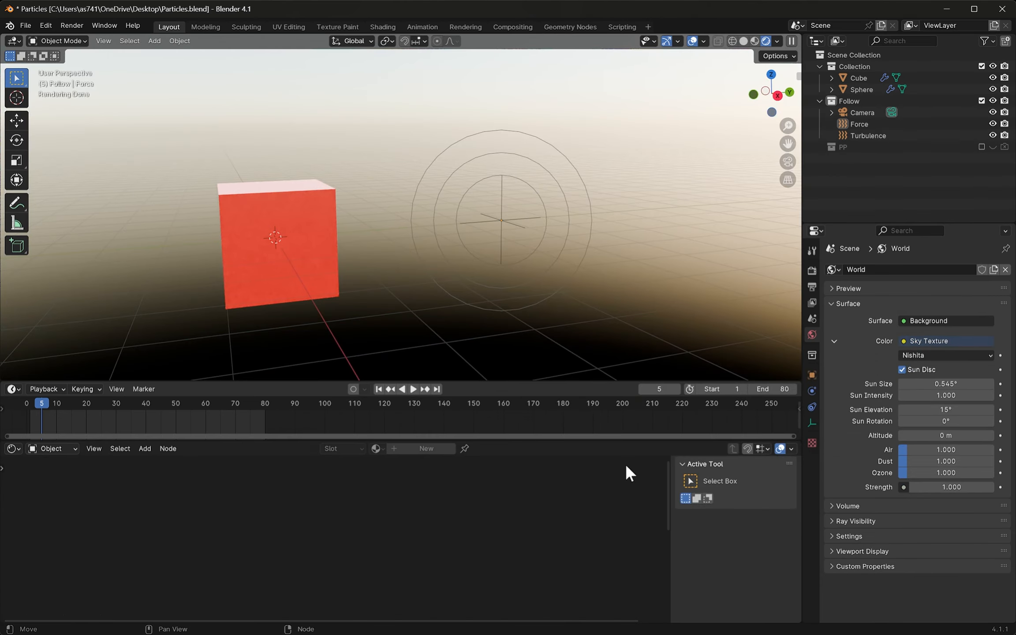
middle_drag(629, 349, 561, 250)
key(KP_0)
key(space)
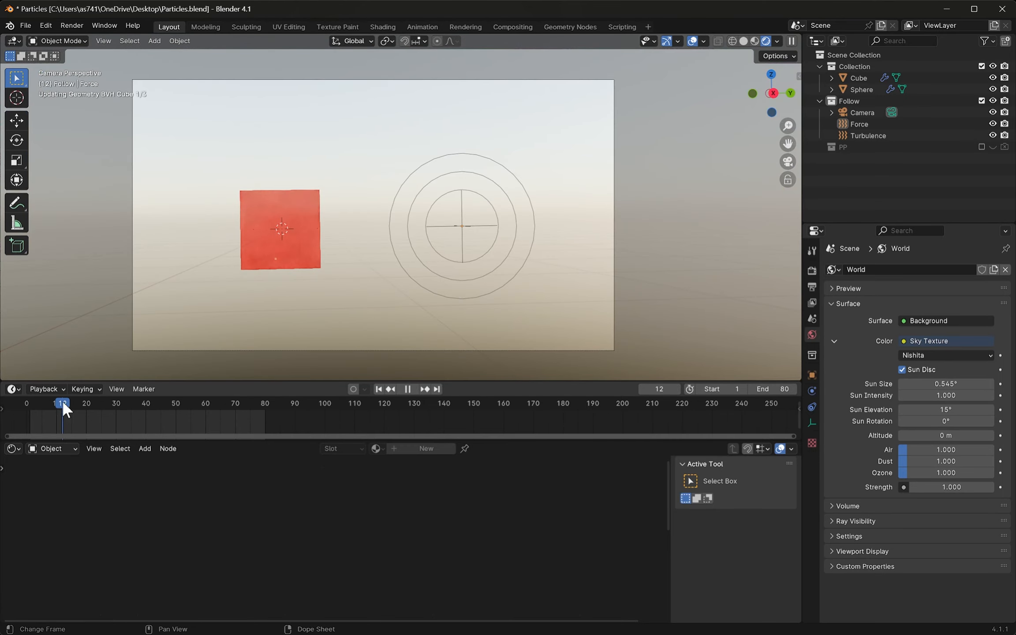
drag(184, 408, 235, 410)
scroll(473, 244, up, 4)
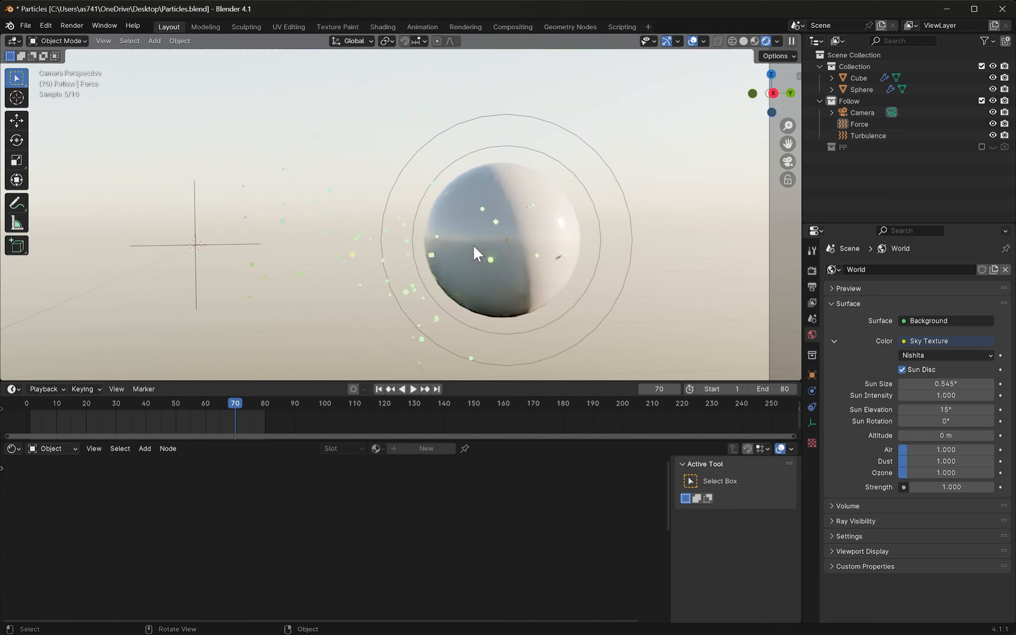
scroll(462, 265, down, 4)
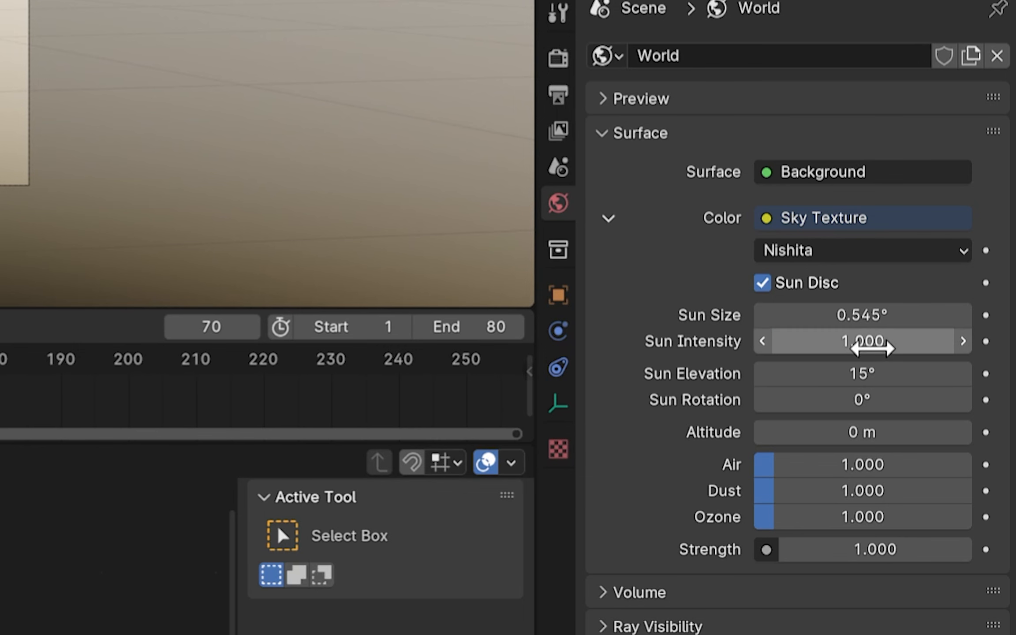
- Try sky altitudes of 150000 m and 1000 m in the world's Sky Texture
click(954, 435)
text(150000)
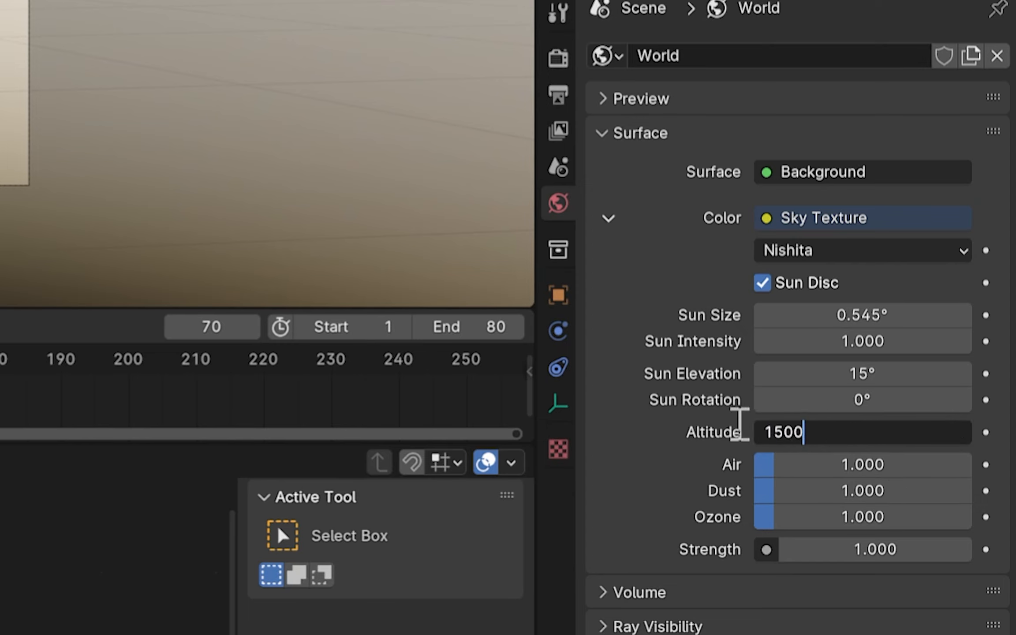
key(Return)
click(839, 432)
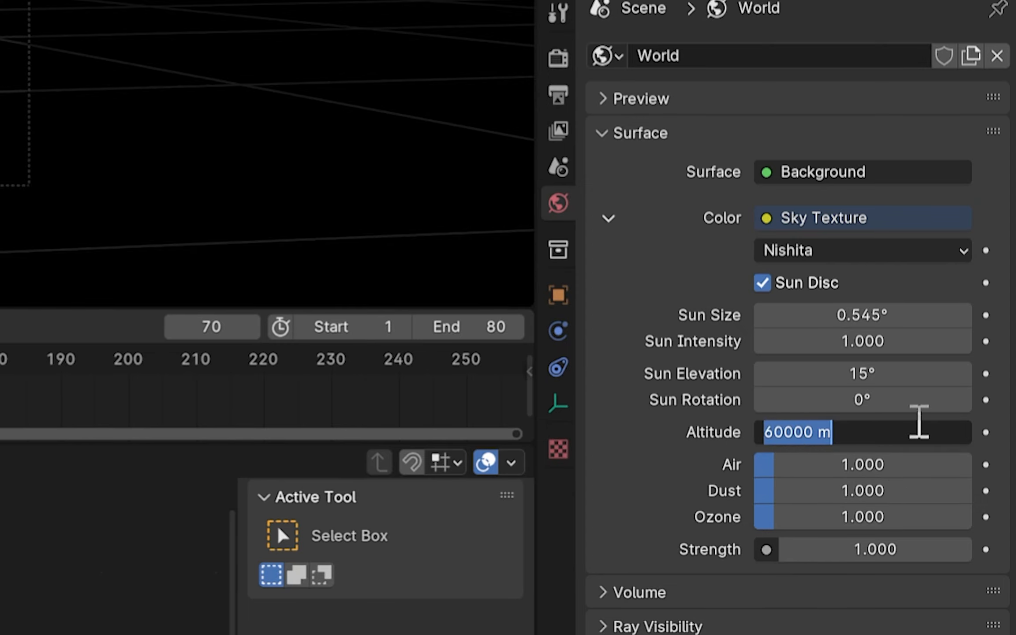
text(1000)
key(Return)
- Set the Sky Texture's altitude to 10000 m
click(862, 431)
text(10000)
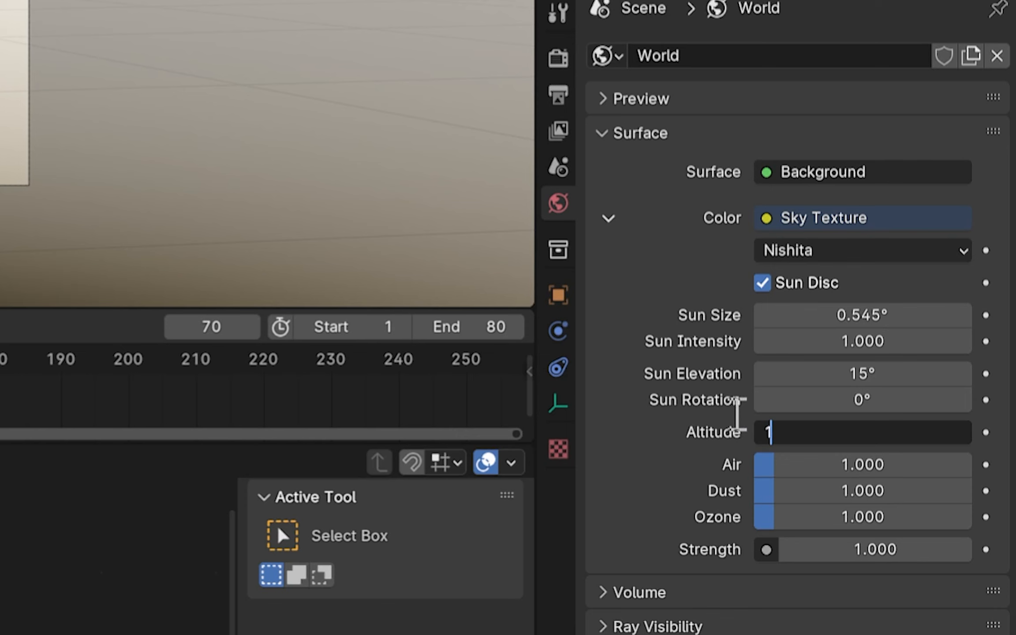
key(Return)
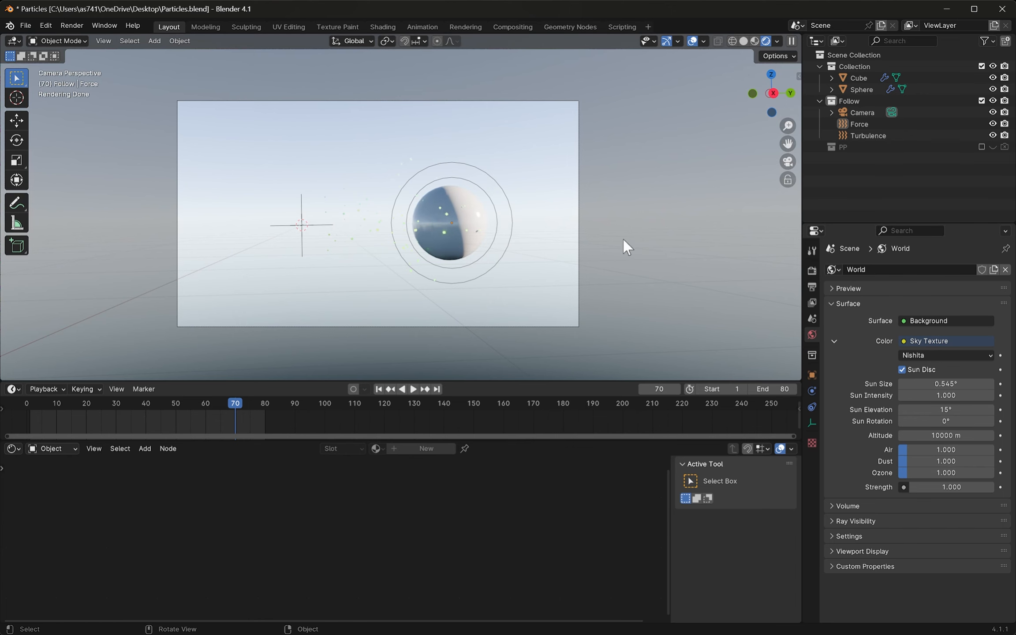
- Hide the viewport overlays and play the animation against the sky in rendered view, stopping at frame 71
scroll(555, 249, up, 3)
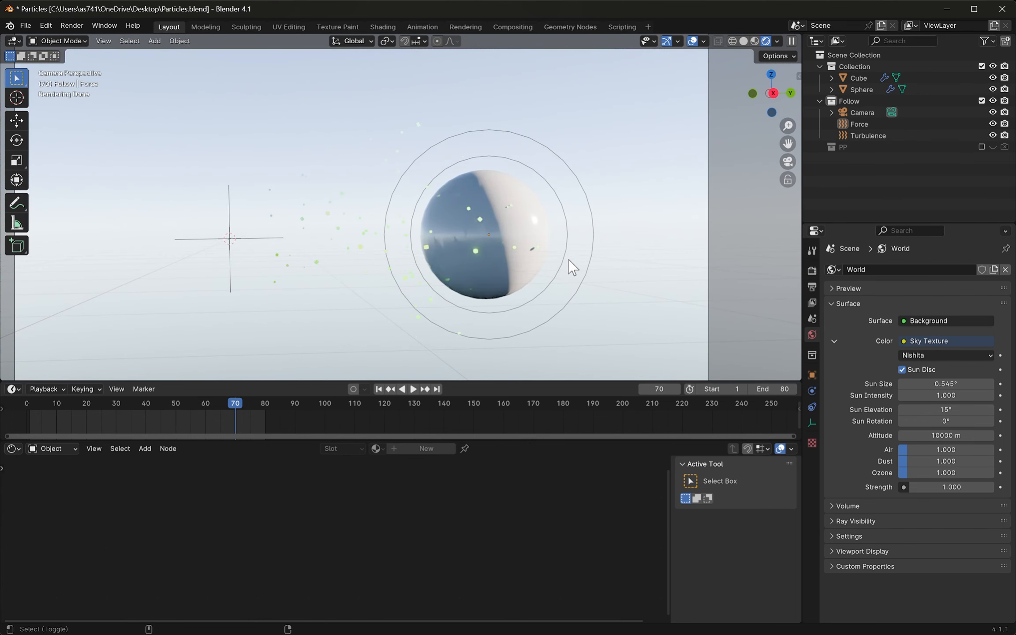
key(shift+alt+z)
key(space)
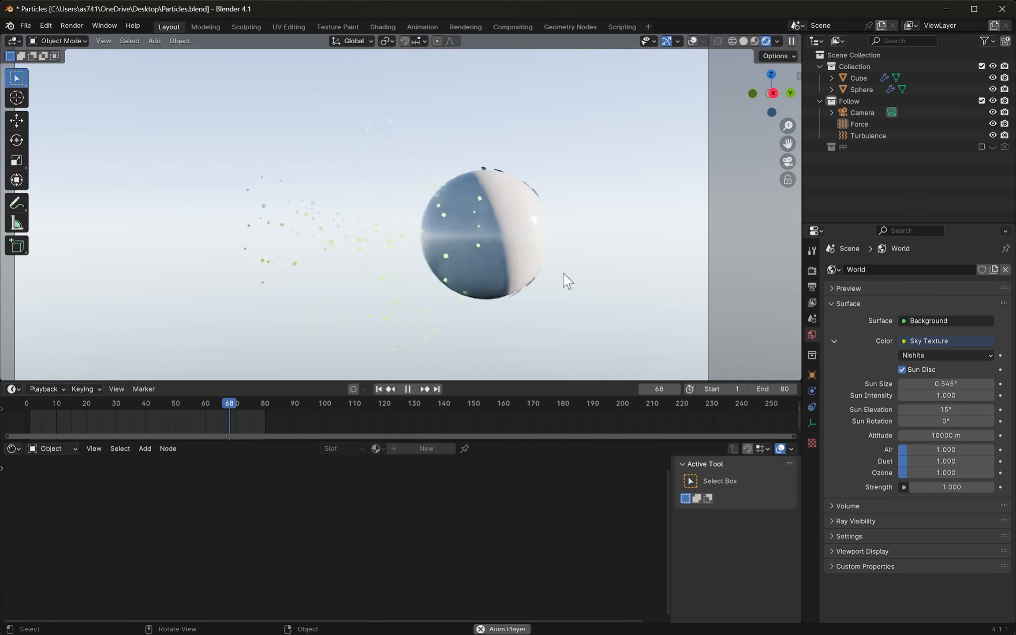
key(space)
scroll(561, 269, up, 3)
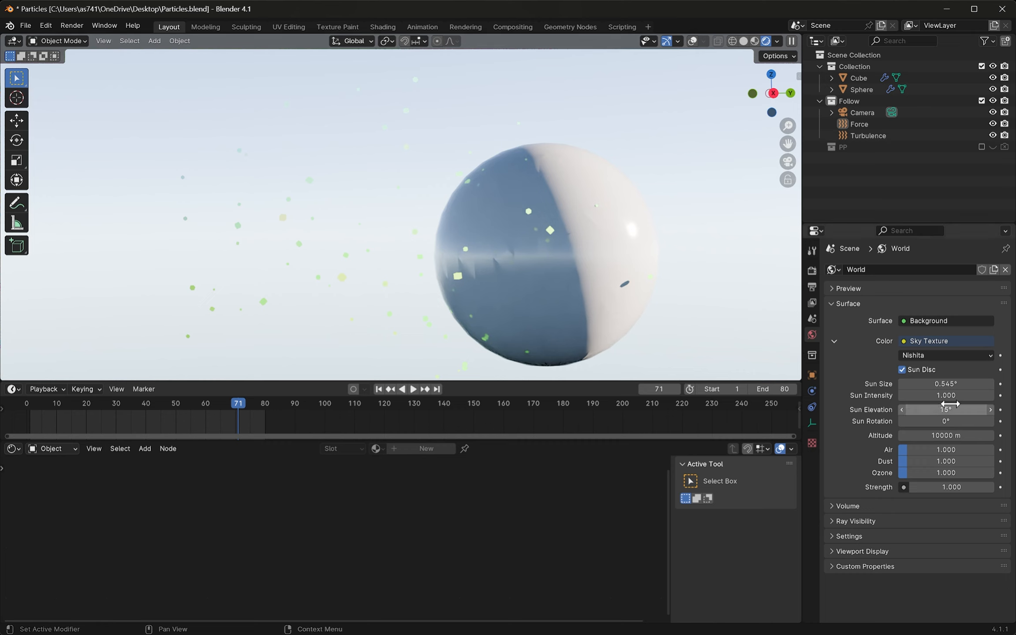
- Set the Sky Texture's sun size to 17.3° and sun intensity to 0.900, and check the result at frame 45
drag(947, 383, 955, 392)
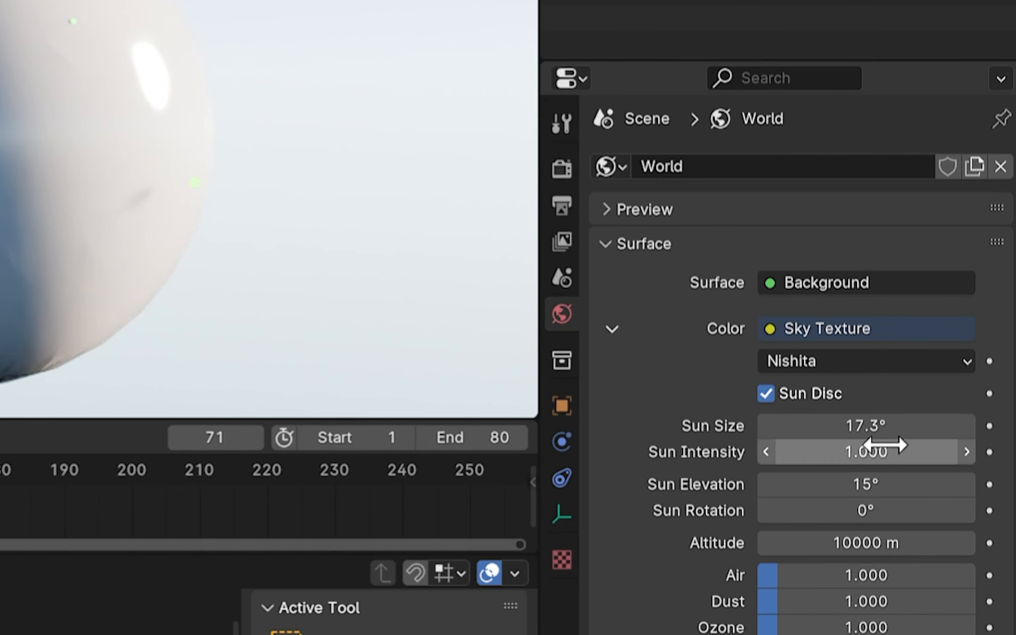
drag(885, 445, 845, 451)
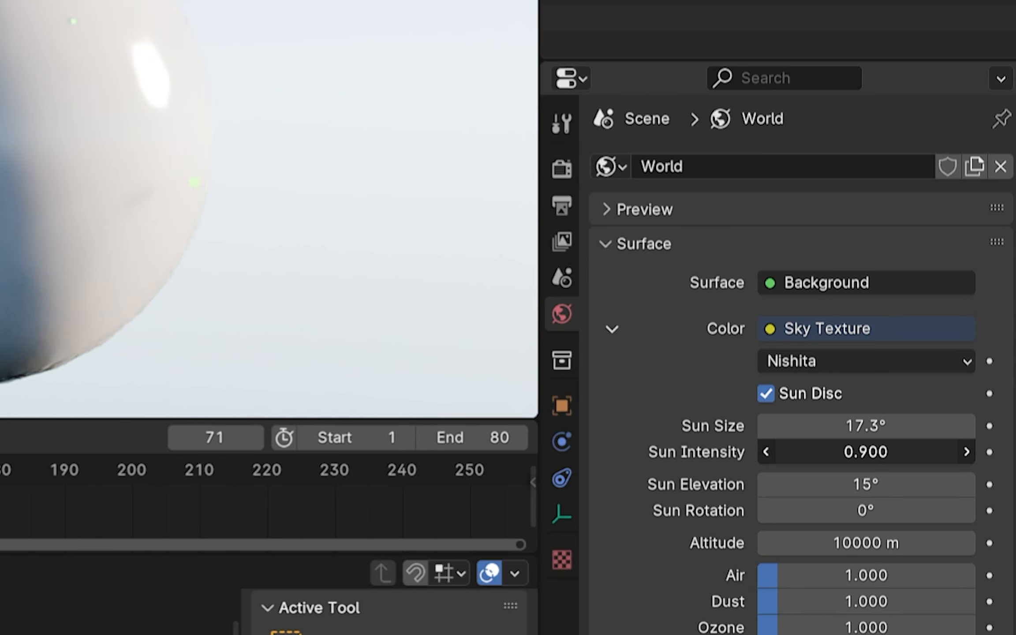
drag(234, 400, 161, 401)
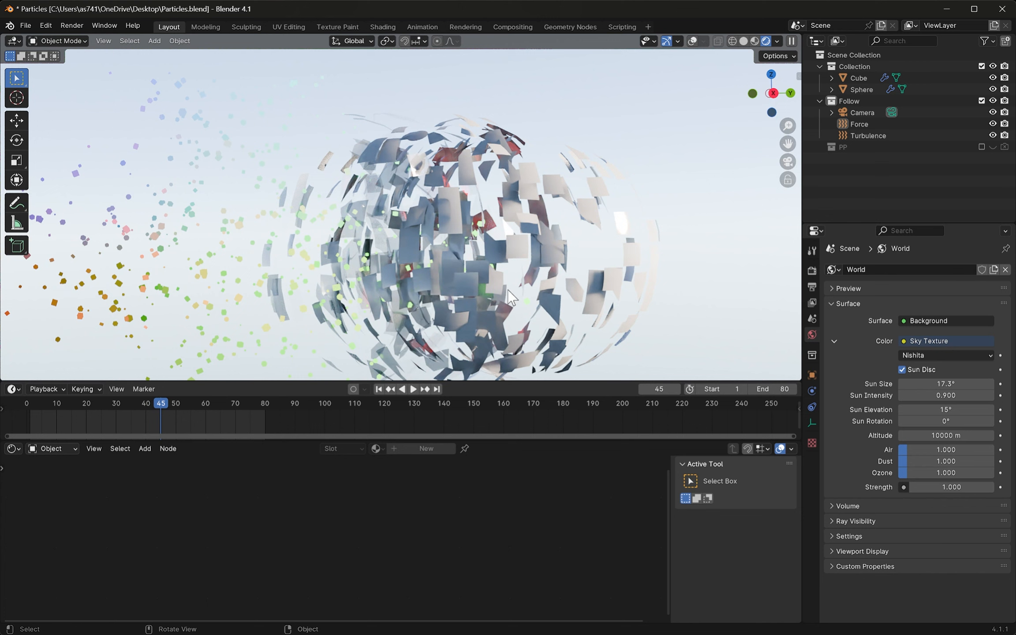
scroll(508, 290, down, 3)
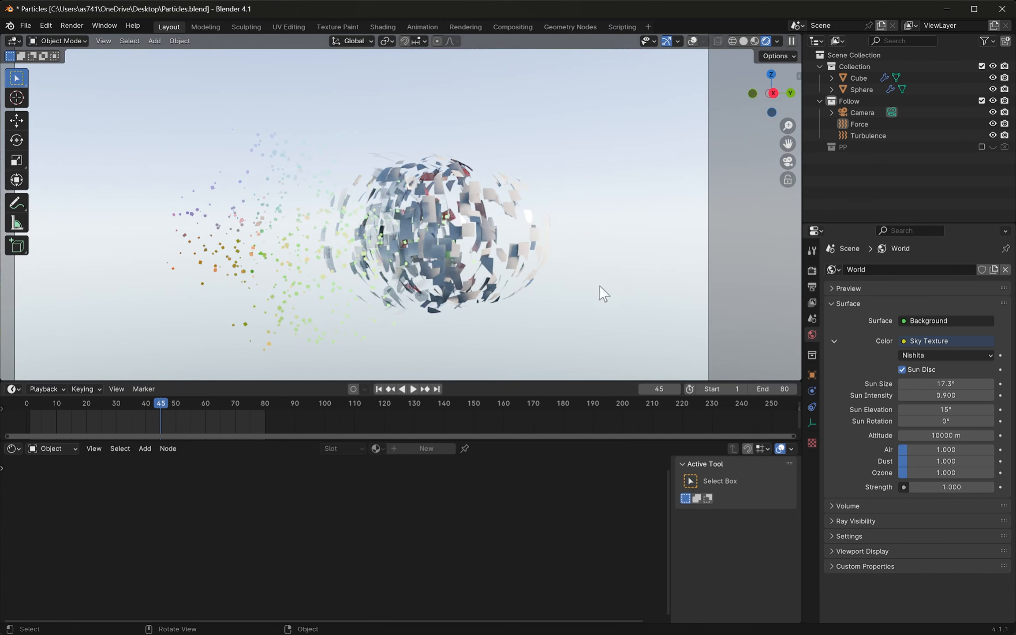
- Switch the viewport to Solid shading and bring up the sampling settings in the Render properties
key(z)
click(571, 268)
scroll(564, 264, down, 2)
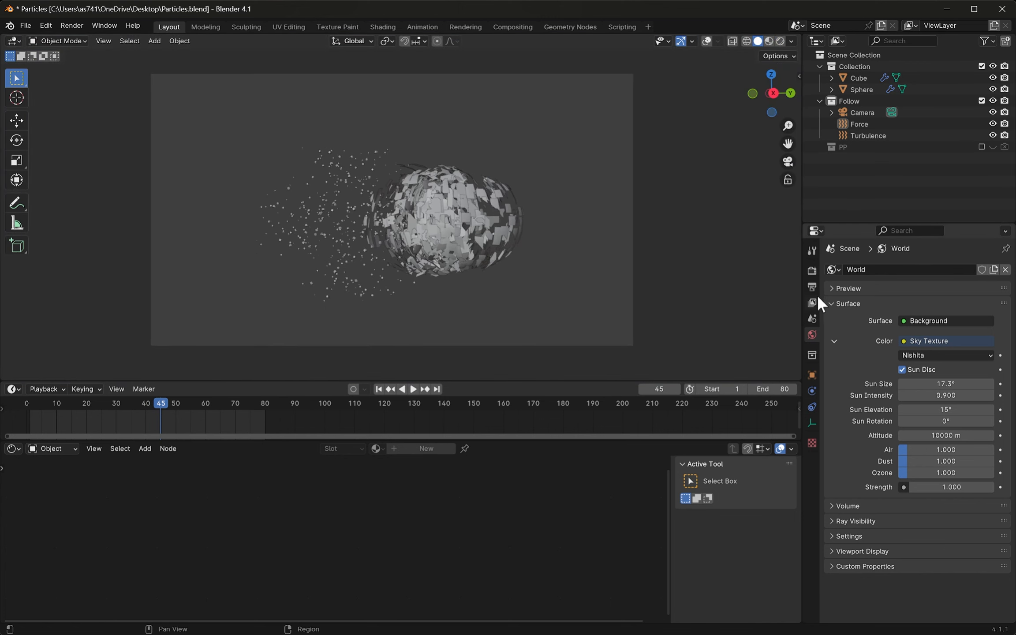
click(813, 272)
scroll(860, 560, down, 3)
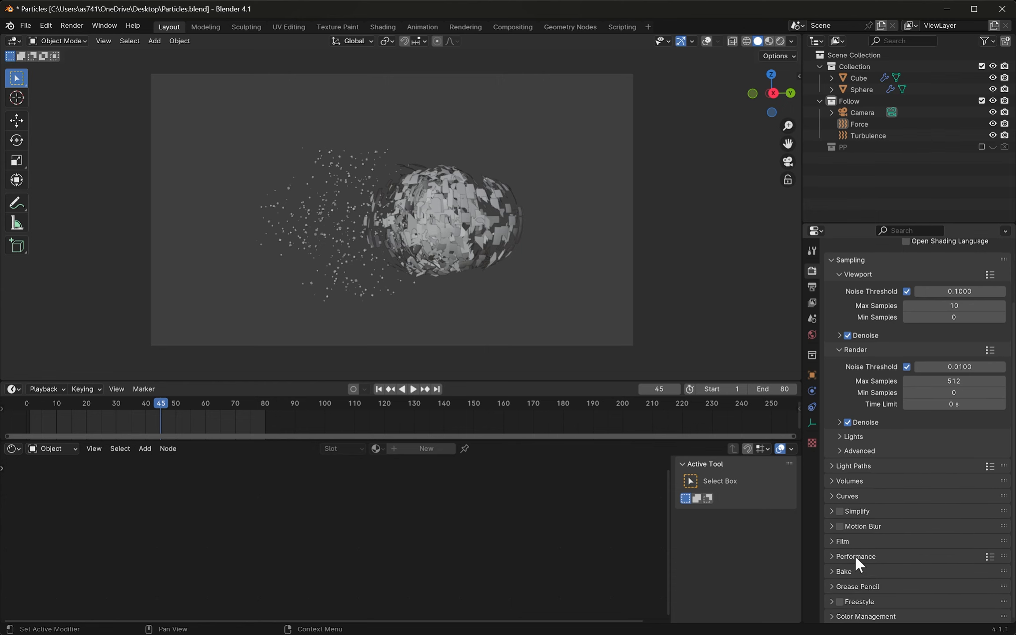
- Check frame 45 in rendered shading while toggling the overlays, and return to Solid shading with overlays shown
key(z)
click(633, 248)
key(shift+alt+z)
key(shift+alt+z)
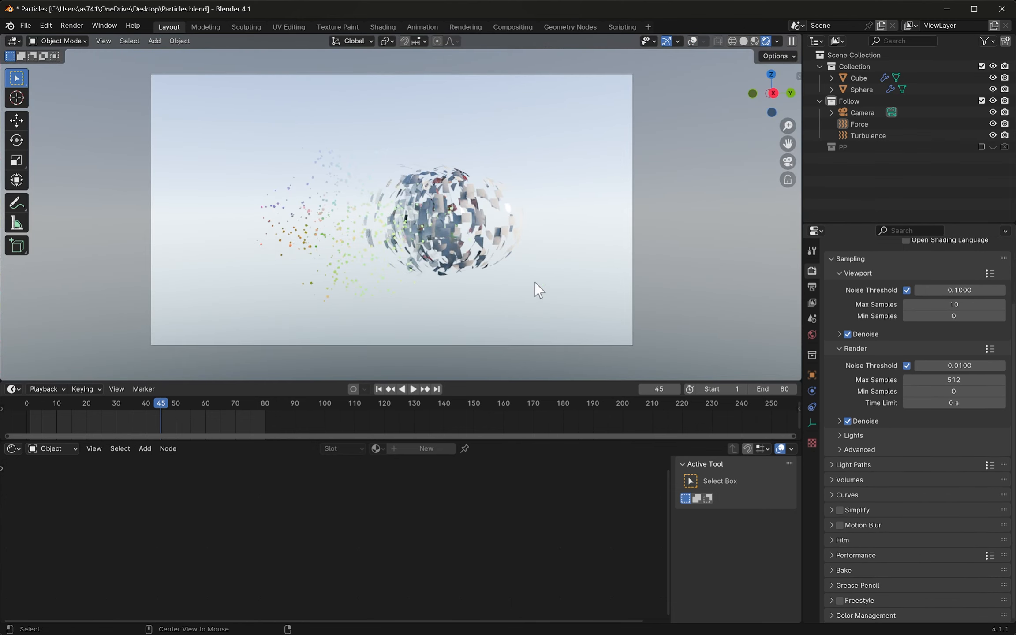
key(shift+alt+z)
key(z)
click(633, 253)
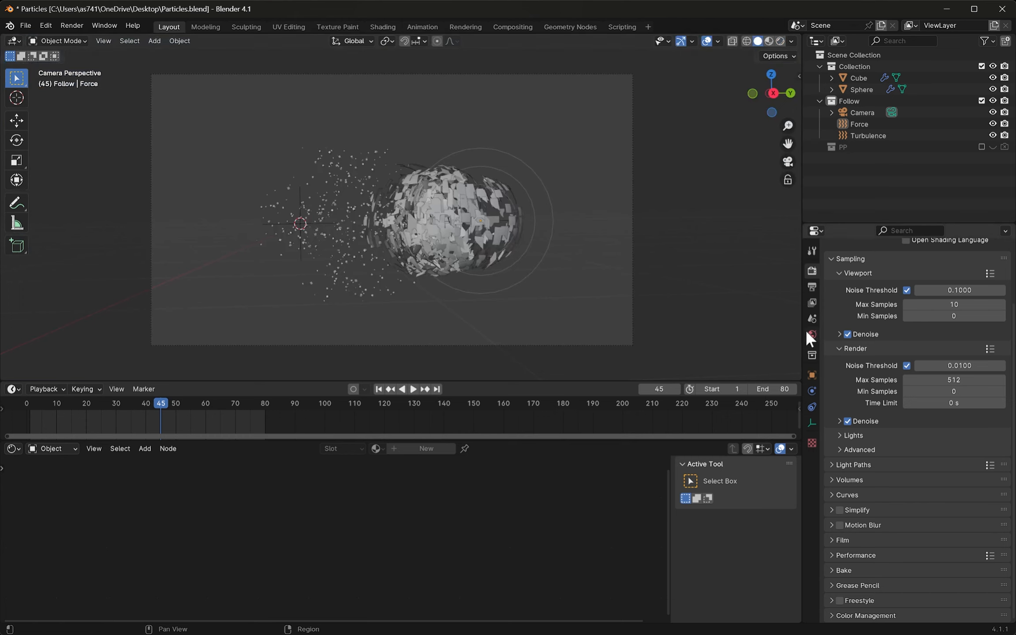
- Enable the Transparent option in the render's Film settings
click(813, 333)
click(813, 271)
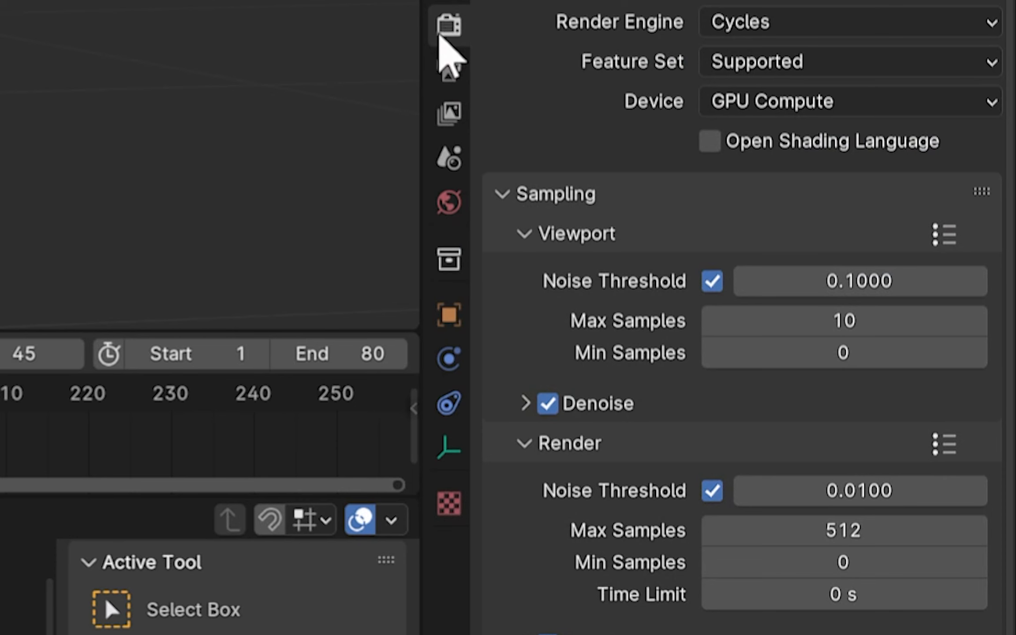
scroll(658, 578, down, 5)
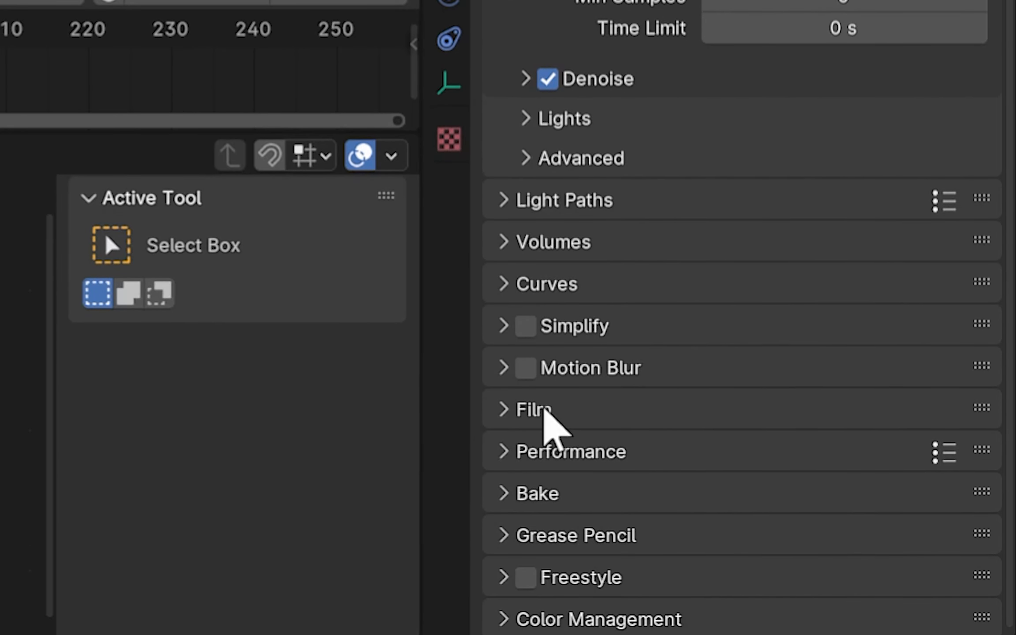
click(525, 408)
scroll(528, 391, down, 6)
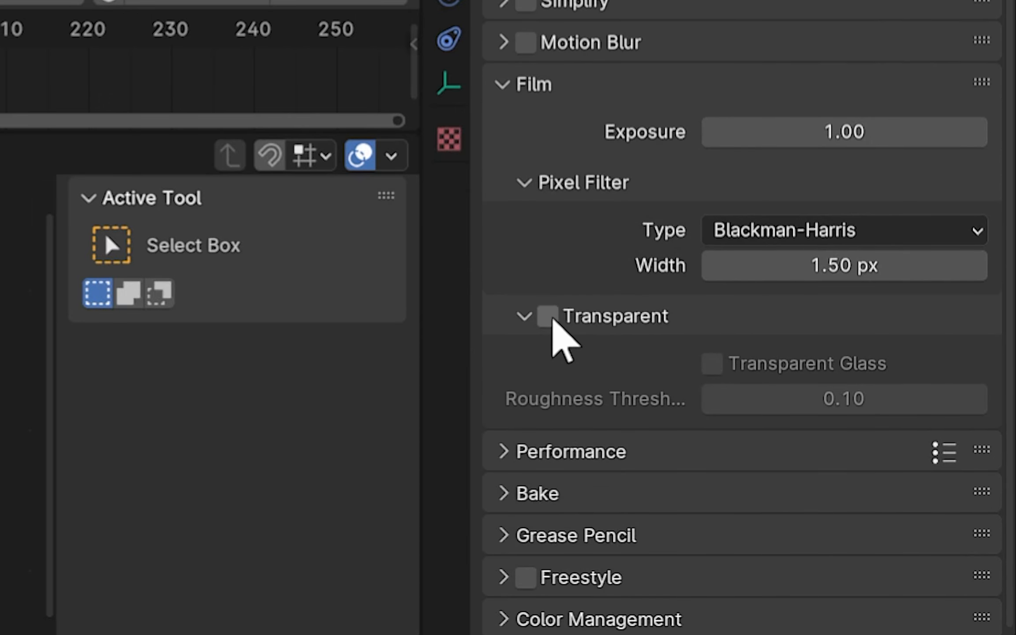
click(549, 317)
- Check the transparent background at frame 45 in rendered shading, and return the viewport to Solid shading
key(z)
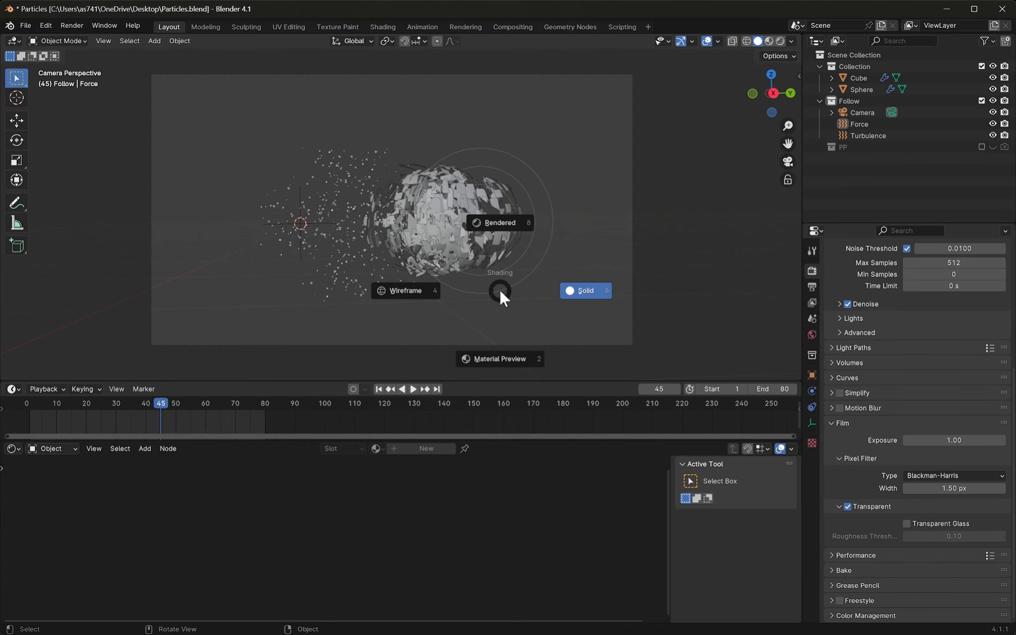
click(494, 220)
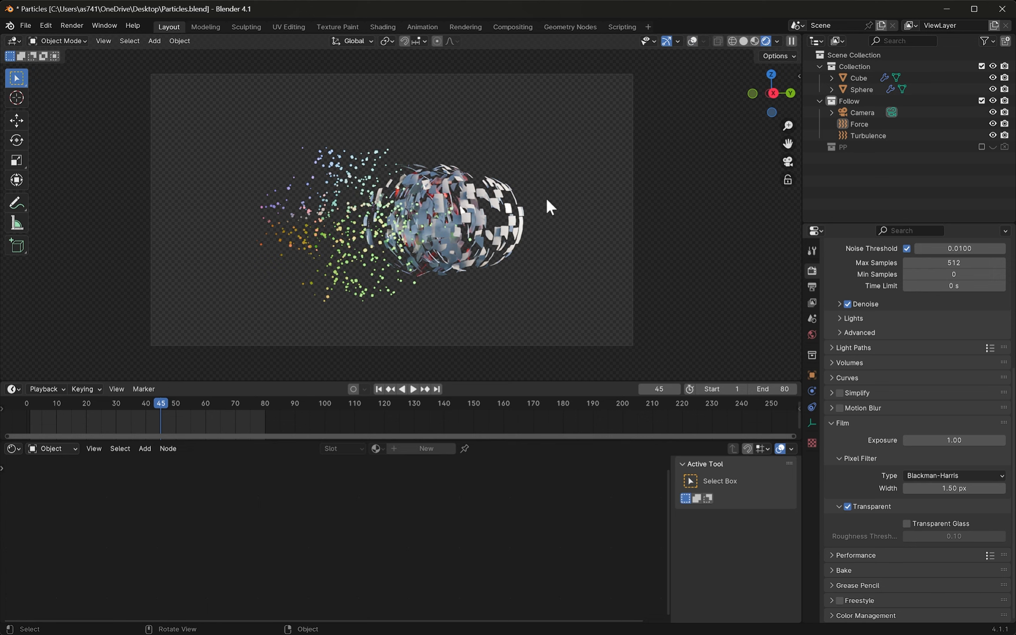
scroll(632, 216, up, 2)
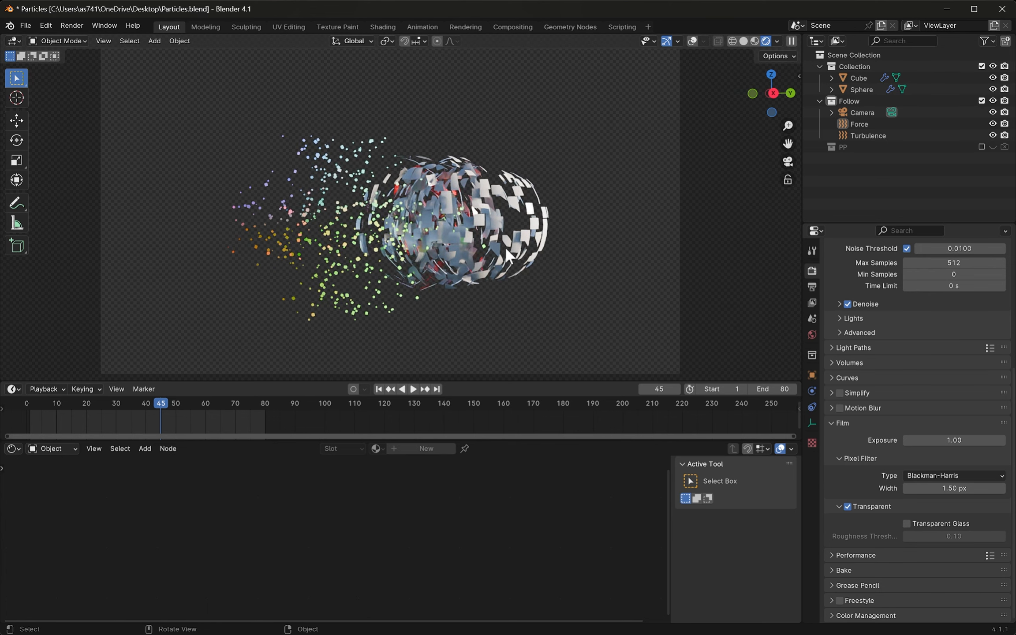
key(z)
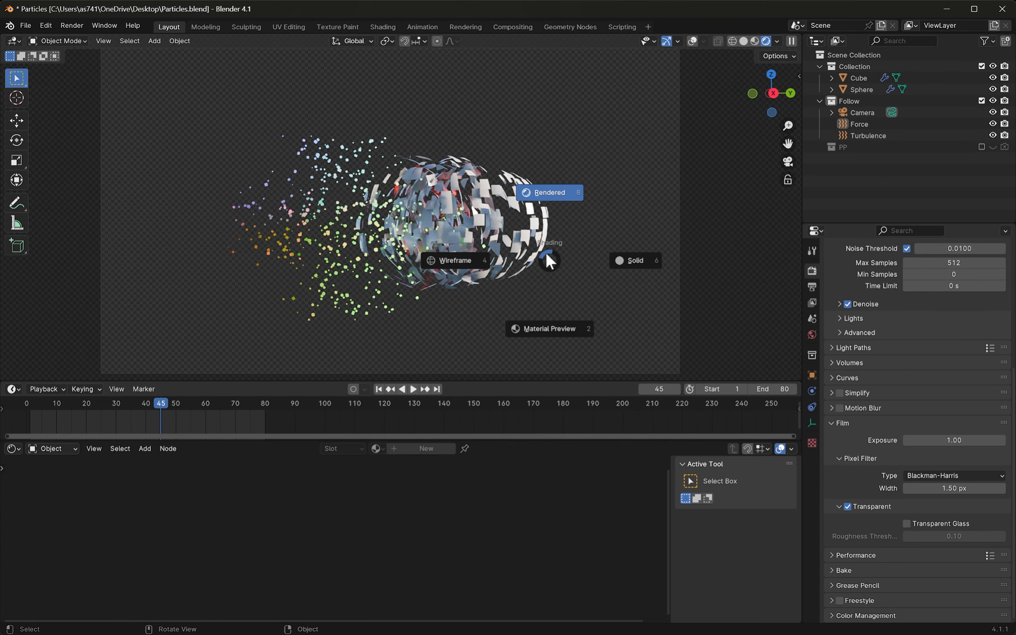
click(660, 258)
- Enable nodes in the Compositing workspace and move the Render Layers node away from the Composite node
click(513, 28)
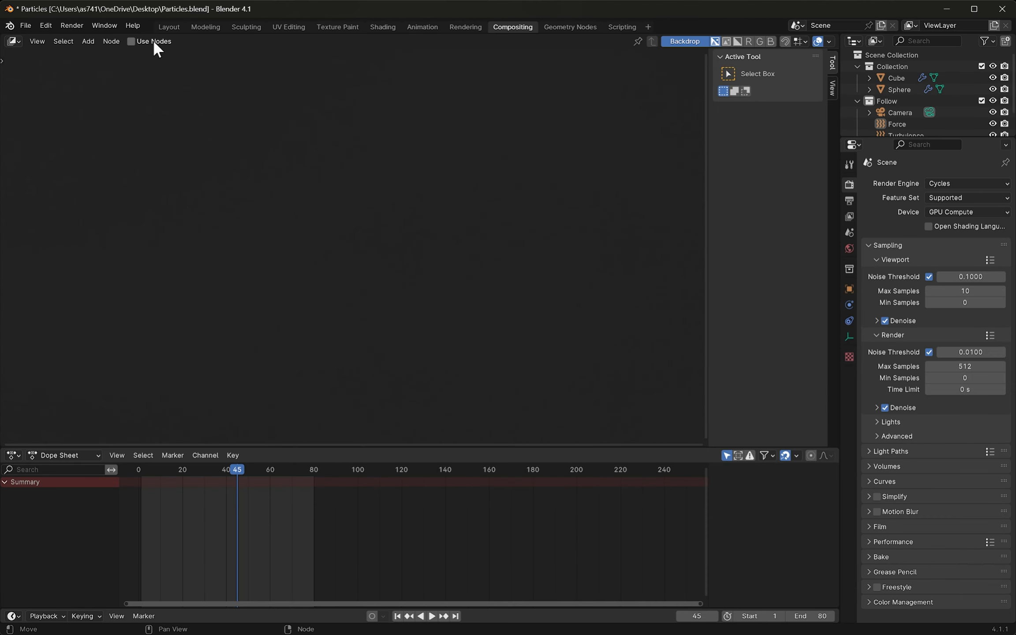
click(133, 40)
drag(249, 248, 176, 238)
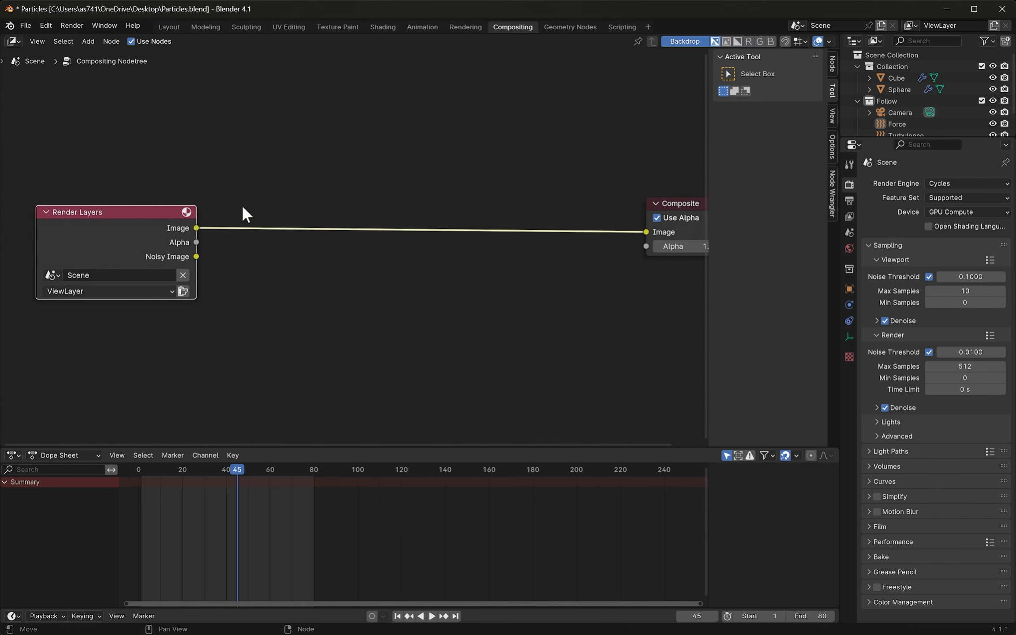
- Insert an Alpha Over node between Render Layers and Composite, and route the rendered image into its second Image input
key(shift+a)
click(455, 146)
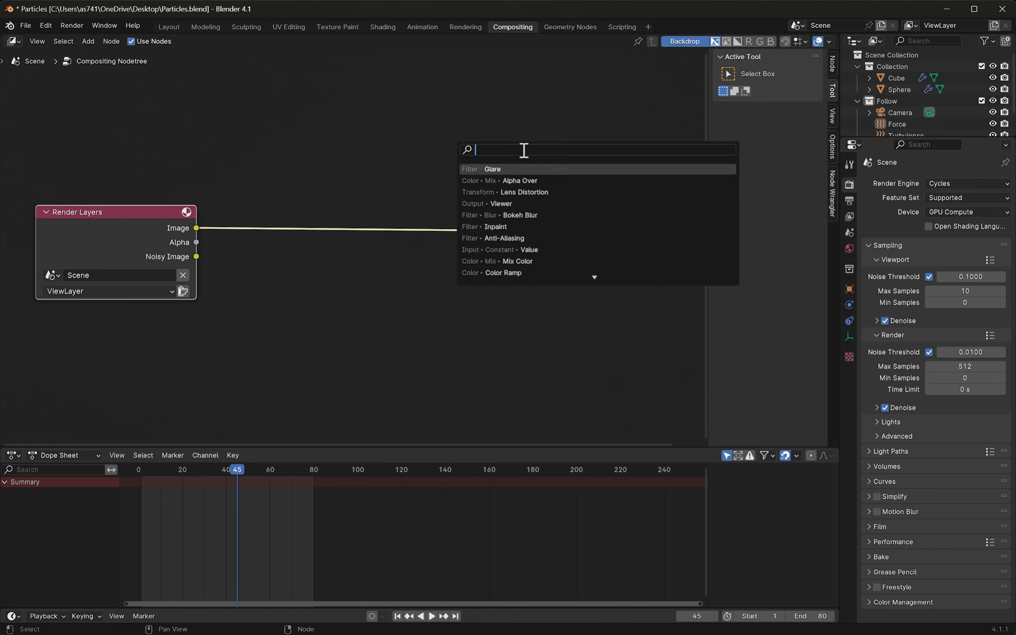
text(alp)
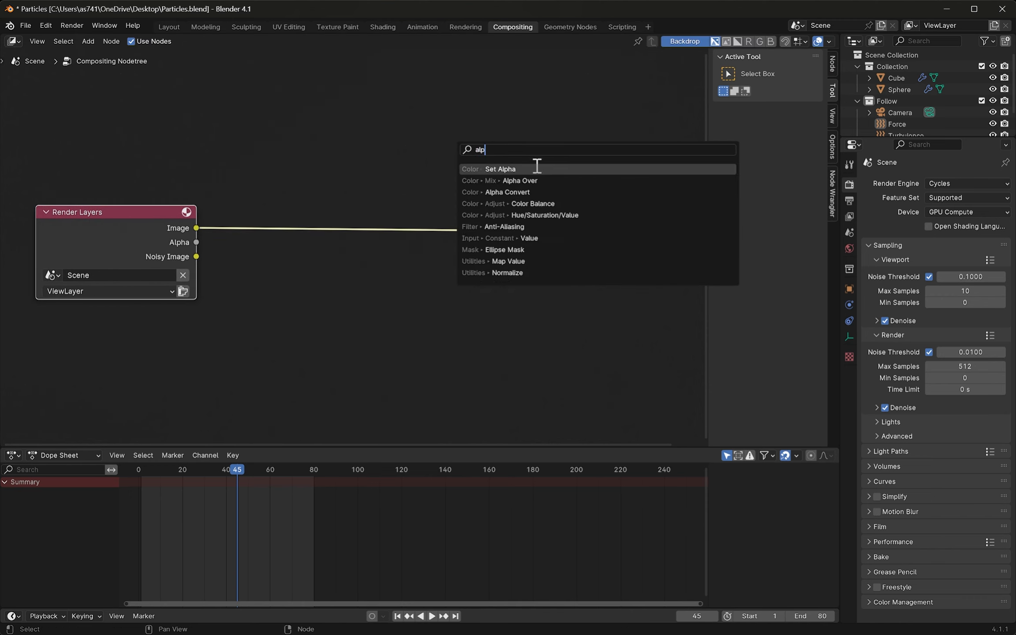
click(536, 180)
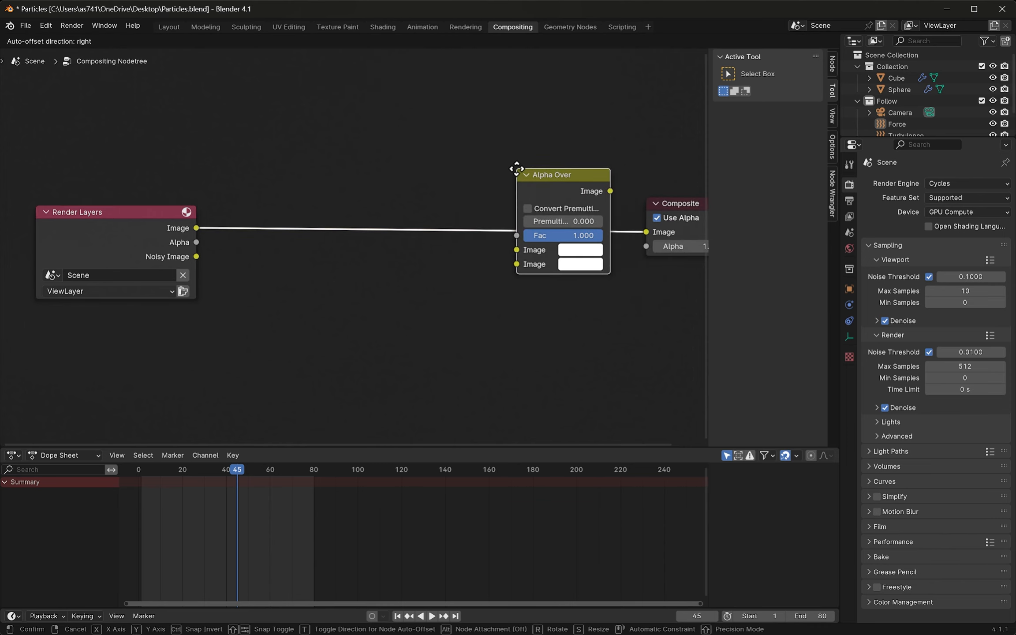
click(516, 175)
drag(498, 250, 500, 264)
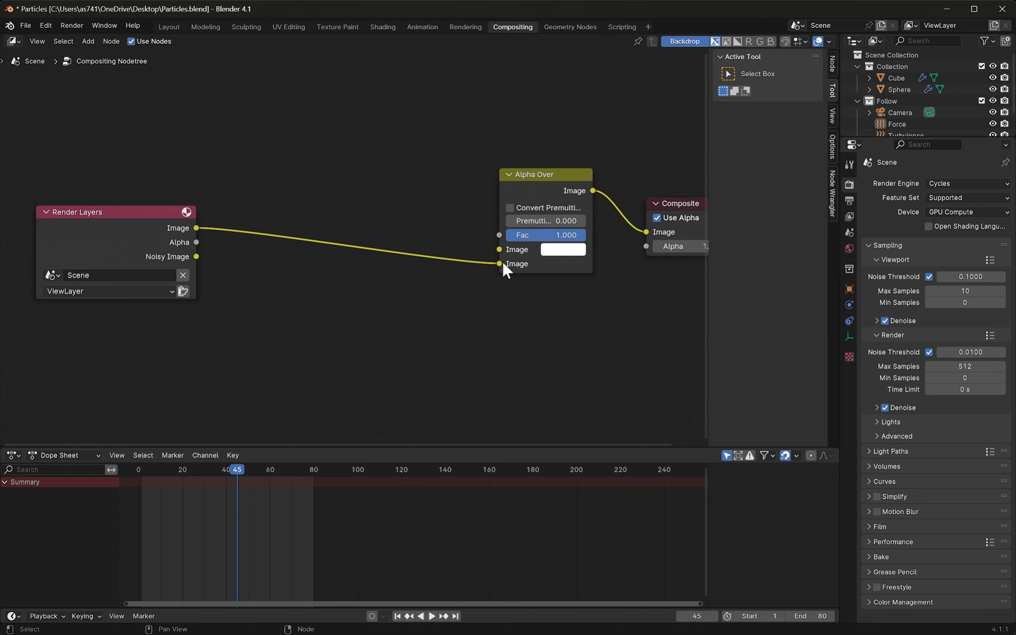
- Set the Alpha Over node's first Image colour to dark blue with hue 0.666, saturation 1.000 and value 0.263
click(557, 251)
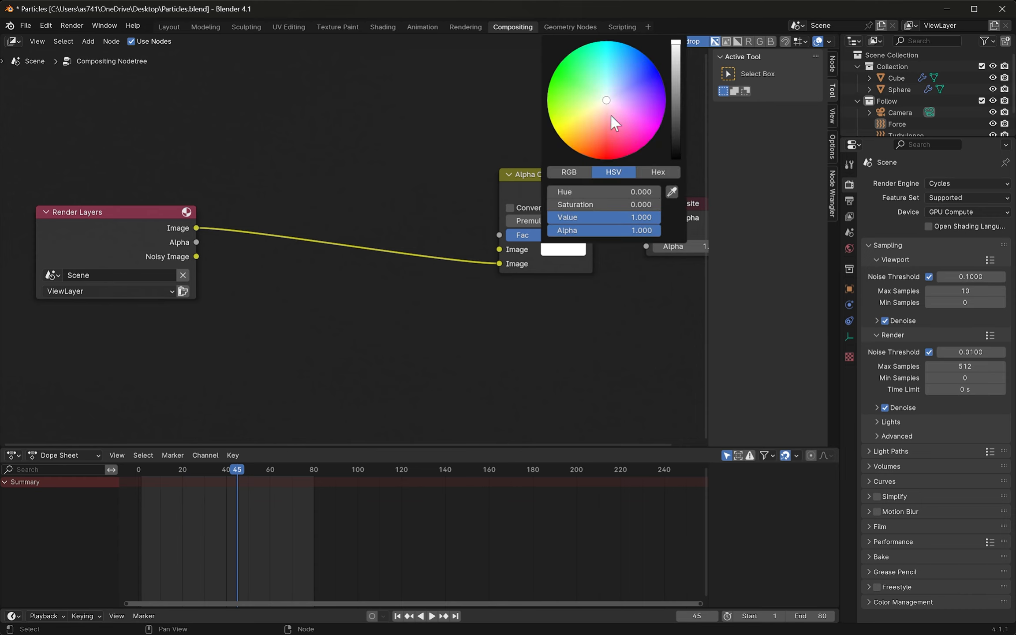
drag(607, 101, 657, 69)
ctrl+scroll(622, 94, down, 4)
ctrl+scroll(622, 93, down, 2)
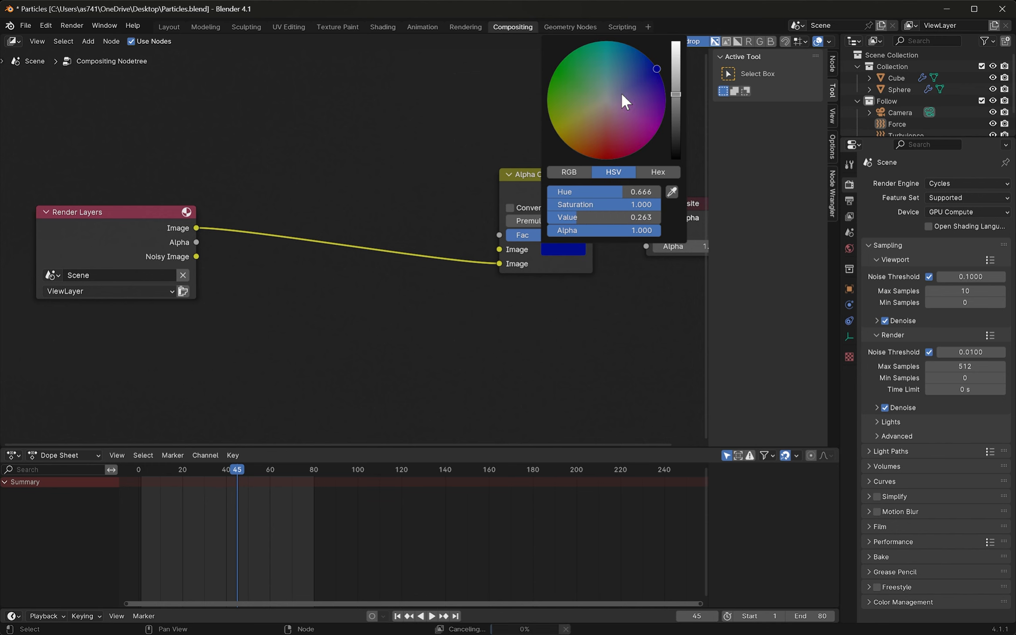